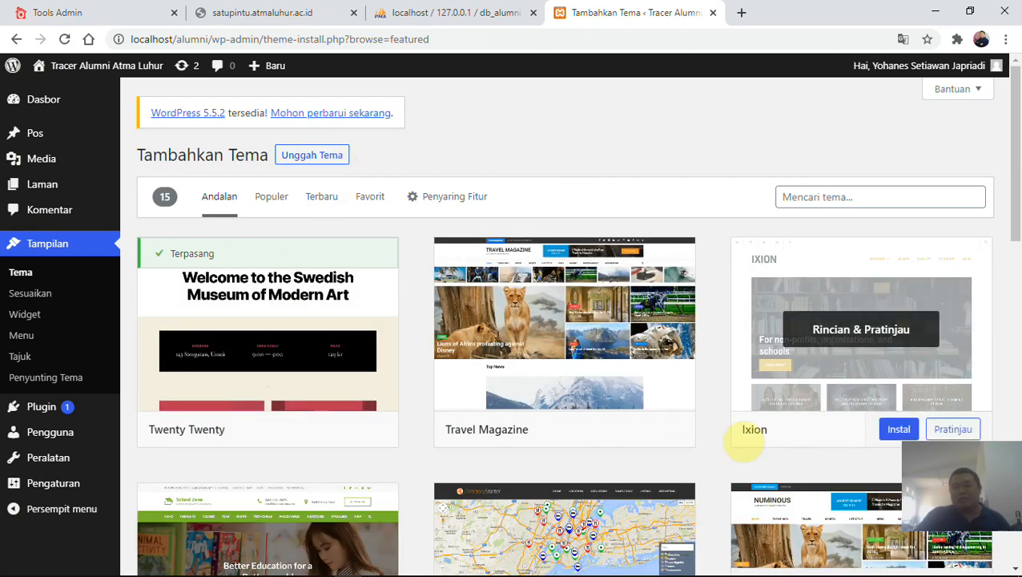
- Browse the featured themes and examine the preview of the Travel Magazine theme
{"action": "scroll", "coordinate": [565, 372], "scroll_direction": "down", "scroll_amount": 3}
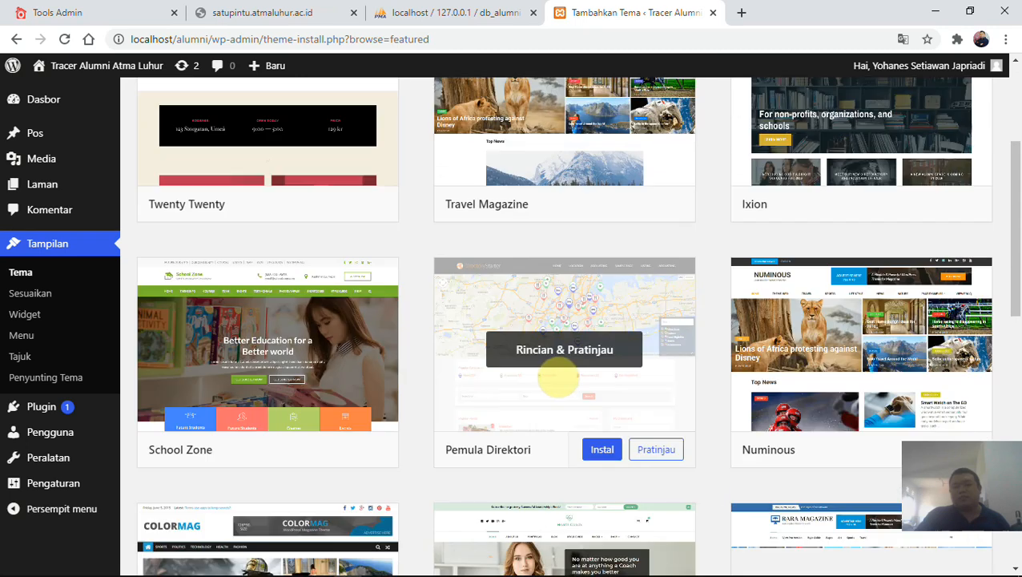
{"action": "scroll", "coordinate": [572, 378], "scroll_direction": "up", "scroll_amount": 3}
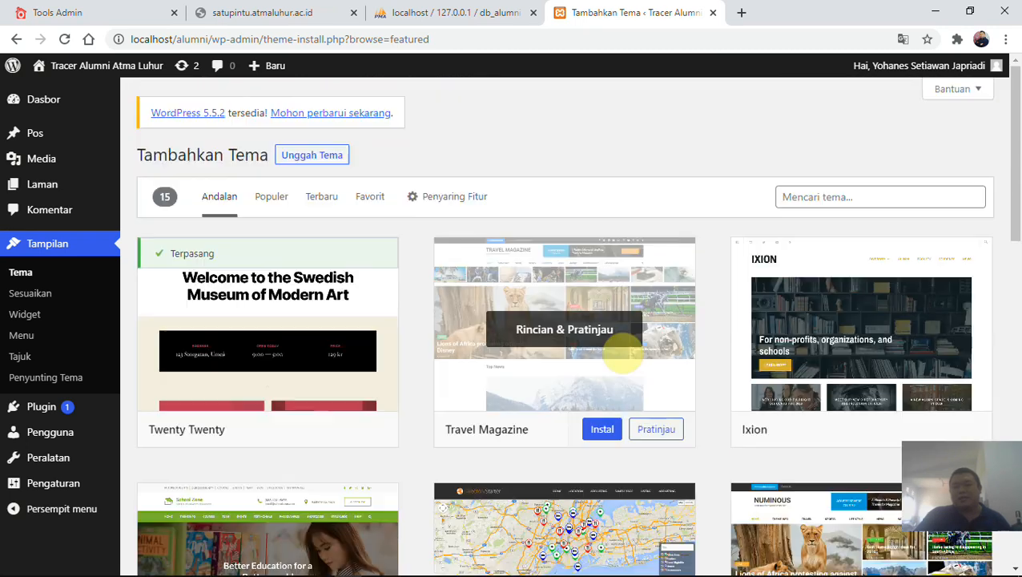
{"action": "left_click", "coordinate": [664, 430]}
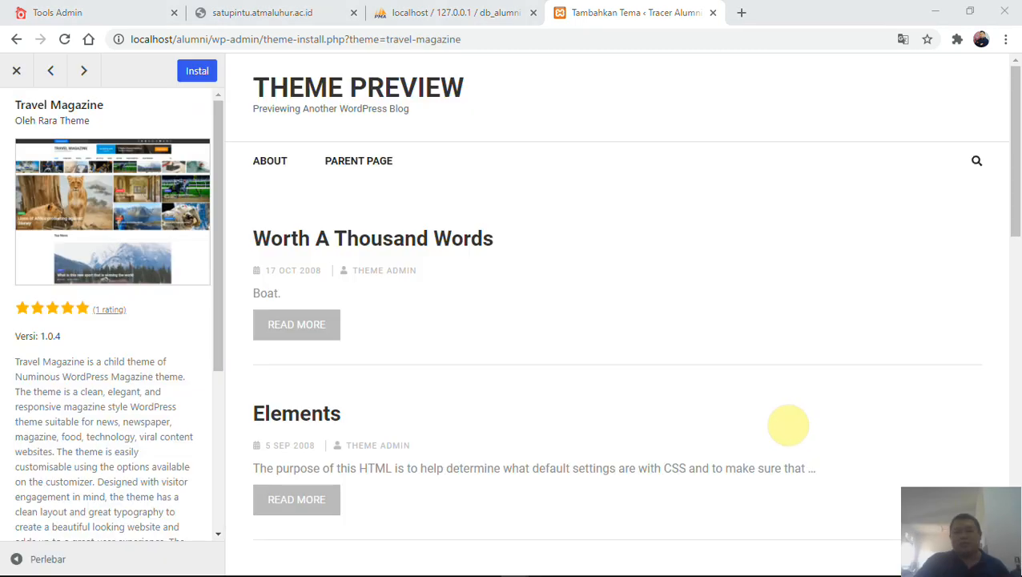
{"action": "scroll", "coordinate": [529, 363], "scroll_direction": "down", "scroll_amount": 6}
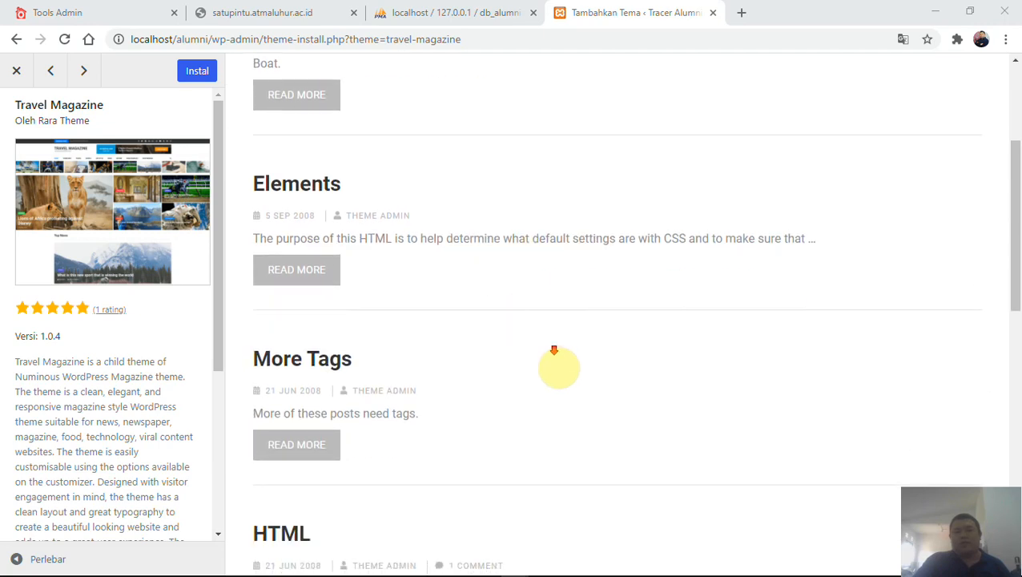
{"action": "scroll", "coordinate": [640, 370], "scroll_direction": "up", "scroll_amount": 3}
{"action": "scroll", "coordinate": [667, 376], "scroll_direction": "up", "scroll_amount": 4}
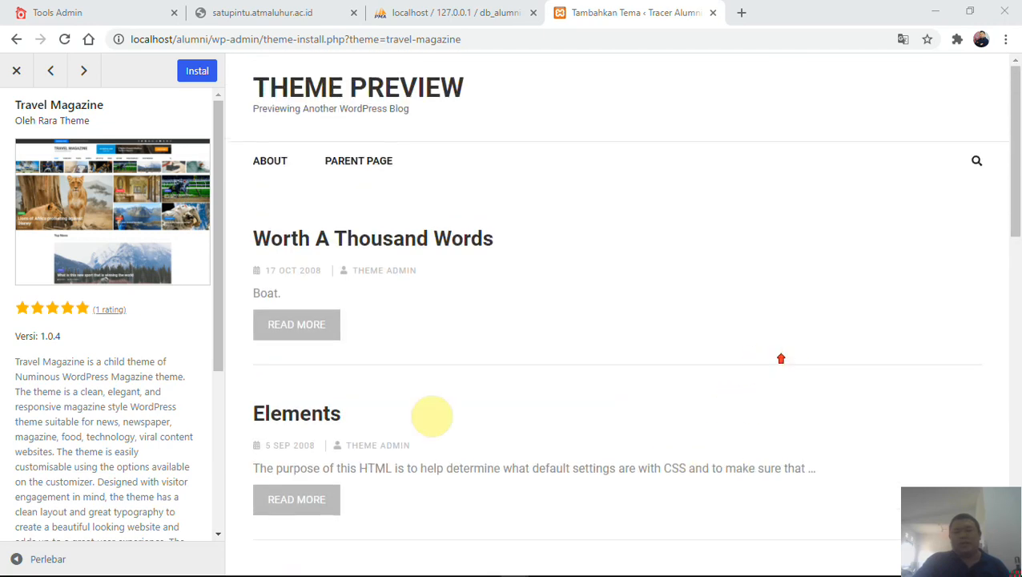
{"action": "left_click", "coordinate": [16, 70]}
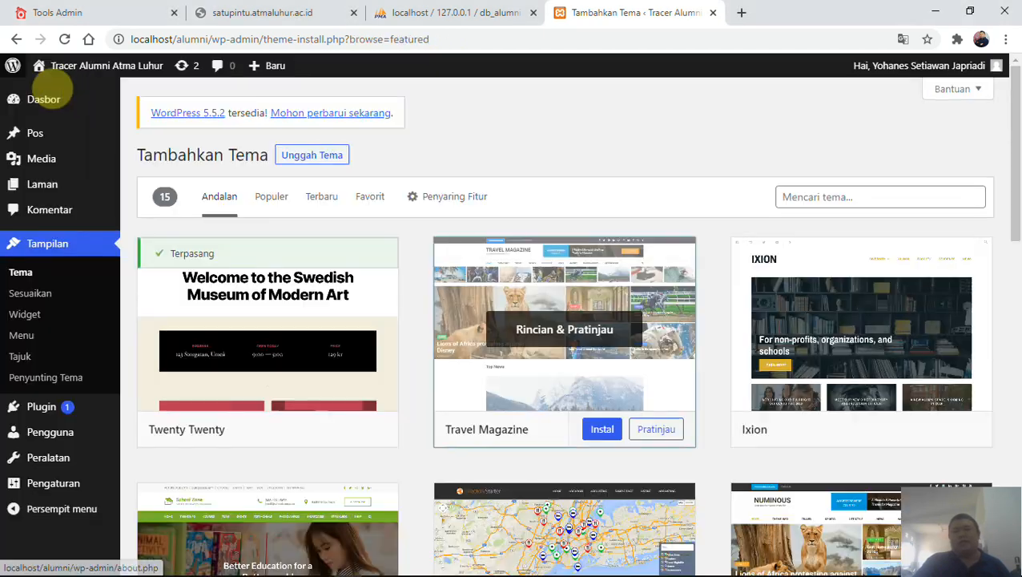
- Examine the School Zone theme's preview and the child theme note in its description
{"action": "scroll", "coordinate": [647, 276], "scroll_direction": "down", "scroll_amount": 1}
{"action": "scroll", "coordinate": [647, 277], "scroll_direction": "down", "scroll_amount": 2}
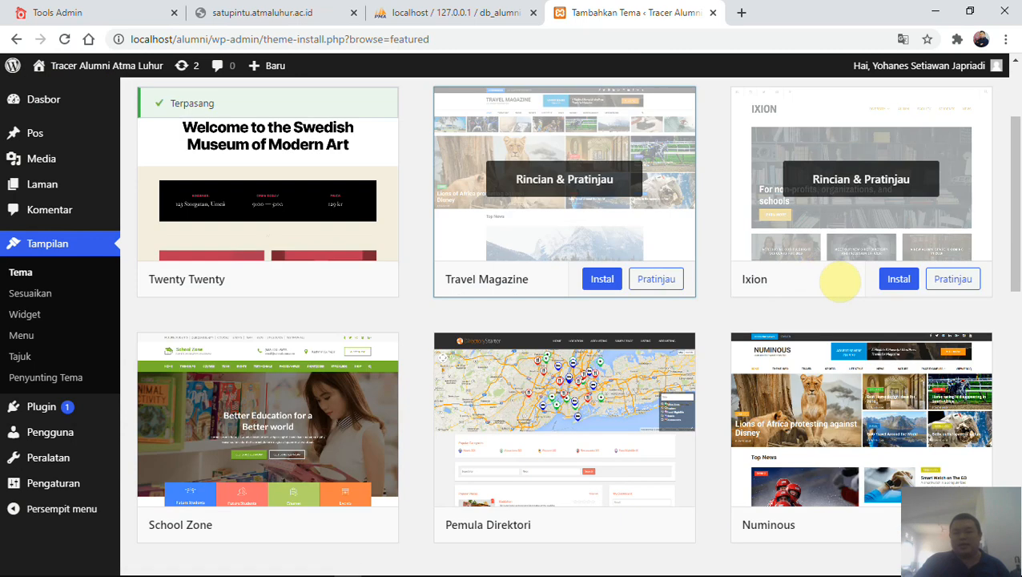
{"action": "scroll", "coordinate": [839, 282], "scroll_direction": "down", "scroll_amount": 1}
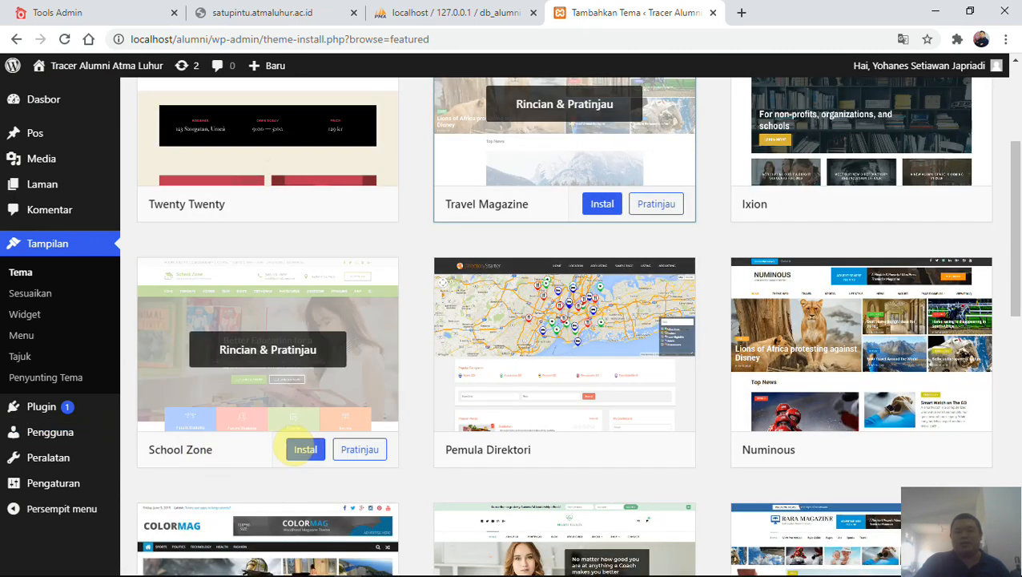
{"action": "left_click", "coordinate": [360, 449]}
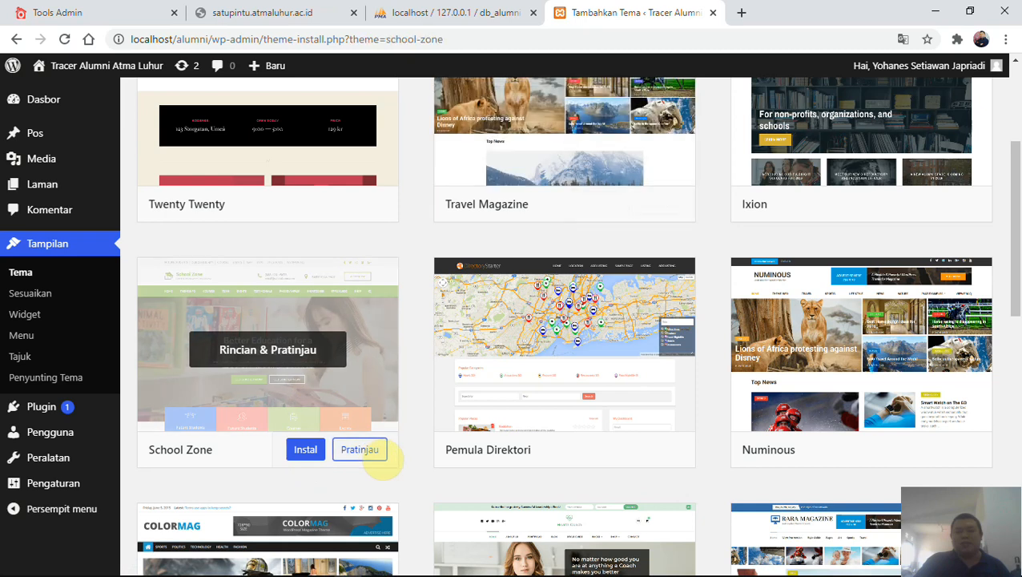
{"action": "scroll", "coordinate": [504, 324], "scroll_direction": "down", "scroll_amount": 3}
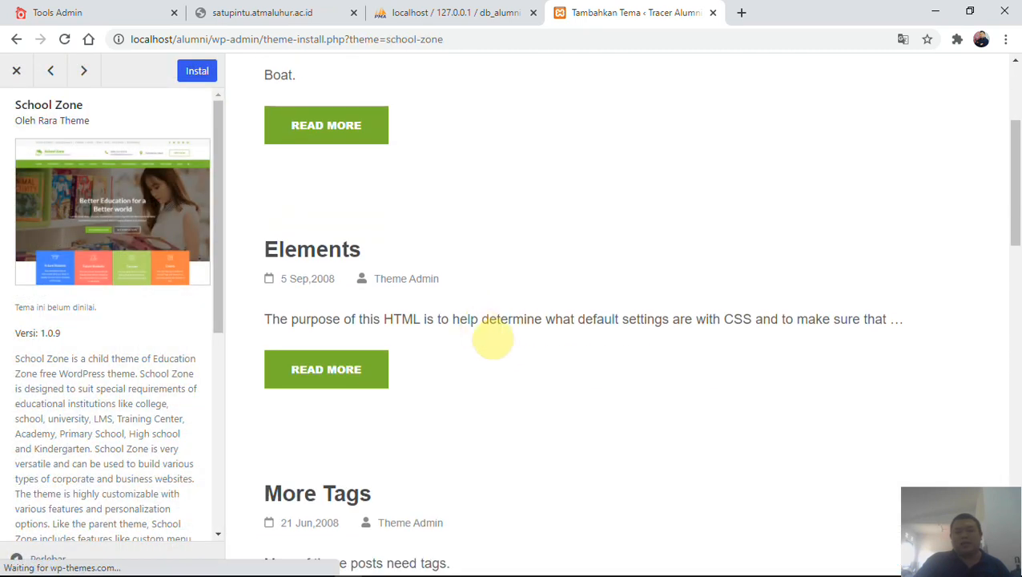
{"action": "scroll", "coordinate": [529, 340], "scroll_direction": "down", "scroll_amount": 7}
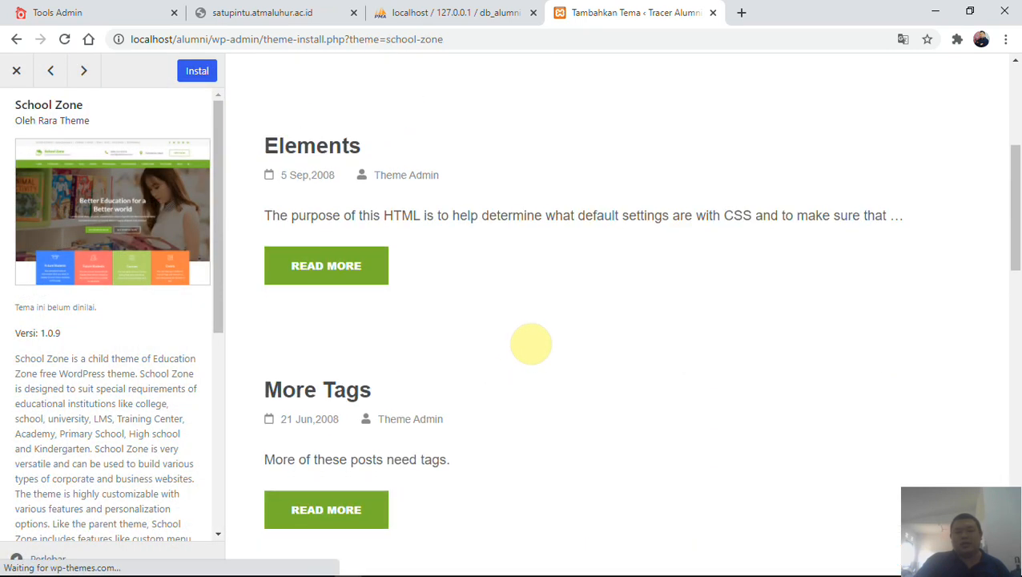
{"action": "scroll", "coordinate": [531, 344], "scroll_direction": "down", "scroll_amount": 7}
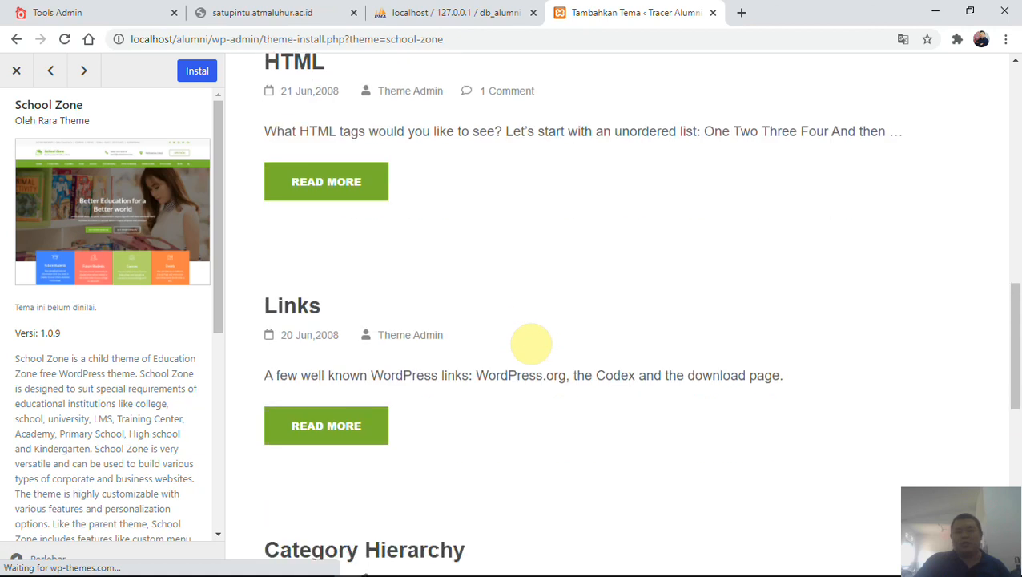
{"action": "scroll", "coordinate": [541, 341], "scroll_direction": "up", "scroll_amount": 5}
{"action": "scroll", "coordinate": [541, 340], "scroll_direction": "up", "scroll_amount": 8}
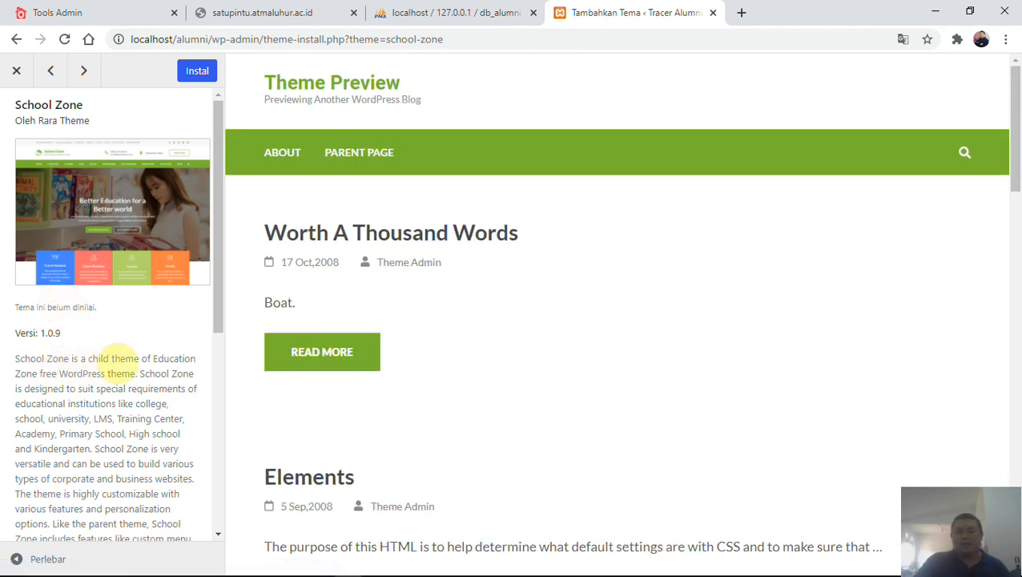
{"action": "left_click_drag", "start_coordinate": [135, 360], "coordinate": [140, 360]}
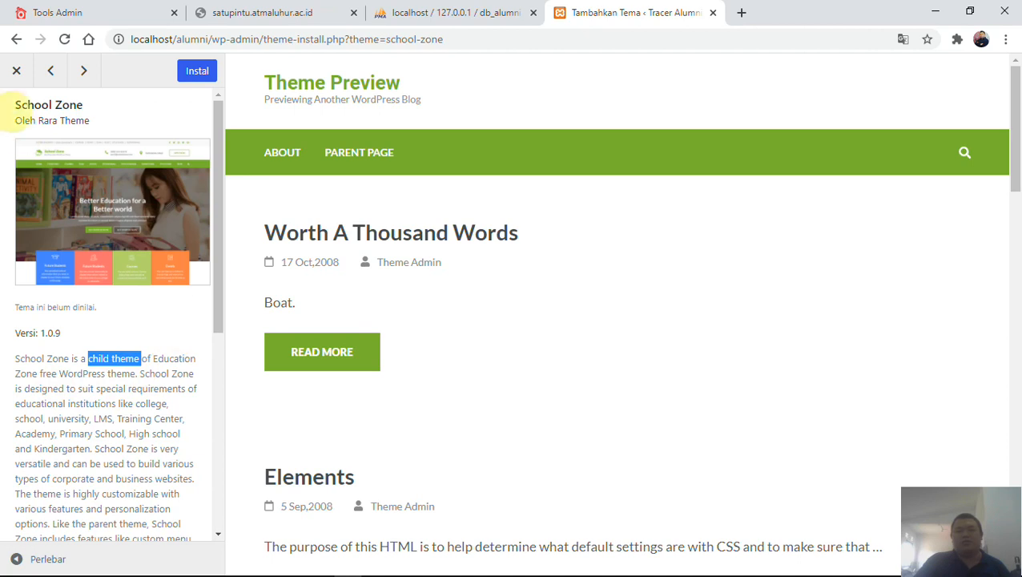
{"action": "left_click", "coordinate": [16, 70]}
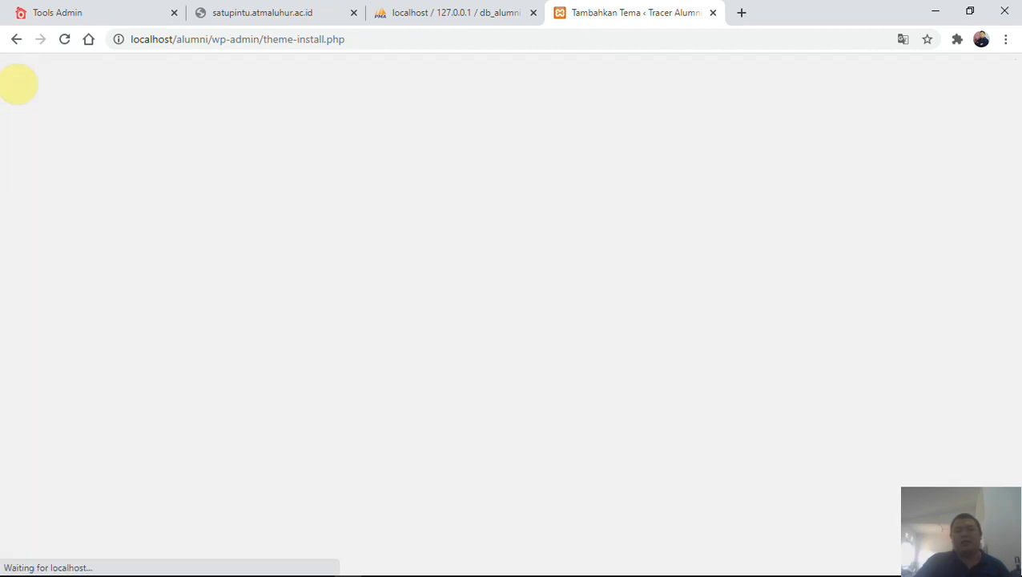
- Preview the ColorMag theme and try to install it from the preview
{"action": "scroll", "coordinate": [481, 294], "scroll_direction": "down", "scroll_amount": 4}
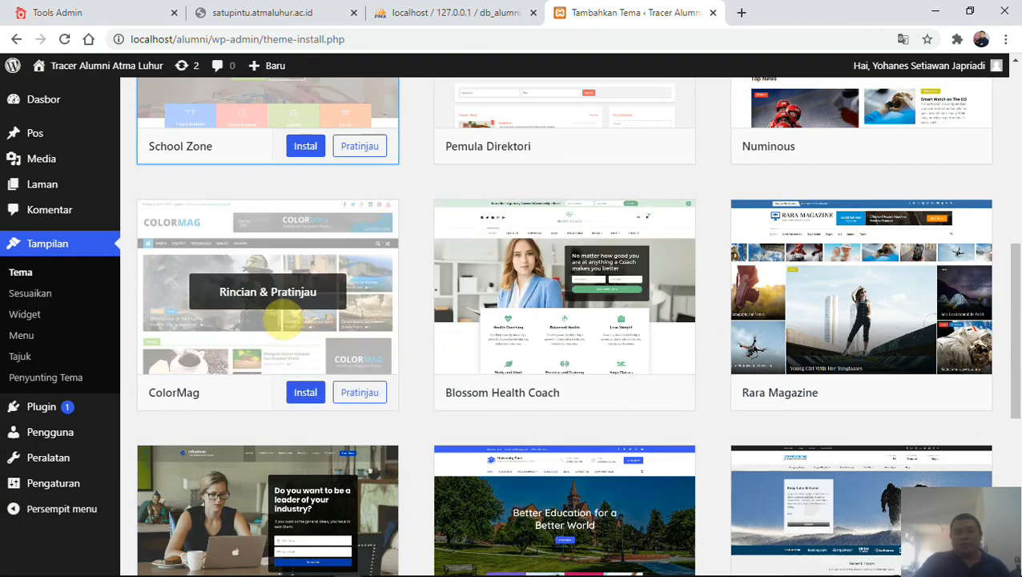
{"action": "left_click", "coordinate": [362, 393]}
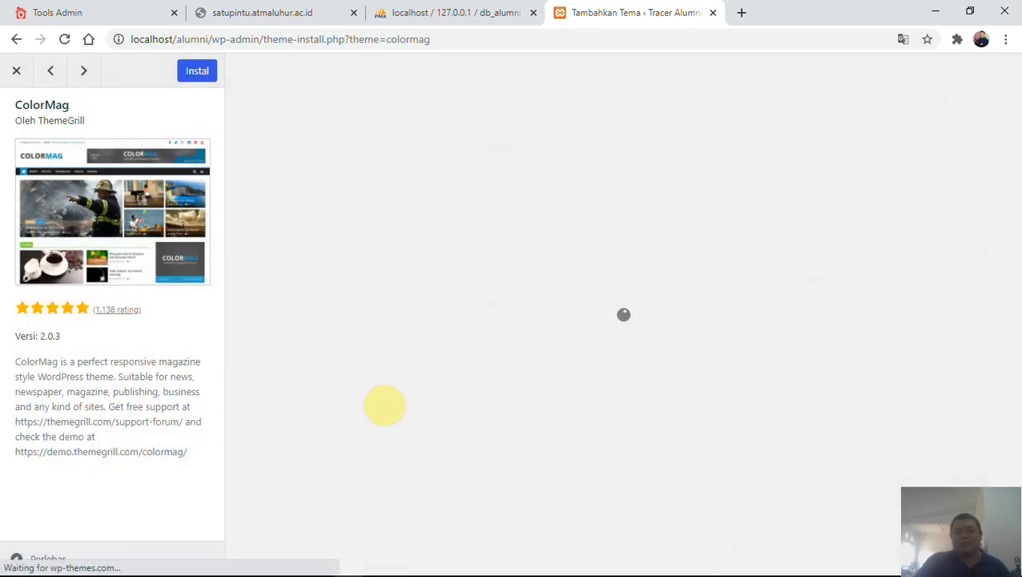
{"action": "scroll", "coordinate": [438, 328], "scroll_direction": "down", "scroll_amount": 6}
{"action": "scroll", "coordinate": [440, 326], "scroll_direction": "up", "scroll_amount": 8}
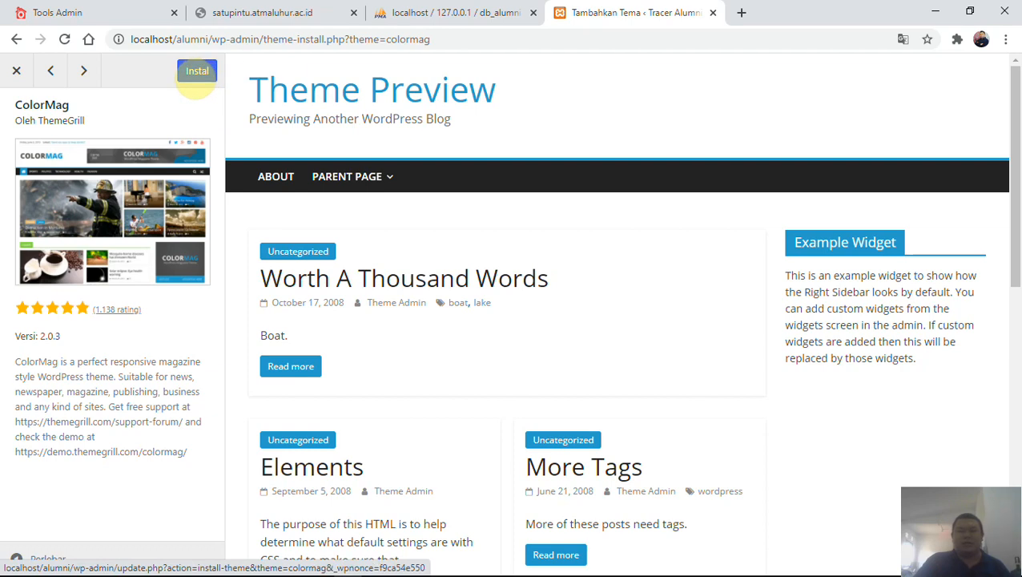
{"action": "left_click", "coordinate": [196, 72]}
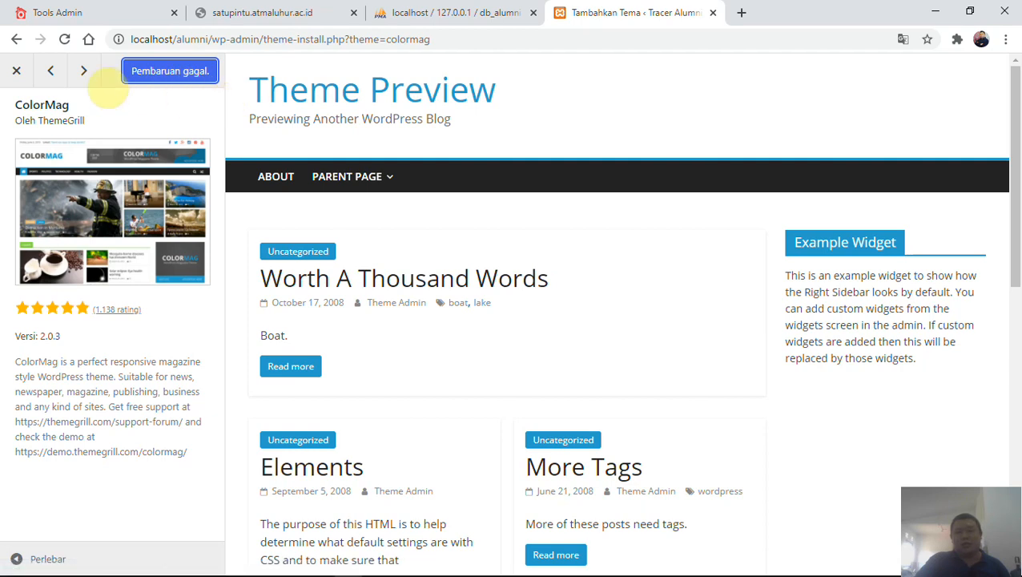
{"action": "left_click", "coordinate": [16, 71]}
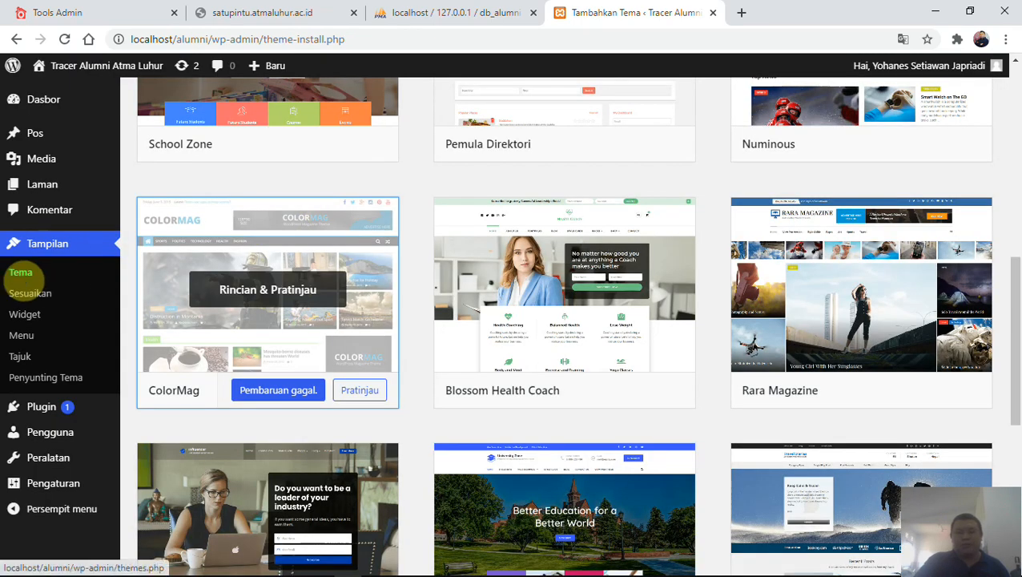
- Open the theme management page and look through the installed themes
{"action": "left_click", "coordinate": [20, 273]}
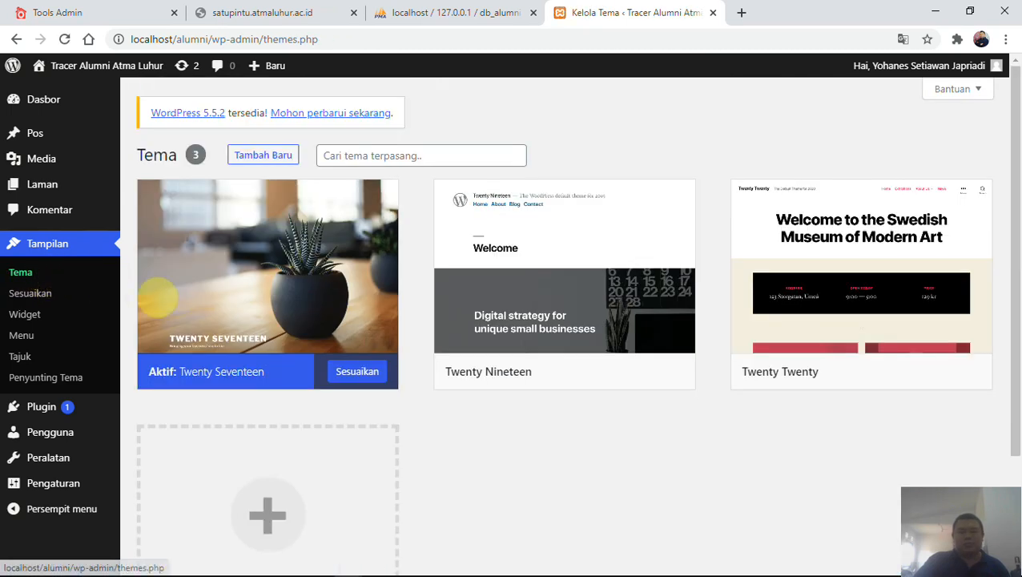
{"action": "scroll", "coordinate": [424, 335], "scroll_direction": "down", "scroll_amount": 3}
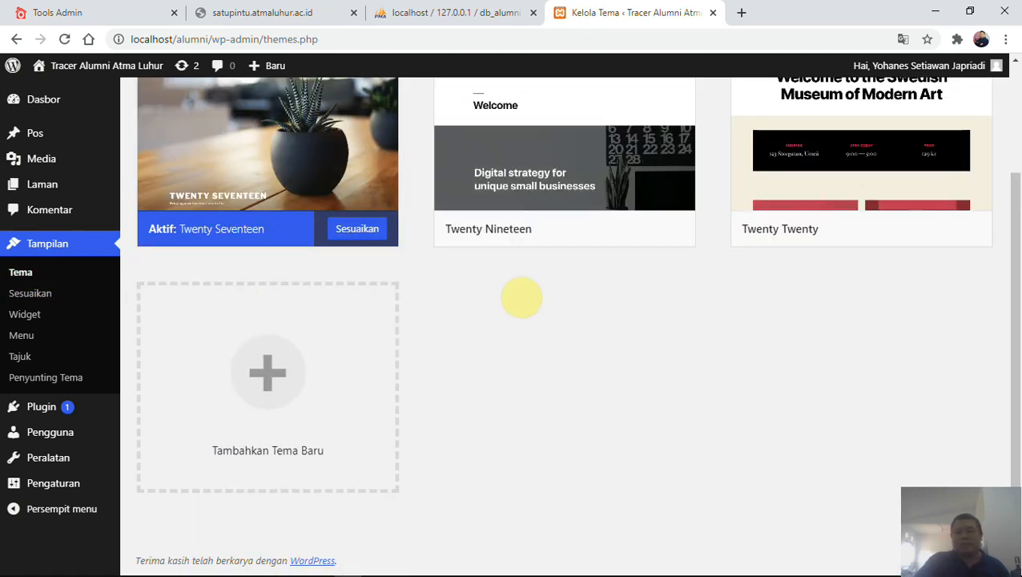
{"action": "scroll", "coordinate": [520, 296], "scroll_direction": "up", "scroll_amount": 3}
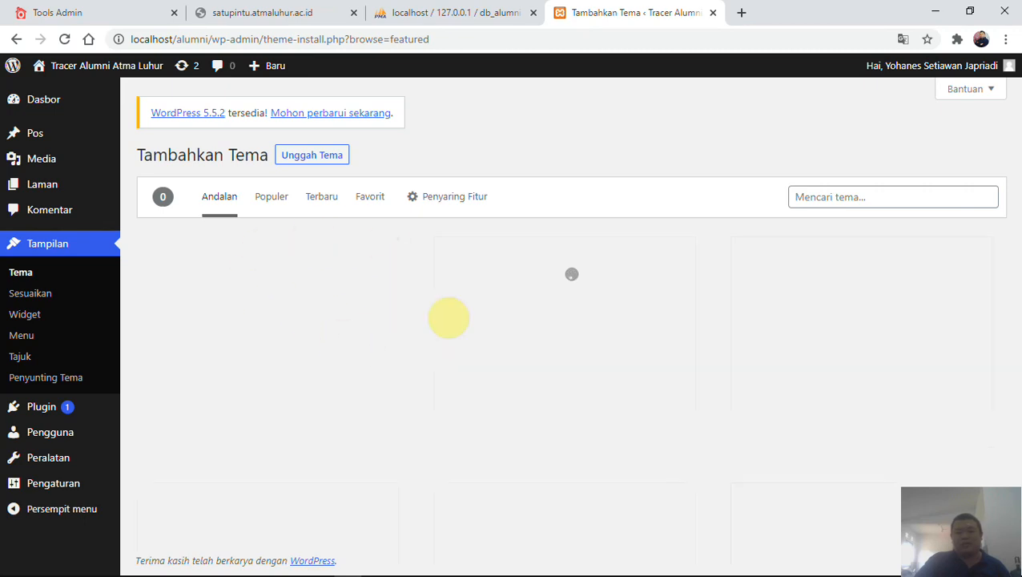
- Find ColorMag among the featured themes, open its preview and copy the theme's name
{"action": "scroll", "coordinate": [474, 352], "scroll_direction": "down", "scroll_amount": 4}
{"action": "scroll", "coordinate": [474, 351], "scroll_direction": "down", "scroll_amount": 4}
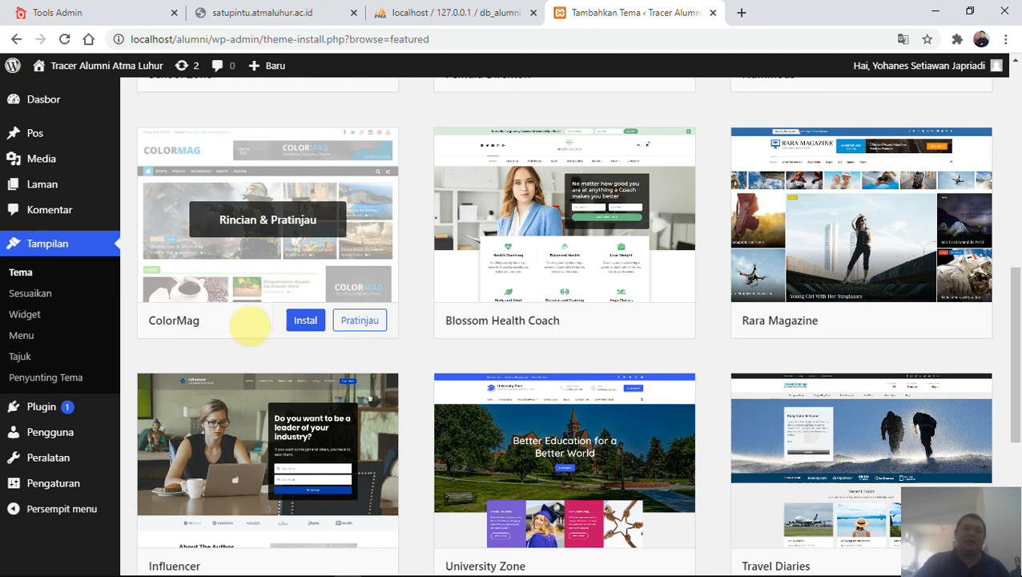
{"action": "left_click", "coordinate": [301, 221]}
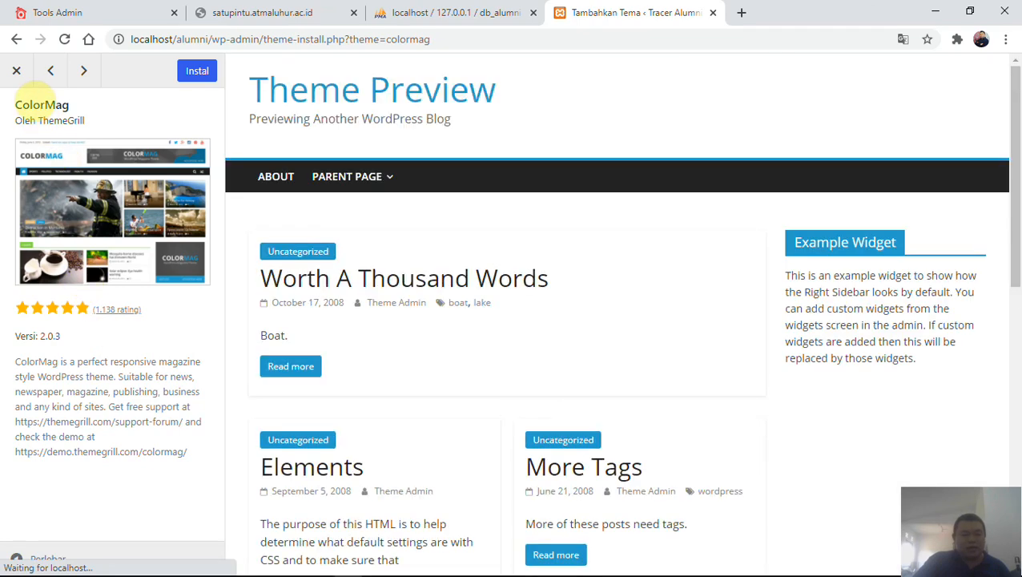
{"action": "double_click", "coordinate": [40, 105]}
{"action": "key", "text": "ctrl+c"}
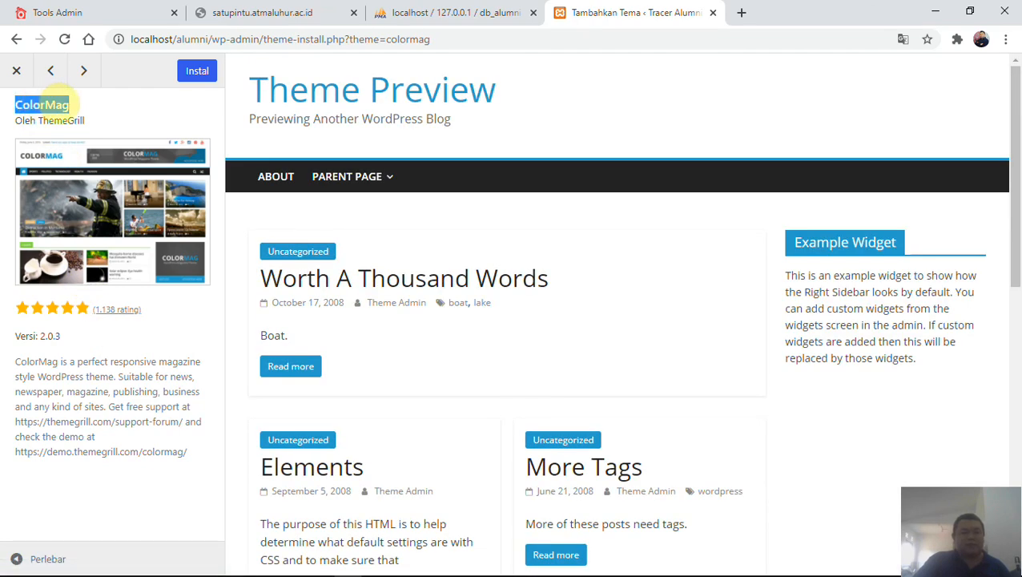
- Search Google for "ColorMag theme" in a new browser tab and open the theme's WordPress.org Indonesia page
{"action": "left_click", "coordinate": [741, 12]}
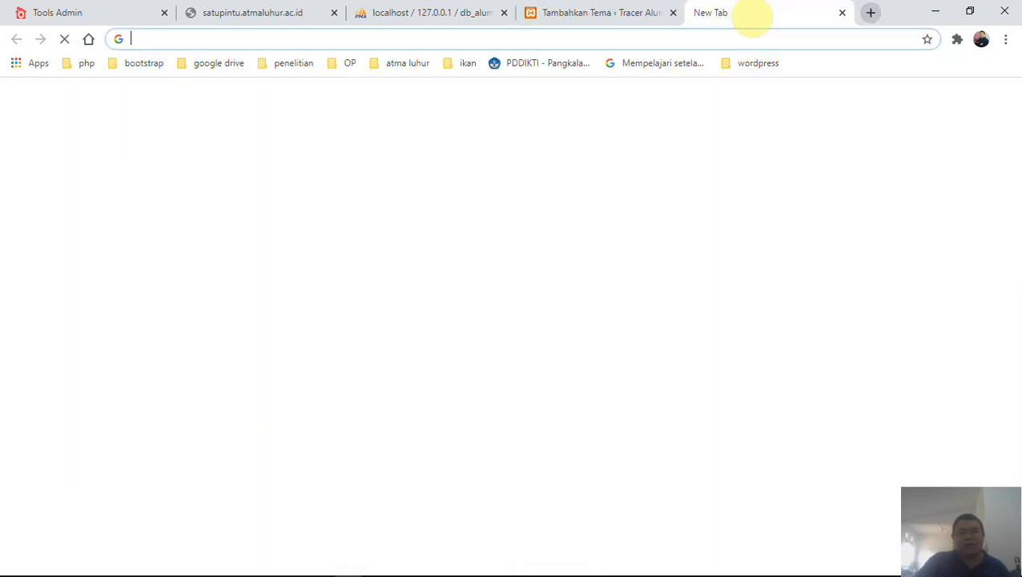
{"action": "key", "text": "ctrl+v"}
{"action": "type", "text": "theme"}
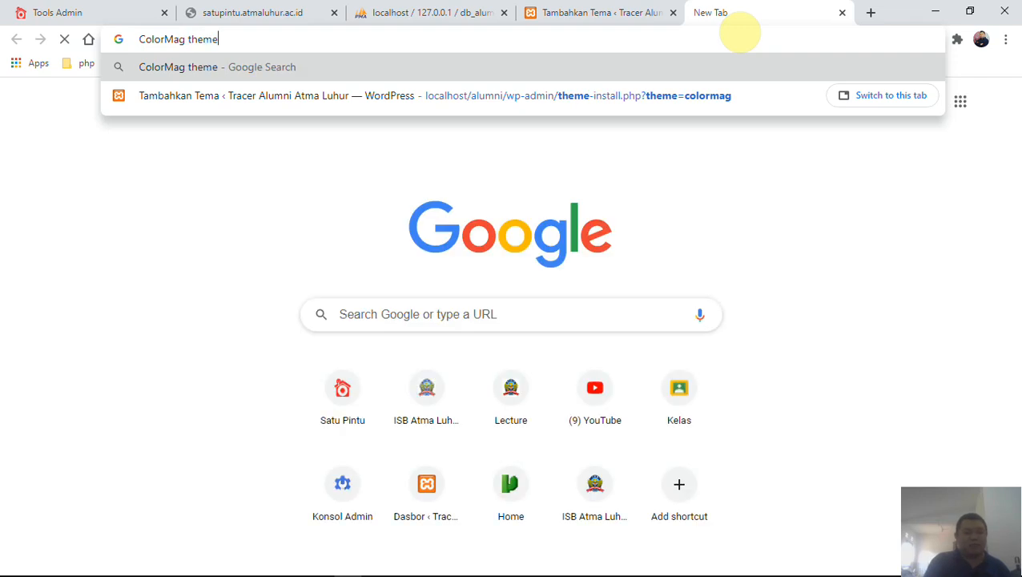
{"action": "key", "text": "Return"}
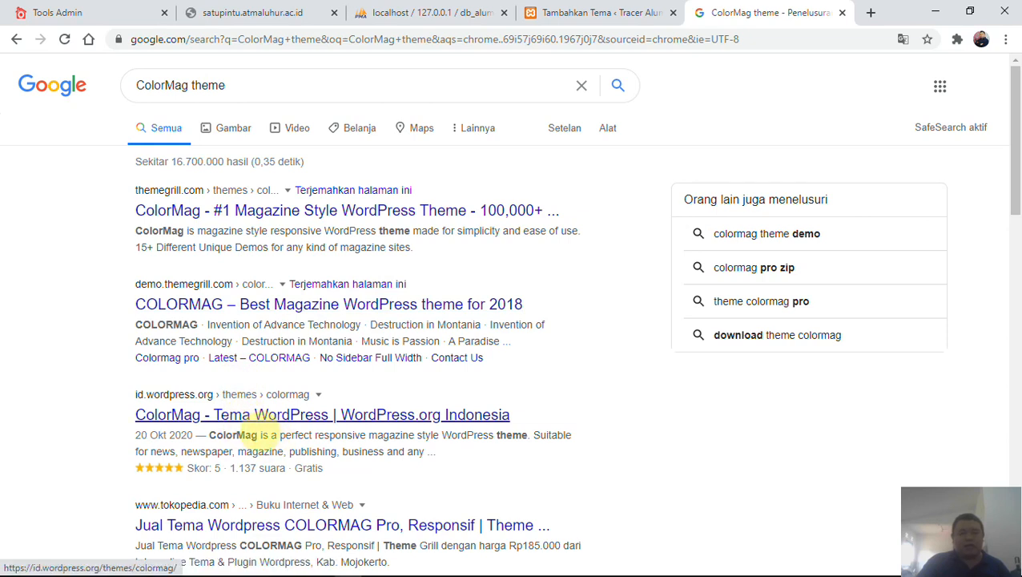
{"action": "left_click", "coordinate": [280, 423]}
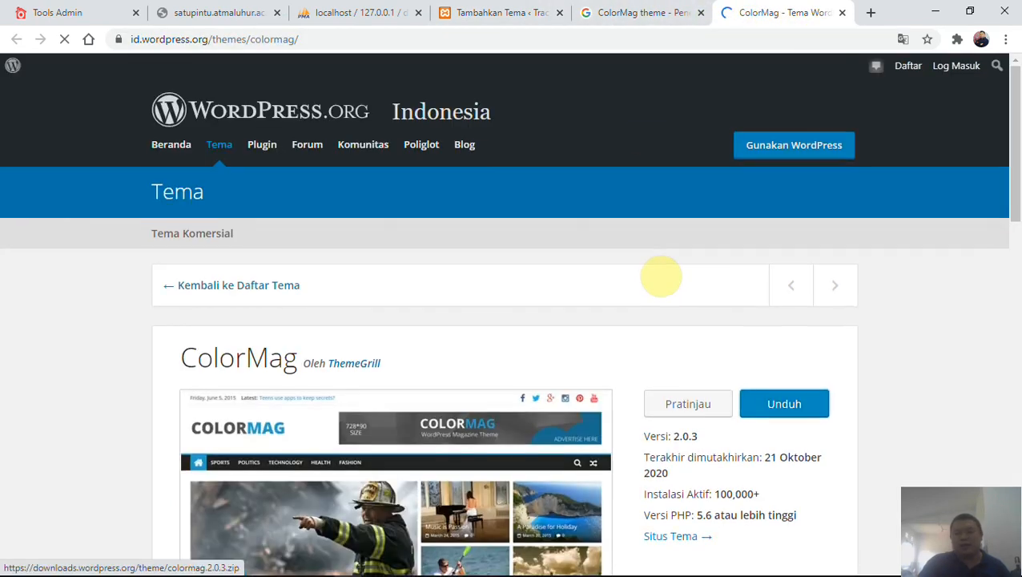
- Request the ColorMag theme zip download and browse to the YO1 folder on drive D: as the save location
{"action": "scroll", "coordinate": [661, 276], "scroll_direction": "down", "scroll_amount": 2}
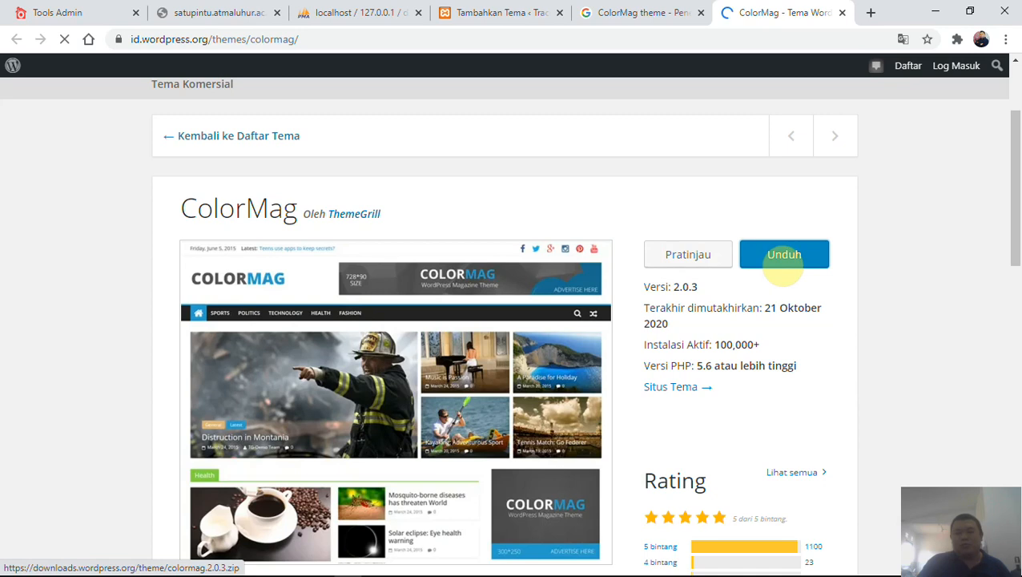
{"action": "left_click", "coordinate": [784, 258]}
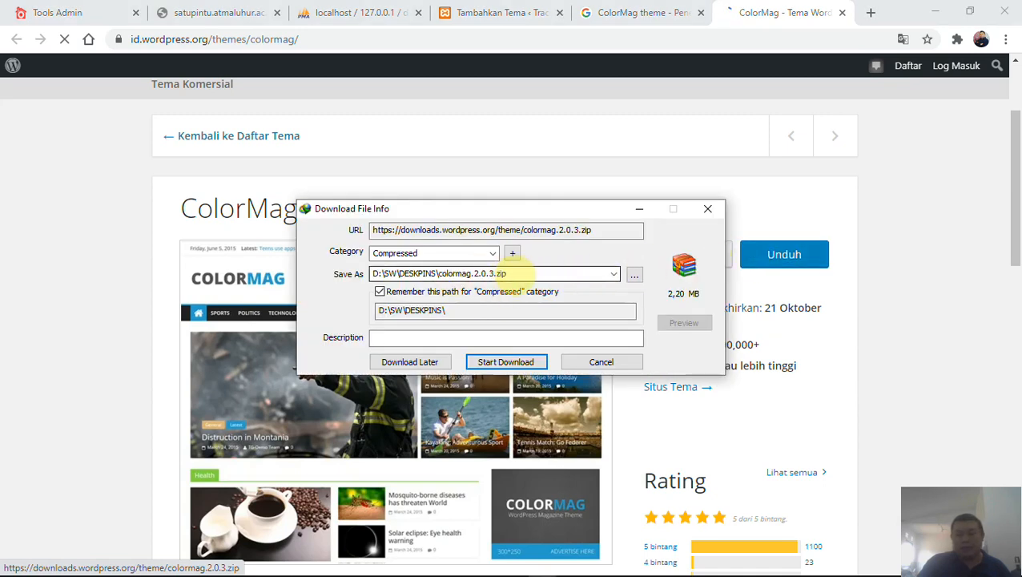
{"action": "left_click", "coordinate": [634, 274]}
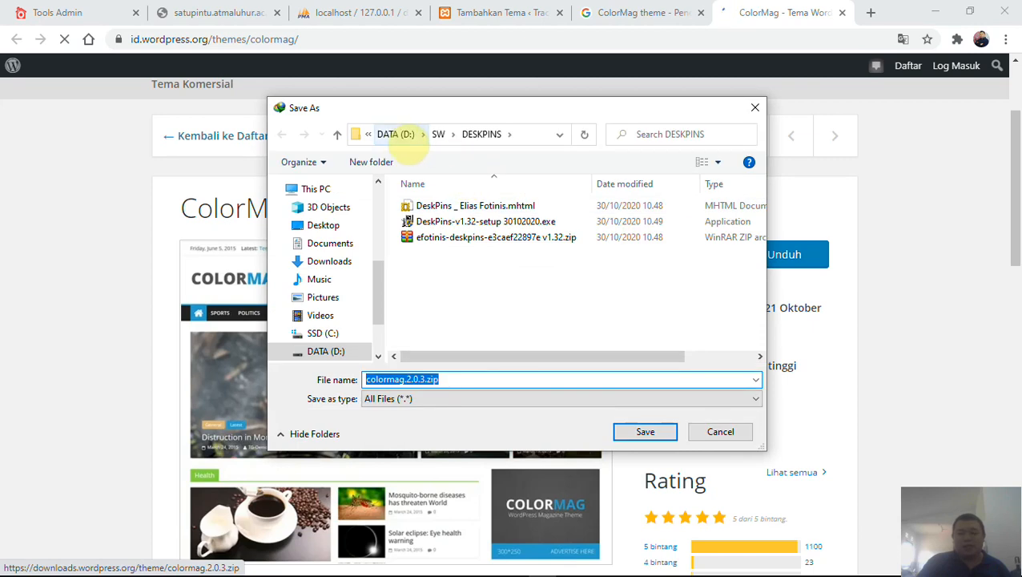
{"action": "left_click", "coordinate": [404, 136]}
{"action": "scroll", "coordinate": [433, 264], "scroll_direction": "down", "scroll_amount": 2}
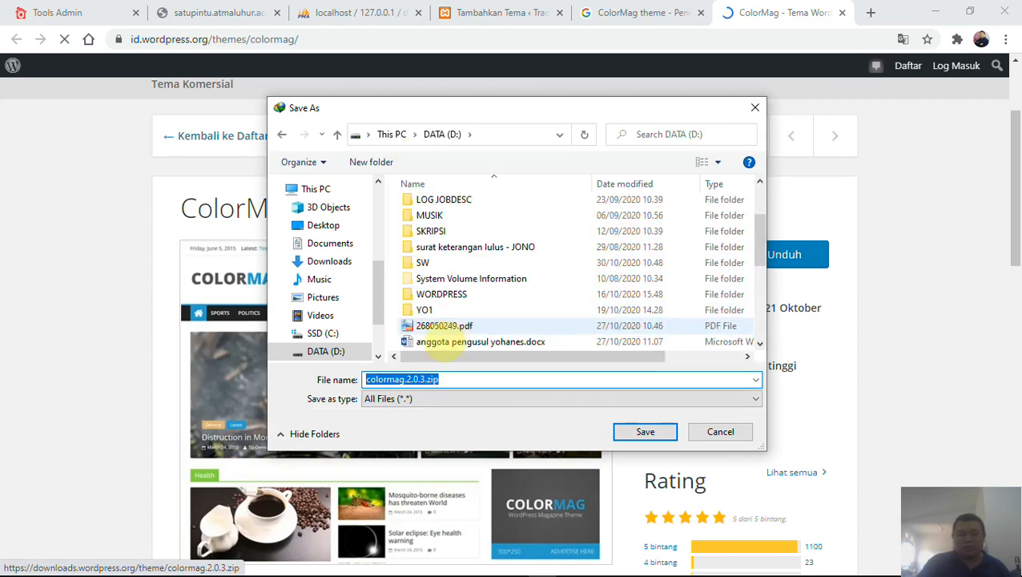
{"action": "left_click", "coordinate": [448, 311]}
{"action": "key", "text": "Return"}
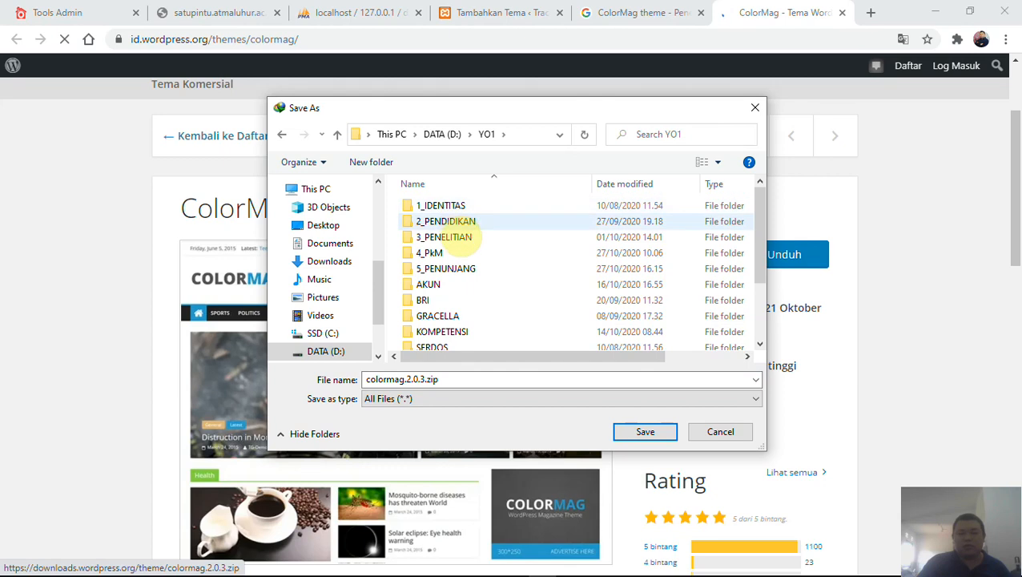
- Set the save location to 2_PENDIDIKAN\2021\O\Rekweb\6 within YO1 and download colormag.2.0.3.zip there
{"action": "left_click", "coordinate": [472, 223]}
{"action": "double_click", "coordinate": [475, 226]}
{"action": "scroll", "coordinate": [441, 320], "scroll_direction": "down", "scroll_amount": 2}
{"action": "double_click", "coordinate": [441, 295]}
{"action": "double_click", "coordinate": [444, 212]}
{"action": "left_click", "coordinate": [463, 223]}
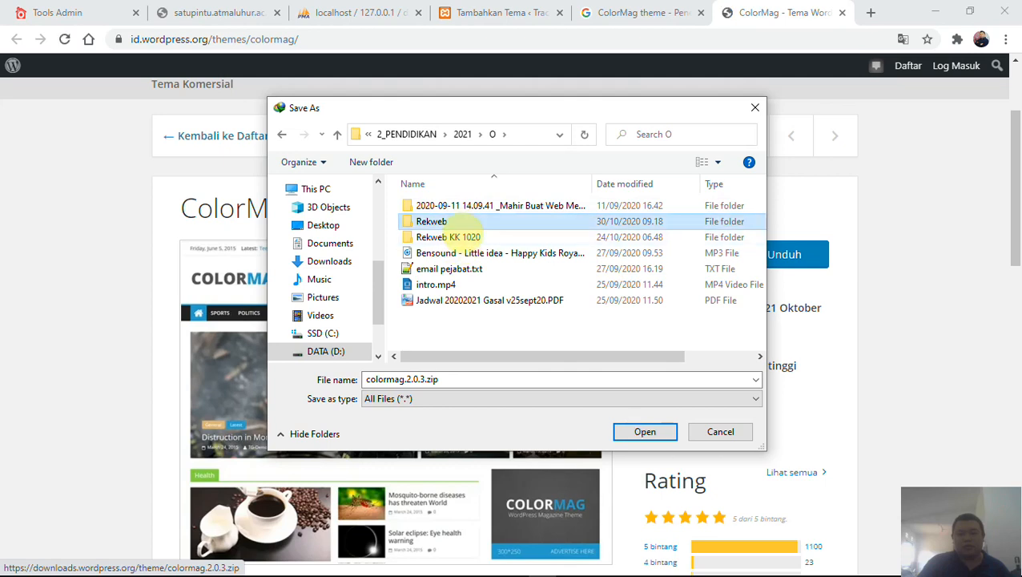
{"action": "double_click", "coordinate": [463, 222]}
{"action": "double_click", "coordinate": [420, 285]}
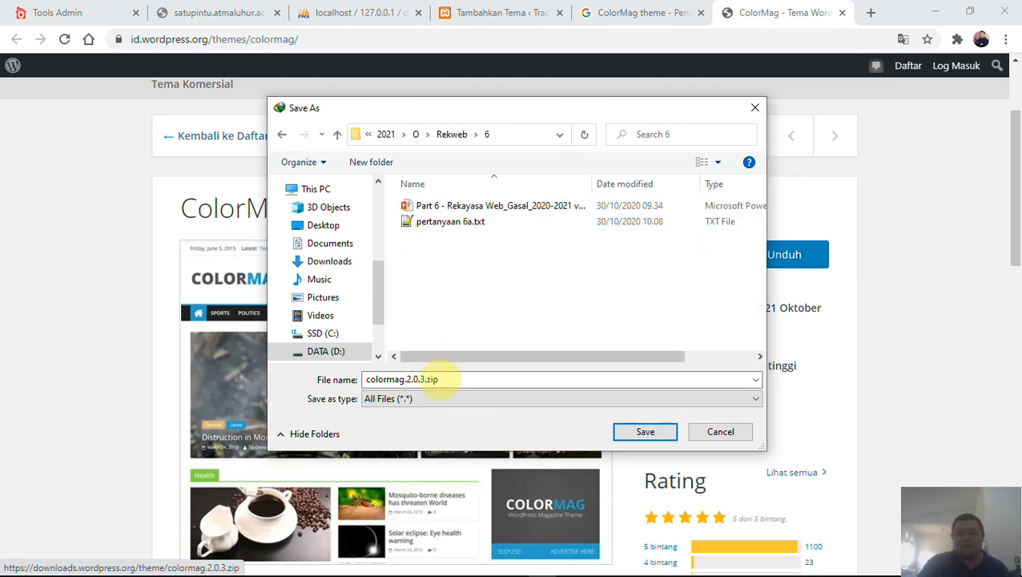
{"action": "left_click", "coordinate": [645, 433]}
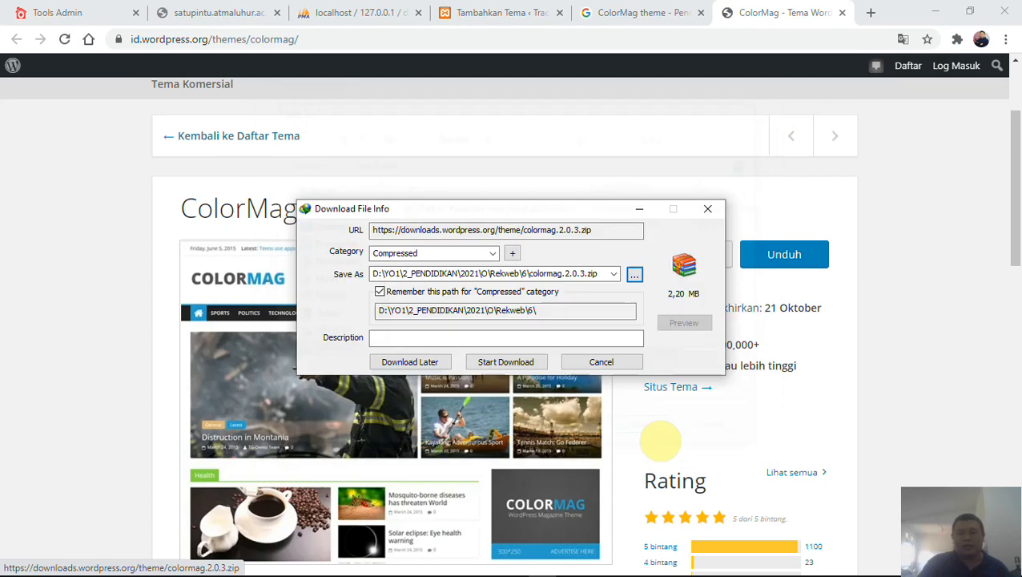
{"action": "left_click", "coordinate": [509, 360]}
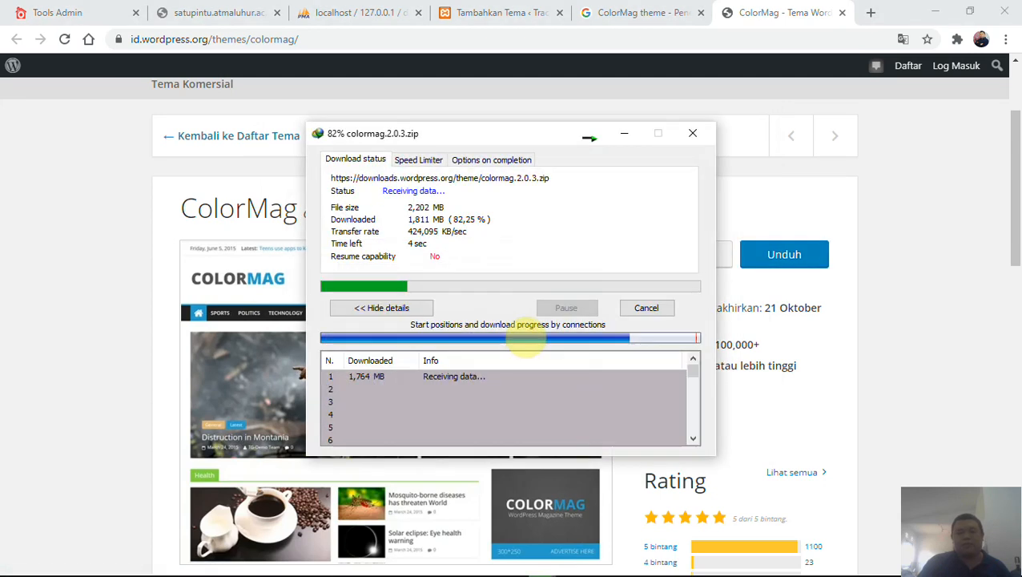
{"action": "left_click_drag", "start_coordinate": [528, 215], "coordinate": [487, 182]}
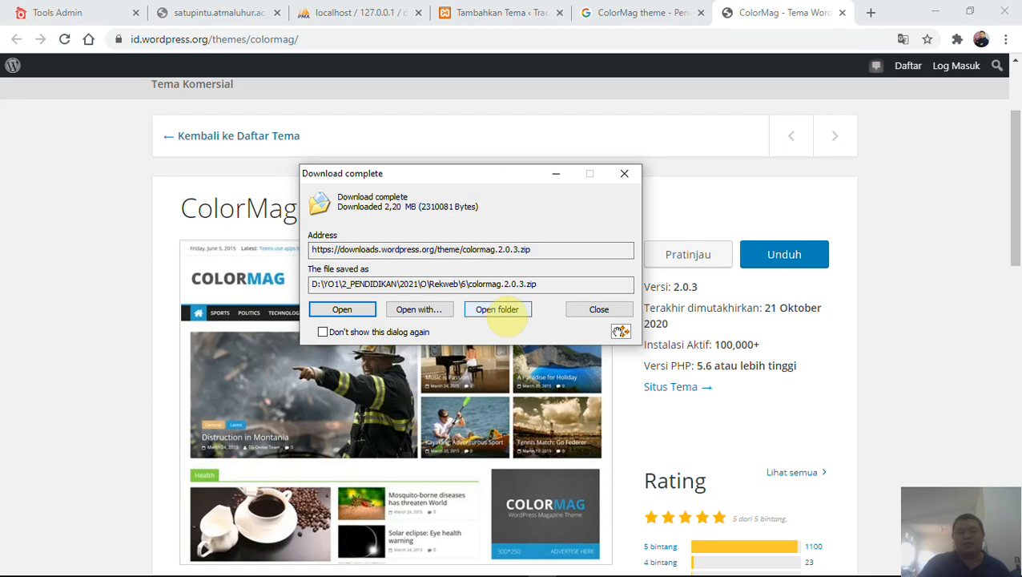
- Open the folder containing the downloaded zip, select its full path and return to the WordPress theme browser tab
{"action": "left_click", "coordinate": [496, 309]}
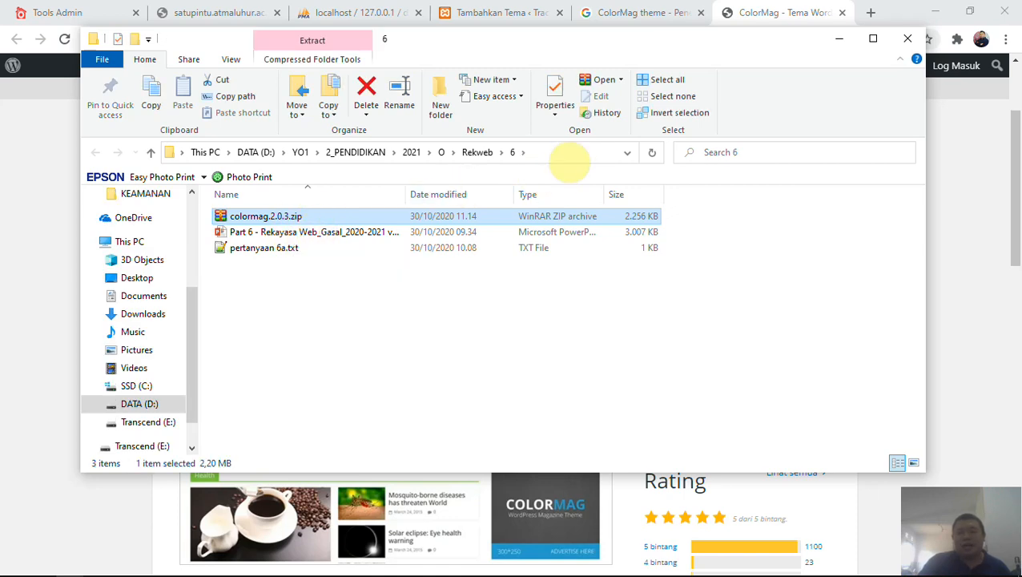
{"action": "left_click", "coordinate": [594, 152]}
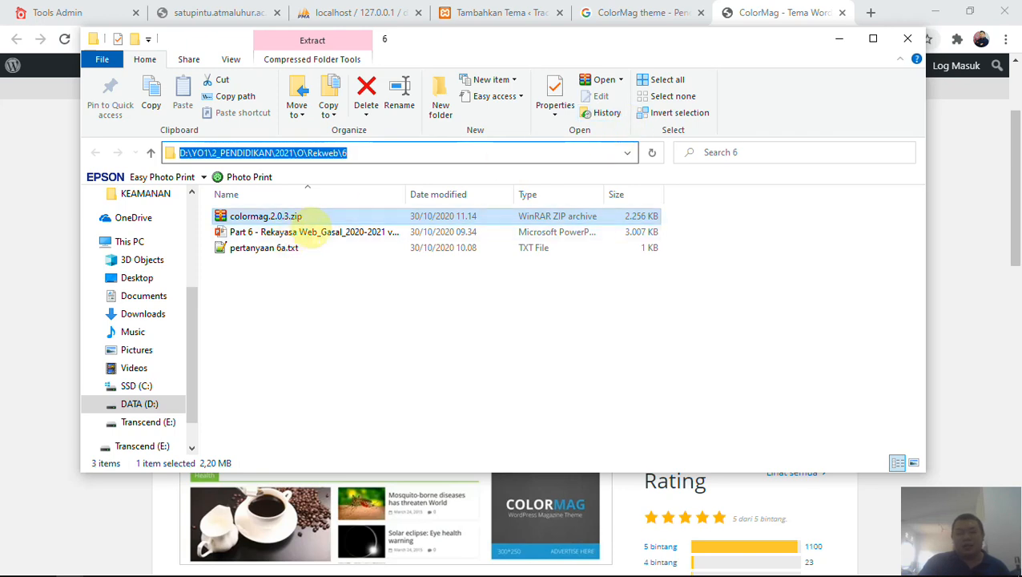
{"action": "left_click", "coordinate": [773, 14]}
{"action": "left_click", "coordinate": [497, 13]}
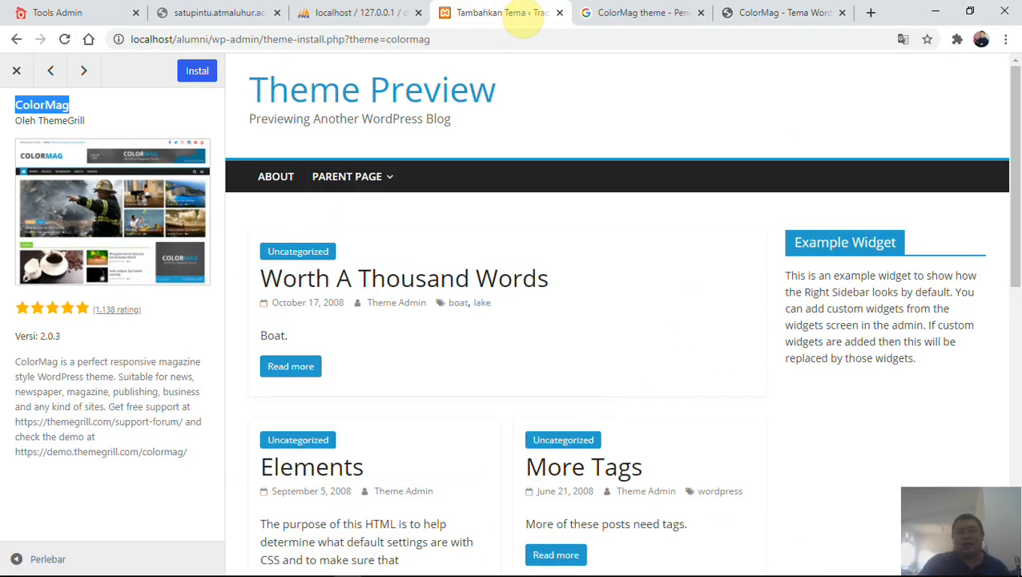
- Close the ColorMag preview and open the zip upload form for adding a theme
{"action": "left_click", "coordinate": [17, 69]}
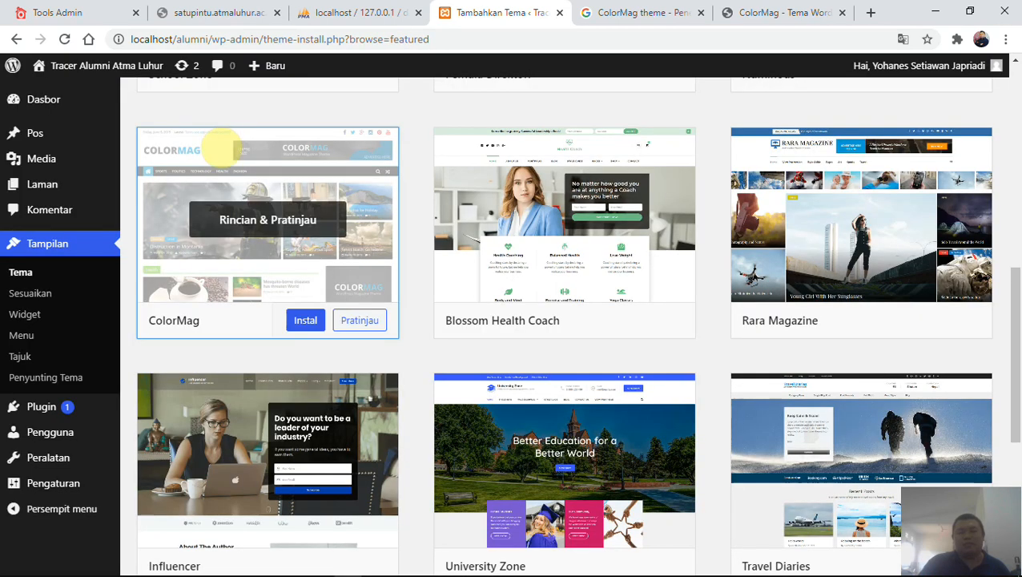
{"action": "scroll", "coordinate": [232, 160], "scroll_direction": "up", "scroll_amount": 8}
{"action": "scroll", "coordinate": [267, 196], "scroll_direction": "up", "scroll_amount": 2}
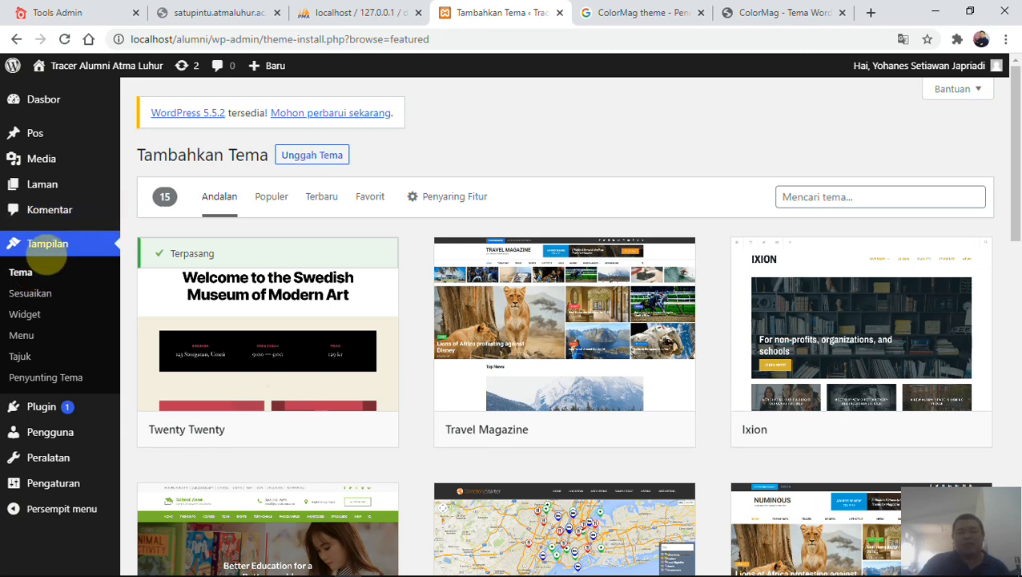
{"action": "left_click", "coordinate": [21, 273]}
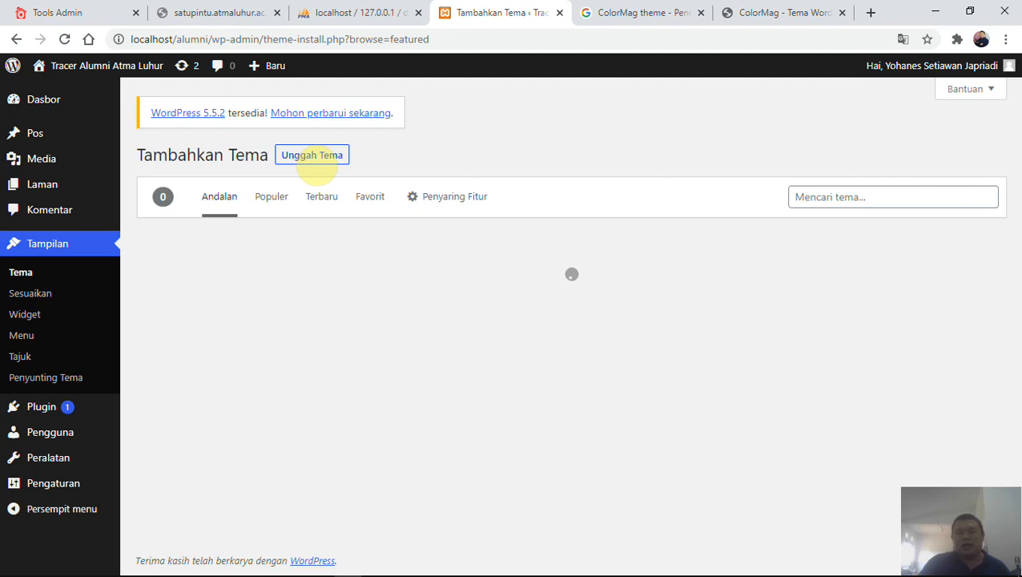
{"action": "left_click", "coordinate": [317, 160]}
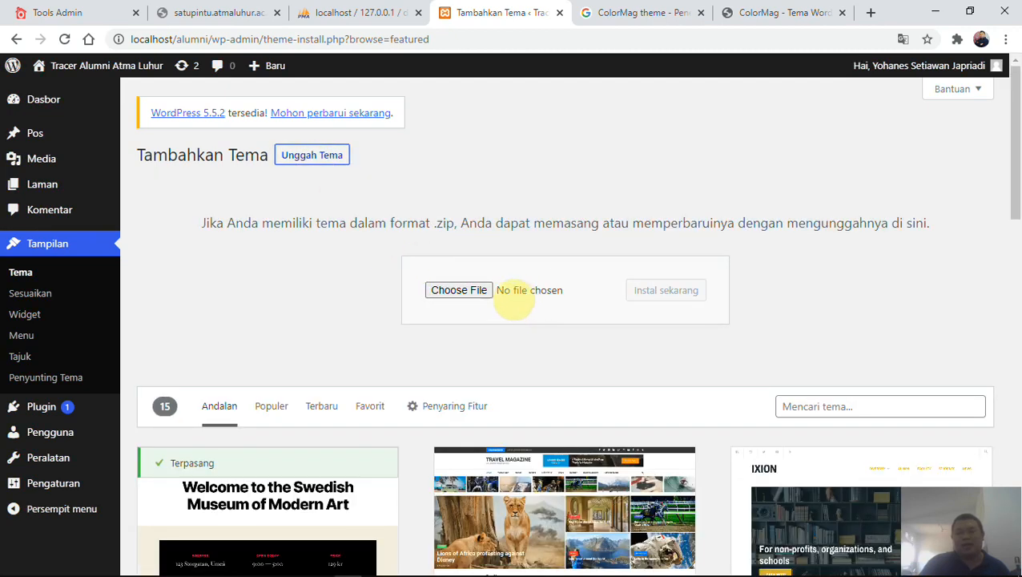
- Choose colormag.2.0.3.zip from D:\YO1\2_PENDIDIKAN\2021\O\Rekweb\6 and try to install it as an uploaded theme
{"action": "left_click", "coordinate": [487, 290]}
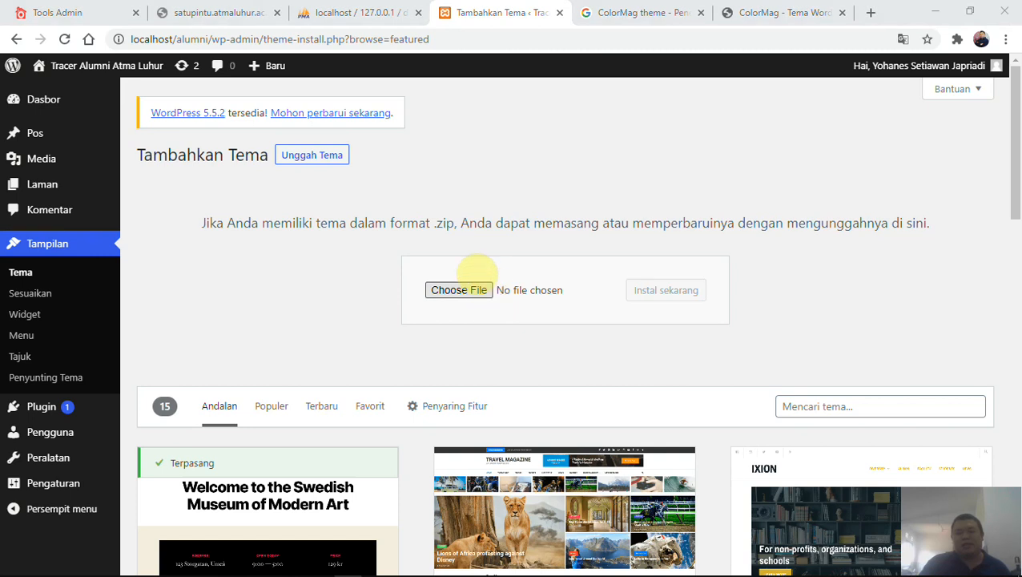
{"action": "type", "text": "D:\\YOYO\\1_PENDIDIKAN\\2021\\O\\Rekweb\\6"}
{"action": "left_click", "coordinate": [383, 335]}
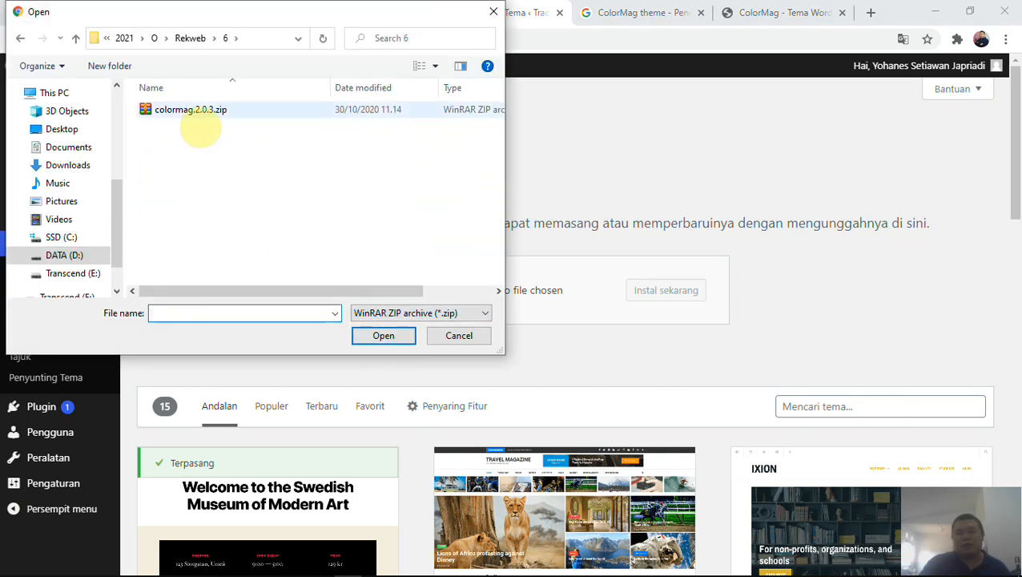
{"action": "double_click", "coordinate": [196, 114]}
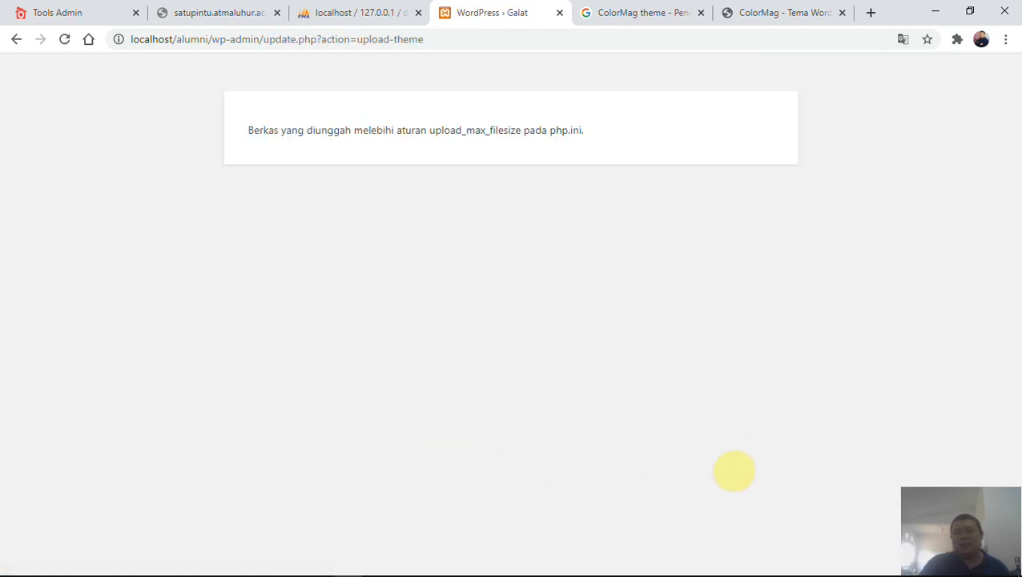
- Examine the theme upload error message and check the size of colormag.2.0.3.zip in its folder
{"action": "left_click_drag", "start_coordinate": [247, 129], "coordinate": [461, 131]}
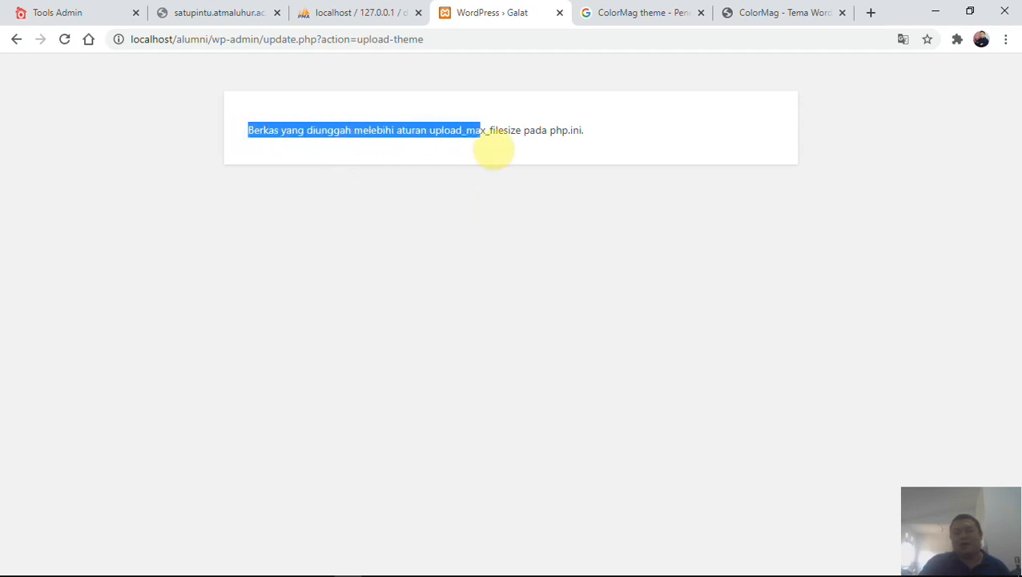
{"action": "left_click_drag", "start_coordinate": [532, 148], "coordinate": [621, 142]}
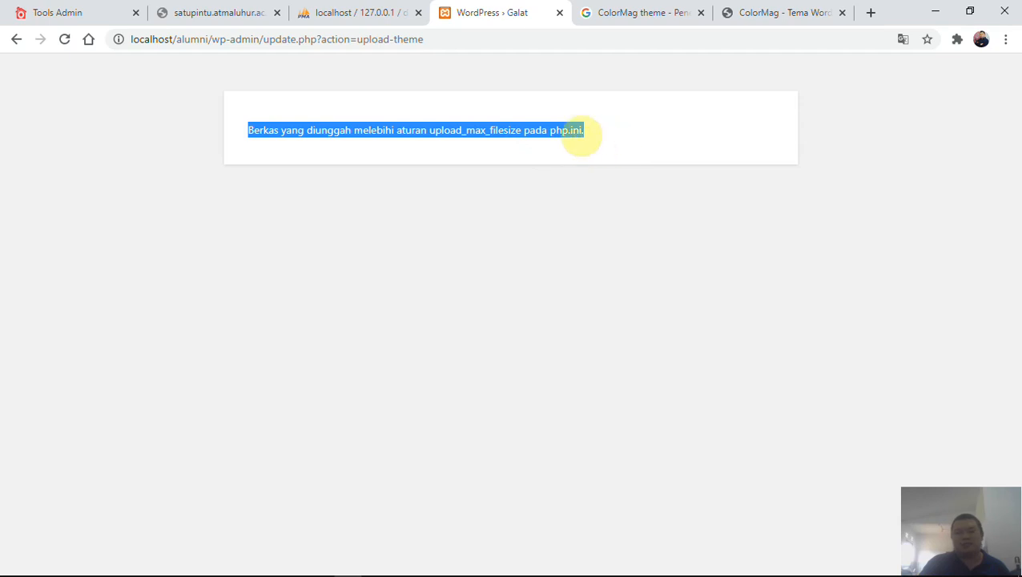
{"action": "key", "text": "super"}
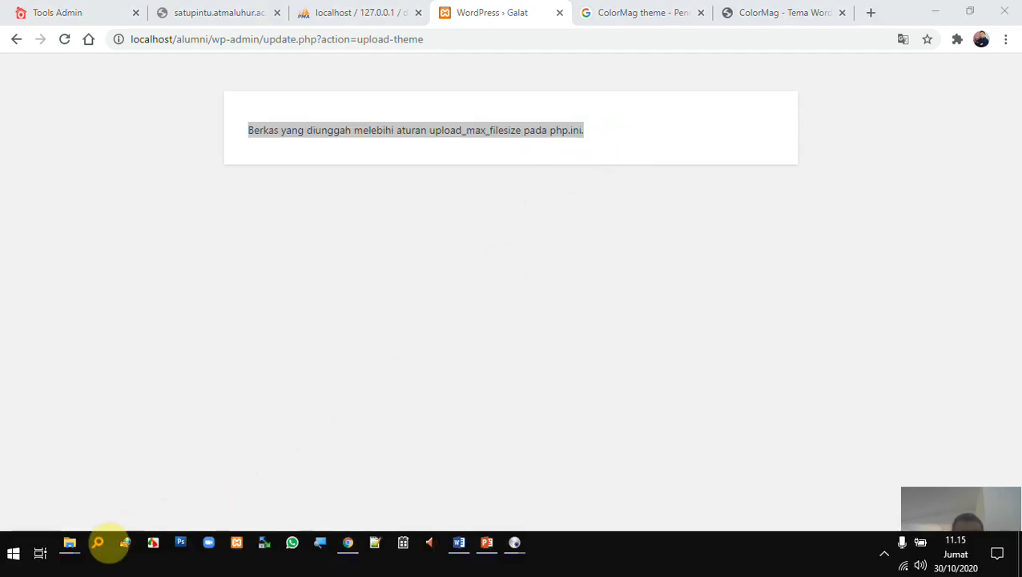
{"action": "mouse_move", "coordinate": [78, 552]}
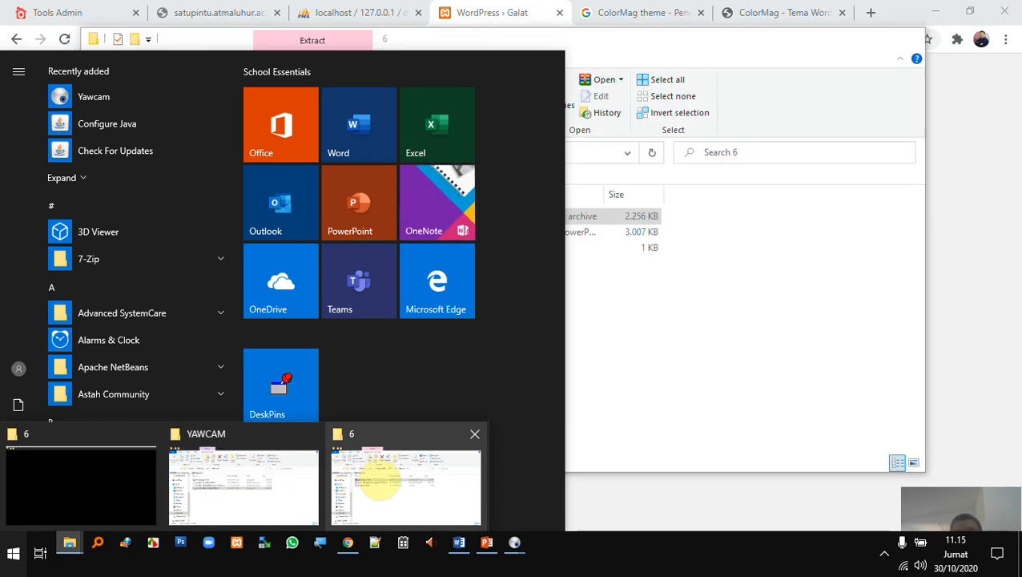
{"action": "left_click", "coordinate": [377, 479]}
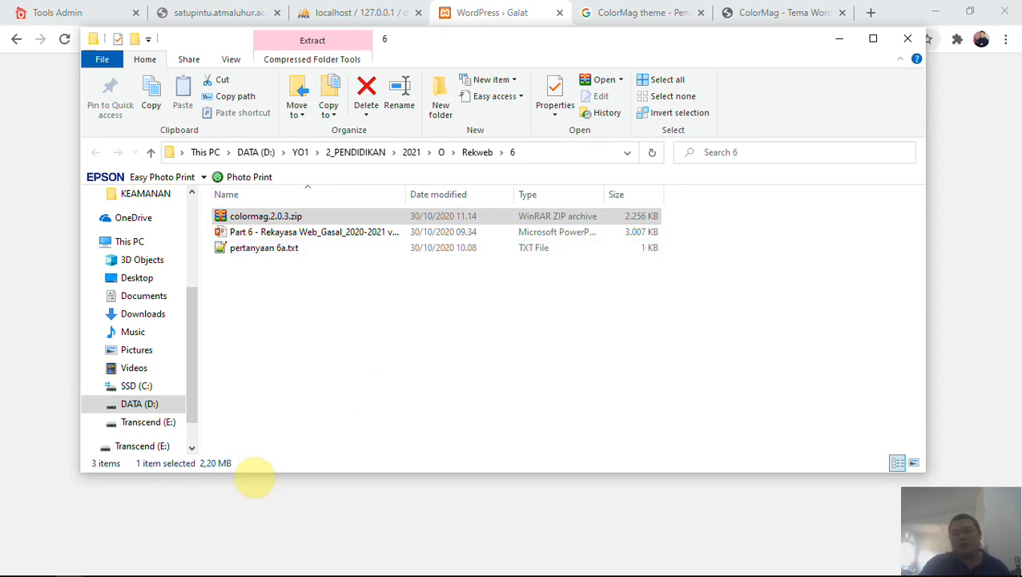
{"action": "left_click", "coordinate": [839, 39]}
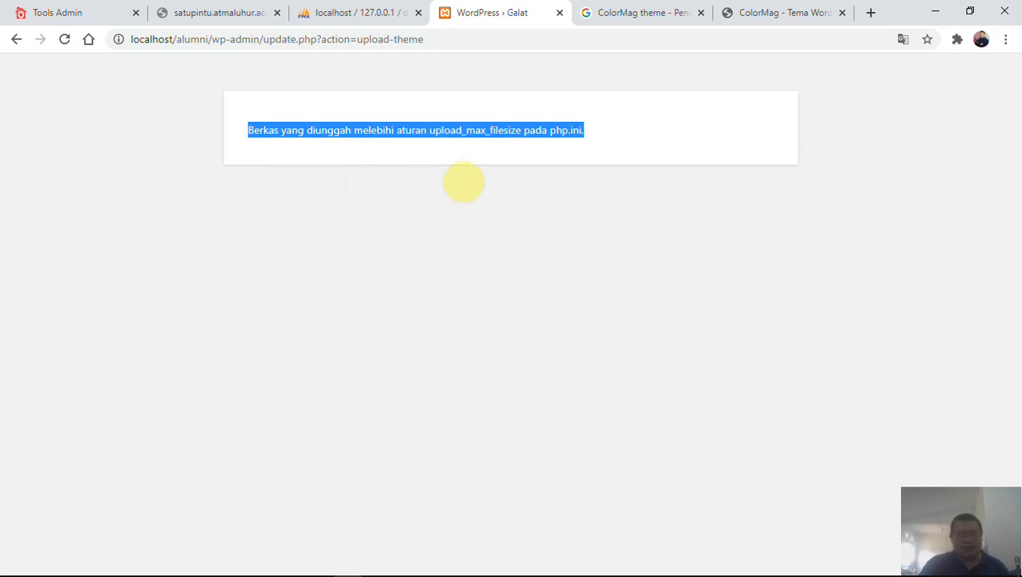
- Extract colormag.2.0.3.zip directly into its current folder with 7-Zip and select the extracted colormag folder
{"action": "key", "text": "super"}
{"action": "mouse_move", "coordinate": [80, 547]}
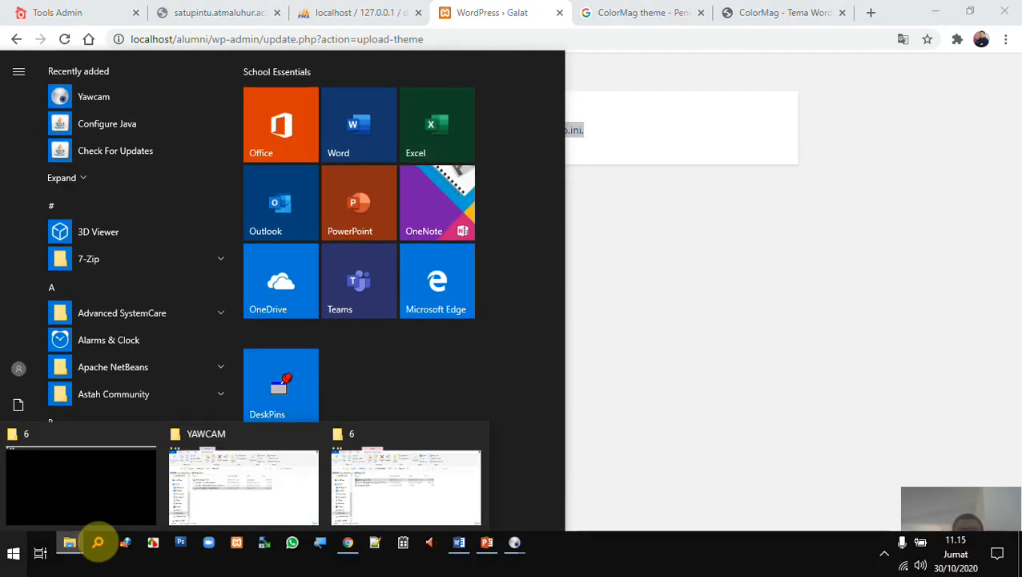
{"action": "left_click", "coordinate": [412, 476]}
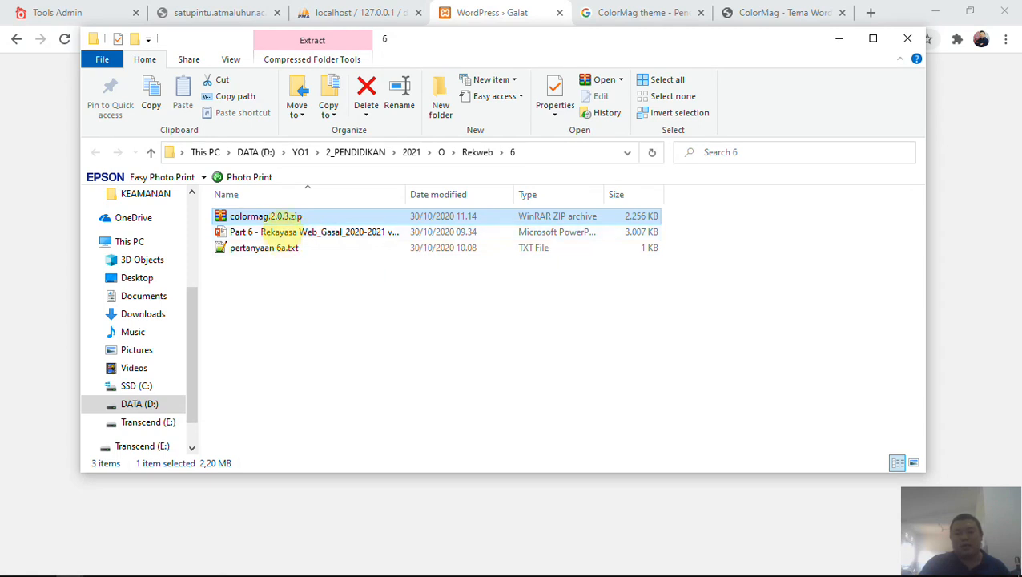
{"action": "right_click", "coordinate": [281, 216]}
{"action": "mouse_move", "coordinate": [399, 265]}
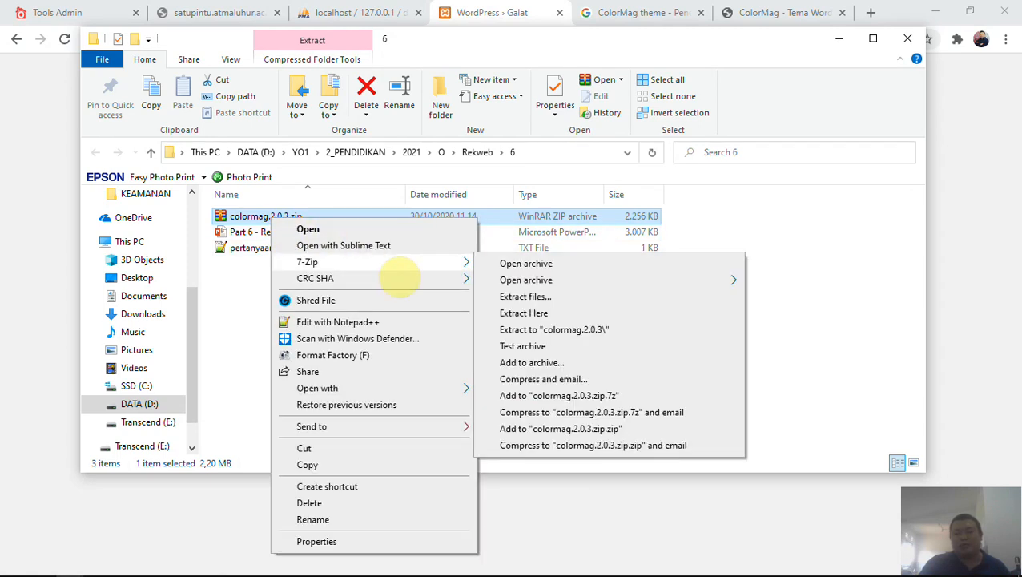
{"action": "left_click", "coordinate": [551, 314]}
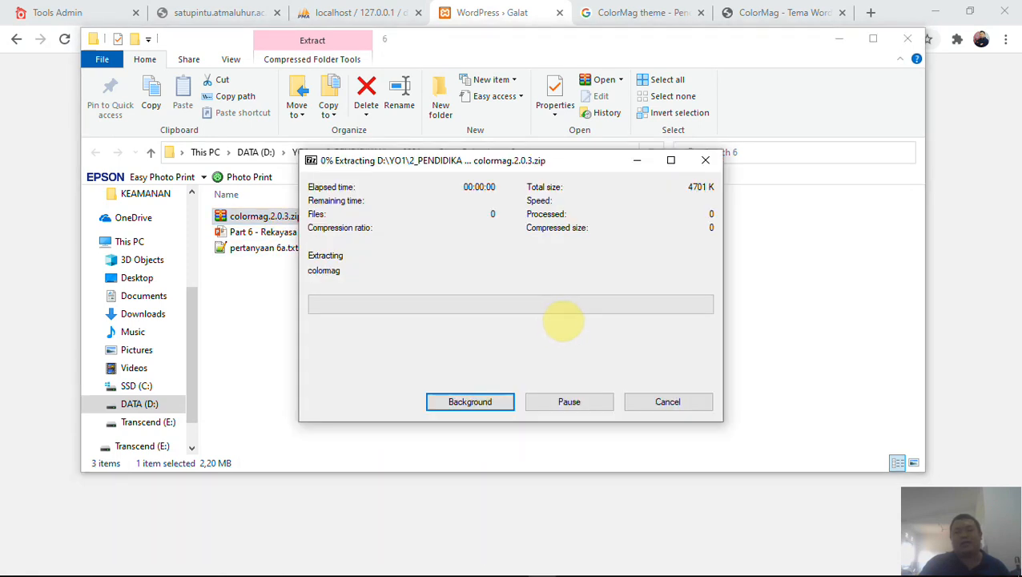
{"action": "left_click", "coordinate": [255, 216]}
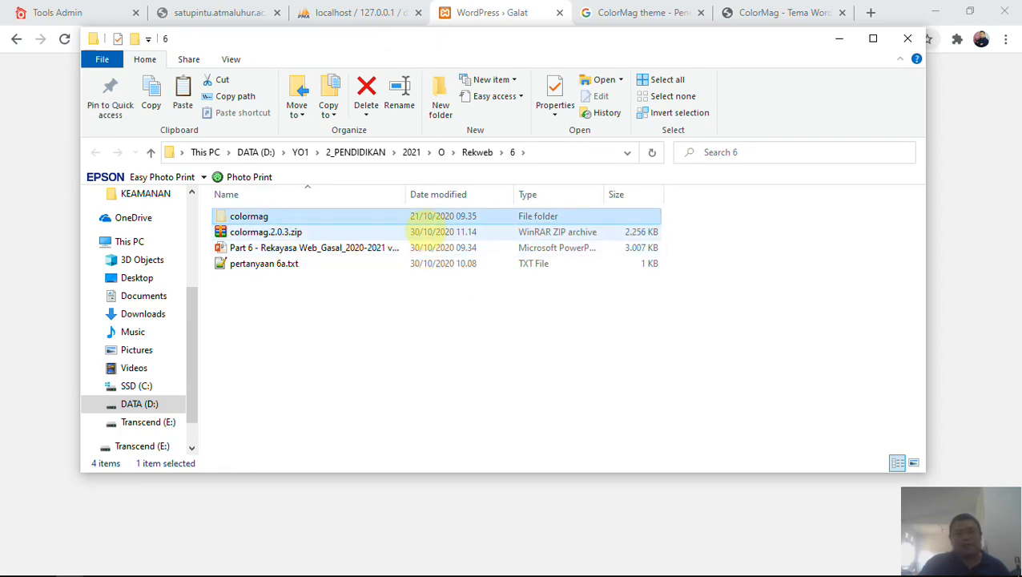
- Paste the extracted colormag folder into C:\xampp\htdocs\alumni\wp-content\themes using a new File Explorer window
{"action": "left_click", "coordinate": [498, 16]}
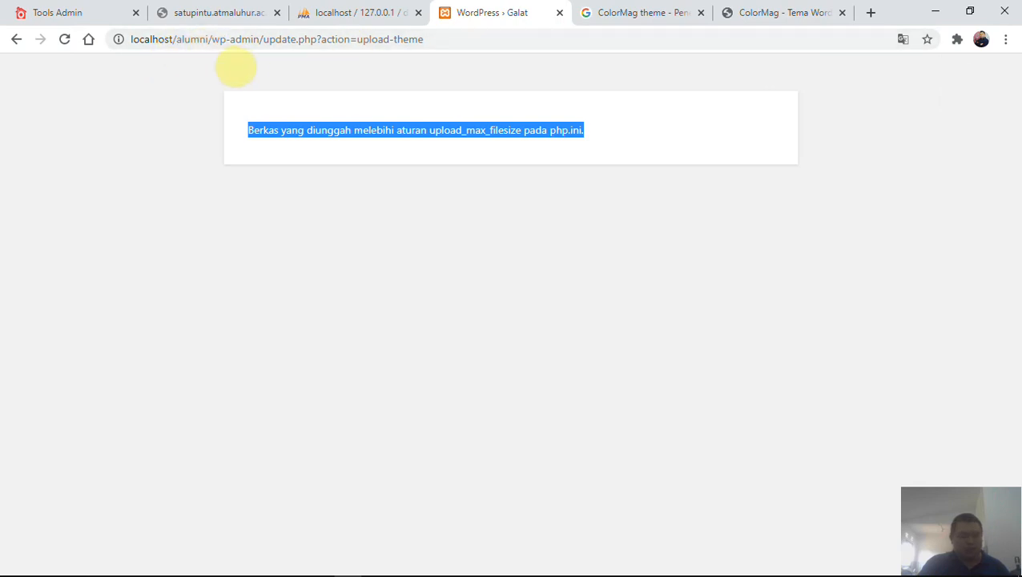
{"action": "key", "text": "super+e"}
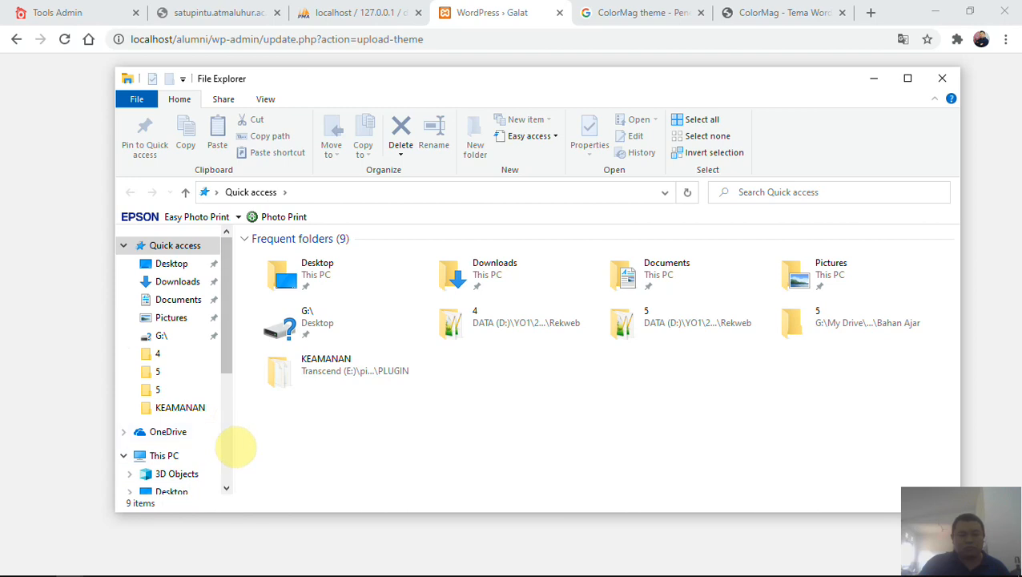
{"action": "scroll", "coordinate": [196, 432], "scroll_direction": "down", "scroll_amount": 5}
{"action": "left_click", "coordinate": [180, 384]}
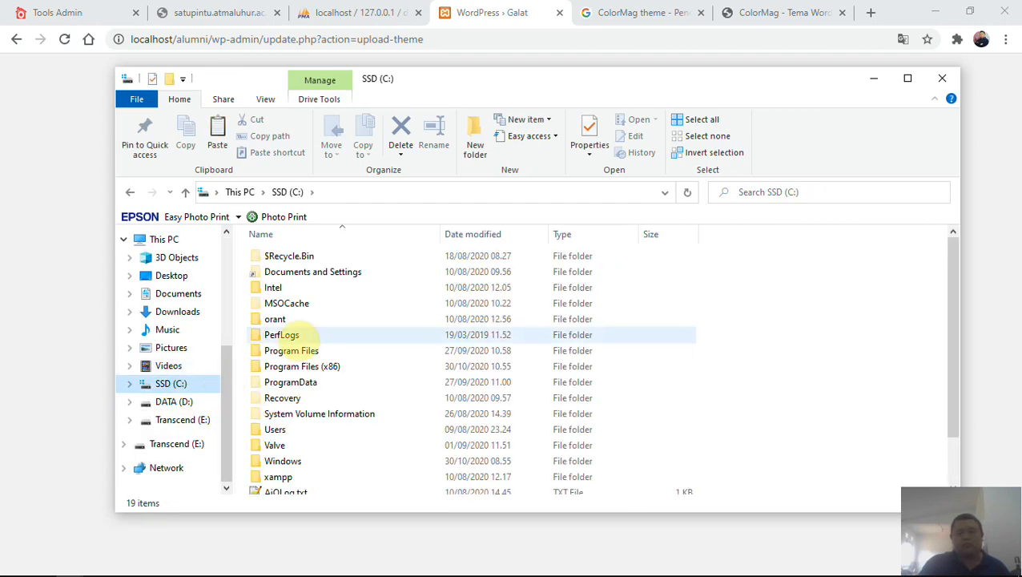
{"action": "left_click", "coordinate": [289, 480]}
{"action": "double_click", "coordinate": [284, 479]}
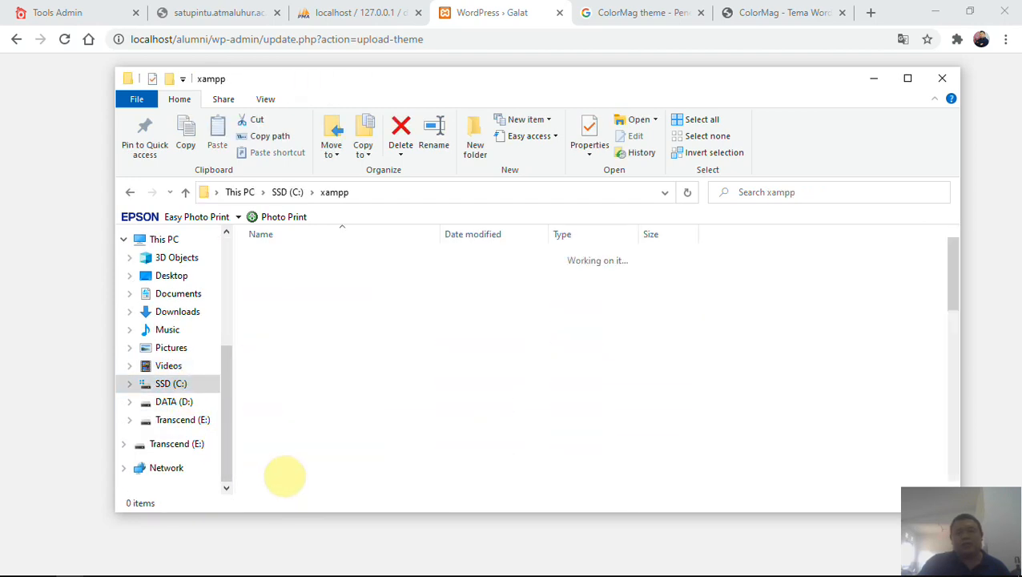
{"action": "double_click", "coordinate": [295, 339]}
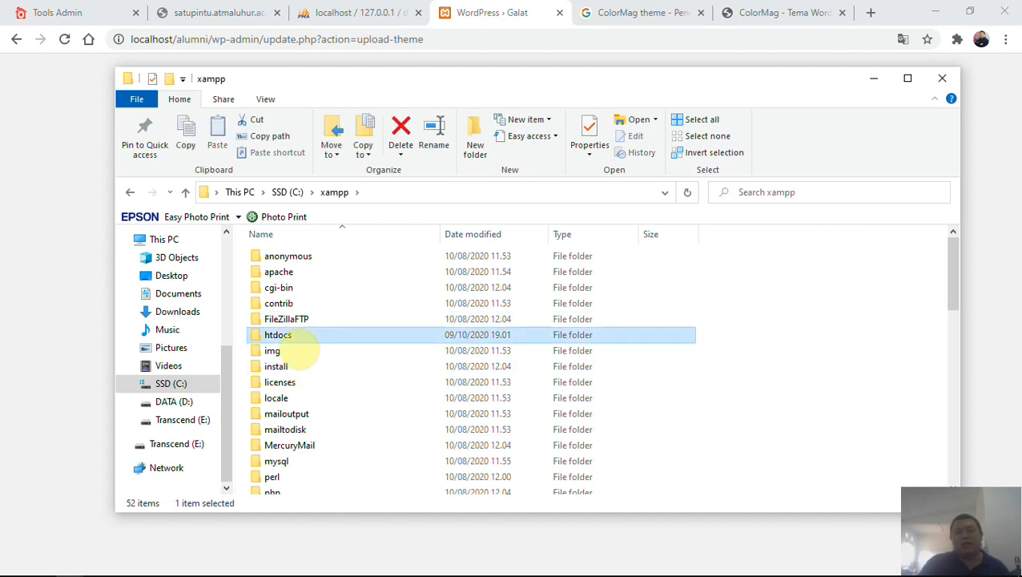
{"action": "double_click", "coordinate": [280, 258]}
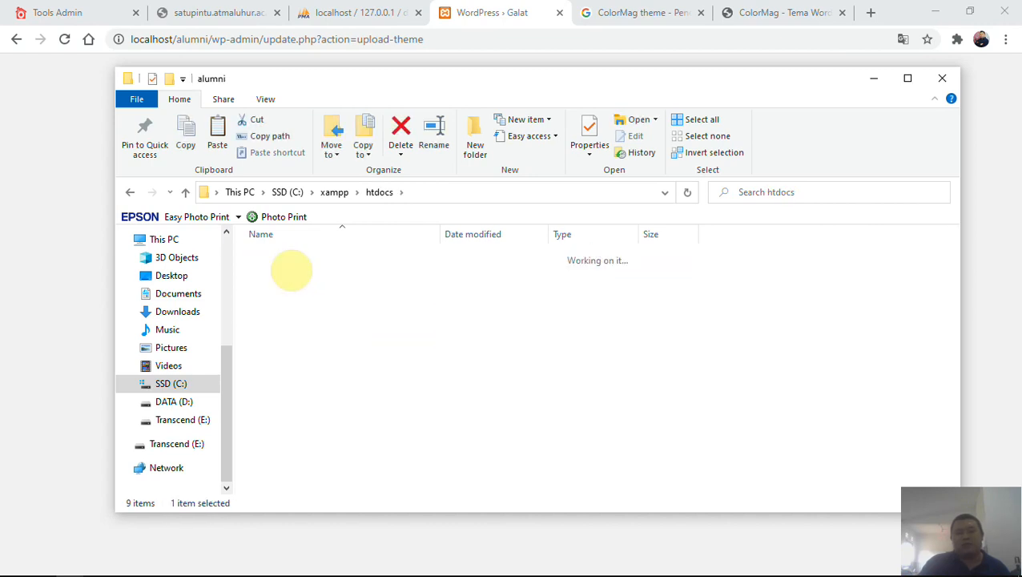
{"action": "left_click", "coordinate": [298, 274]}
{"action": "double_click", "coordinate": [301, 275]}
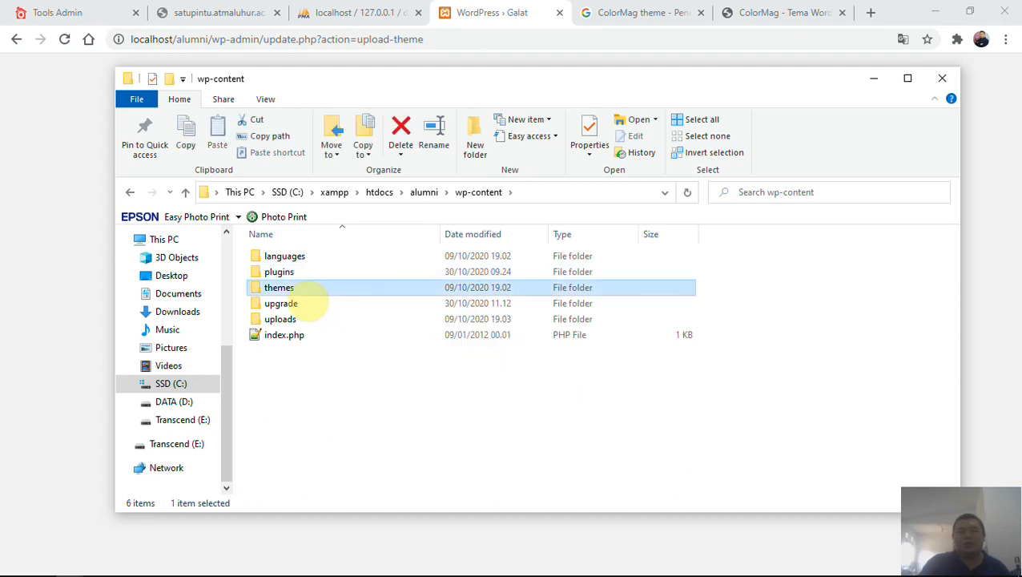
{"action": "double_click", "coordinate": [306, 290]}
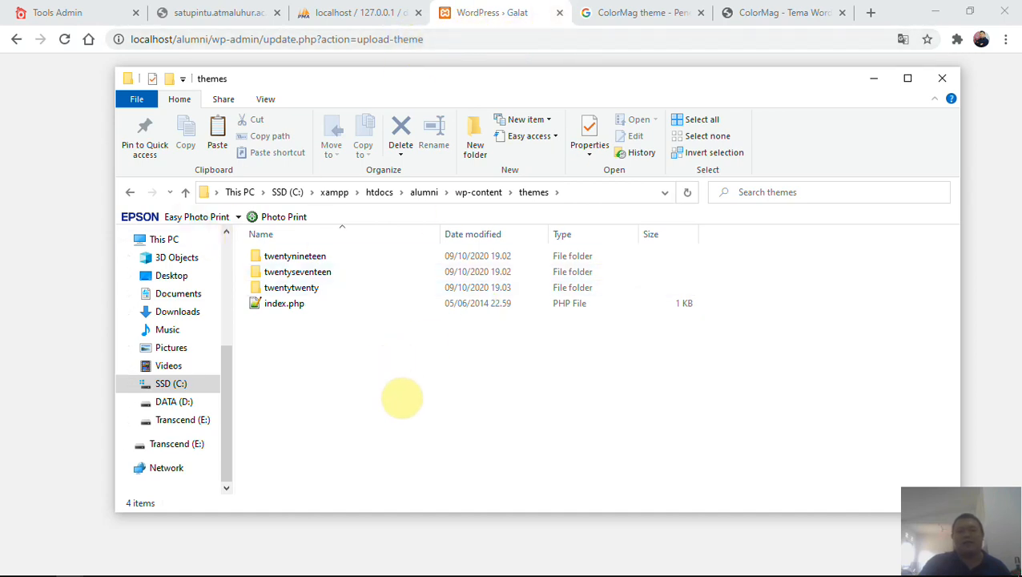
{"action": "key", "text": "ctrl+v"}
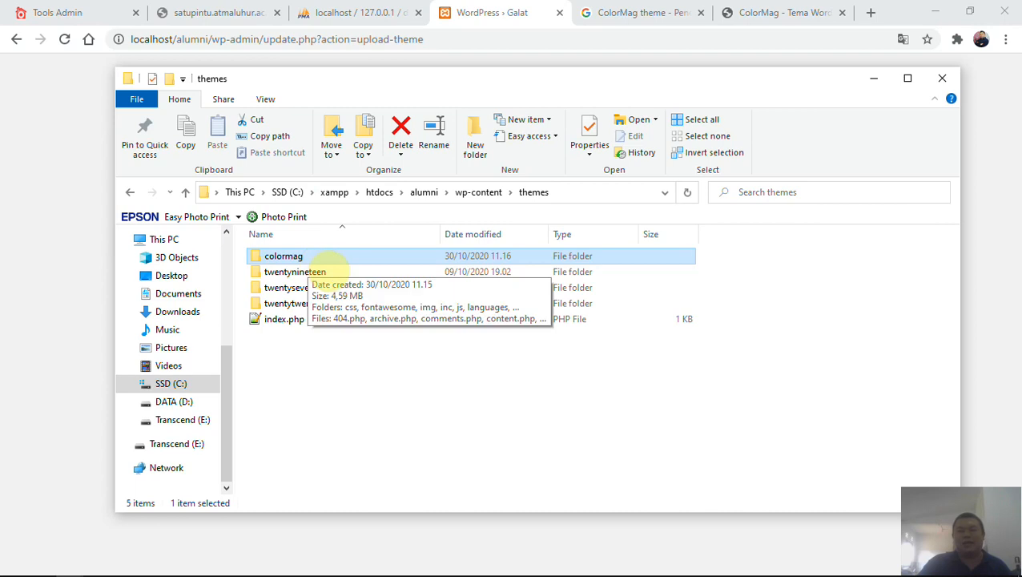
- Check the contents of the pasted colormag folder and return to the themes folder
{"action": "double_click", "coordinate": [320, 258]}
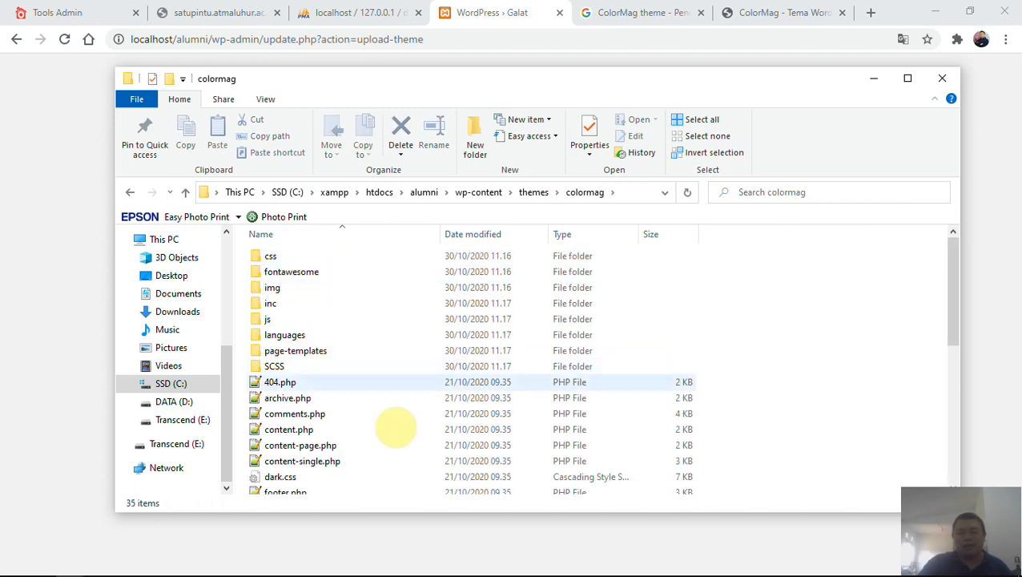
{"action": "scroll", "coordinate": [399, 463], "scroll_direction": "down", "scroll_amount": 7}
{"action": "scroll", "coordinate": [400, 464], "scroll_direction": "up", "scroll_amount": 2}
{"action": "scroll", "coordinate": [400, 461], "scroll_direction": "up", "scroll_amount": 5}
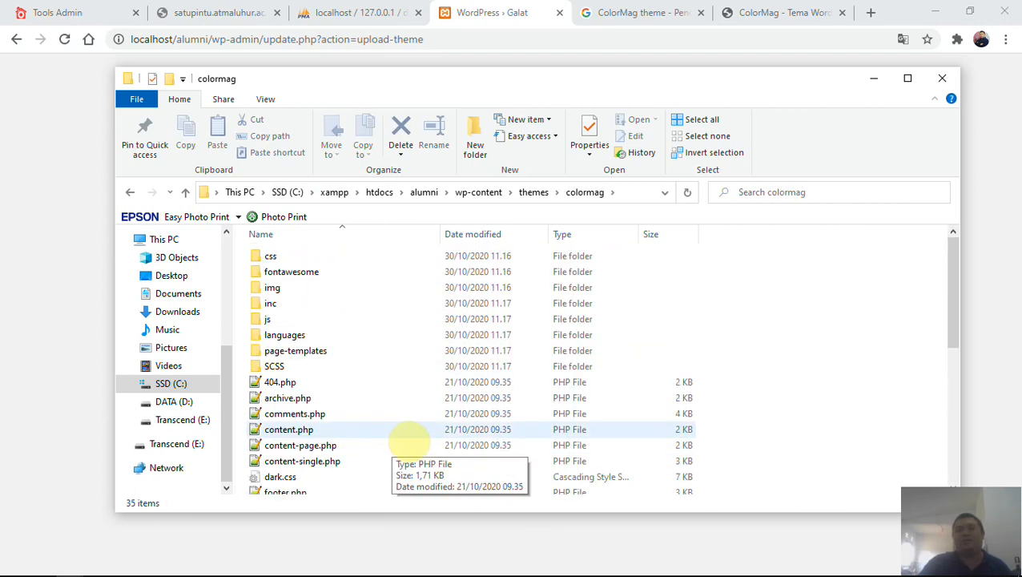
{"action": "left_click", "coordinate": [528, 196]}
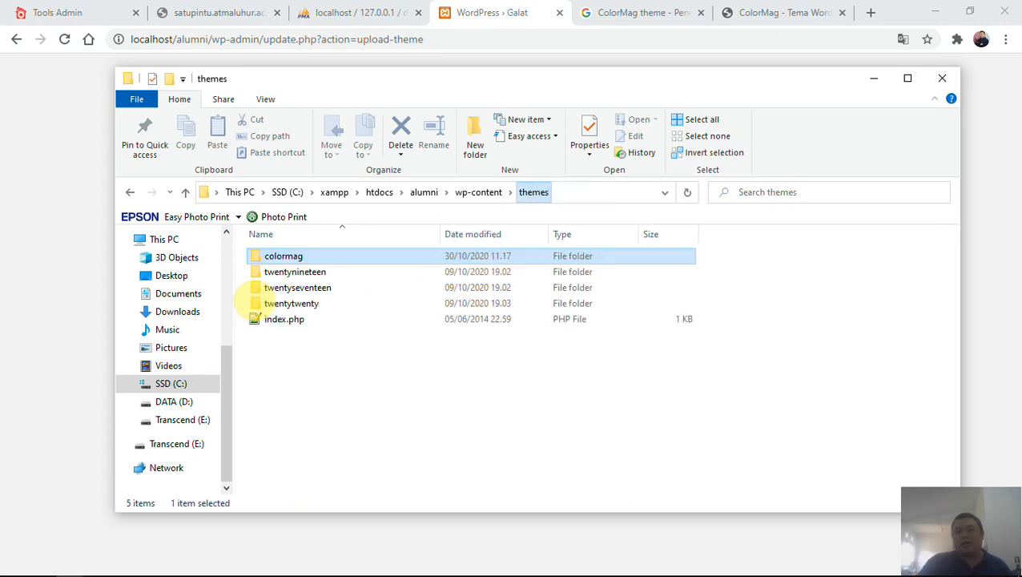
- Return to the WordPress admin at localhost/alumni/wp-admin/ and activate the ColorMag theme
{"action": "left_click_drag", "start_coordinate": [266, 39], "coordinate": [561, 34]}
{"action": "key", "text": "BackSpace"}
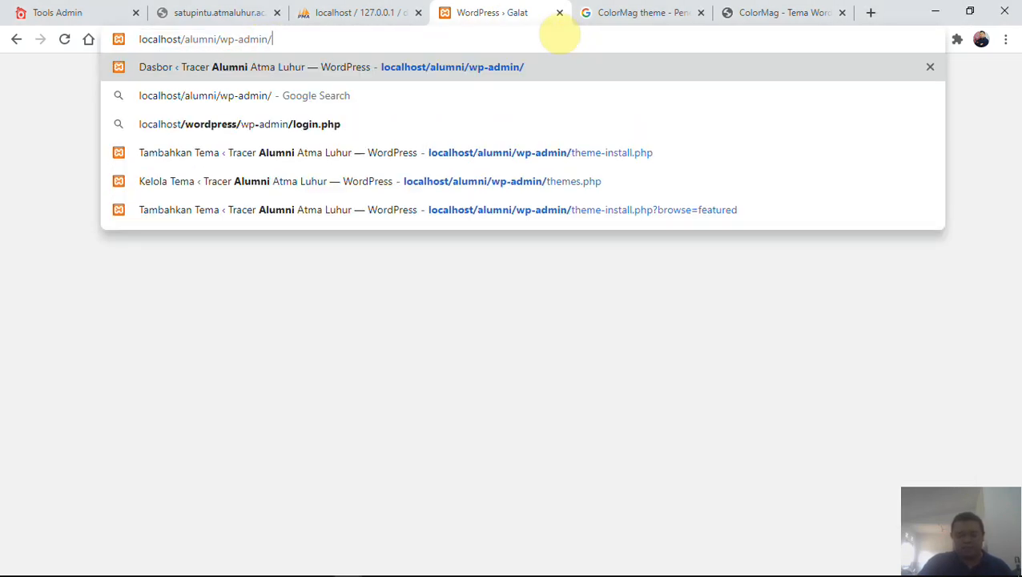
{"action": "key", "text": "Return"}
{"action": "left_click", "coordinate": [76, 302]}
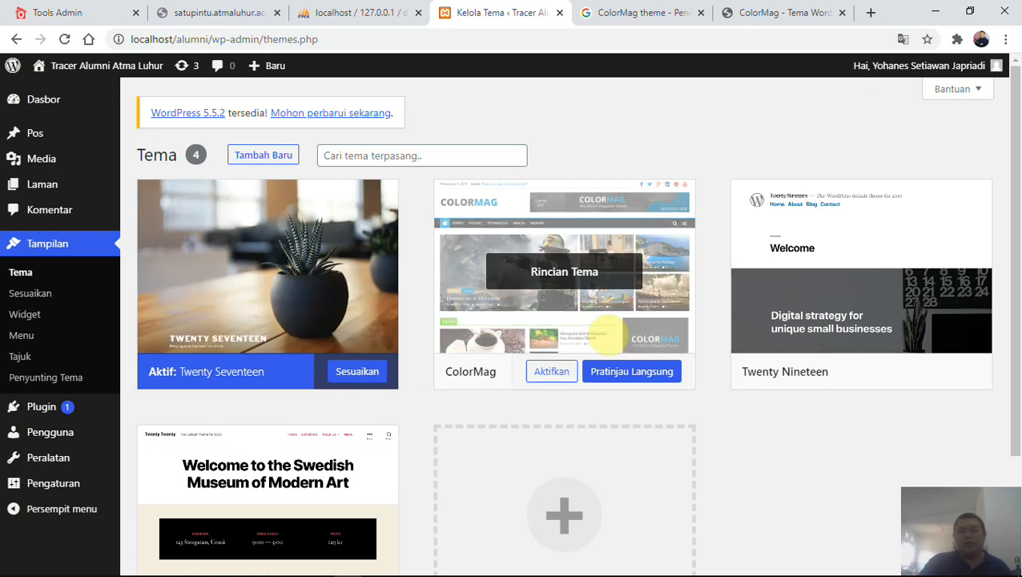
{"action": "left_click", "coordinate": [552, 371]}
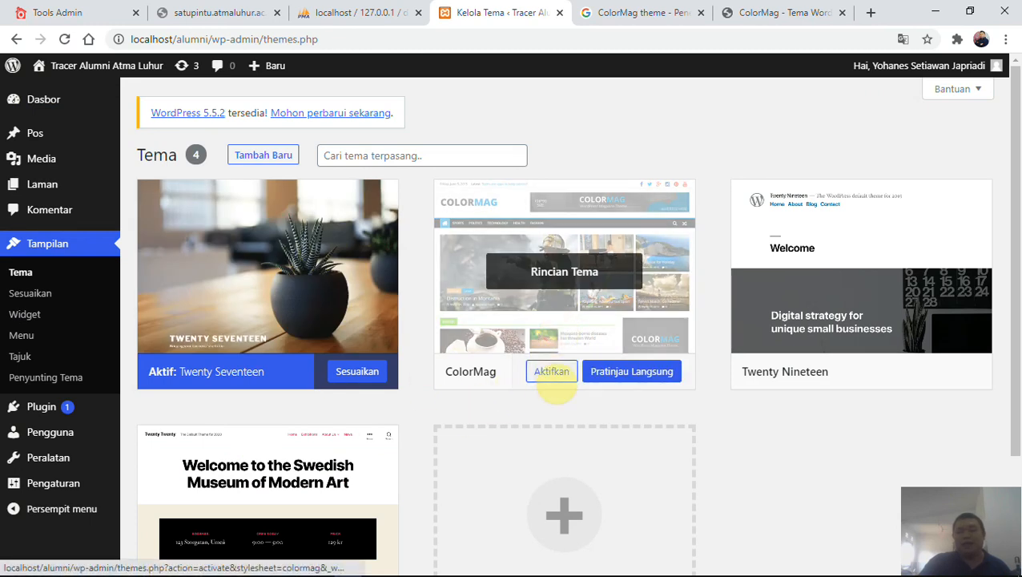
{"action": "left_click", "coordinate": [554, 380]}
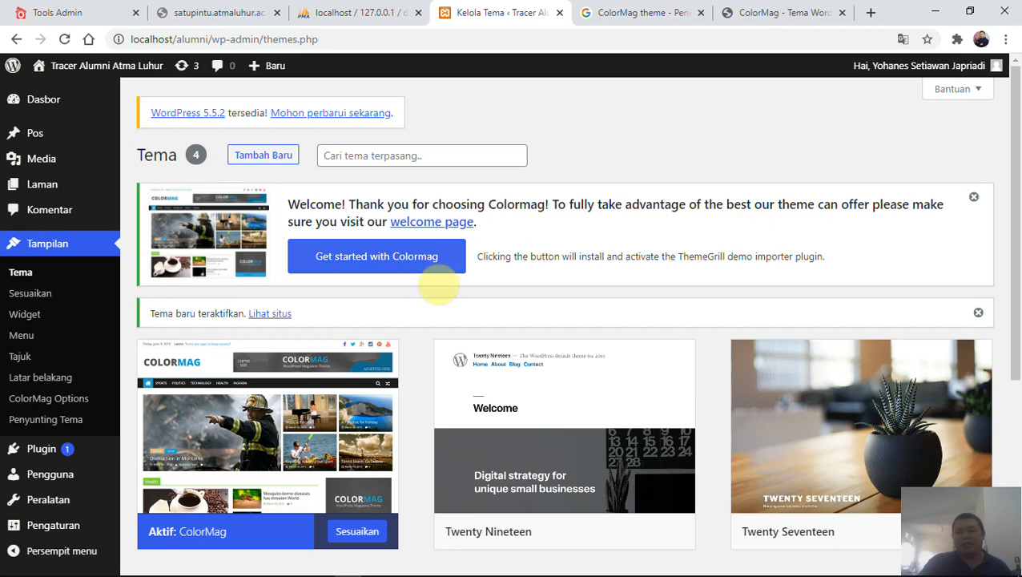
- Start the ColorMag setup from its welcome notice to install and activate the ThemeGrill demo importer plugin
{"action": "left_click", "coordinate": [377, 258]}
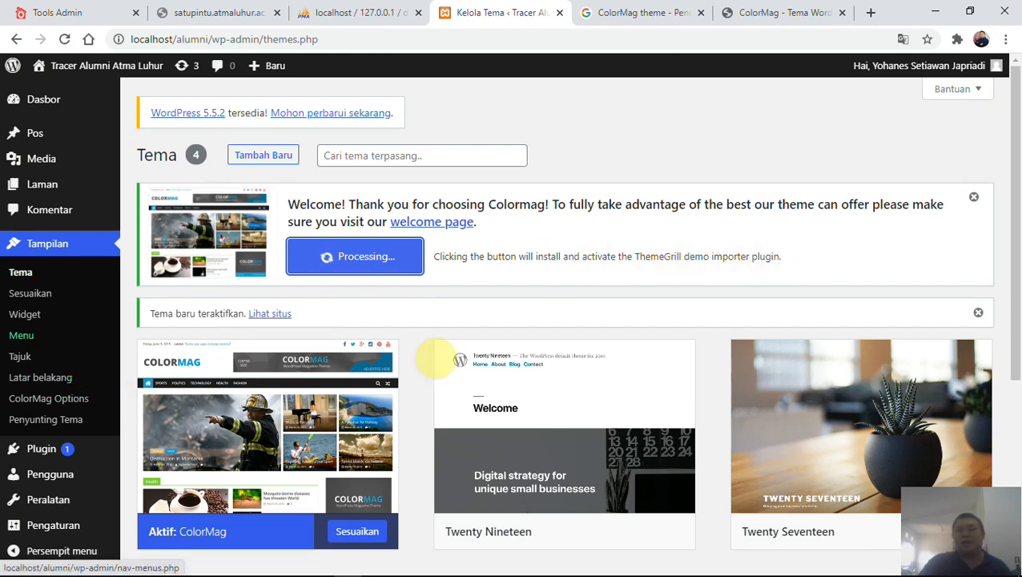
{"action": "scroll", "coordinate": [448, 353], "scroll_direction": "down", "scroll_amount": 1}
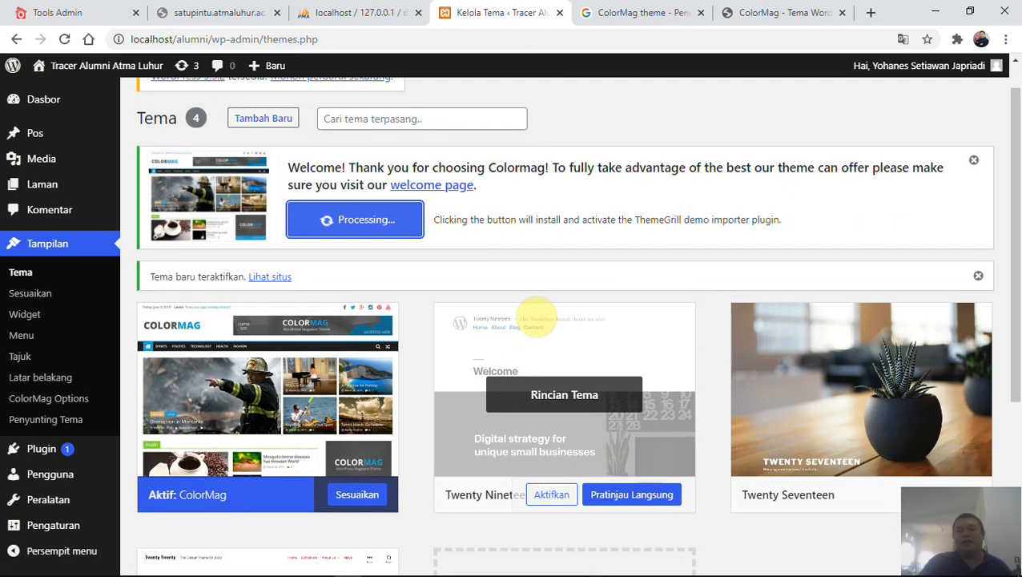
{"action": "scroll", "coordinate": [535, 315], "scroll_direction": "up", "scroll_amount": 1}
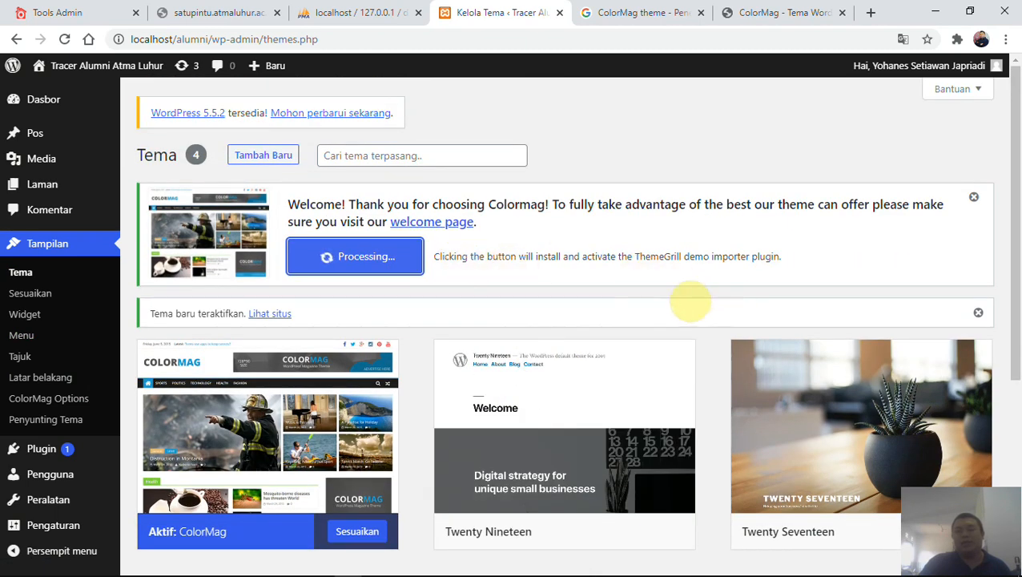
{"action": "scroll", "coordinate": [575, 335], "scroll_direction": "down", "scroll_amount": 4}
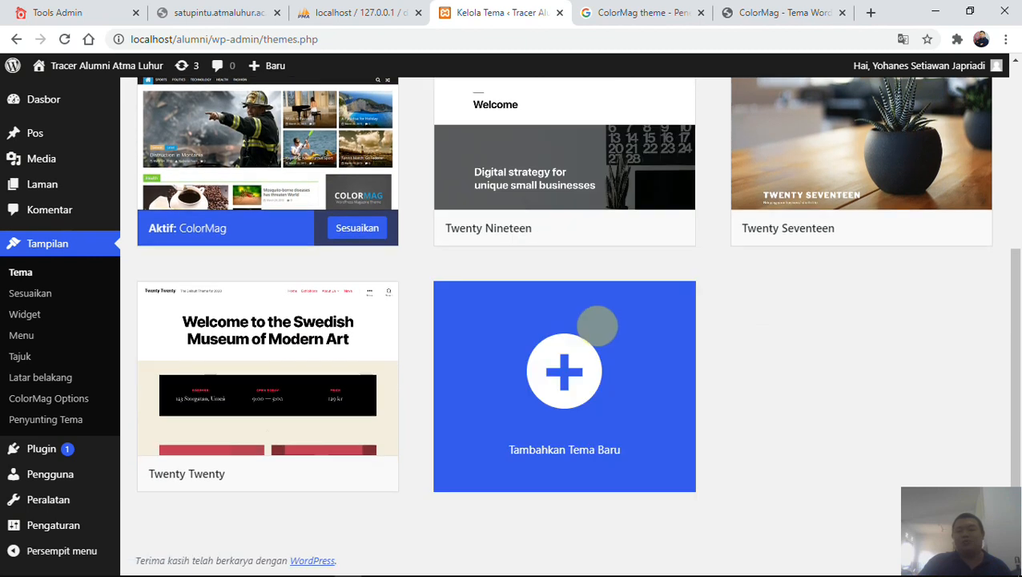
{"action": "scroll", "coordinate": [597, 324], "scroll_direction": "up", "scroll_amount": 4}
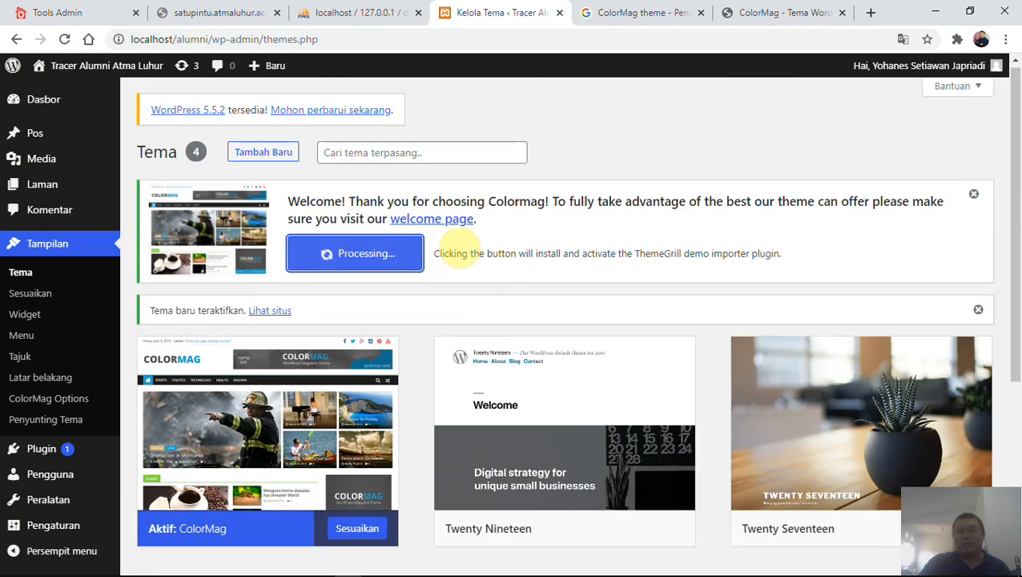
- Open the Tracer Alumni site's front page in a new tab and close the two ColorMag search and theme tabs
{"action": "mouse_move", "coordinate": [104, 66]}
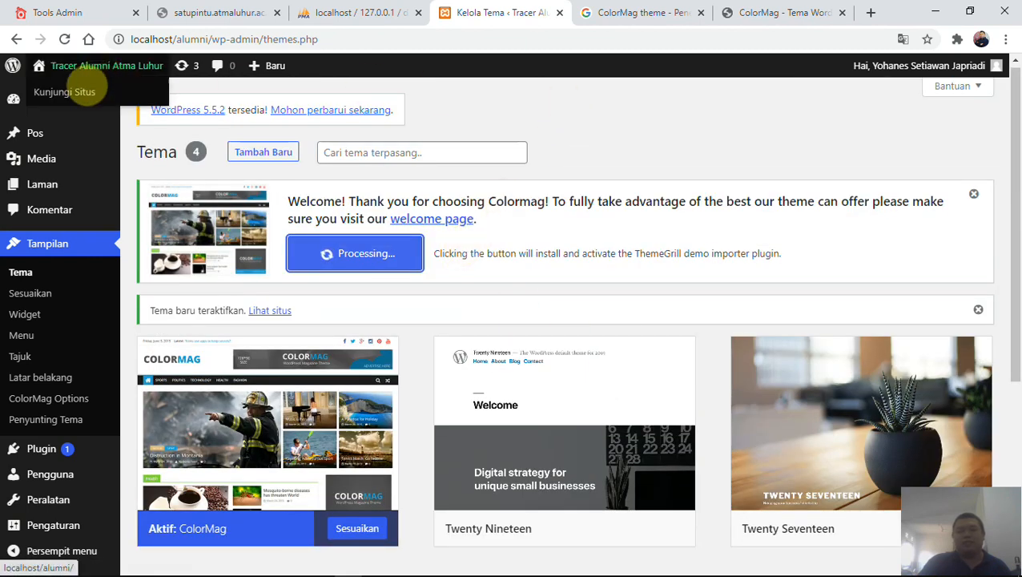
{"action": "right_click", "coordinate": [69, 94]}
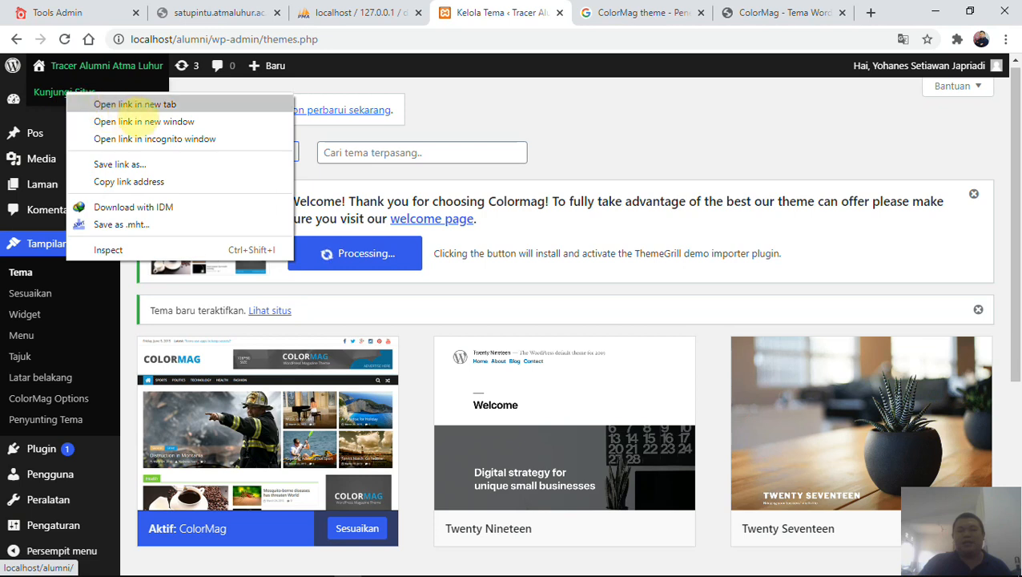
{"action": "left_click", "coordinate": [131, 104]}
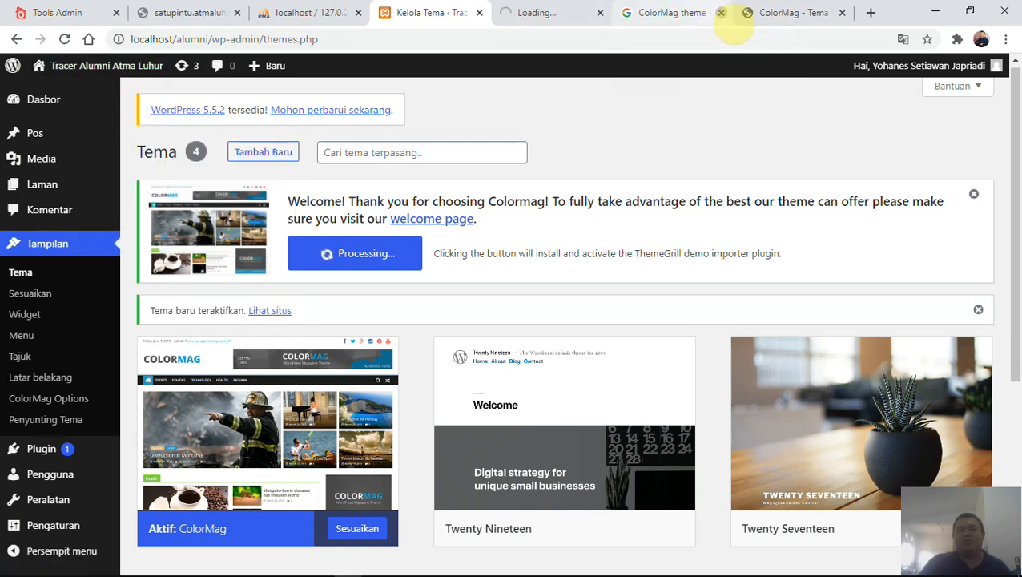
{"action": "left_click", "coordinate": [720, 13]}
{"action": "left_click", "coordinate": [721, 13]}
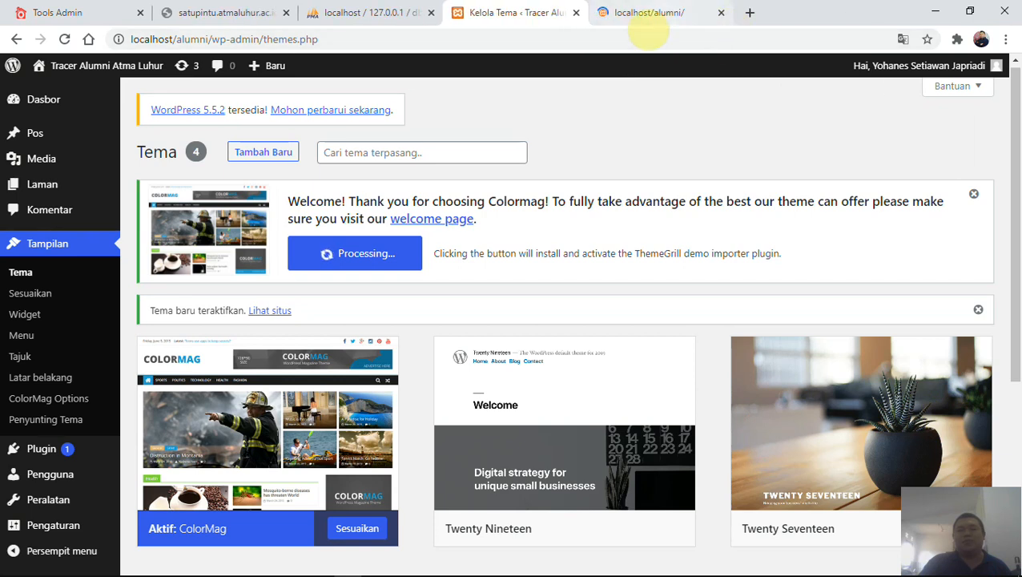
{"action": "left_click", "coordinate": [634, 12]}
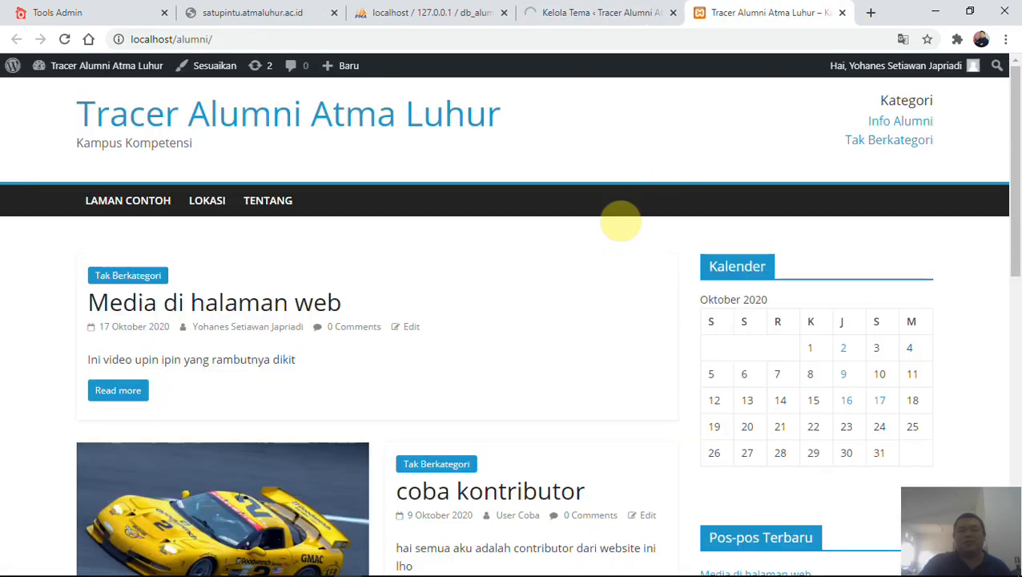
- Examine the front page's header, posts and sidebar widgets under the ColorMag theme
{"action": "scroll", "coordinate": [568, 260], "scroll_direction": "down", "scroll_amount": 1}
{"action": "scroll", "coordinate": [569, 260], "scroll_direction": "down", "scroll_amount": 8}
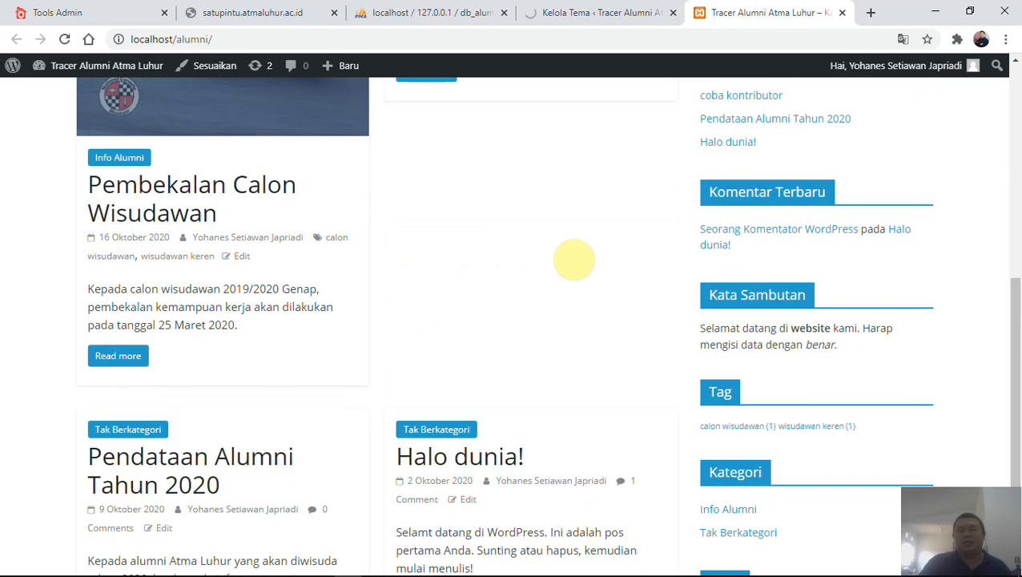
{"action": "scroll", "coordinate": [574, 258], "scroll_direction": "up", "scroll_amount": 4}
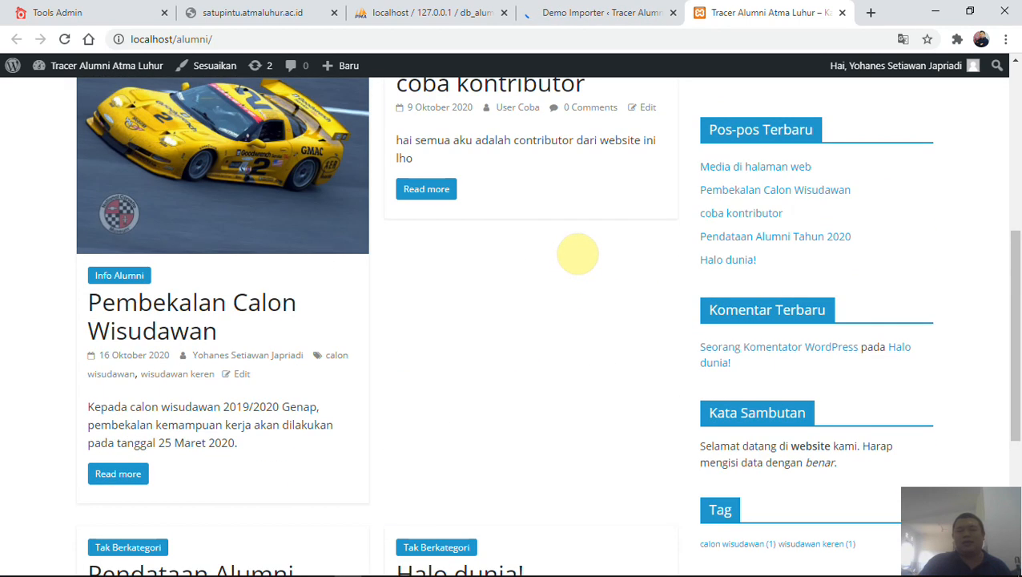
{"action": "scroll", "coordinate": [578, 254], "scroll_direction": "up", "scroll_amount": 5}
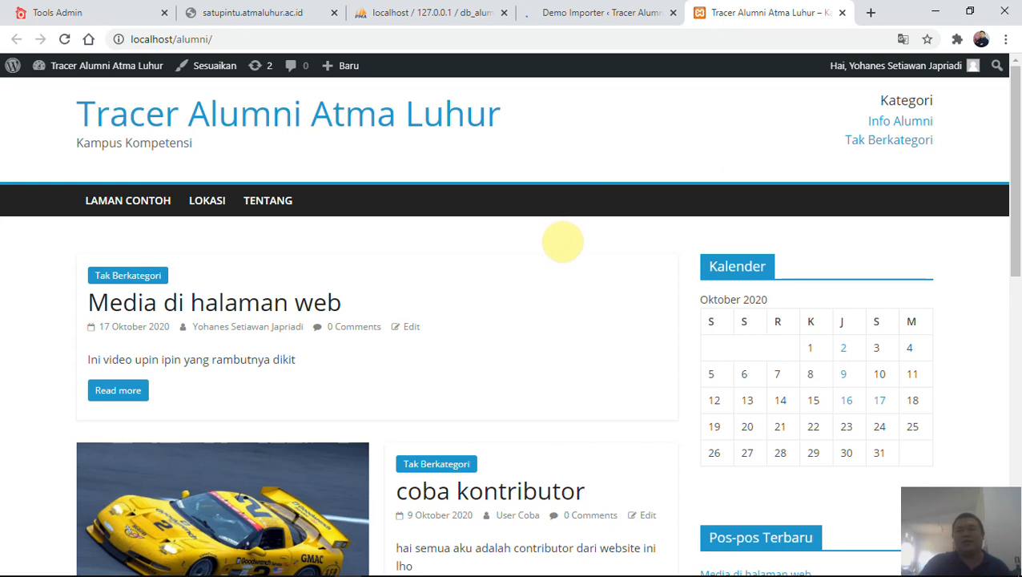
{"action": "scroll", "coordinate": [563, 244], "scroll_direction": "down", "scroll_amount": 8}
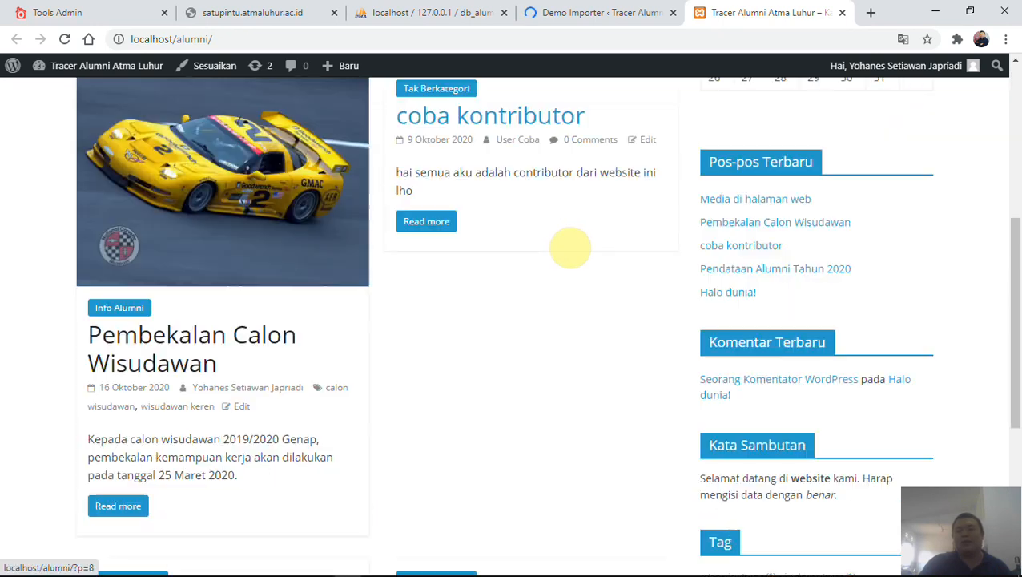
{"action": "scroll", "coordinate": [577, 252], "scroll_direction": "down", "scroll_amount": 2}
{"action": "scroll", "coordinate": [593, 257], "scroll_direction": "up", "scroll_amount": 9}
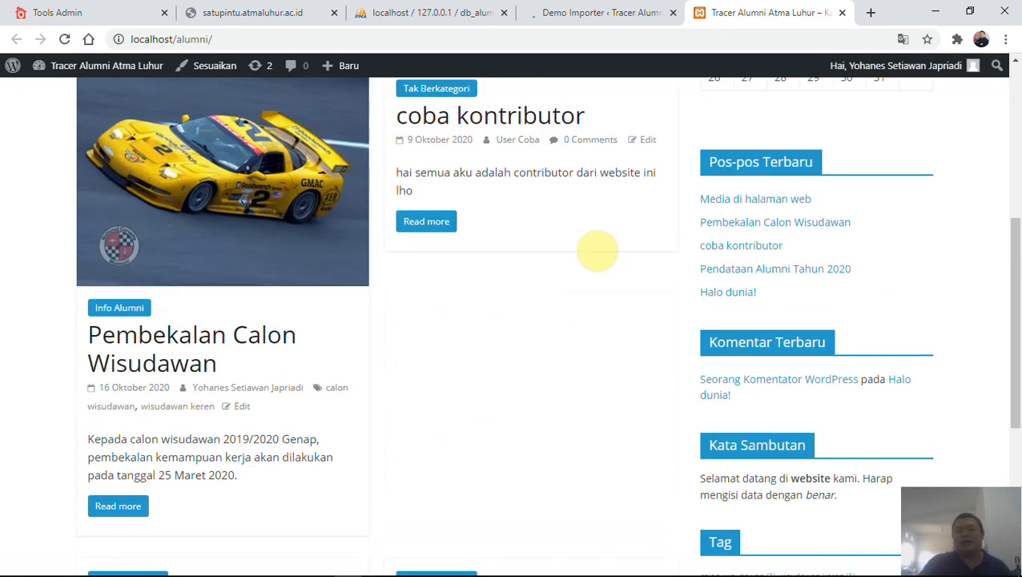
{"action": "scroll", "coordinate": [602, 248], "scroll_direction": "up", "scroll_amount": 1}
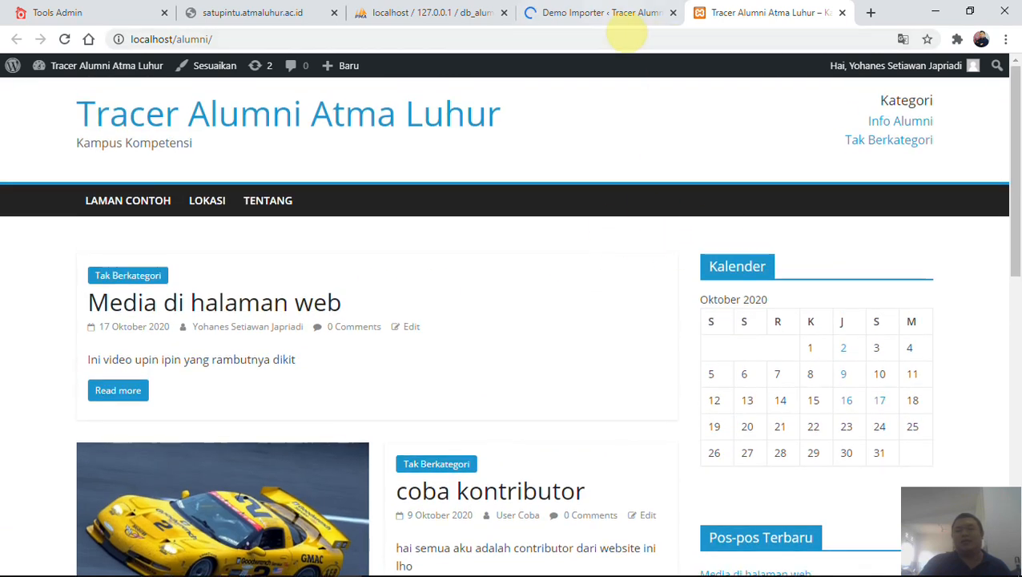
- Return to the WordPress admin tab and open the Demo Importer page to view the Main demo's options
{"action": "left_click", "coordinate": [604, 19]}
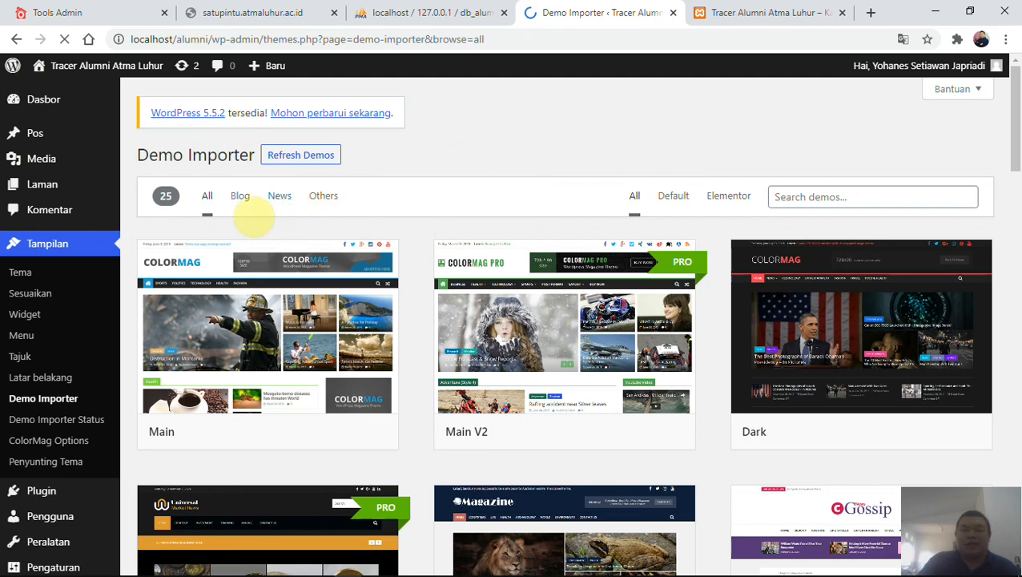
{"action": "left_click", "coordinate": [59, 404]}
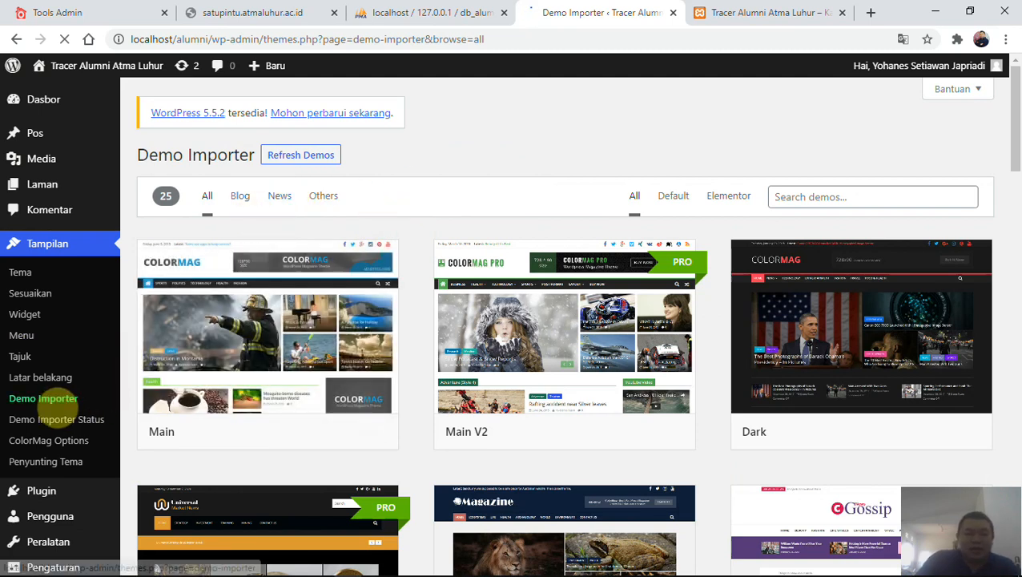
{"action": "mouse_move", "coordinate": [263, 384]}
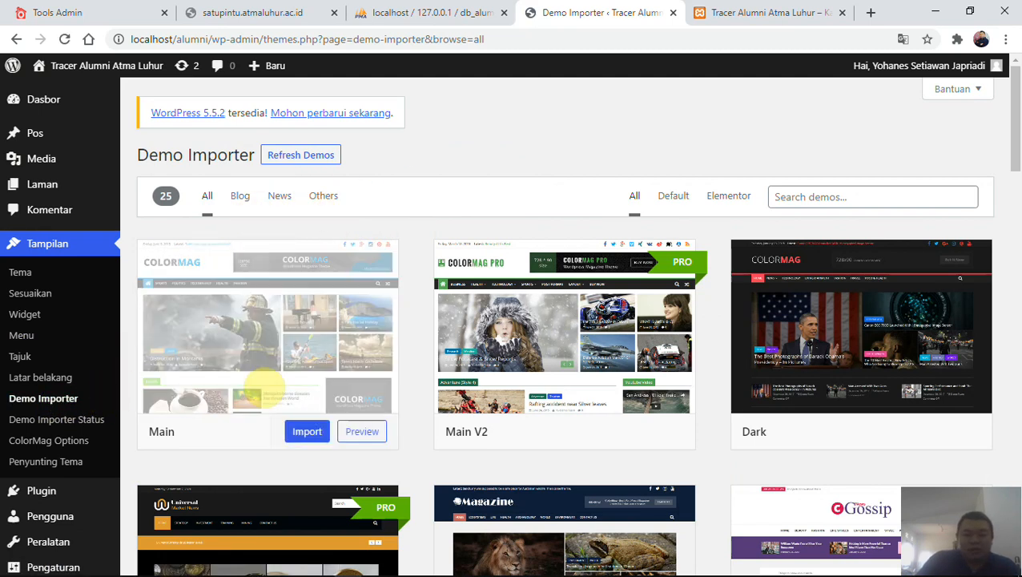
- Look through the first rows of ColorMag demos to compare the free and Pro ones
{"action": "scroll", "coordinate": [308, 408], "scroll_direction": "down", "scroll_amount": 1}
{"action": "mouse_move", "coordinate": [573, 337]}
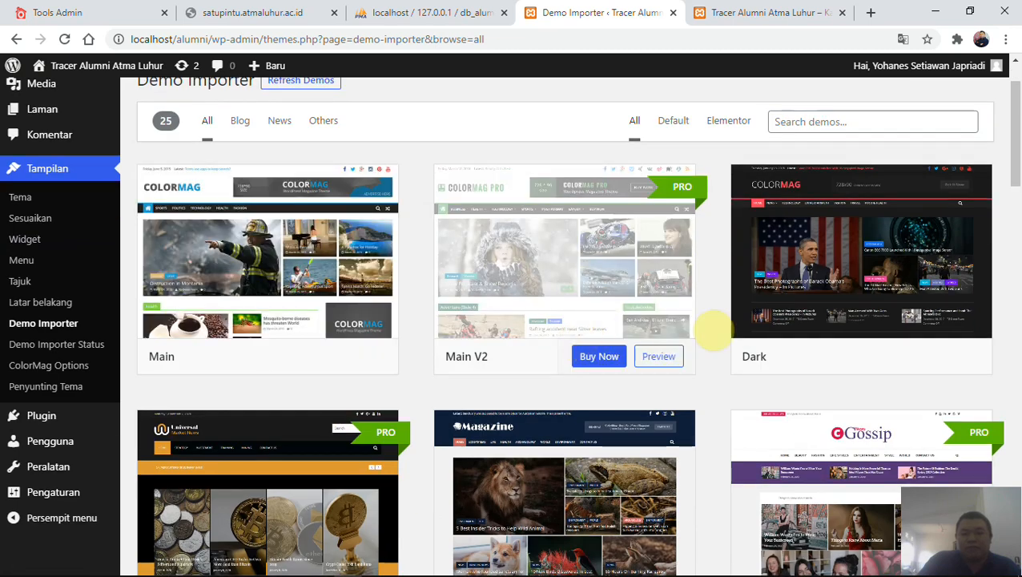
{"action": "mouse_move", "coordinate": [870, 325]}
{"action": "scroll", "coordinate": [489, 407], "scroll_direction": "down", "scroll_amount": 3}
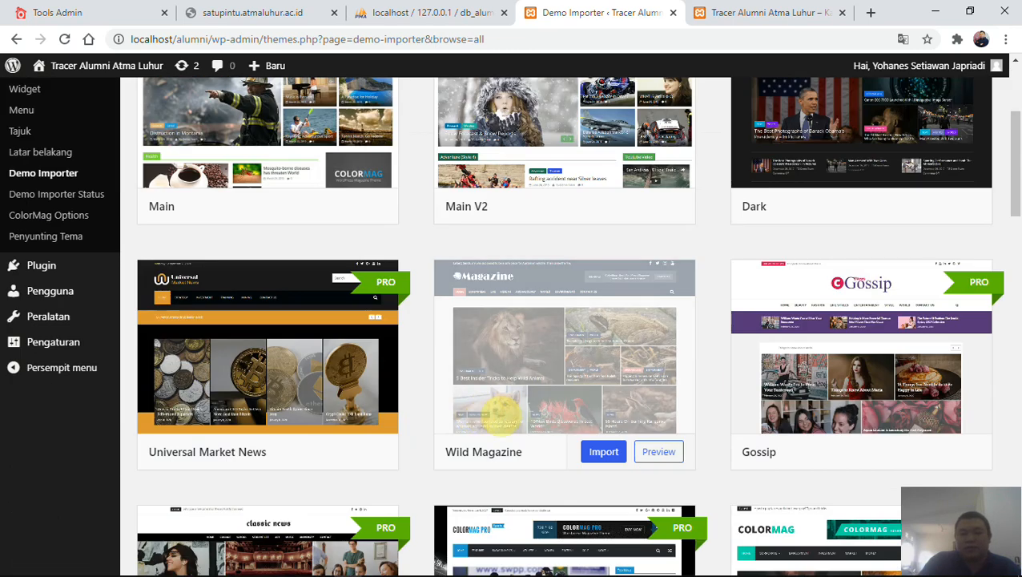
{"action": "scroll", "coordinate": [543, 412], "scroll_direction": "down", "scroll_amount": 2}
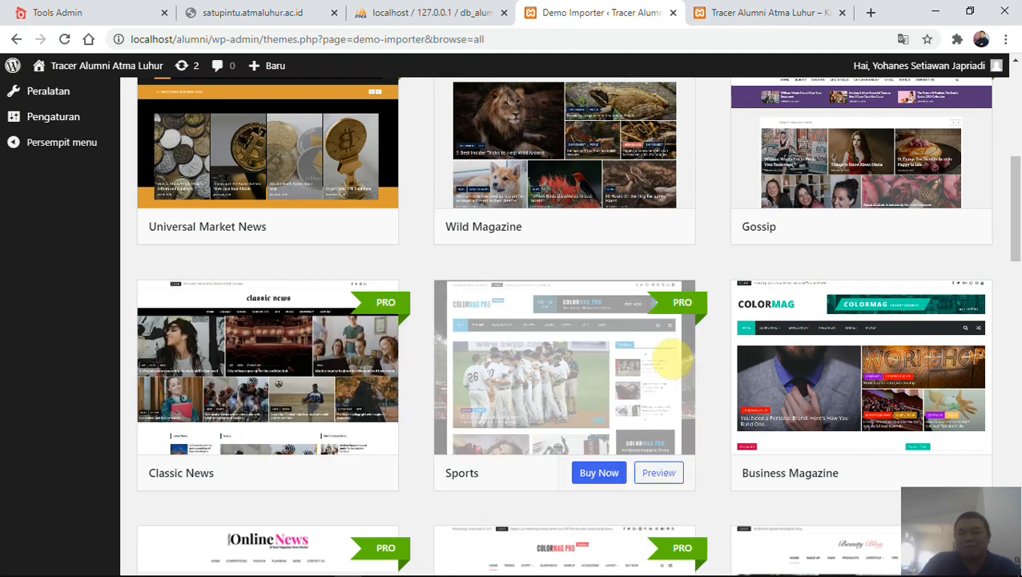
{"action": "scroll", "coordinate": [529, 346], "scroll_direction": "up", "scroll_amount": 4}
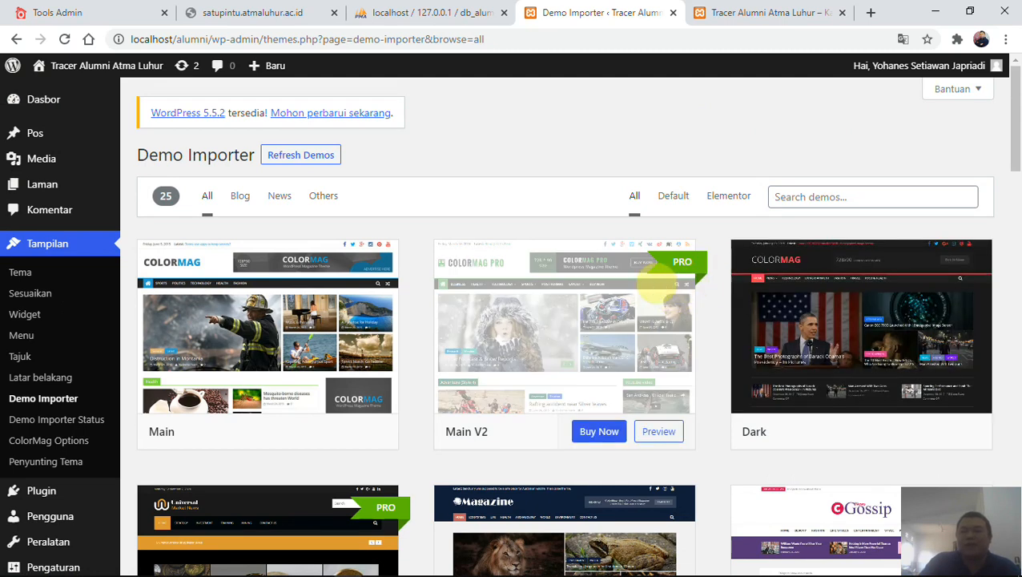
- Find the free Top Magazine demo further down the list and try to import it, accepting the import conditions
{"action": "scroll", "coordinate": [597, 306], "scroll_direction": "down", "scroll_amount": 5}
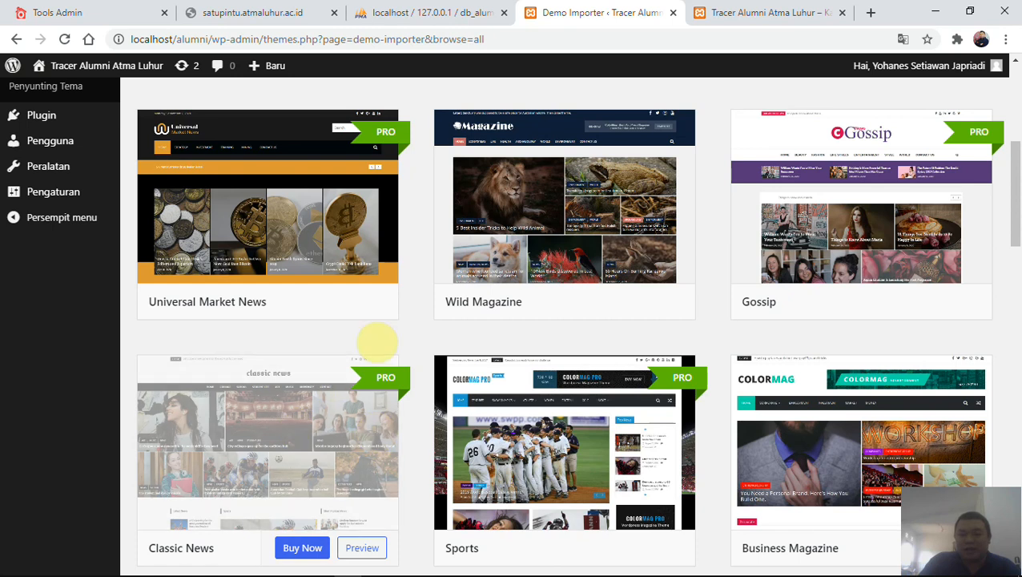
{"action": "scroll", "coordinate": [568, 342], "scroll_direction": "down", "scroll_amount": 3}
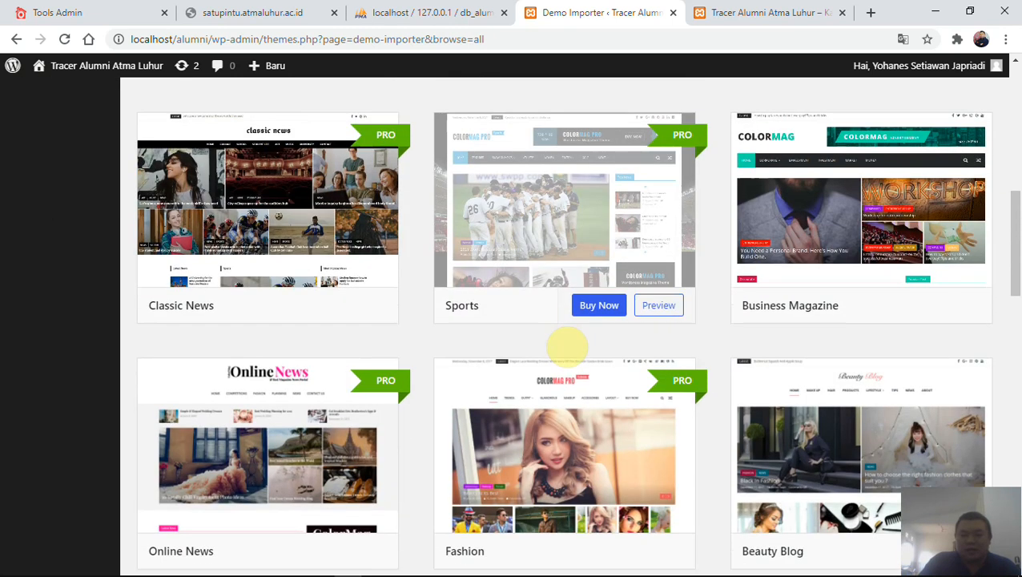
{"action": "scroll", "coordinate": [567, 346], "scroll_direction": "down", "scroll_amount": 7}
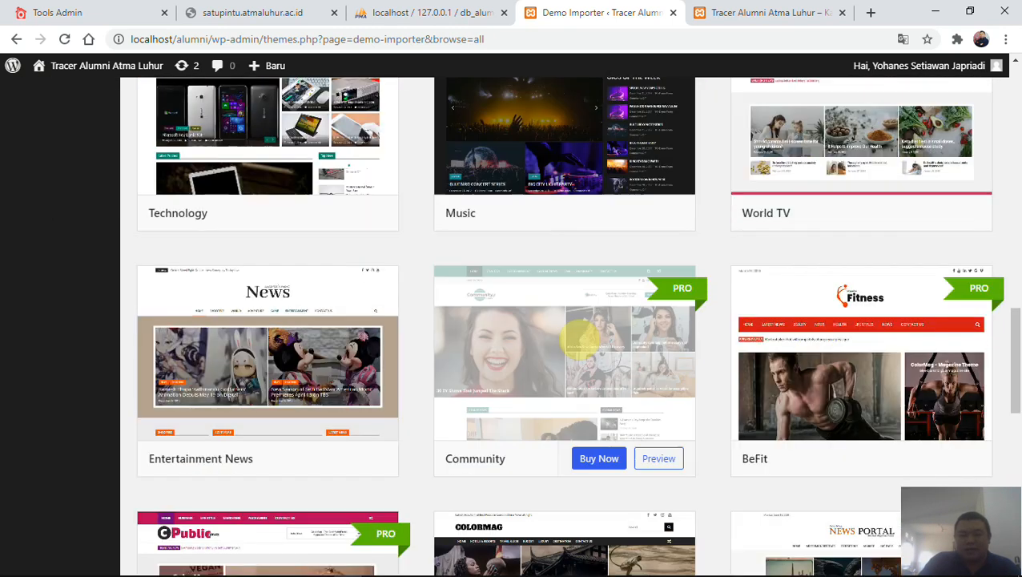
{"action": "scroll", "coordinate": [580, 342], "scroll_direction": "down", "scroll_amount": 2}
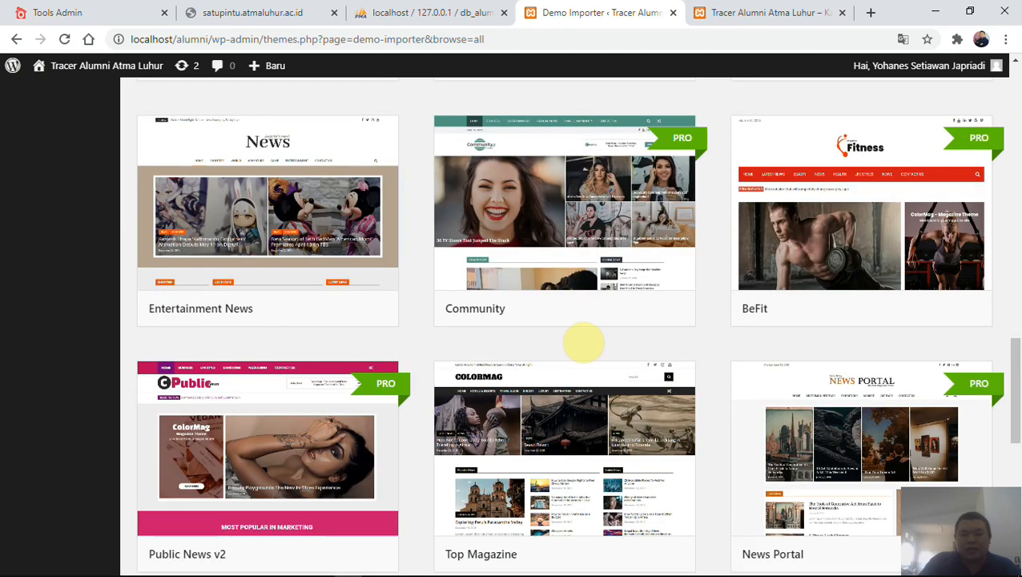
{"action": "scroll", "coordinate": [583, 341], "scroll_direction": "down", "scroll_amount": 1}
{"action": "scroll", "coordinate": [598, 337], "scroll_direction": "down", "scroll_amount": 2}
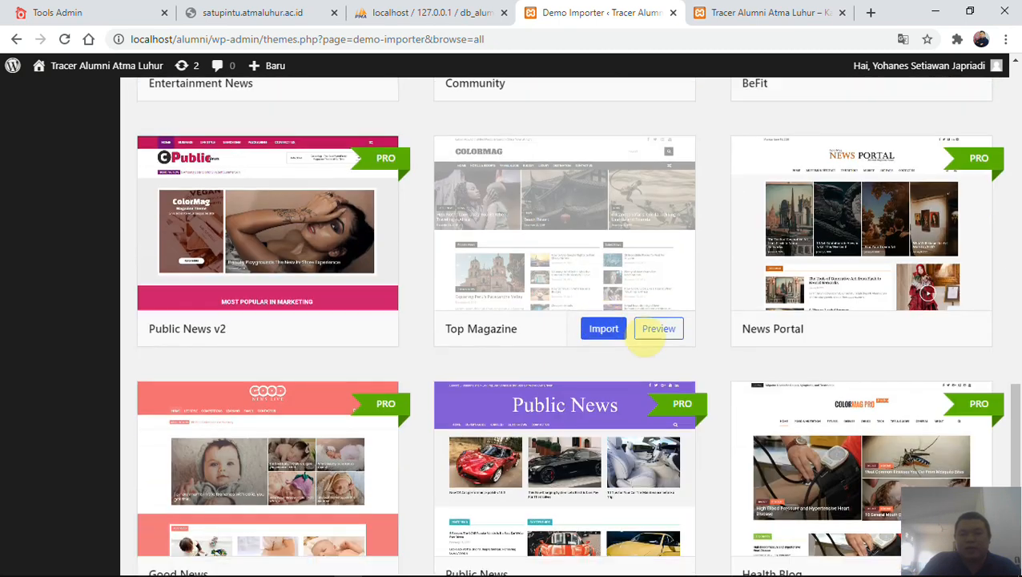
{"action": "left_click", "coordinate": [604, 329]}
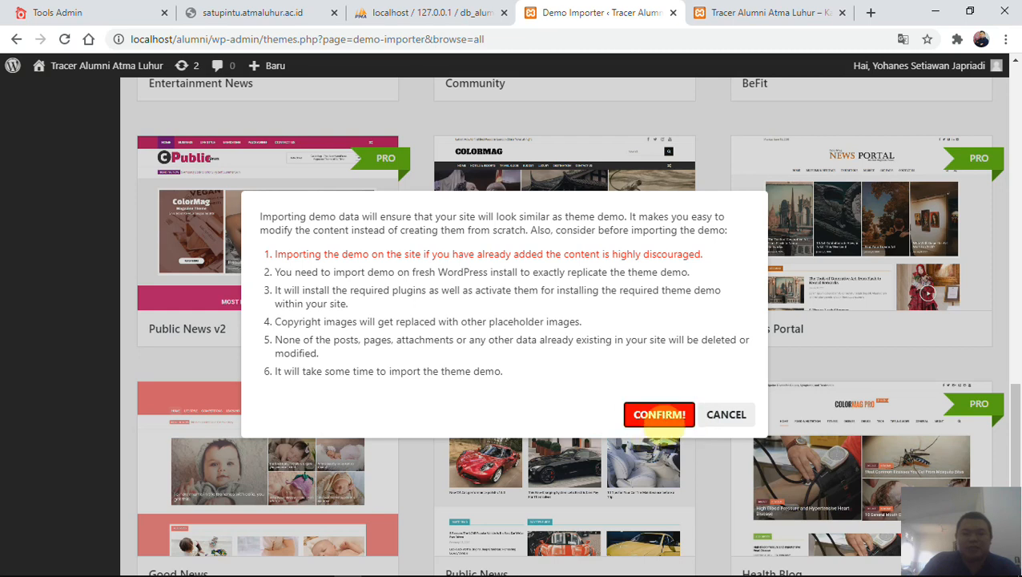
{"action": "left_click", "coordinate": [658, 418]}
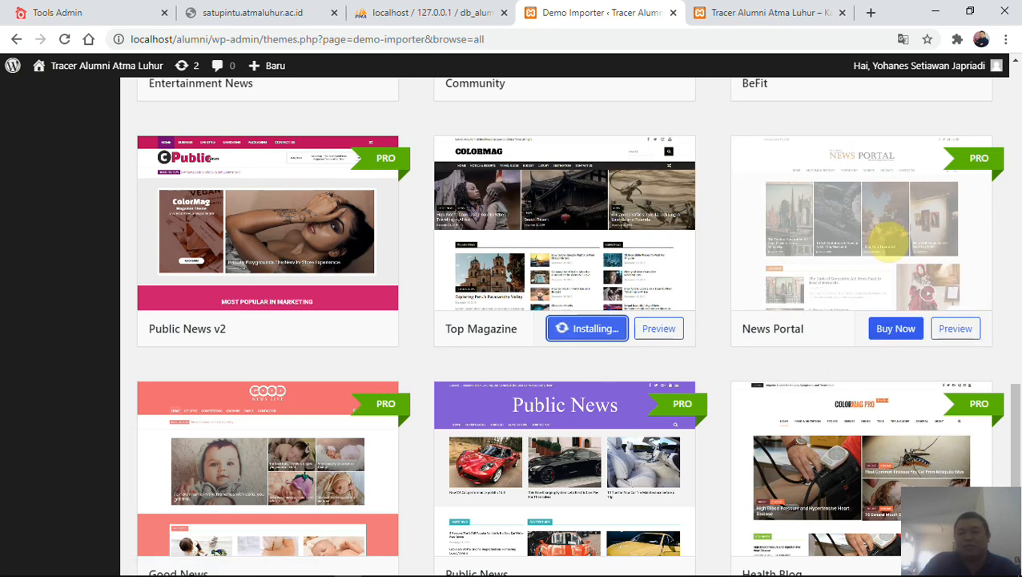
- Open the News Portal Pro demo's preview and examine its required plugins and page layout
{"action": "left_click", "coordinate": [888, 240]}
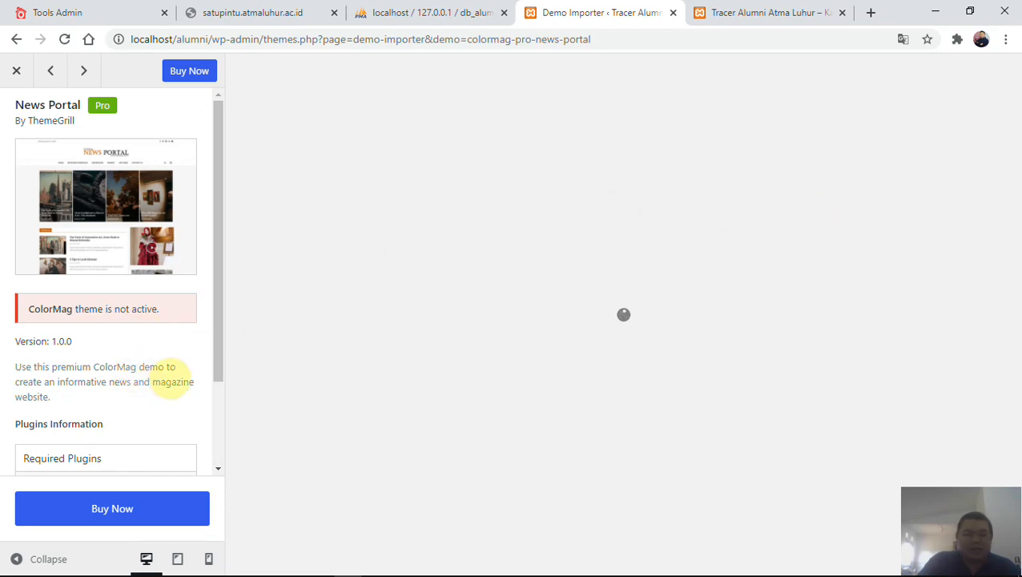
{"action": "scroll", "coordinate": [171, 381], "scroll_direction": "down", "scroll_amount": 3}
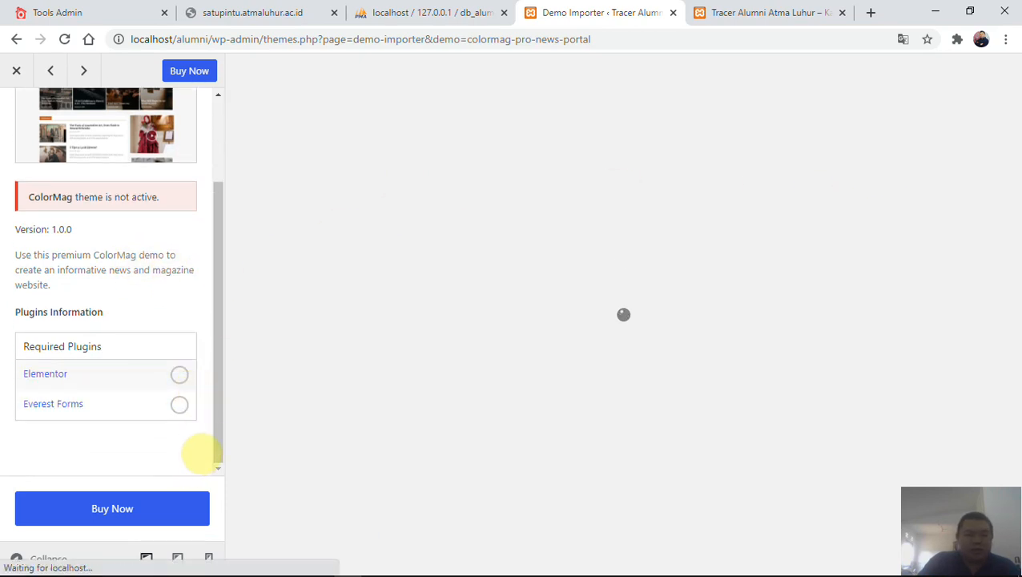
{"action": "scroll", "coordinate": [200, 454], "scroll_direction": "up", "scroll_amount": 3}
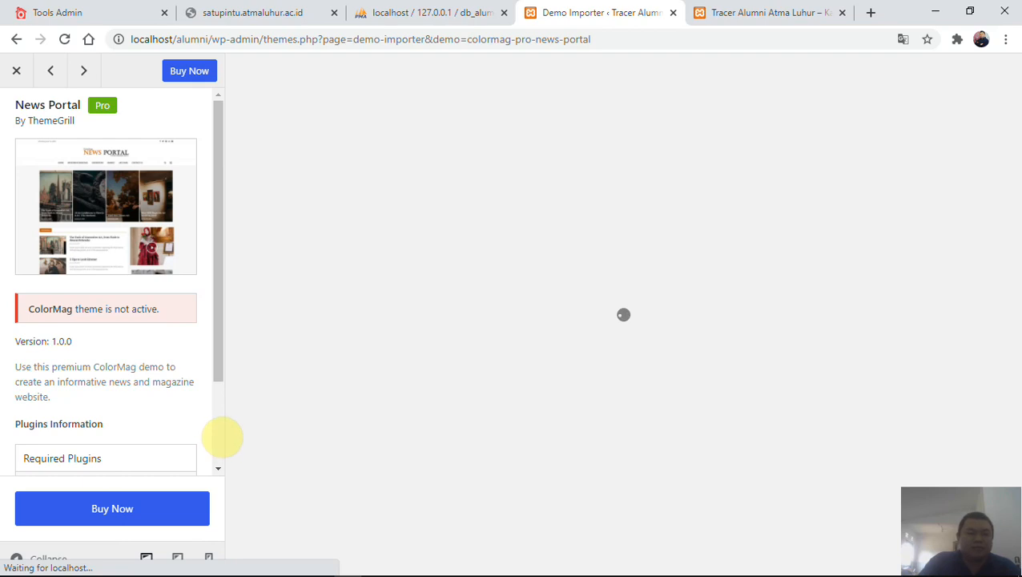
{"action": "scroll", "coordinate": [223, 436], "scroll_direction": "down", "scroll_amount": 3}
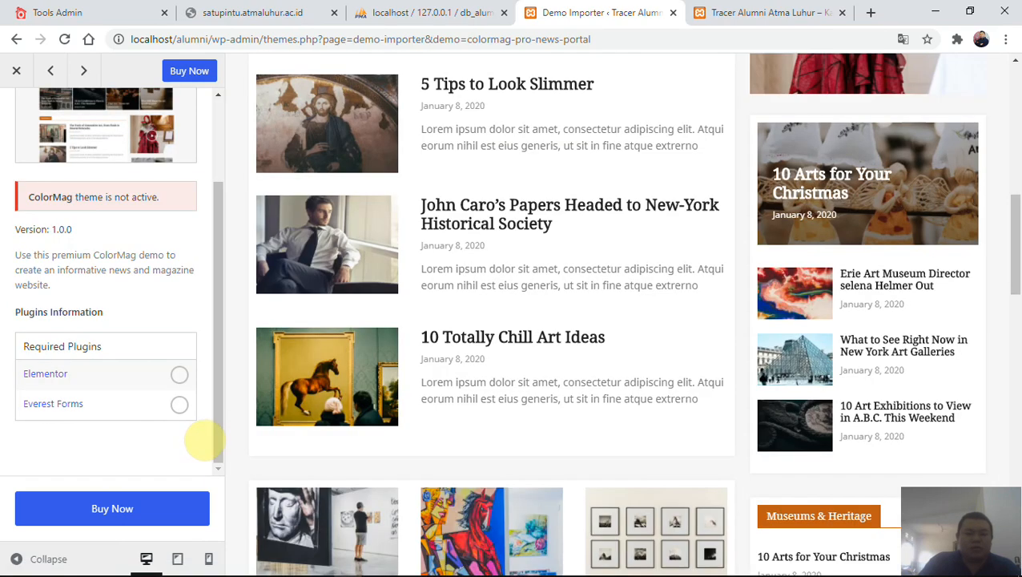
{"action": "scroll", "coordinate": [205, 436], "scroll_direction": "up", "scroll_amount": 3}
{"action": "scroll", "coordinate": [244, 282], "scroll_direction": "up", "scroll_amount": 7}
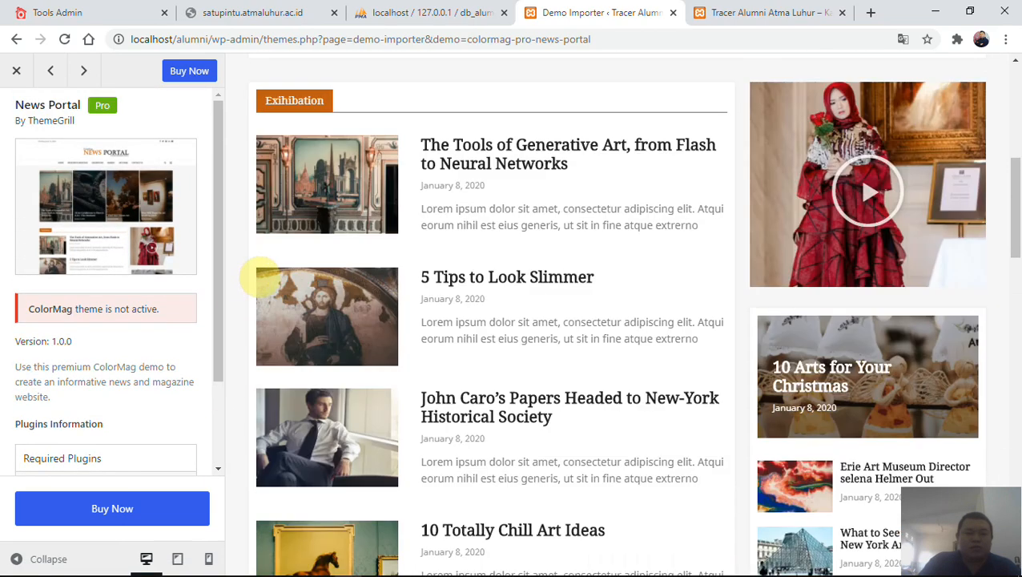
{"action": "scroll", "coordinate": [289, 84], "scroll_direction": "up", "scroll_amount": 2}
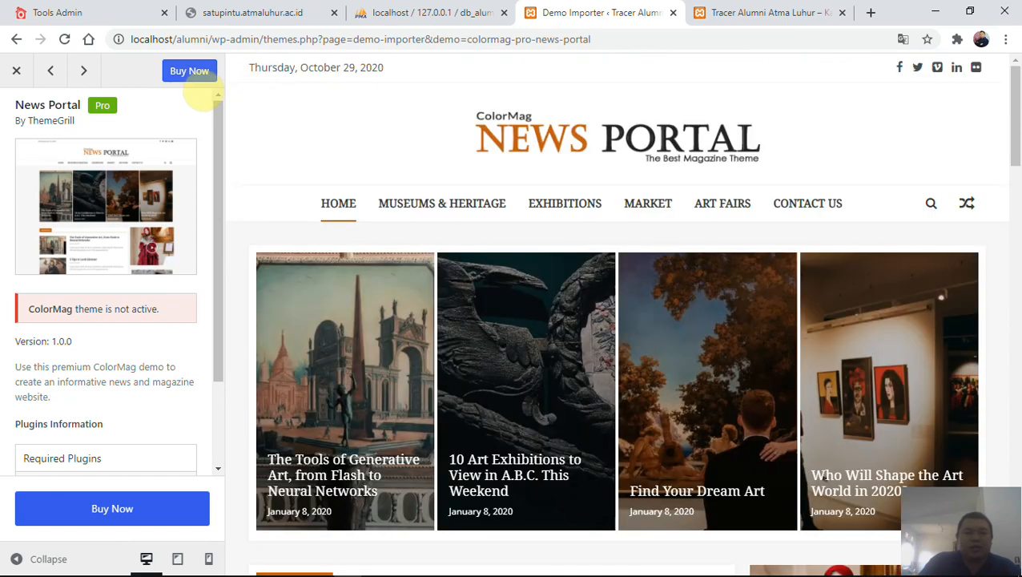
- Open the News Portal demo's purchase page in a new tab, and close the demo preview on the Demo Importer page
{"action": "left_click", "coordinate": [197, 77]}
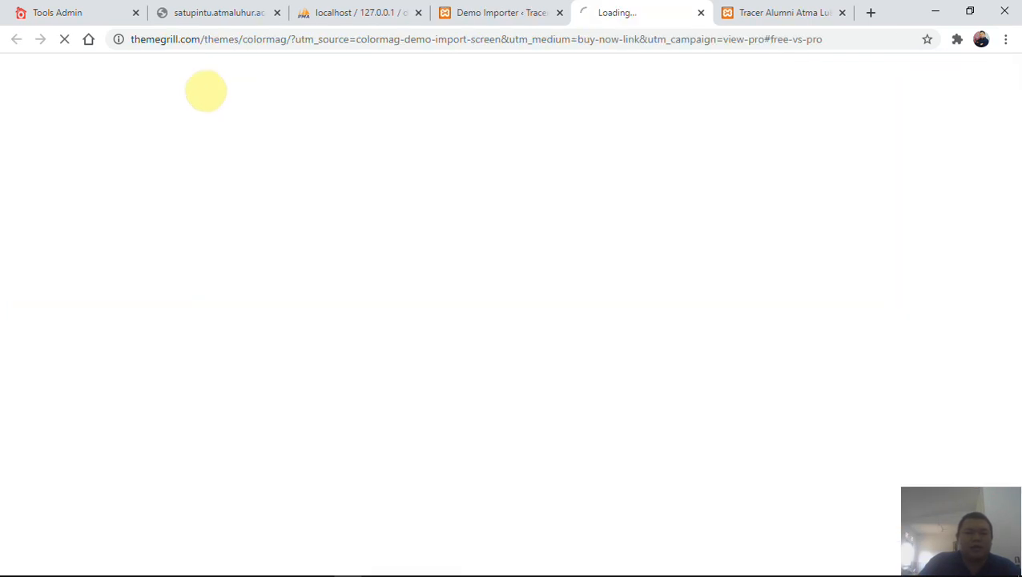
{"action": "left_click", "coordinate": [490, 14]}
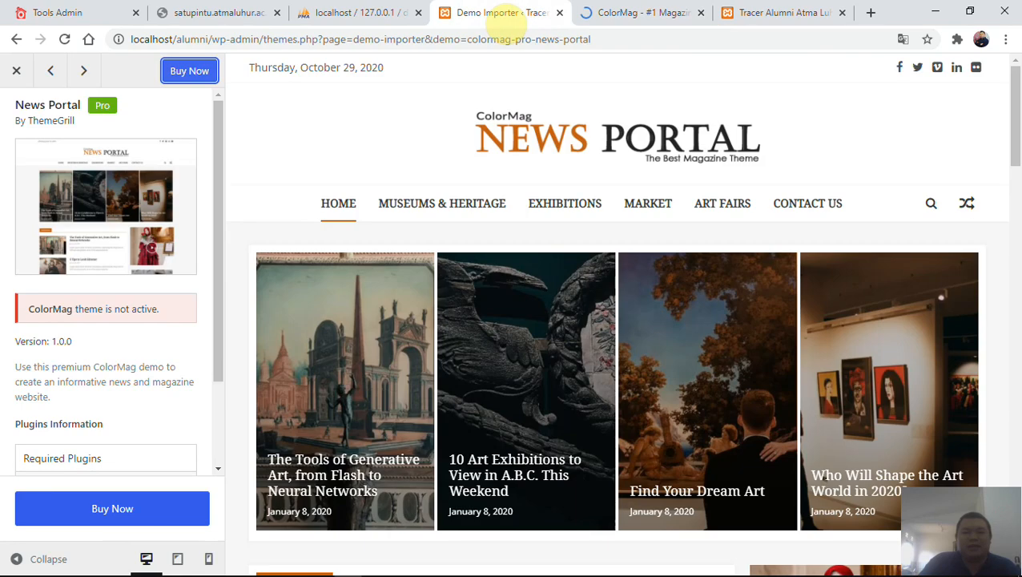
{"action": "left_click", "coordinate": [16, 71]}
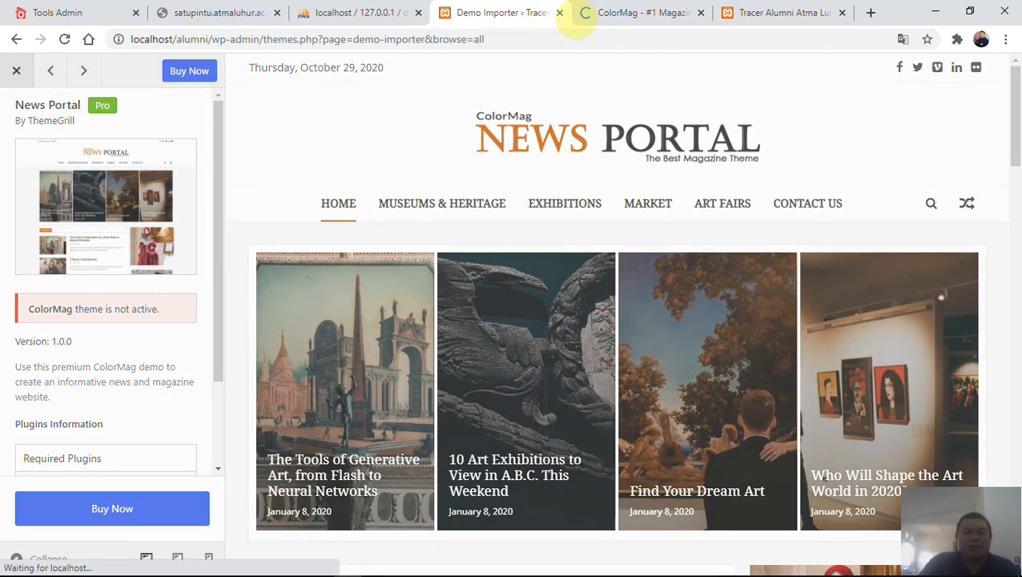
- Switch to the ThemeGrill tab and look over the ColorMag product page
{"action": "left_click", "coordinate": [581, 12]}
{"action": "scroll", "coordinate": [512, 228], "scroll_direction": "down", "scroll_amount": 6}
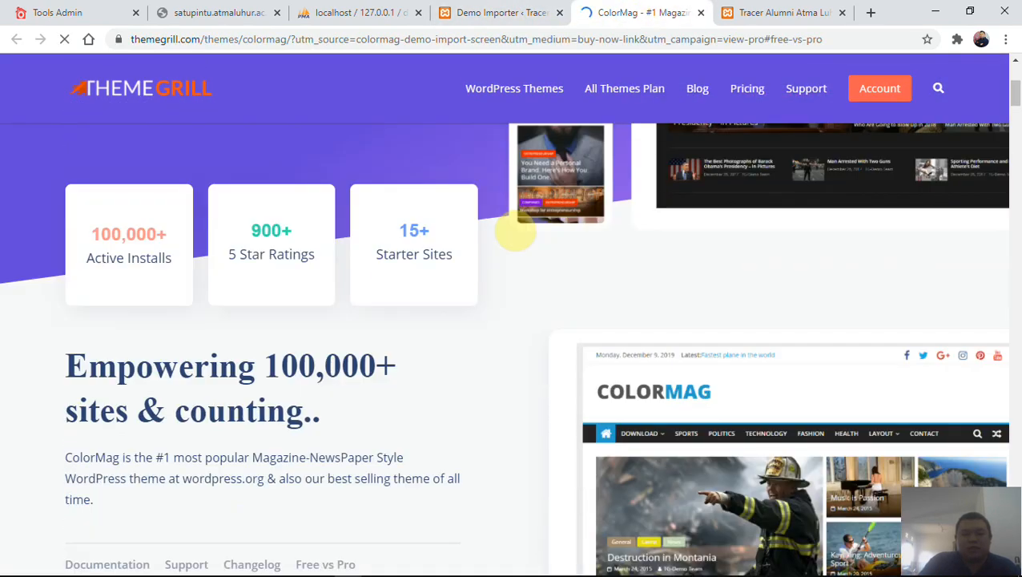
{"action": "scroll", "coordinate": [517, 231], "scroll_direction": "down", "scroll_amount": 6}
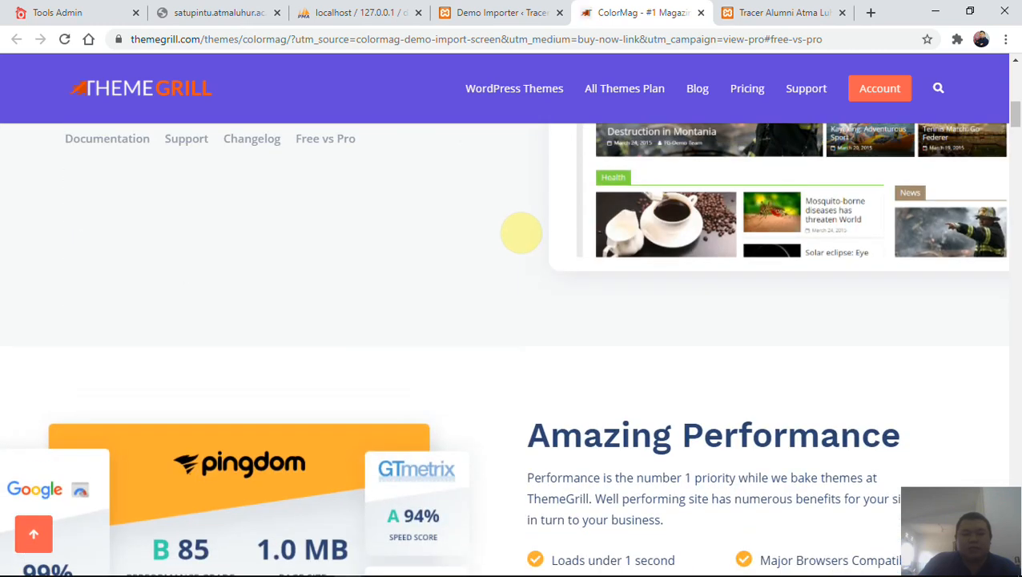
{"action": "scroll", "coordinate": [523, 233], "scroll_direction": "down", "scroll_amount": 2}
{"action": "scroll", "coordinate": [524, 234], "scroll_direction": "up", "scroll_amount": 14}
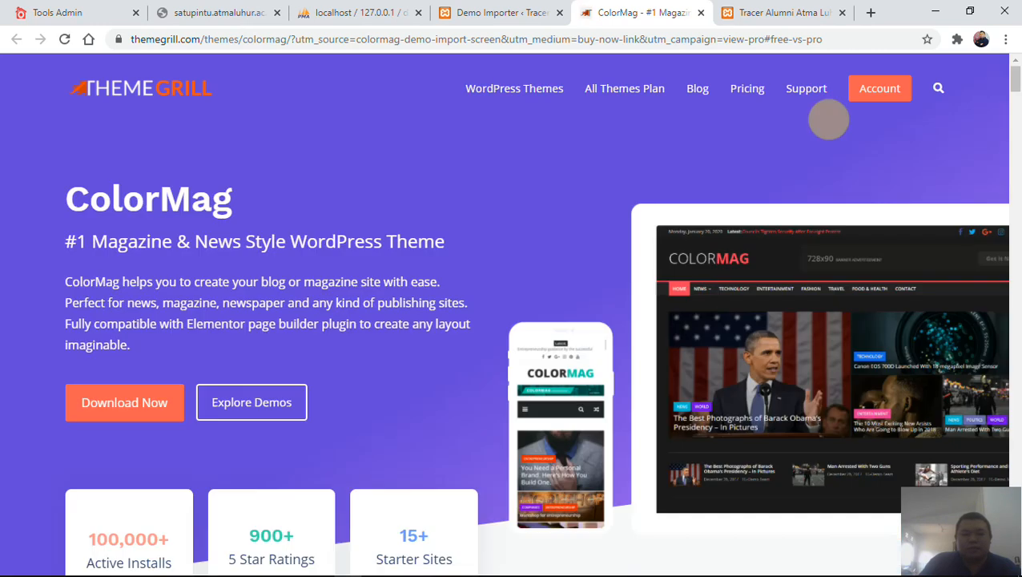
- Open the ThemeGrill pricing page, compare the annual Single Theme and All Themes plans, and close the tab
{"action": "left_click", "coordinate": [758, 99]}
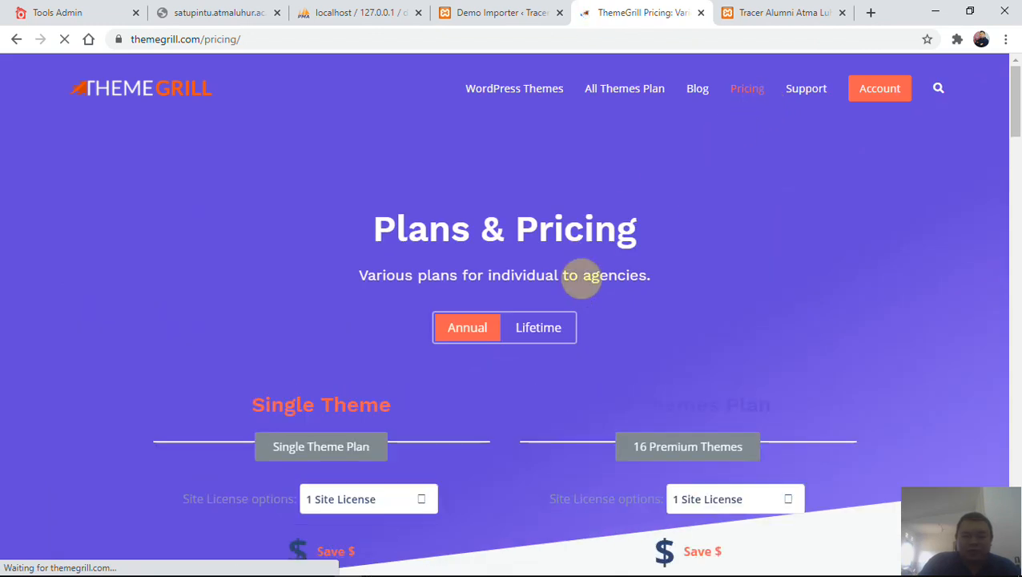
{"action": "scroll", "coordinate": [584, 276], "scroll_direction": "down", "scroll_amount": 2}
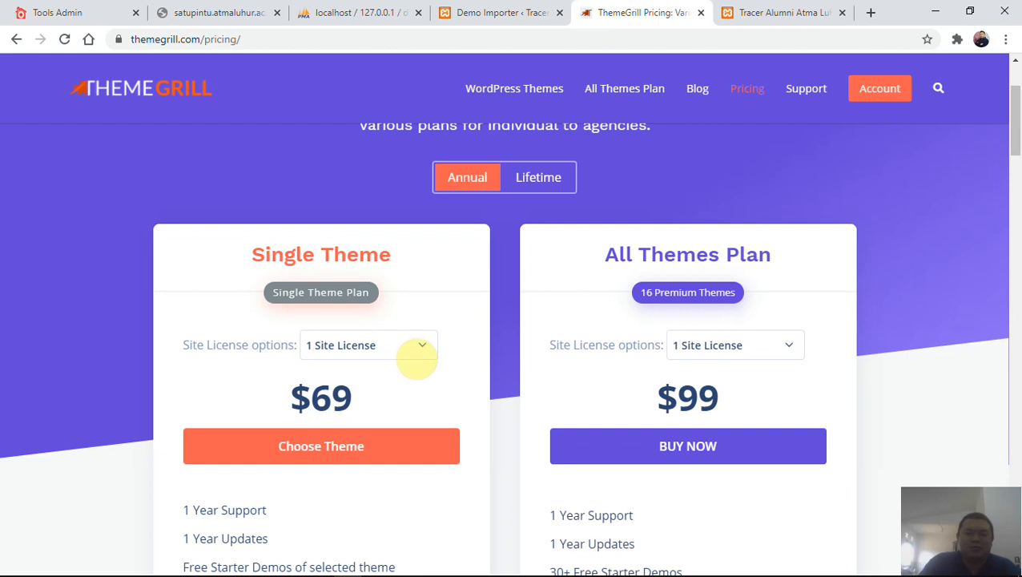
{"action": "scroll", "coordinate": [307, 411], "scroll_direction": "down", "scroll_amount": 2}
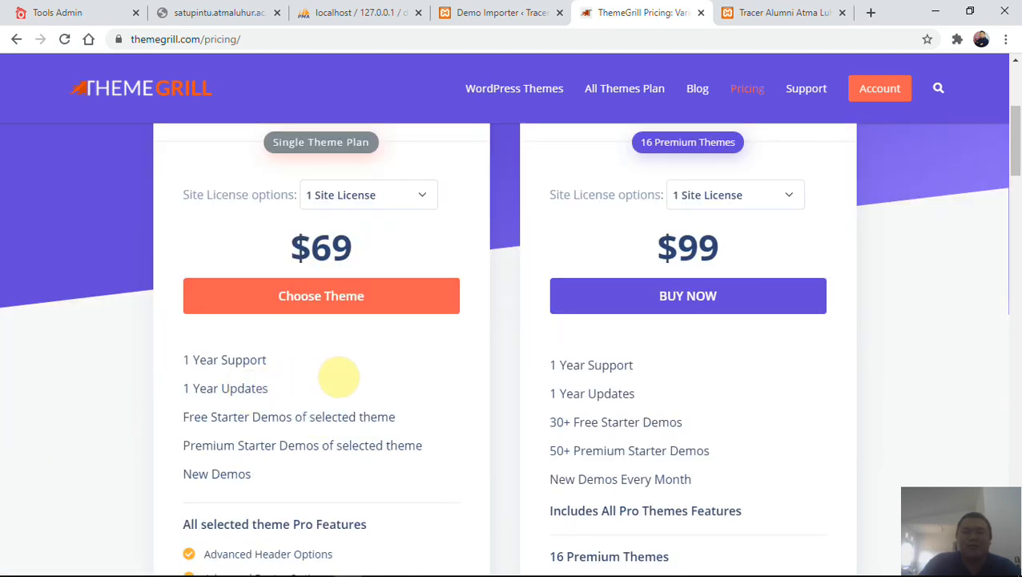
{"action": "scroll", "coordinate": [425, 355], "scroll_direction": "up", "scroll_amount": 4}
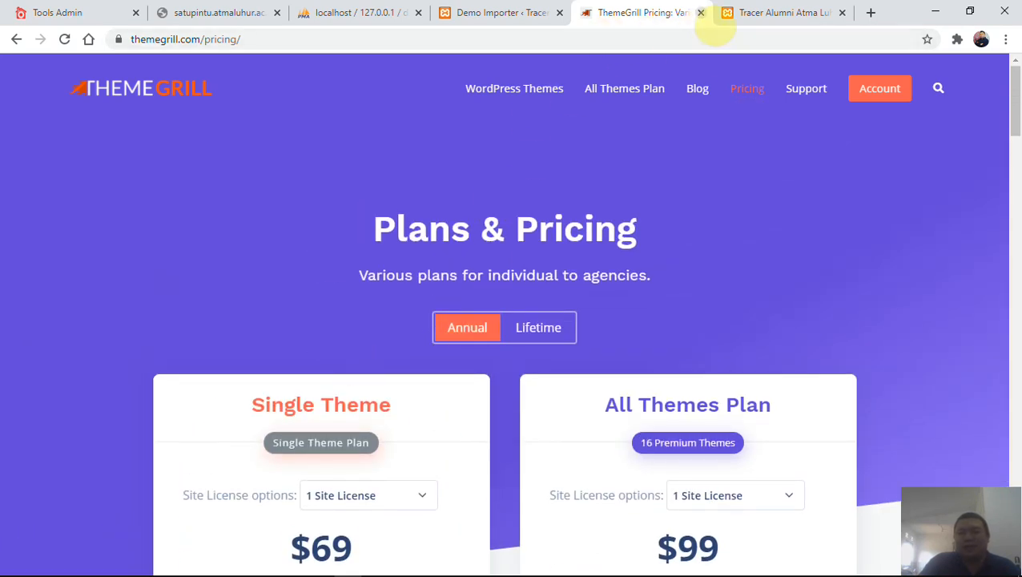
{"action": "scroll", "coordinate": [337, 428], "scroll_direction": "down", "scroll_amount": 3}
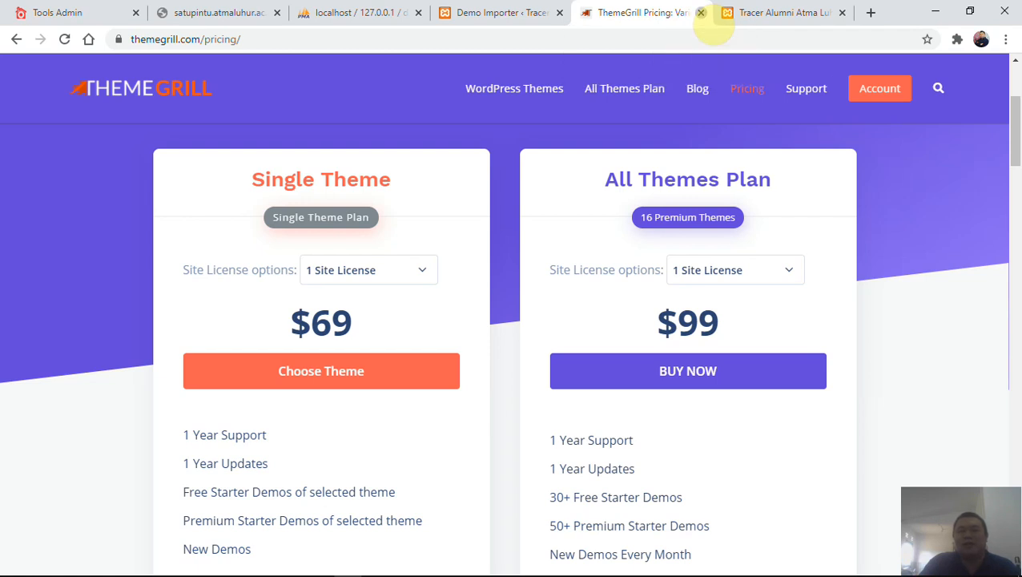
{"action": "left_click", "coordinate": [701, 13]}
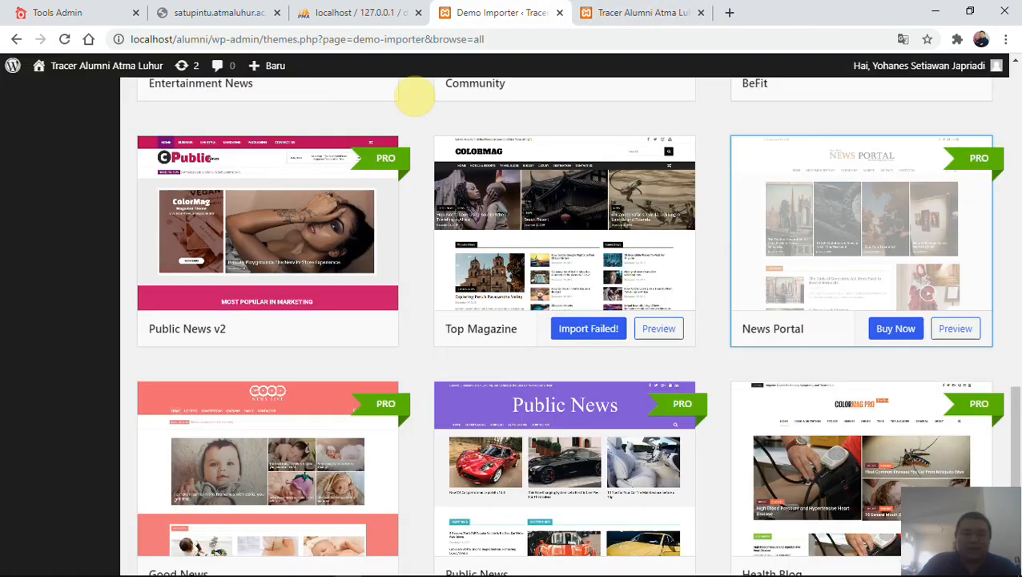
- Check the Top Magazine demo's import status and the notice at the head of the Demo Importer page
{"action": "scroll", "coordinate": [352, 236], "scroll_direction": "up", "scroll_amount": 3}
{"action": "scroll", "coordinate": [534, 325], "scroll_direction": "down", "scroll_amount": 2}
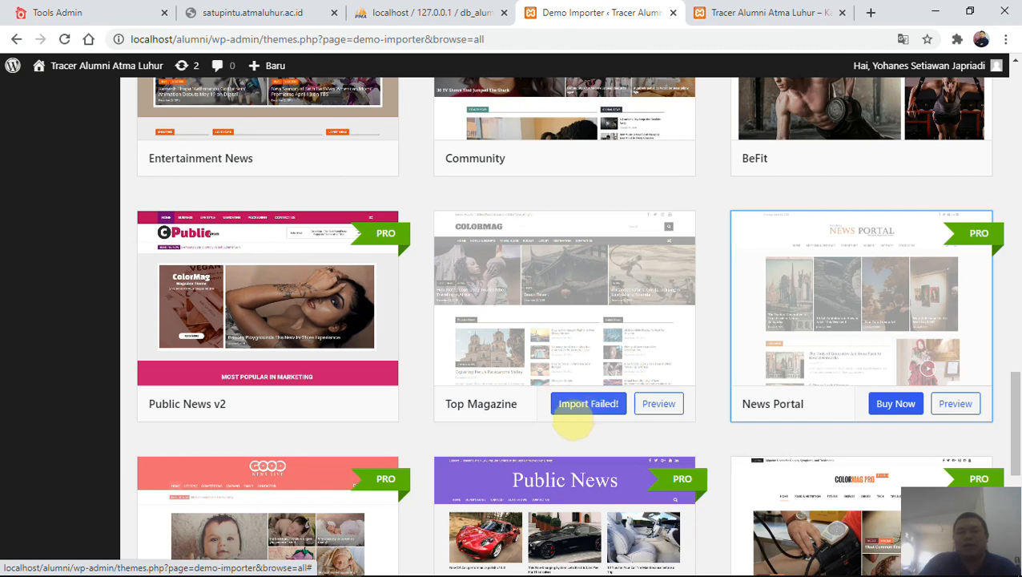
{"action": "scroll", "coordinate": [589, 423], "scroll_direction": "up", "scroll_amount": 3}
{"action": "scroll", "coordinate": [620, 396], "scroll_direction": "up", "scroll_amount": 5}
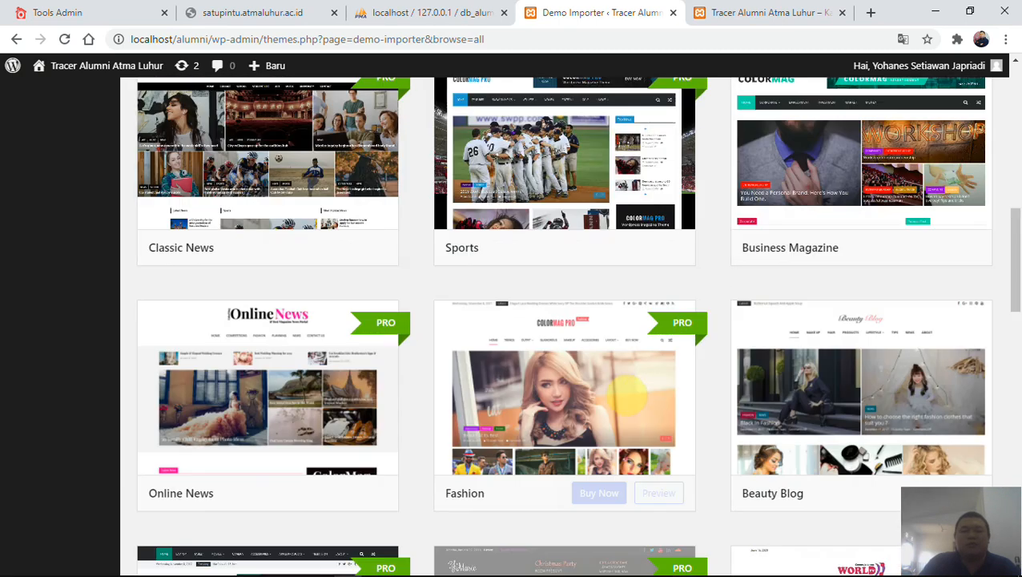
{"action": "scroll", "coordinate": [560, 361], "scroll_direction": "up", "scroll_amount": 10}
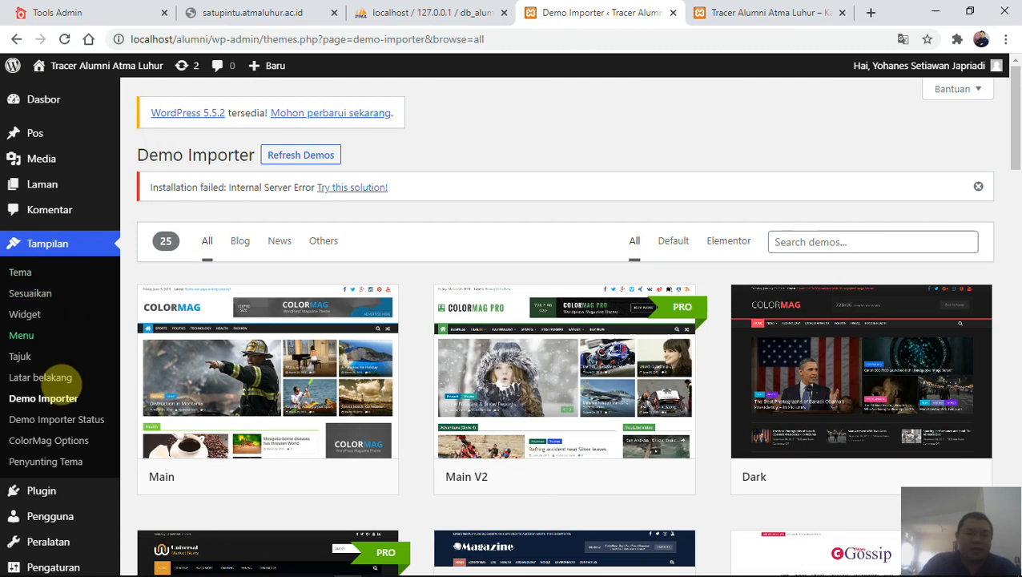
- Reload the Tracer Alumni front page to check its appearance, and return to the Demo Importer tab
{"action": "left_click", "coordinate": [762, 13]}
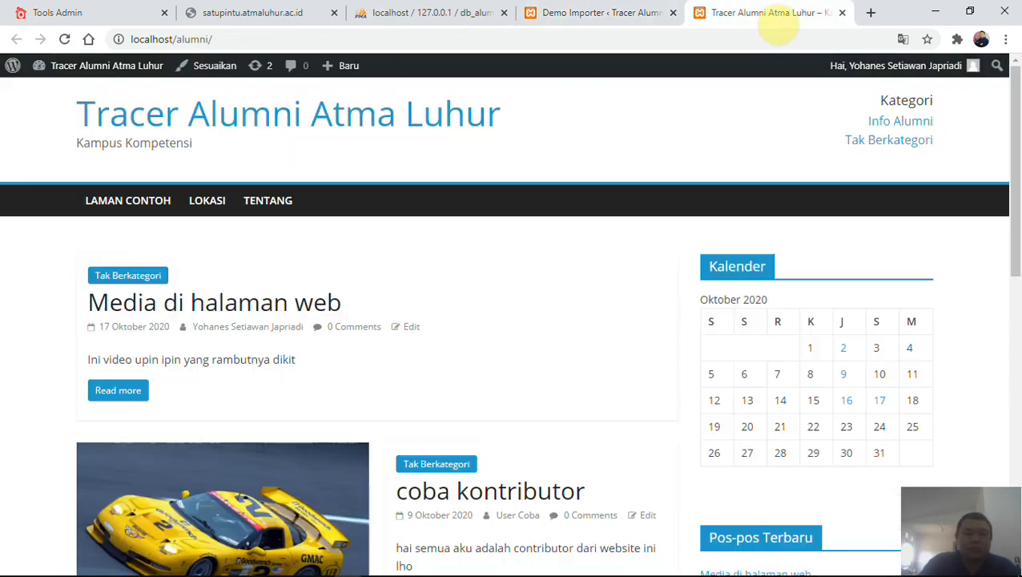
{"action": "left_click", "coordinate": [332, 38]}
{"action": "key", "text": "Return"}
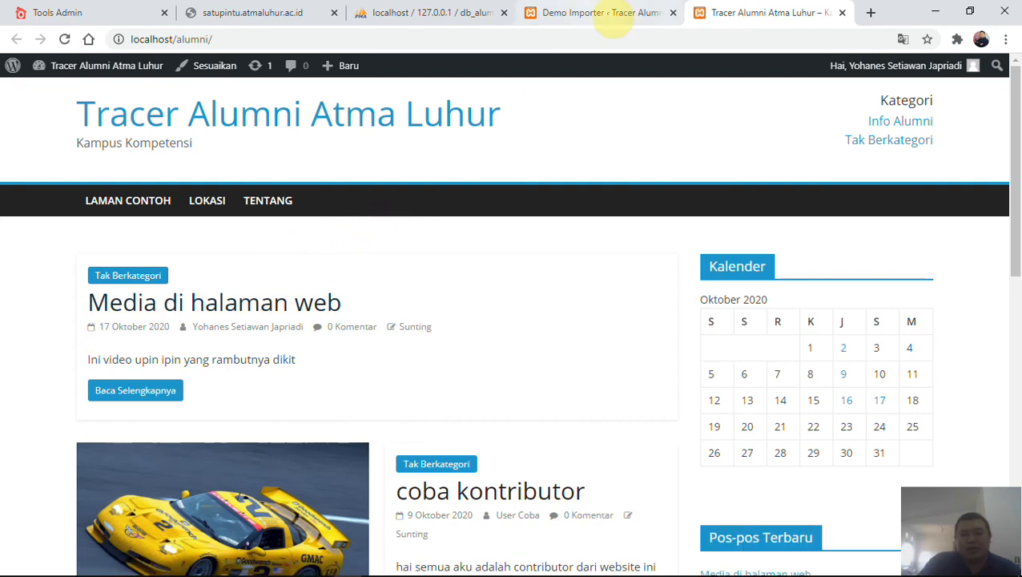
{"action": "left_click", "coordinate": [616, 12]}
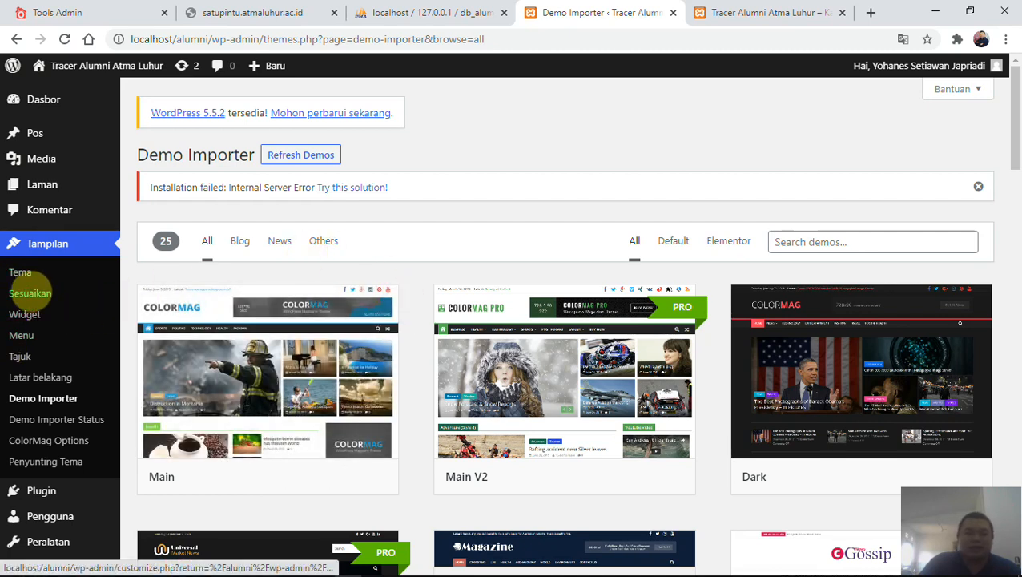
- Look over the installed themes, the ColorMag Options page and the list of installed plugins
{"action": "left_click", "coordinate": [22, 274]}
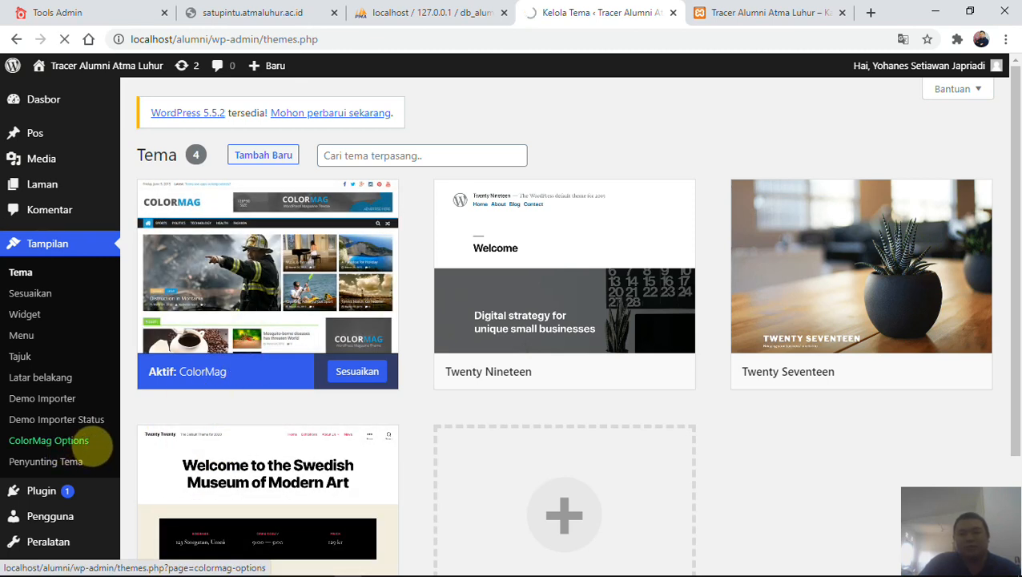
{"action": "scroll", "coordinate": [337, 356], "scroll_direction": "down", "scroll_amount": 1}
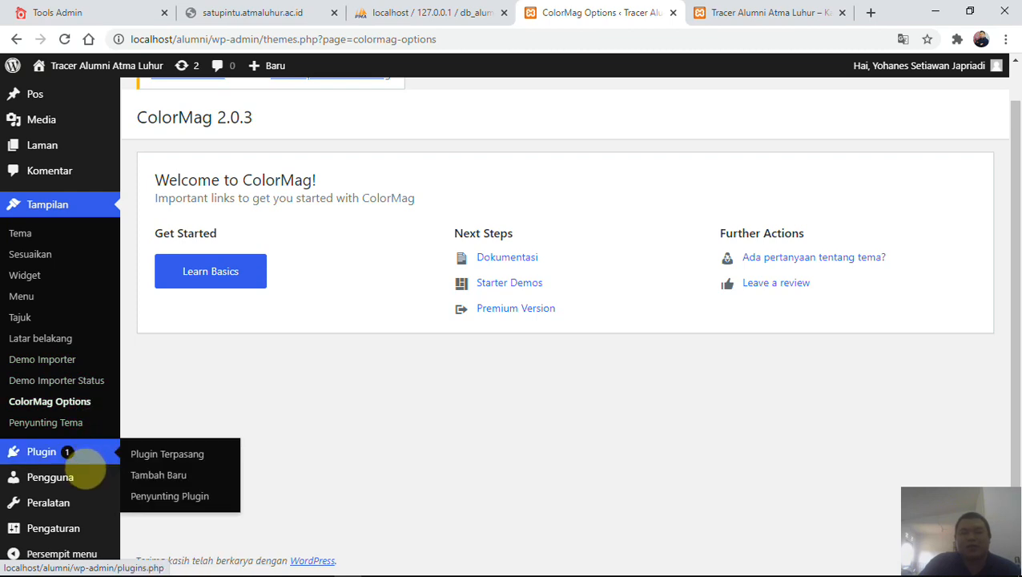
{"action": "left_click", "coordinate": [86, 457]}
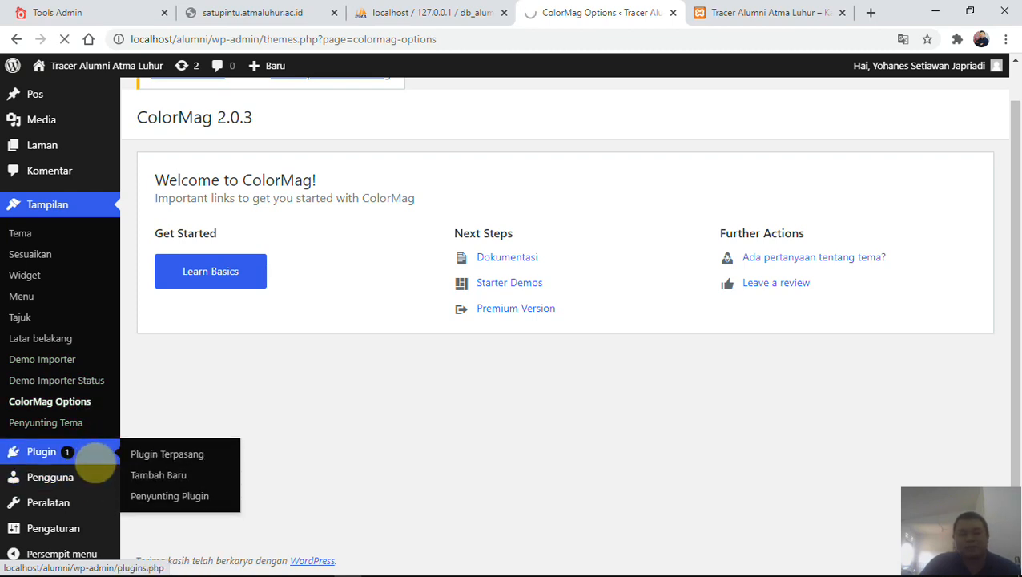
{"action": "scroll", "coordinate": [264, 321], "scroll_direction": "down", "scroll_amount": 1}
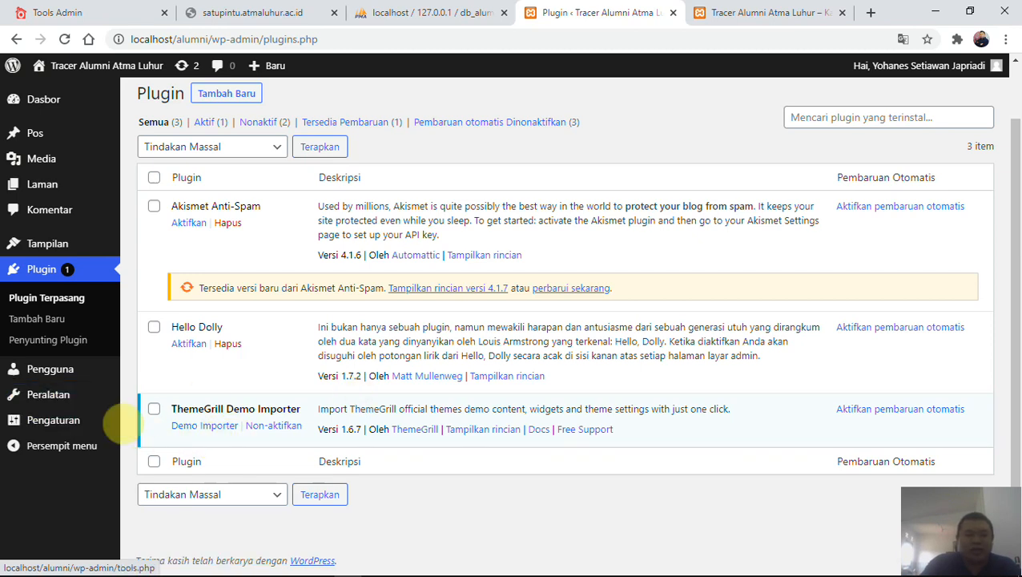
{"action": "mouse_move", "coordinate": [88, 405]}
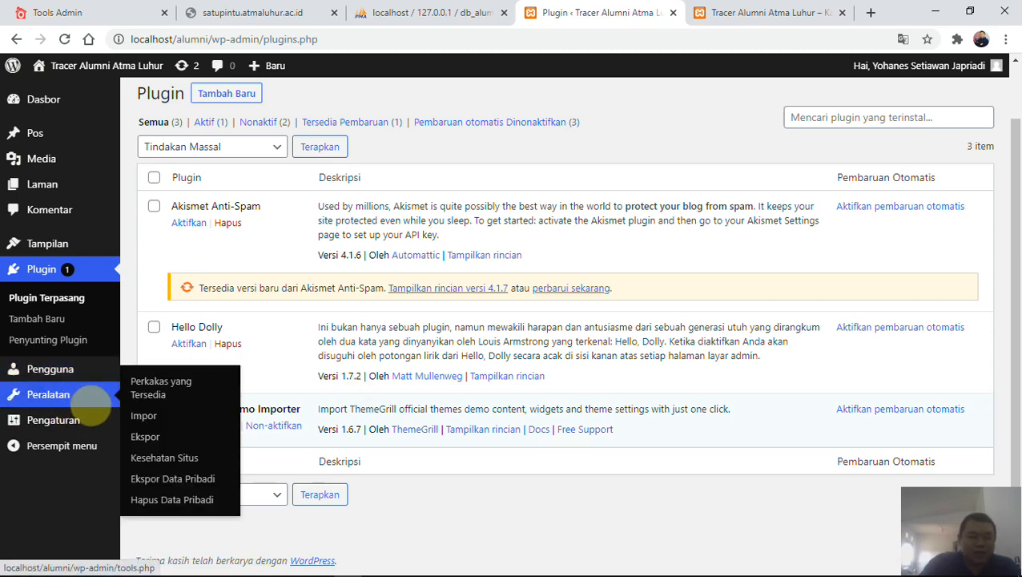
{"action": "mouse_move", "coordinate": [60, 368]}
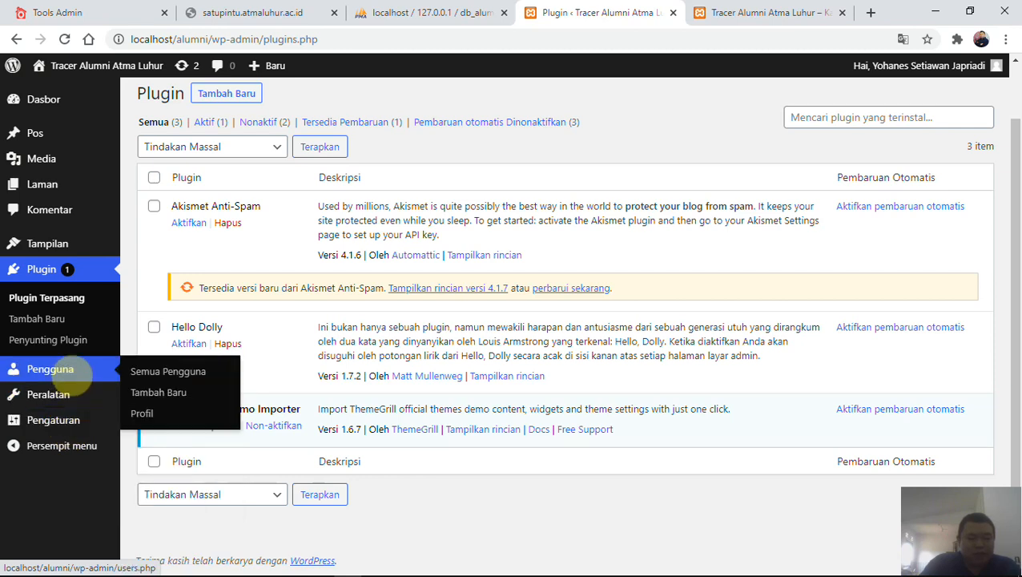
- Open the theme customizer and set the global primary color to #f93167
{"action": "scroll", "coordinate": [48, 289], "scroll_direction": "up", "scroll_amount": 1}
{"action": "mouse_move", "coordinate": [96, 258]}
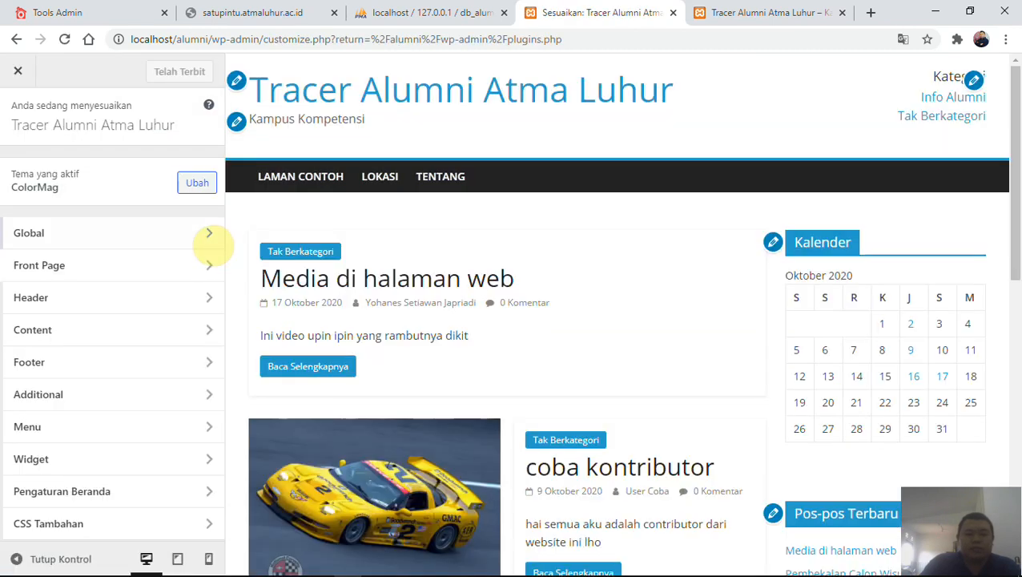
{"action": "left_click", "coordinate": [211, 240]}
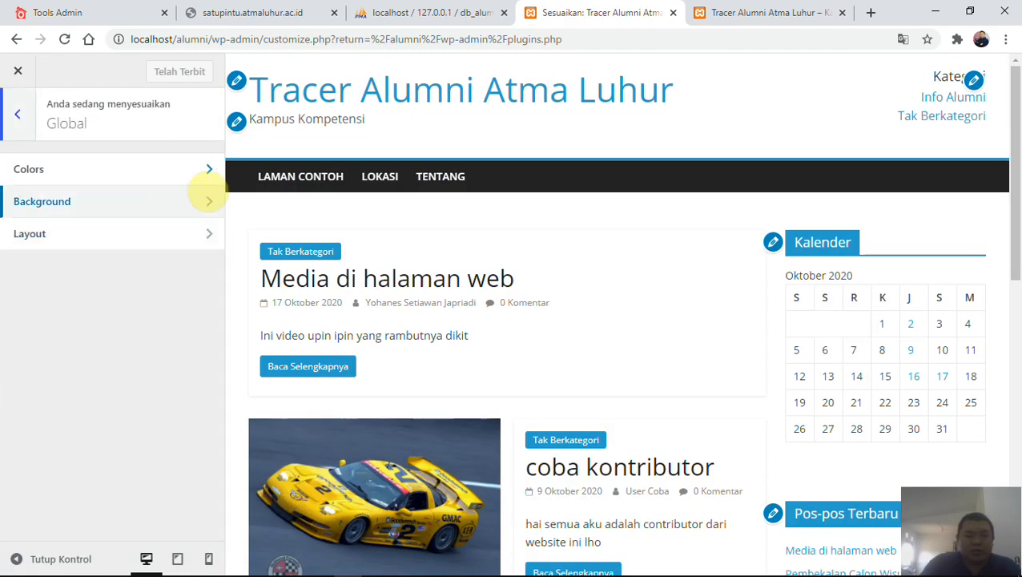
{"action": "left_click", "coordinate": [210, 168]}
{"action": "left_click", "coordinate": [200, 181]}
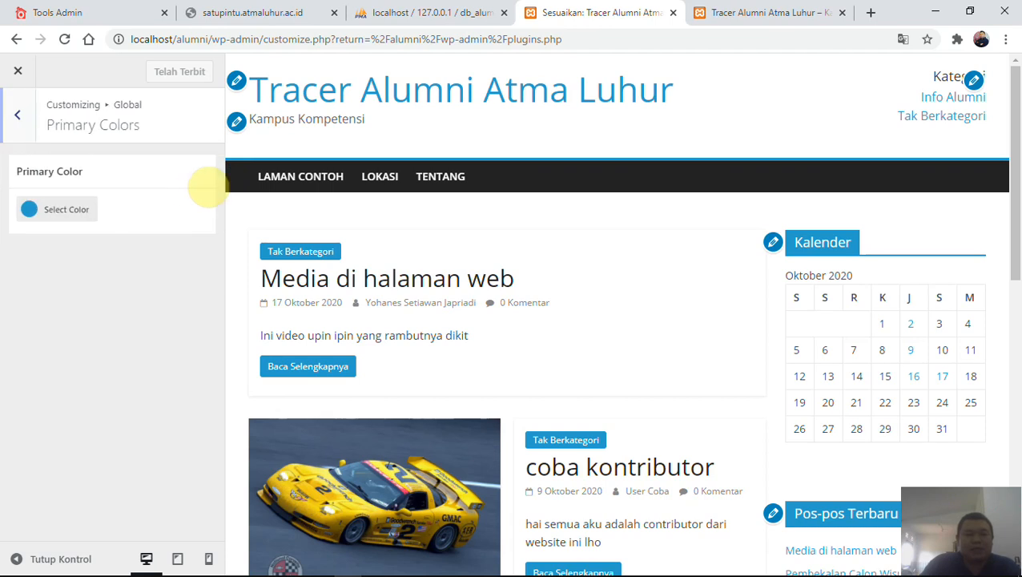
{"action": "left_click", "coordinate": [40, 212]}
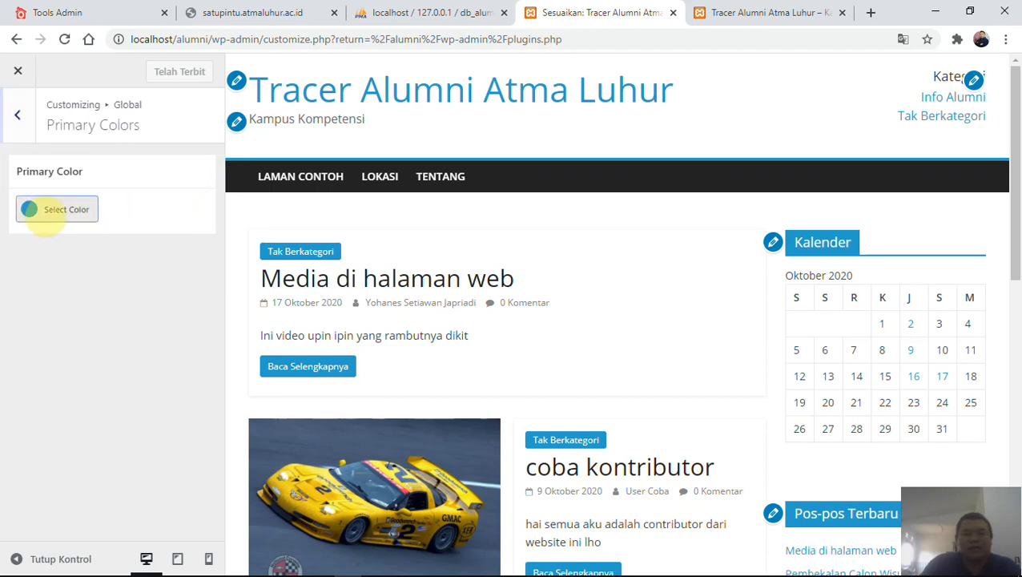
{"action": "left_click_drag", "start_coordinate": [163, 264], "coordinate": [155, 243]}
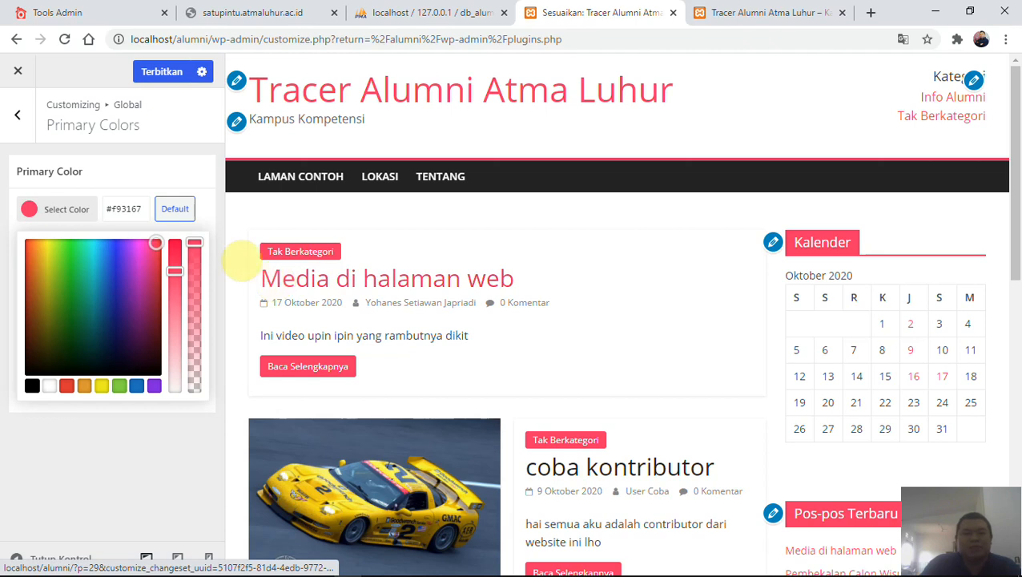
{"action": "left_click", "coordinate": [17, 115]}
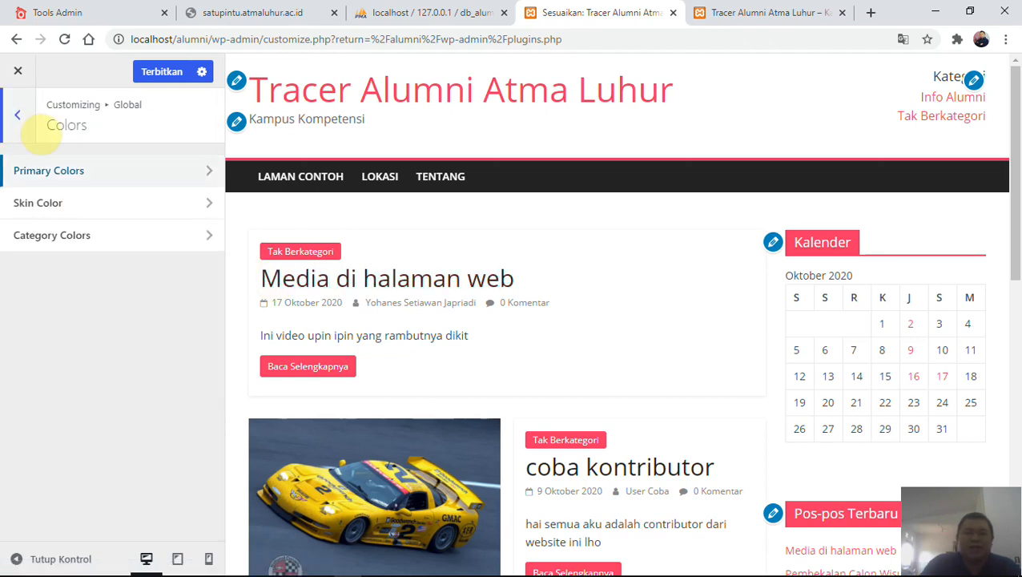
- Switch the global skin color to Dark Skin and look over the category color options
{"action": "left_click", "coordinate": [212, 211]}
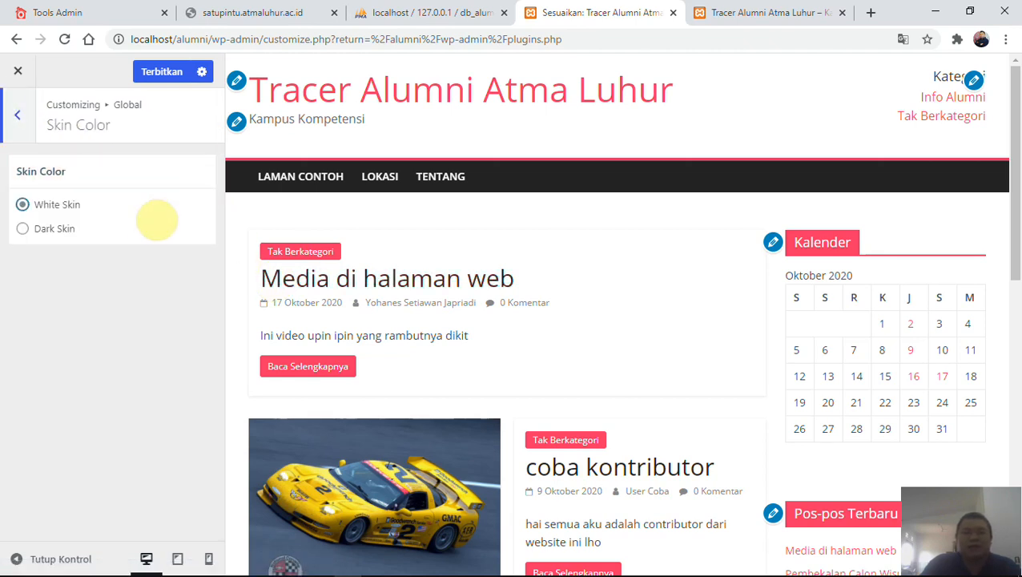
{"action": "left_click", "coordinate": [55, 238]}
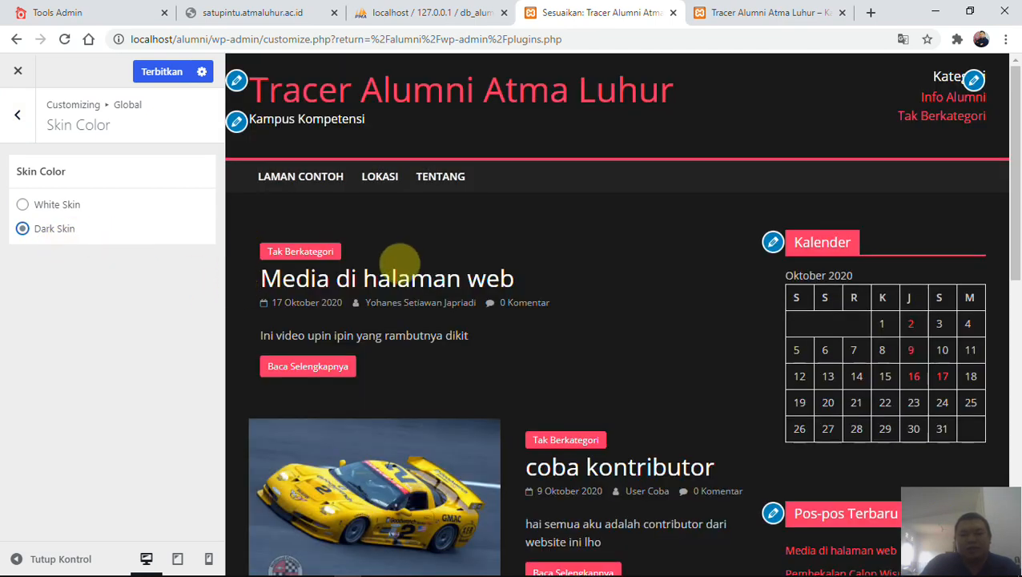
{"action": "left_click", "coordinate": [21, 135]}
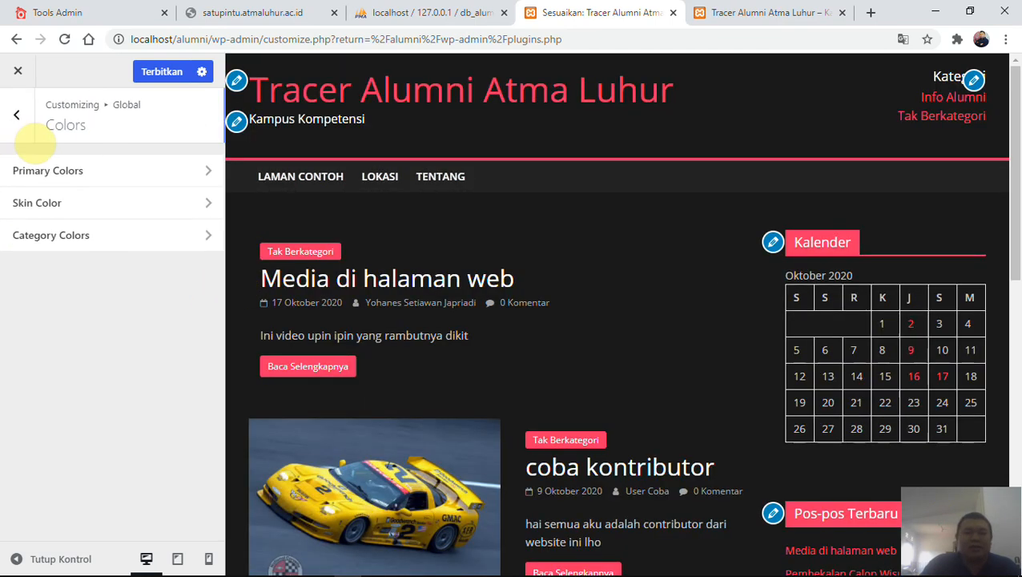
{"action": "left_click", "coordinate": [211, 241]}
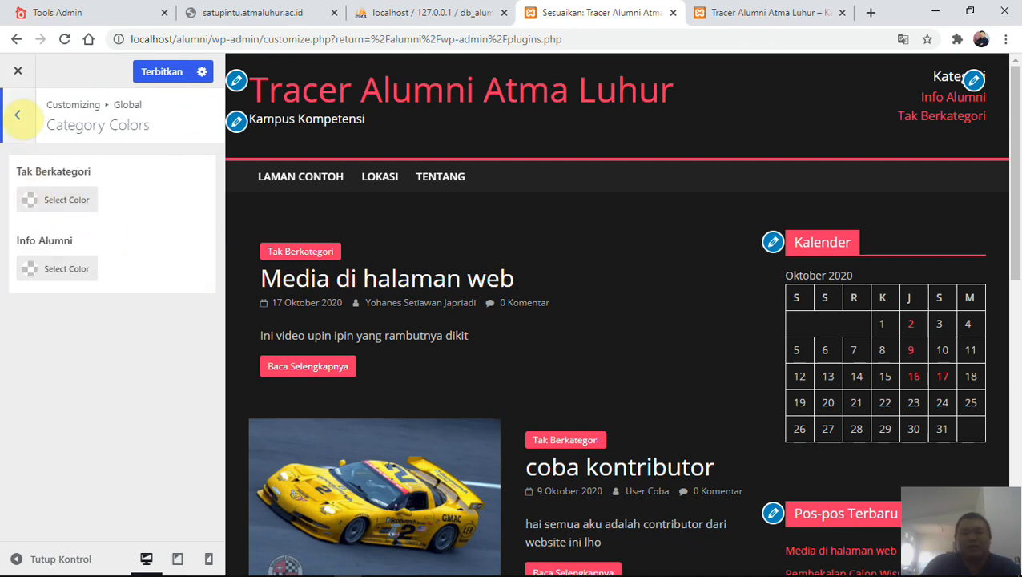
{"action": "left_click", "coordinate": [17, 115]}
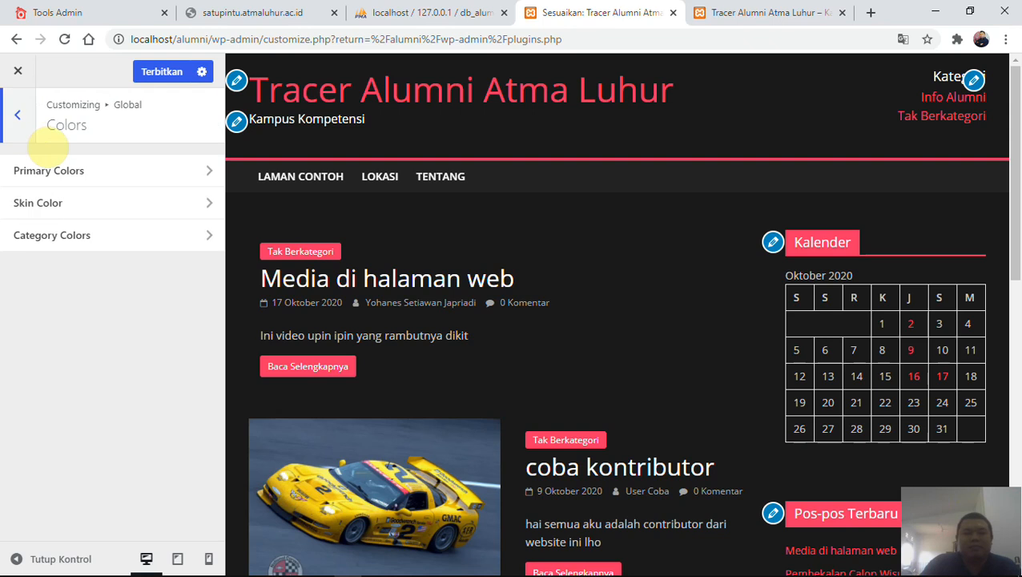
{"action": "left_click", "coordinate": [17, 115]}
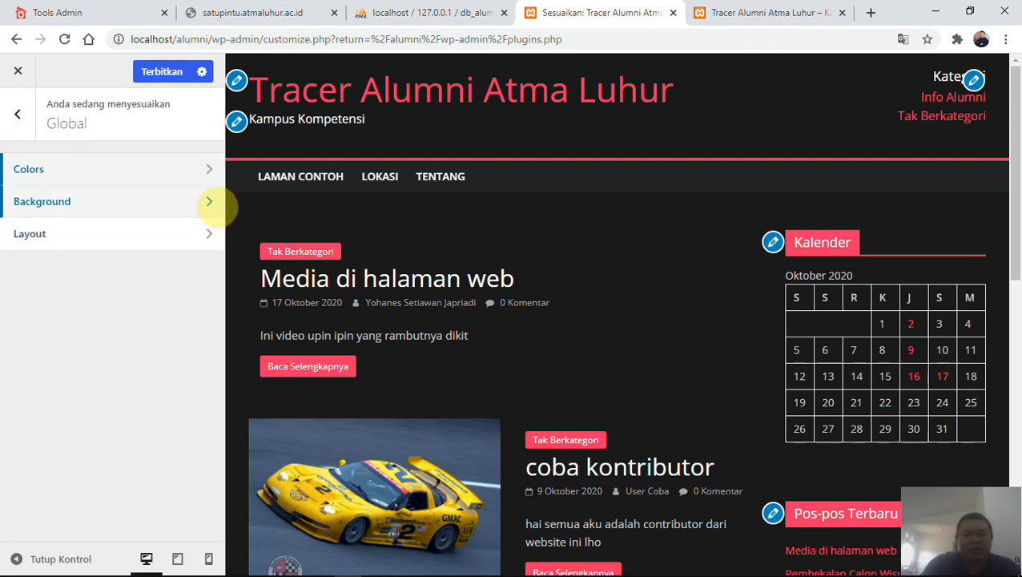
- Set the yellow race car picture from the media library as the outside container's background image and review its display options
{"action": "left_click", "coordinate": [210, 204]}
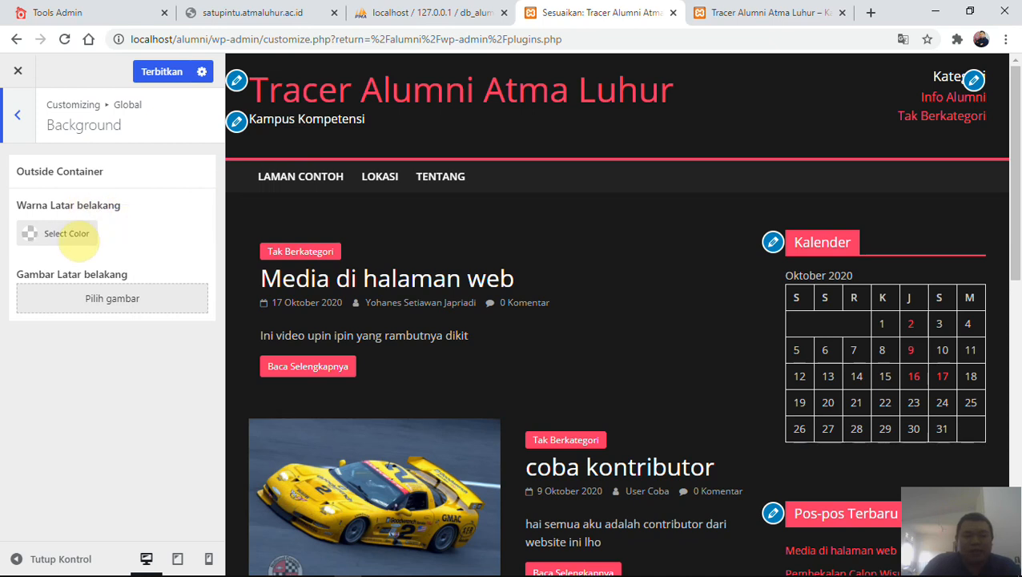
{"action": "left_click", "coordinate": [80, 240]}
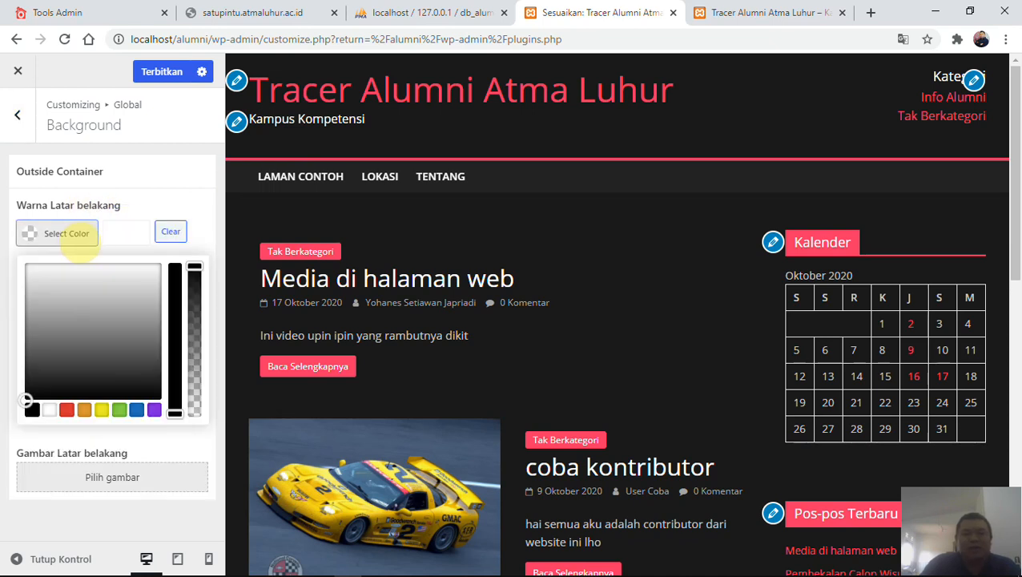
{"action": "left_click", "coordinate": [133, 228]}
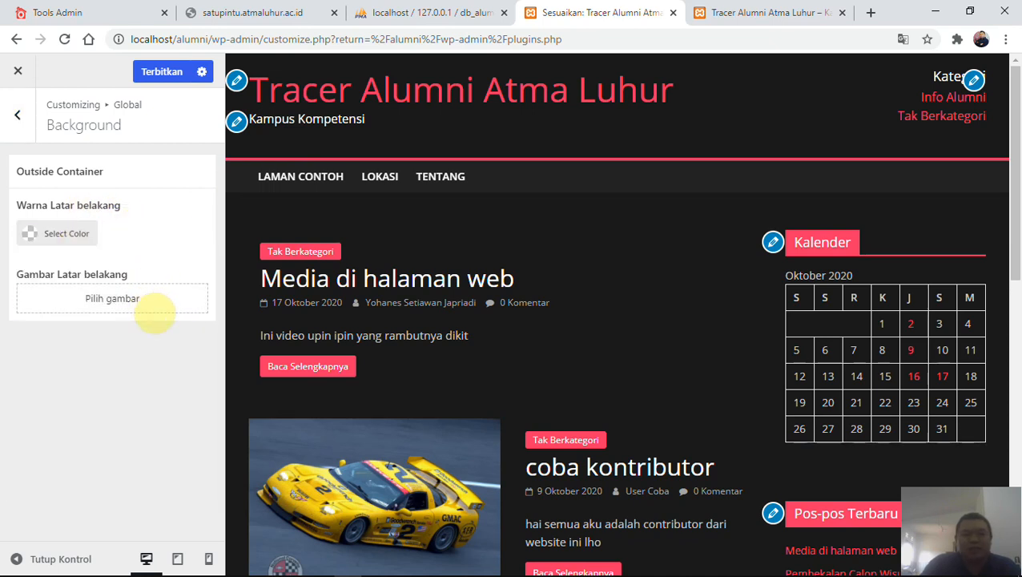
{"action": "left_click", "coordinate": [153, 304]}
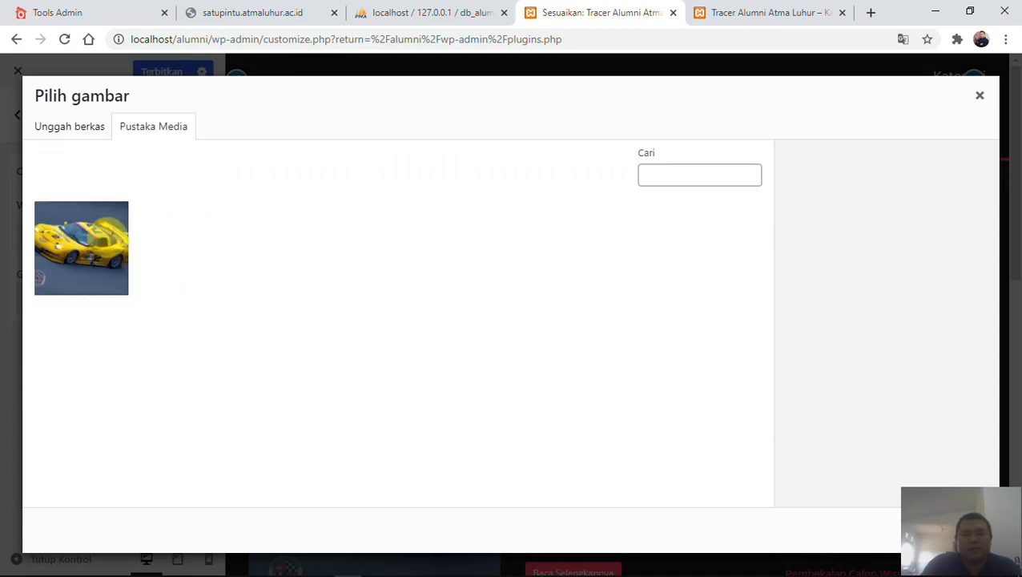
{"action": "left_click", "coordinate": [95, 240]}
{"action": "scroll", "coordinate": [861, 376], "scroll_direction": "down", "scroll_amount": 3}
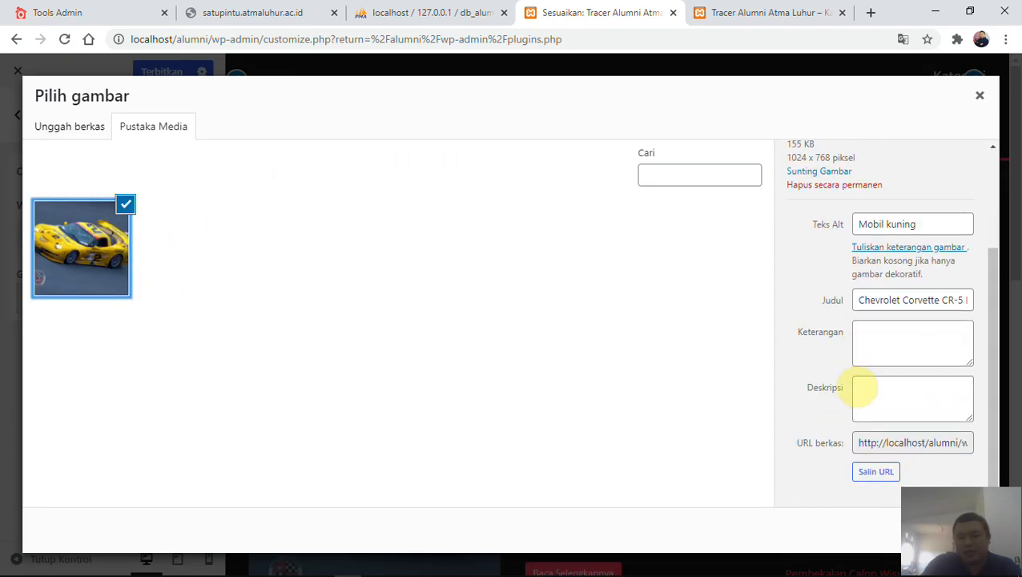
{"action": "left_click", "coordinate": [959, 535]}
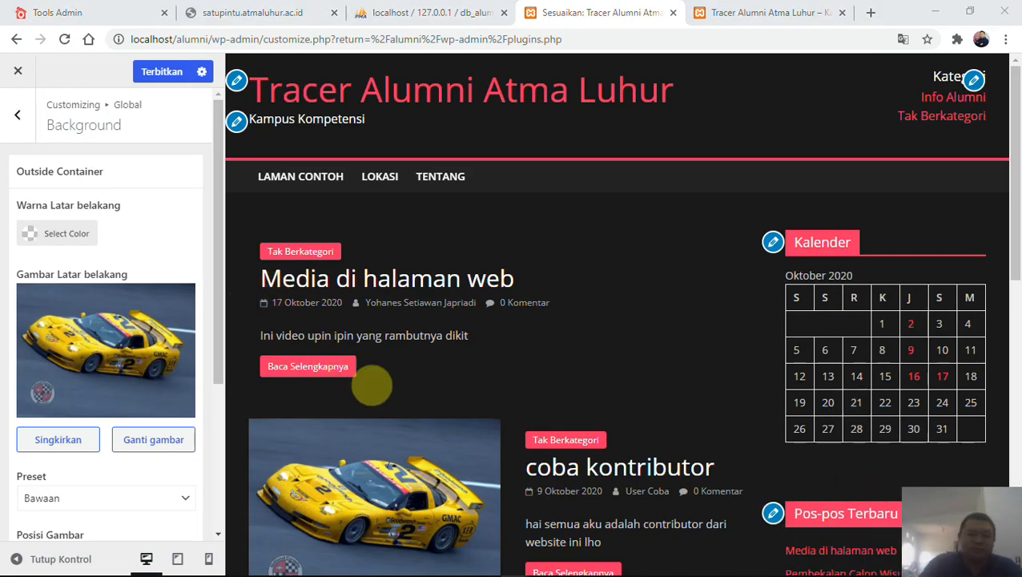
{"action": "scroll", "coordinate": [376, 384], "scroll_direction": "down", "scroll_amount": 10}
{"action": "scroll", "coordinate": [160, 441], "scroll_direction": "down", "scroll_amount": 1}
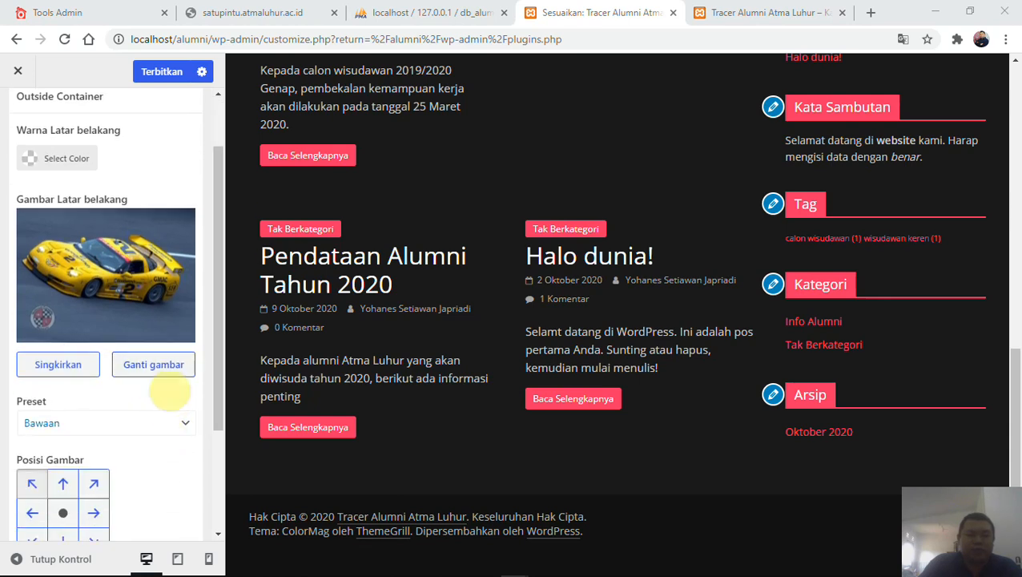
{"action": "scroll", "coordinate": [169, 385], "scroll_direction": "down", "scroll_amount": 1}
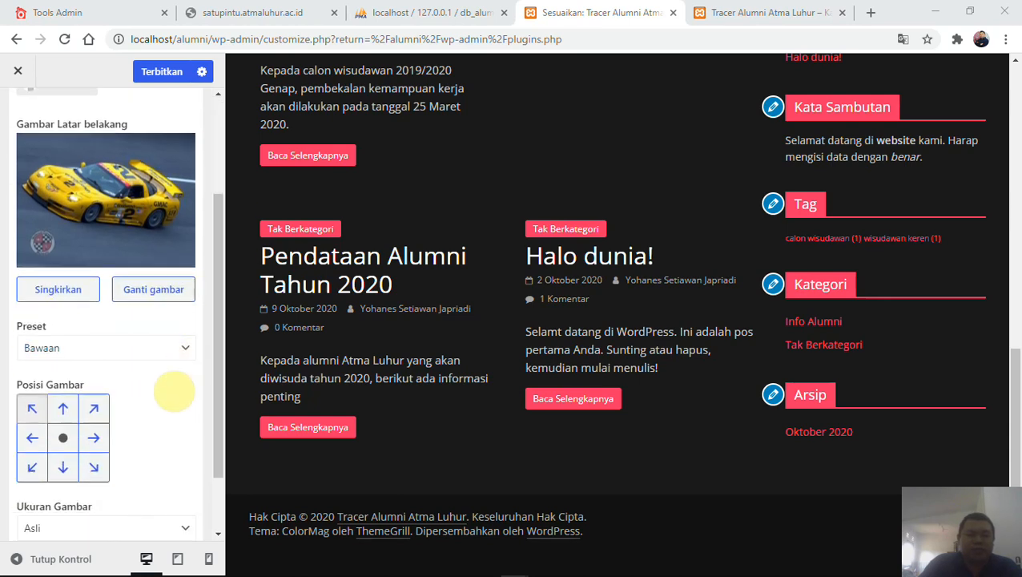
{"action": "scroll", "coordinate": [176, 392], "scroll_direction": "down", "scroll_amount": 1}
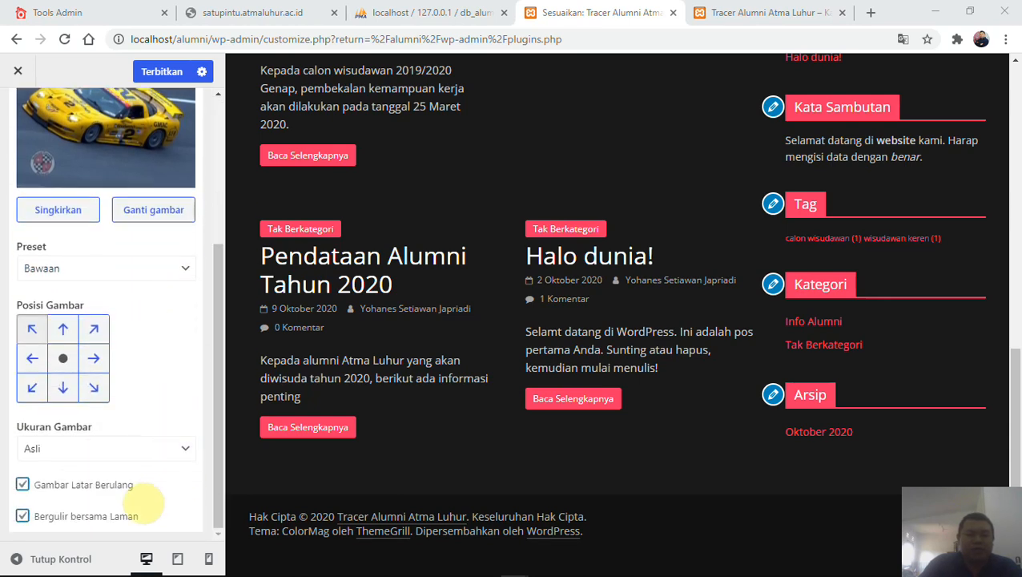
{"action": "scroll", "coordinate": [164, 490], "scroll_direction": "up", "scroll_amount": 3}
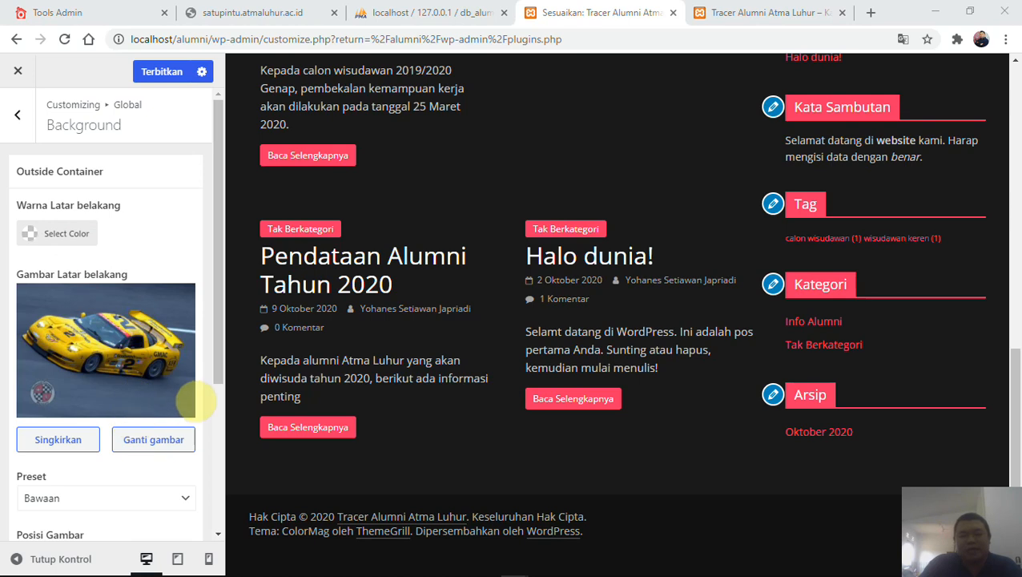
{"action": "left_click", "coordinate": [18, 116]}
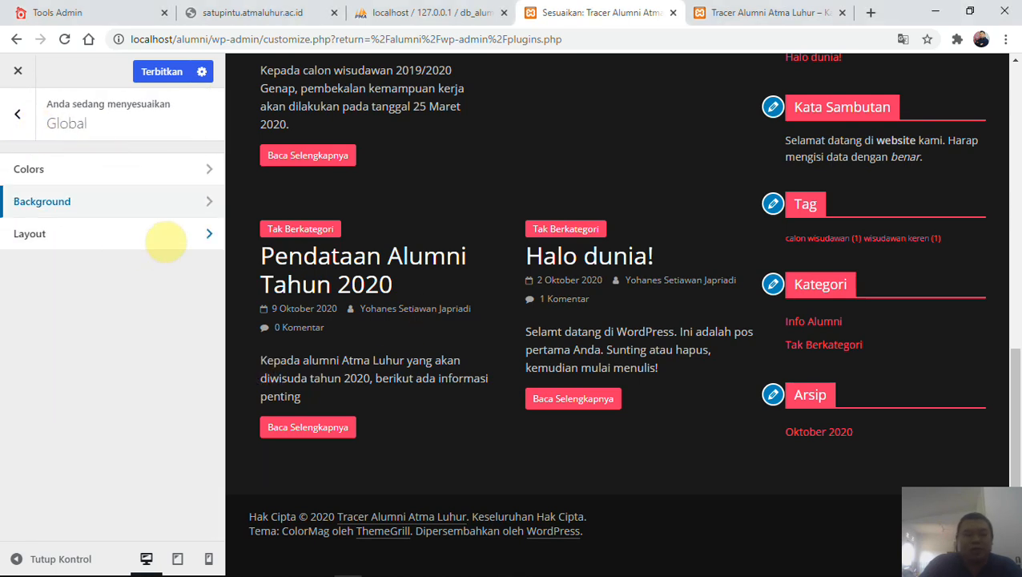
- Set the site layout to Tata Letak Kotak after comparing it with Tata Letak Melebar in the preview
{"action": "left_click", "coordinate": [202, 238]}
{"action": "left_click", "coordinate": [206, 172]}
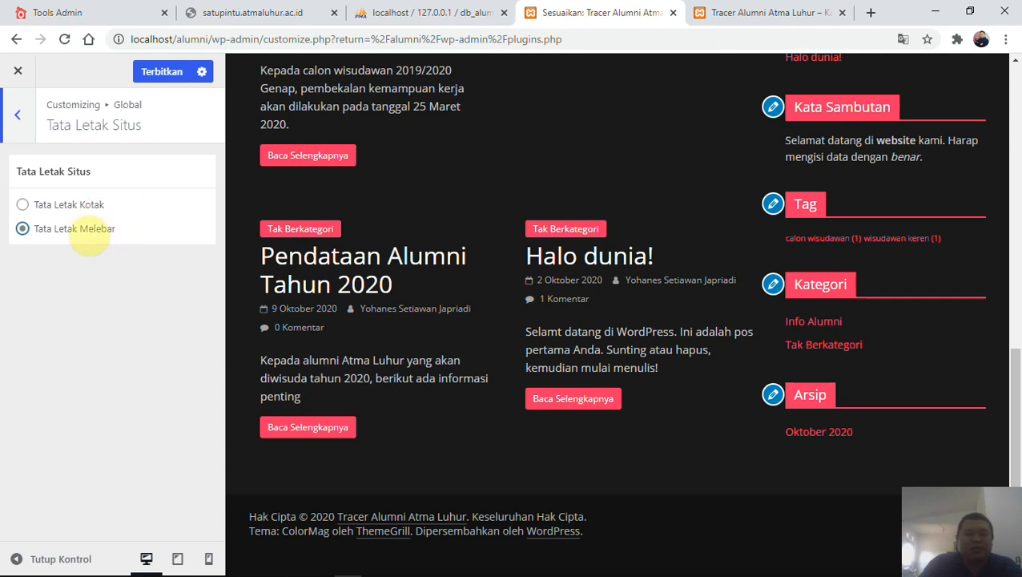
{"action": "left_click", "coordinate": [91, 210]}
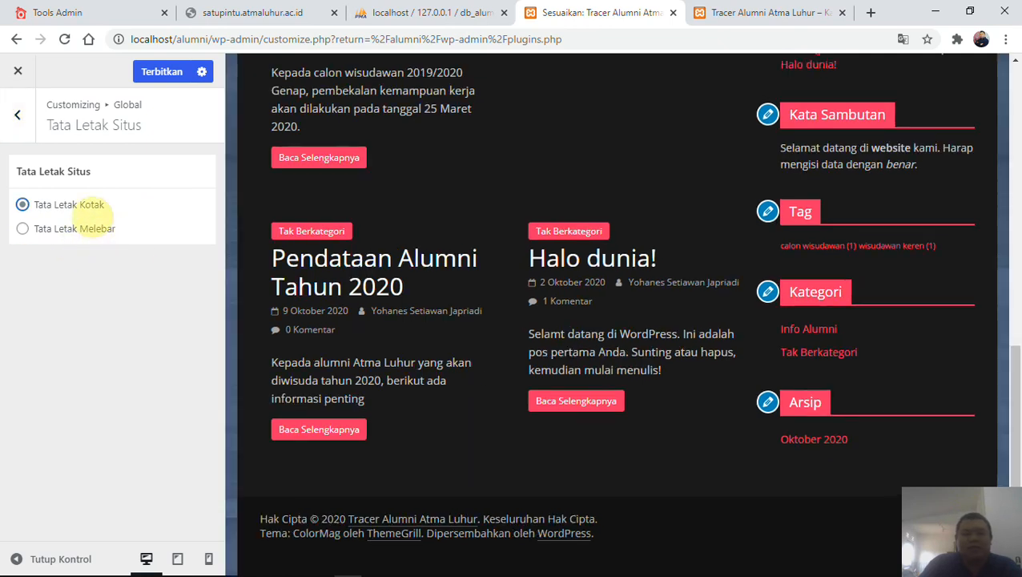
{"action": "scroll", "coordinate": [912, 324], "scroll_direction": "up", "scroll_amount": 10}
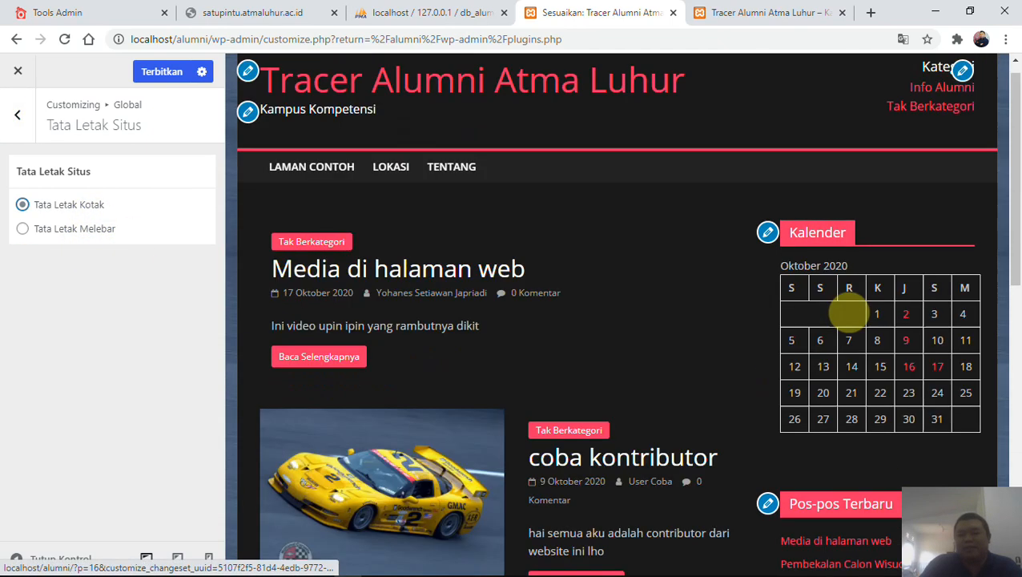
{"action": "scroll", "coordinate": [877, 320], "scroll_direction": "down", "scroll_amount": 2}
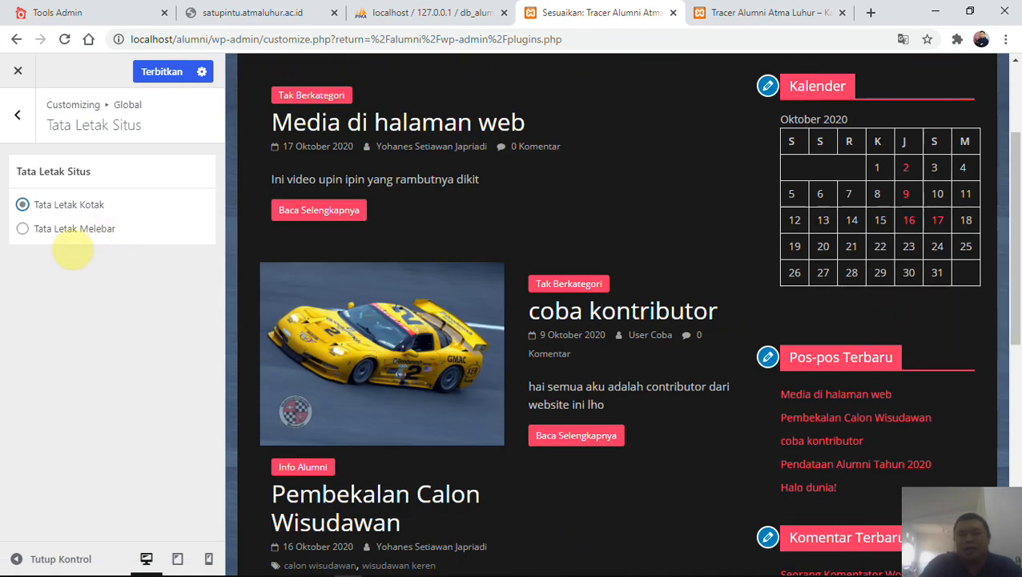
{"action": "left_click", "coordinate": [75, 231]}
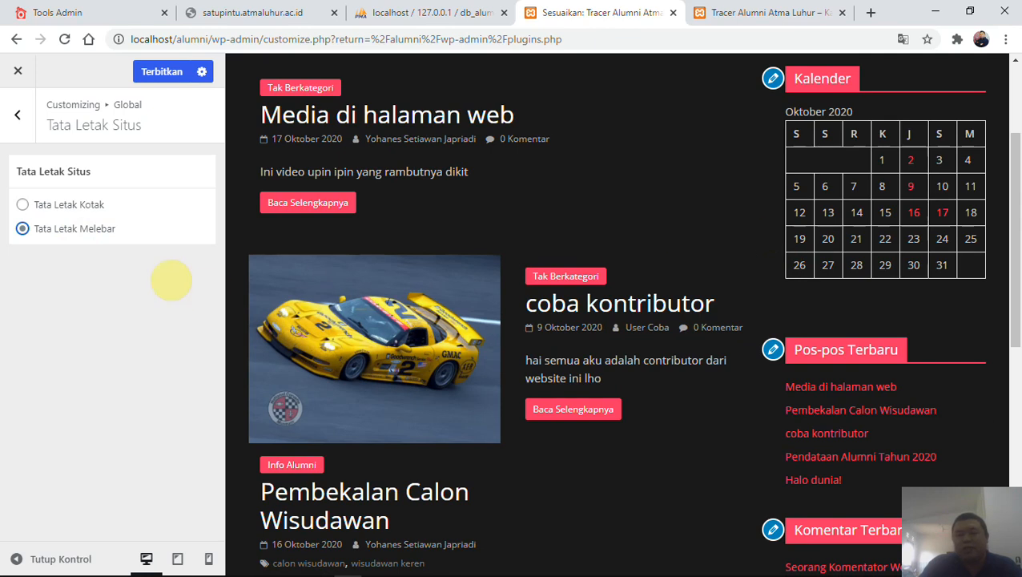
{"action": "left_click", "coordinate": [69, 204]}
{"action": "left_click", "coordinate": [18, 115]}
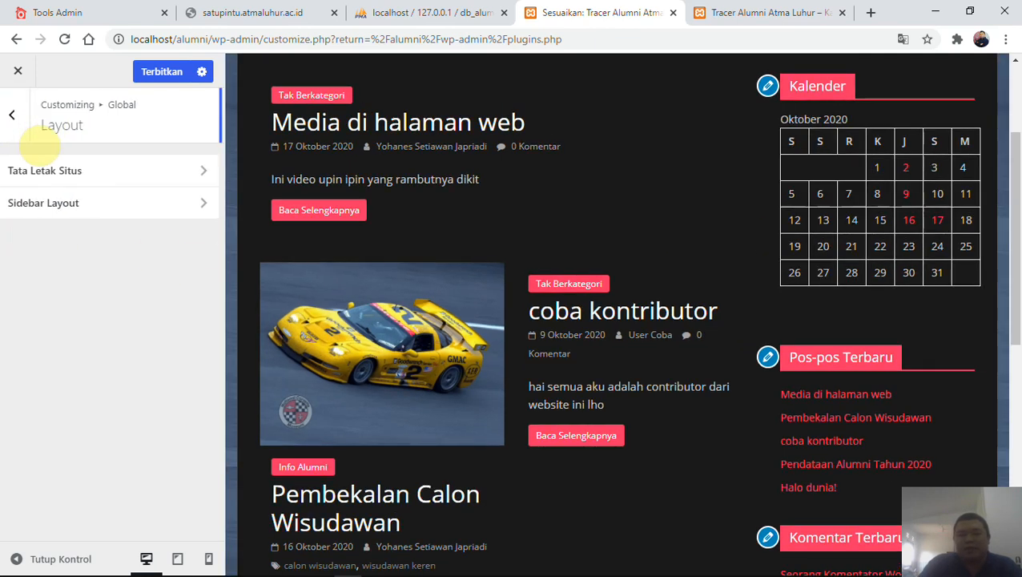
- Compare the four default sidebar layouts in the preview, return to the right-sidebar layout, and review the page and single-post layout options
{"action": "left_click", "coordinate": [204, 208]}
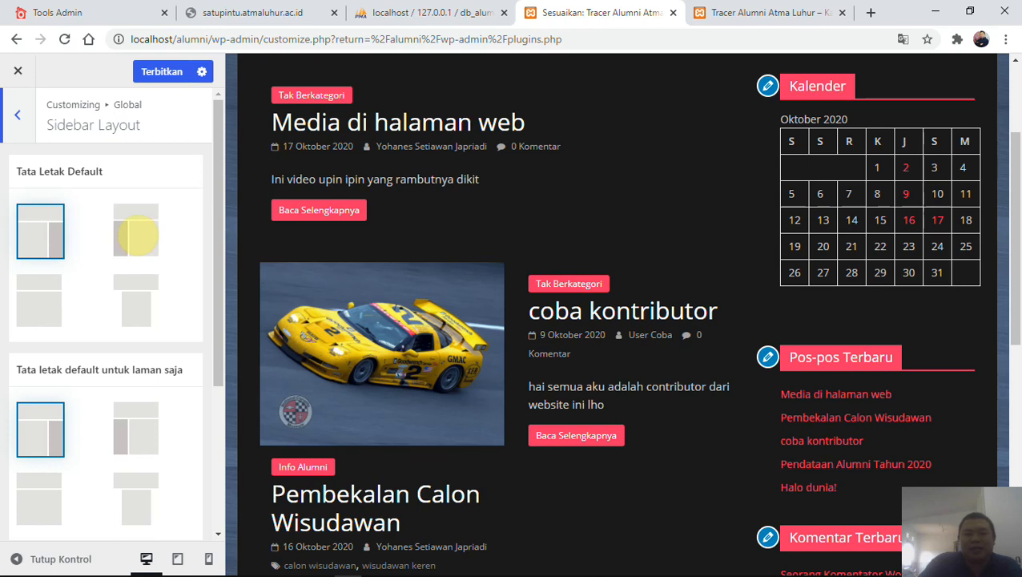
{"action": "left_click", "coordinate": [137, 234]}
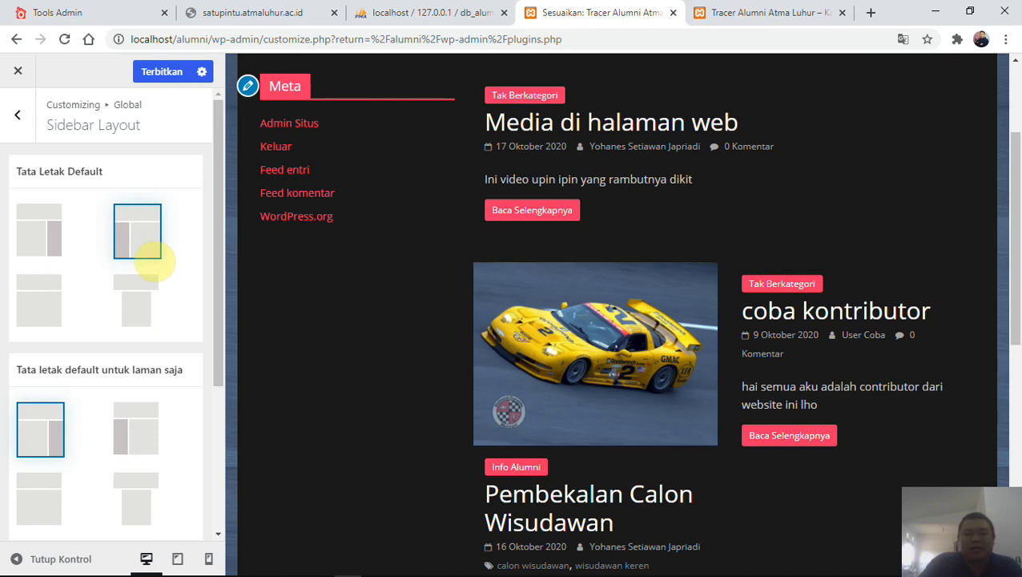
{"action": "left_click", "coordinate": [51, 299]}
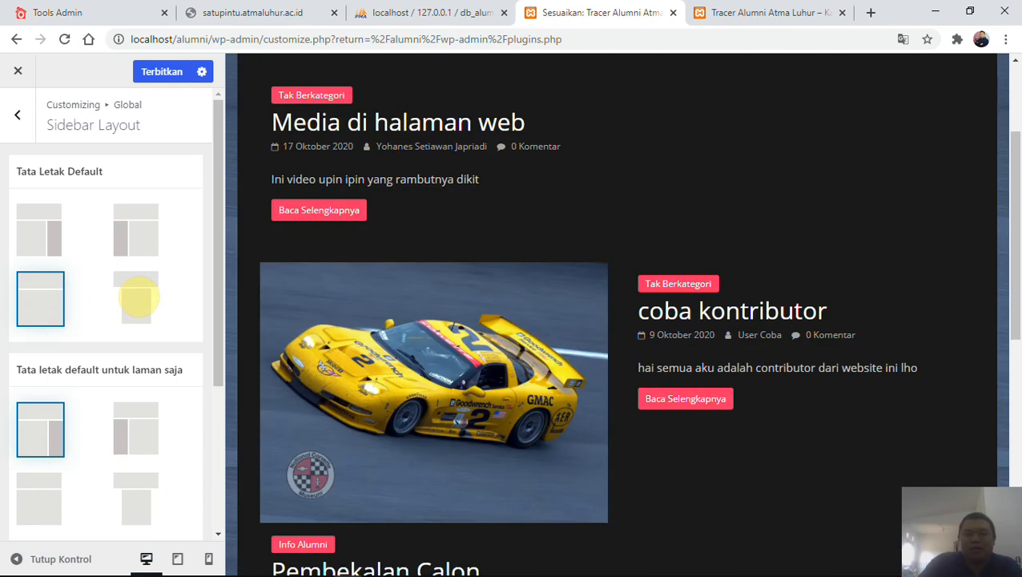
{"action": "left_click", "coordinate": [137, 297]}
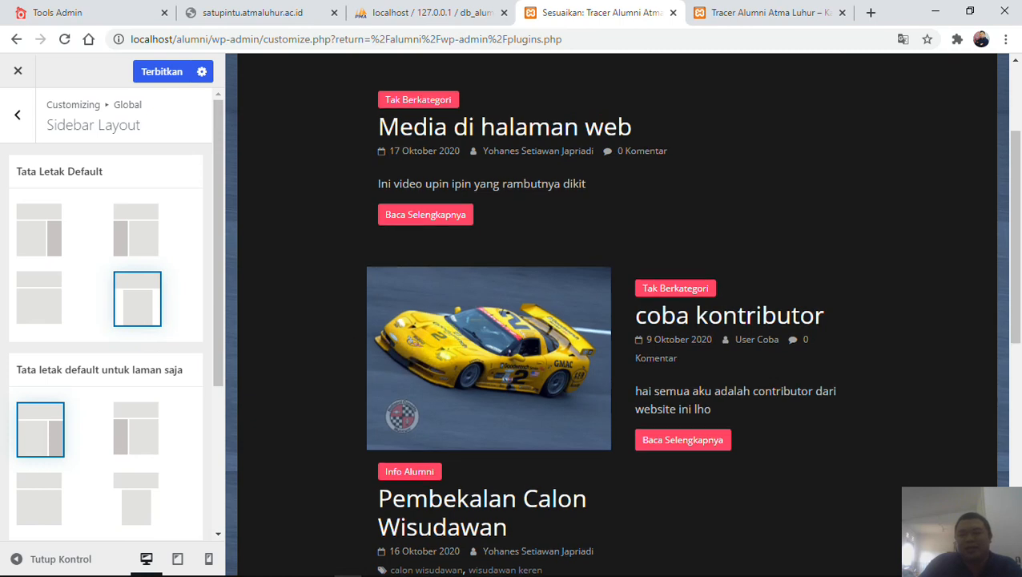
{"action": "scroll", "coordinate": [466, 335], "scroll_direction": "up", "scroll_amount": 2}
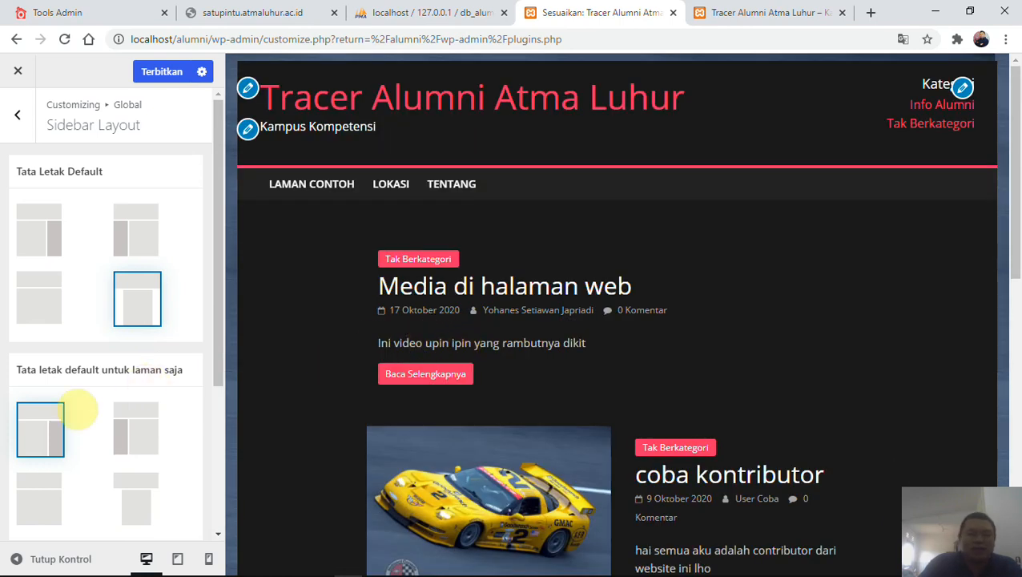
{"action": "scroll", "coordinate": [68, 412], "scroll_direction": "down", "scroll_amount": 1}
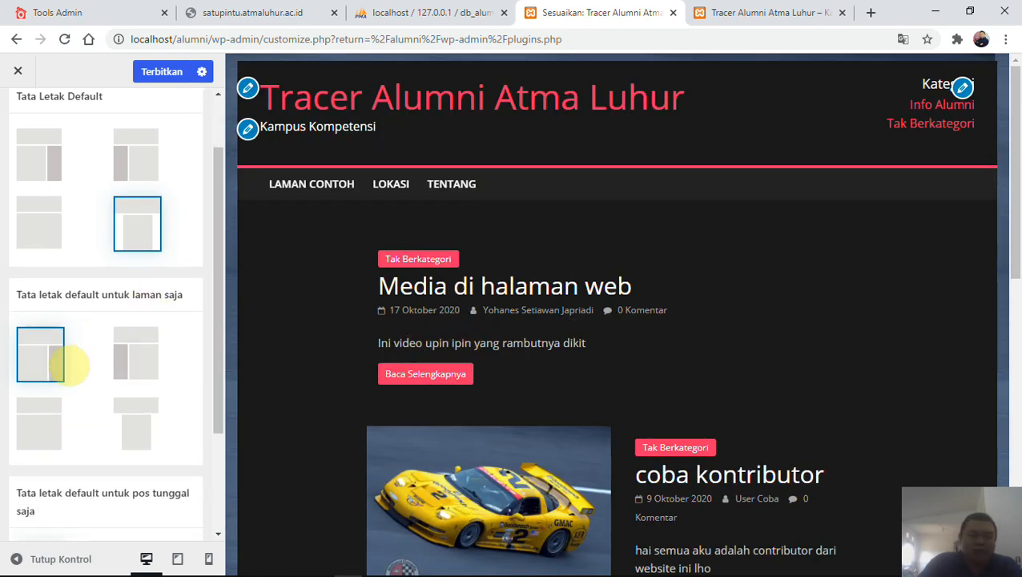
{"action": "scroll", "coordinate": [95, 375], "scroll_direction": "down", "scroll_amount": 2}
{"action": "scroll", "coordinate": [98, 371], "scroll_direction": "up", "scroll_amount": 3}
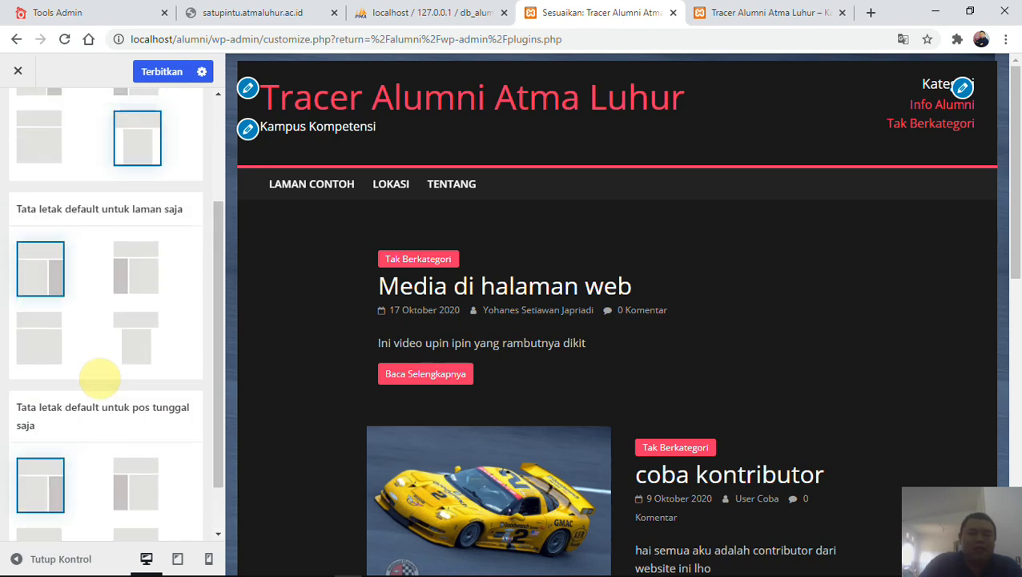
{"action": "left_click", "coordinate": [46, 251]}
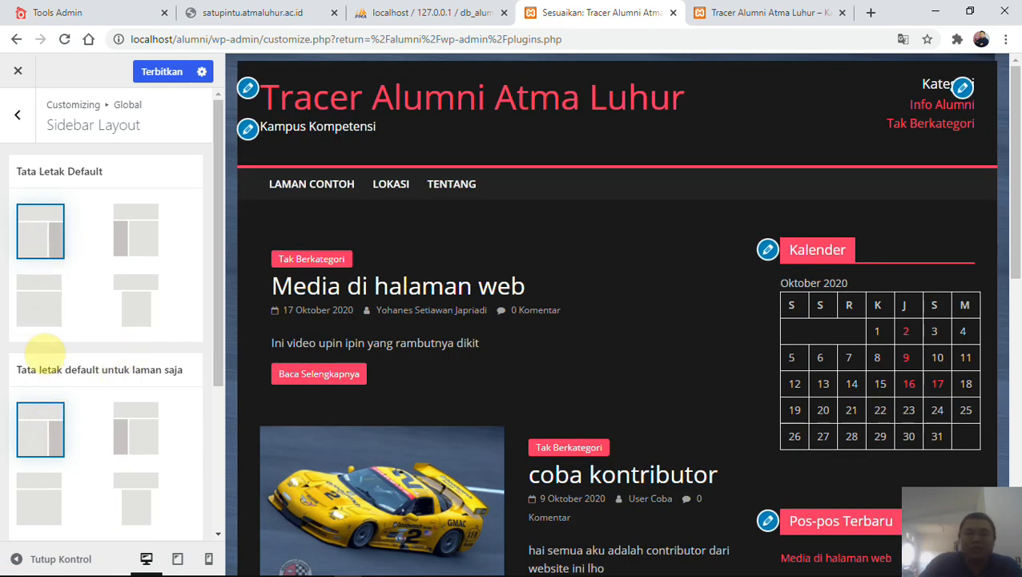
{"action": "scroll", "coordinate": [65, 418], "scroll_direction": "down", "scroll_amount": 2}
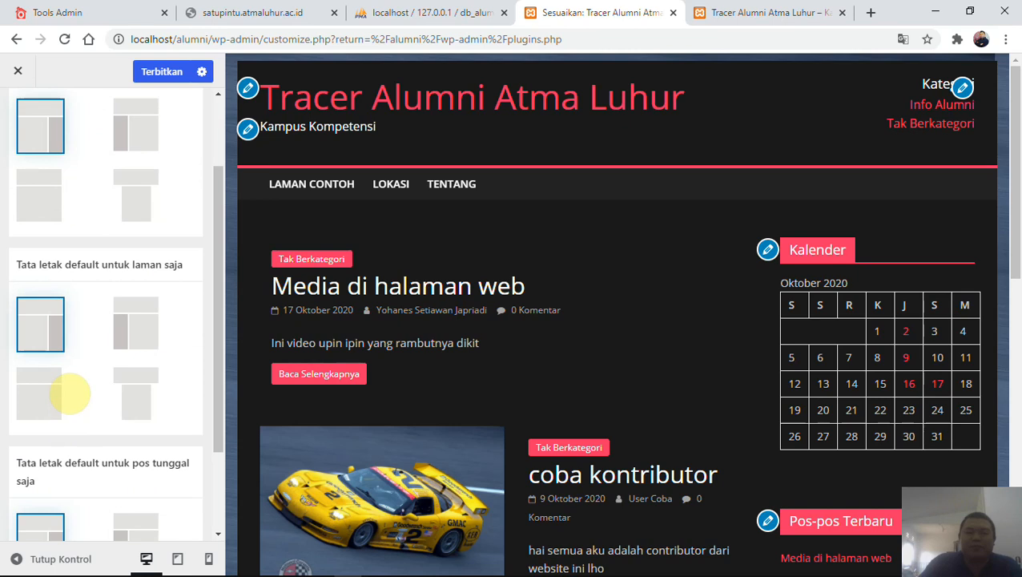
{"action": "scroll", "coordinate": [71, 392], "scroll_direction": "down", "scroll_amount": 1}
{"action": "scroll", "coordinate": [68, 329], "scroll_direction": "down", "scroll_amount": 2}
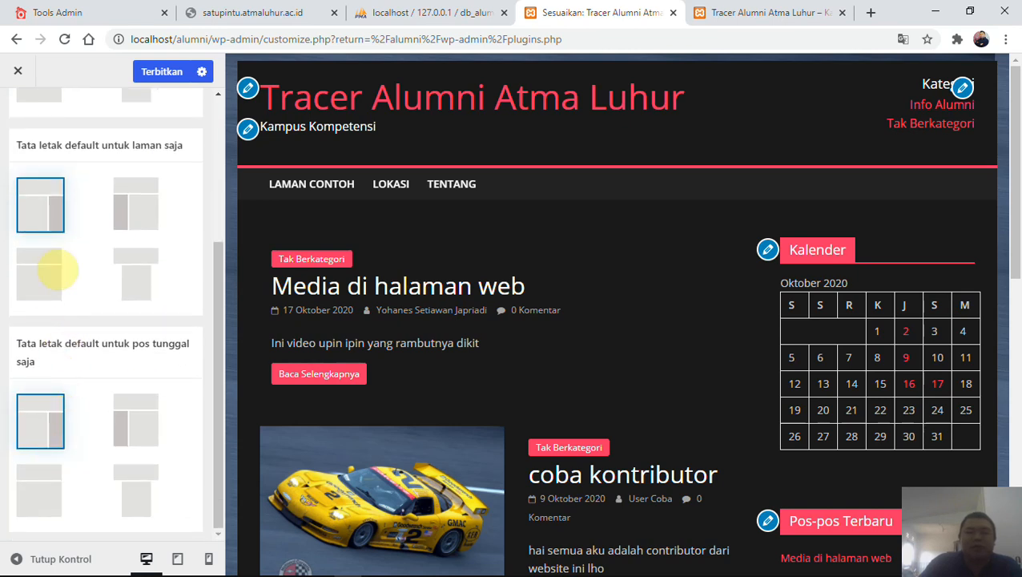
{"action": "scroll", "coordinate": [120, 245], "scroll_direction": "up", "scroll_amount": 4}
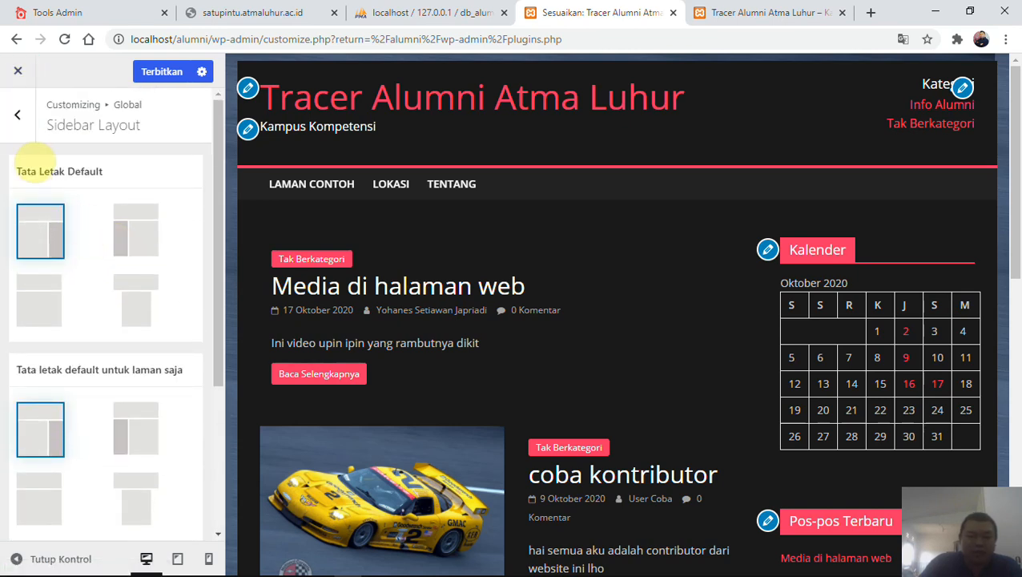
- Try hiding the blog posts/static page on the front page, and turn that Front Page option back off
{"action": "left_click", "coordinate": [18, 120]}
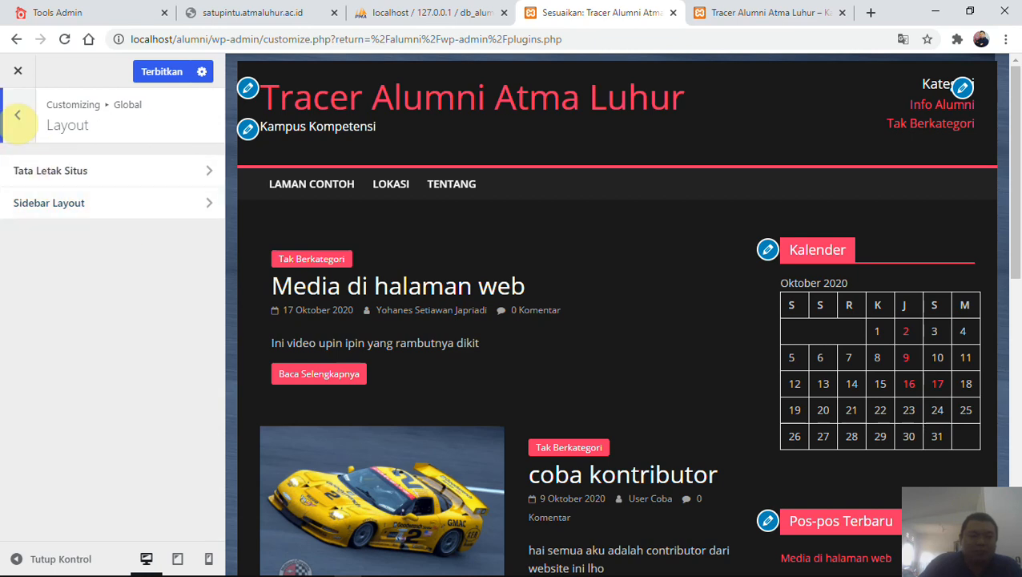
{"action": "left_click", "coordinate": [19, 134]}
{"action": "left_click", "coordinate": [18, 115]}
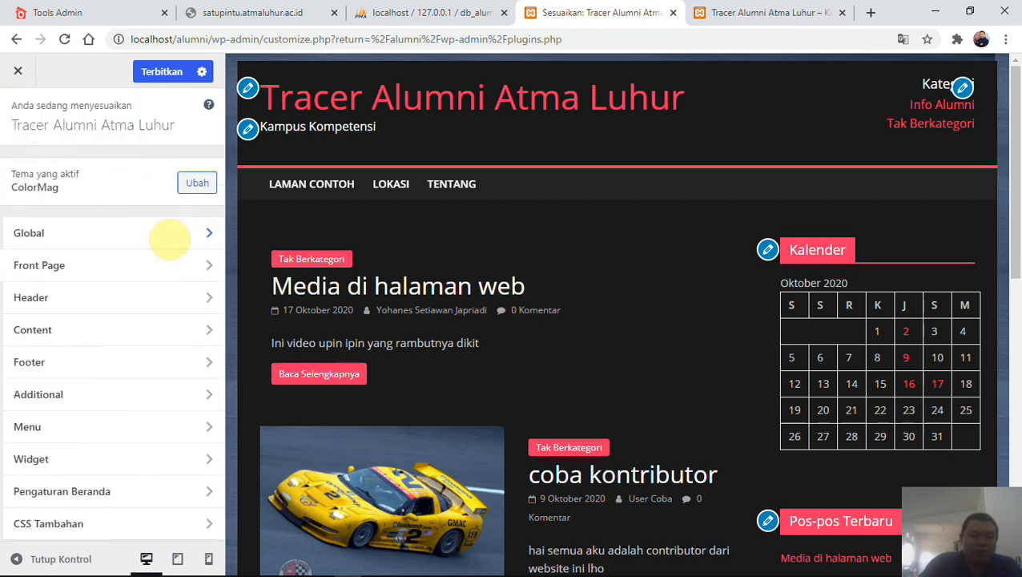
{"action": "left_click", "coordinate": [214, 276]}
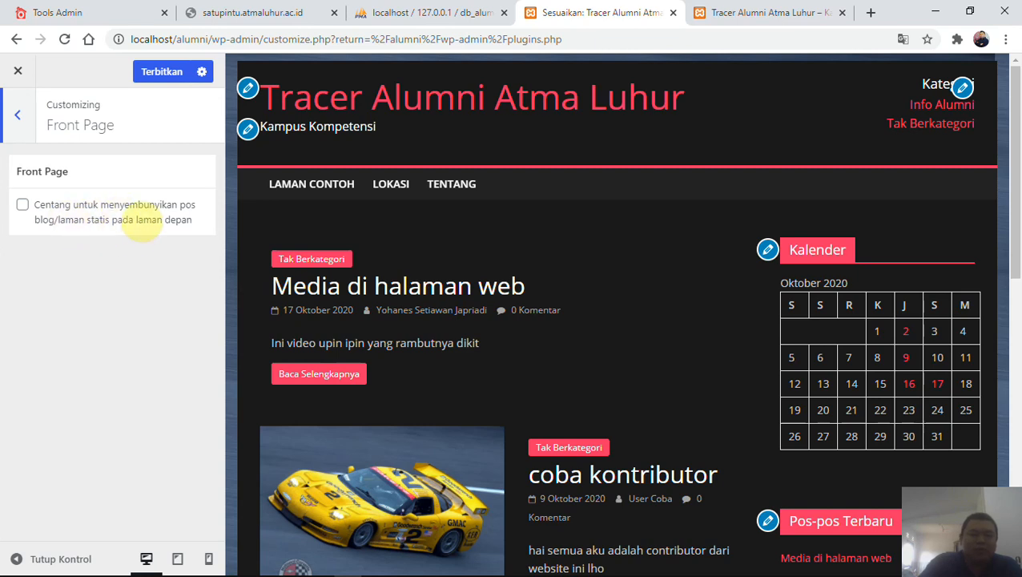
{"action": "left_click", "coordinate": [46, 213]}
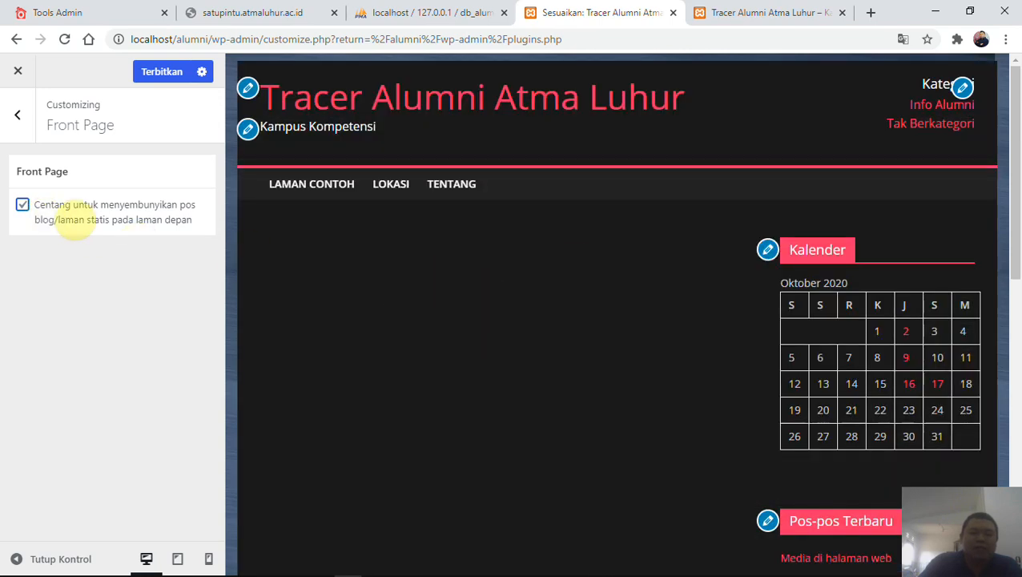
{"action": "left_click", "coordinate": [22, 206]}
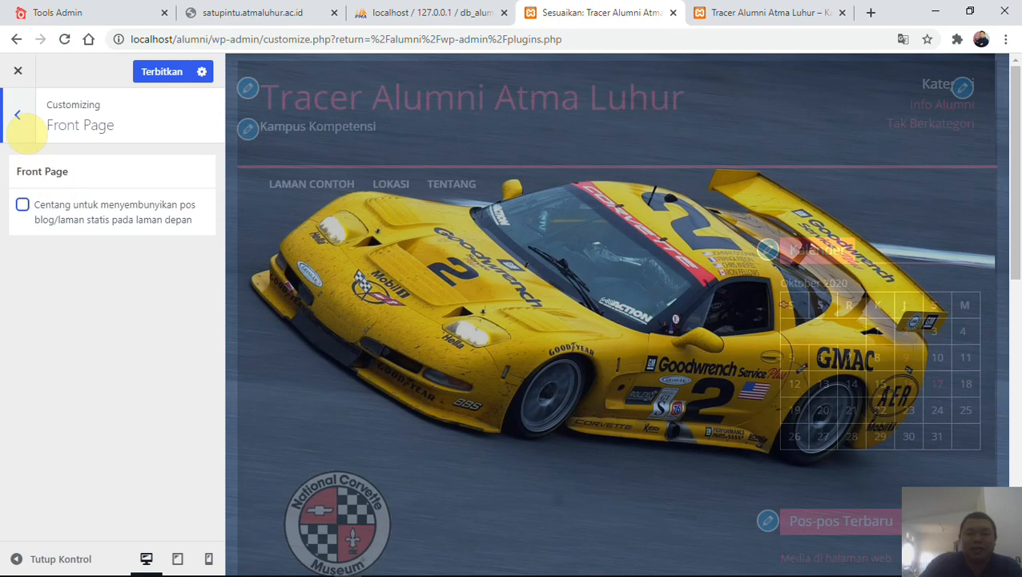
{"action": "left_click", "coordinate": [18, 117]}
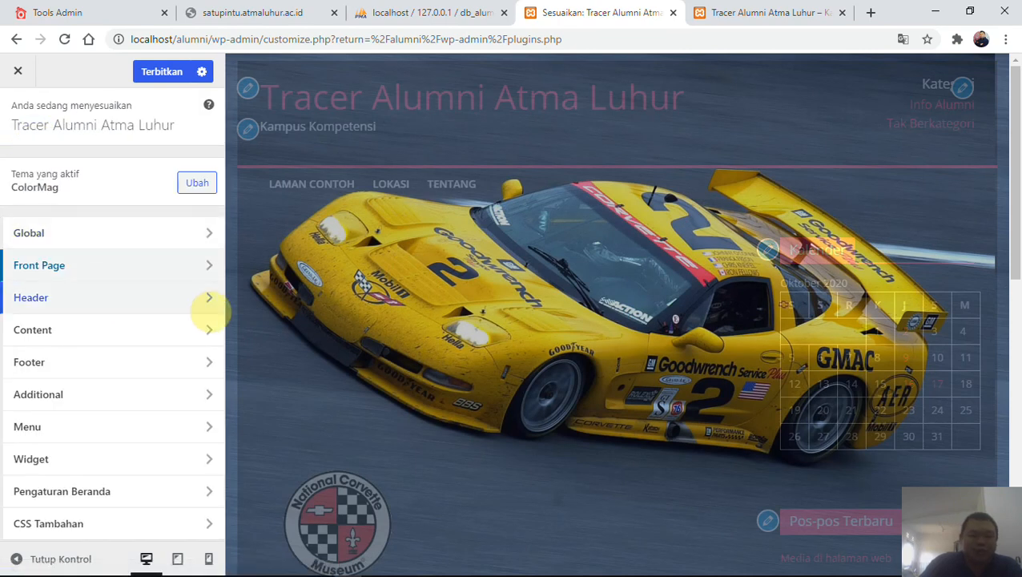
- Upload logo-ISB-atma-luhur_final.png in the header's Site Identity settings and set it as the site logo using the suggested crop
{"action": "left_click", "coordinate": [210, 308]}
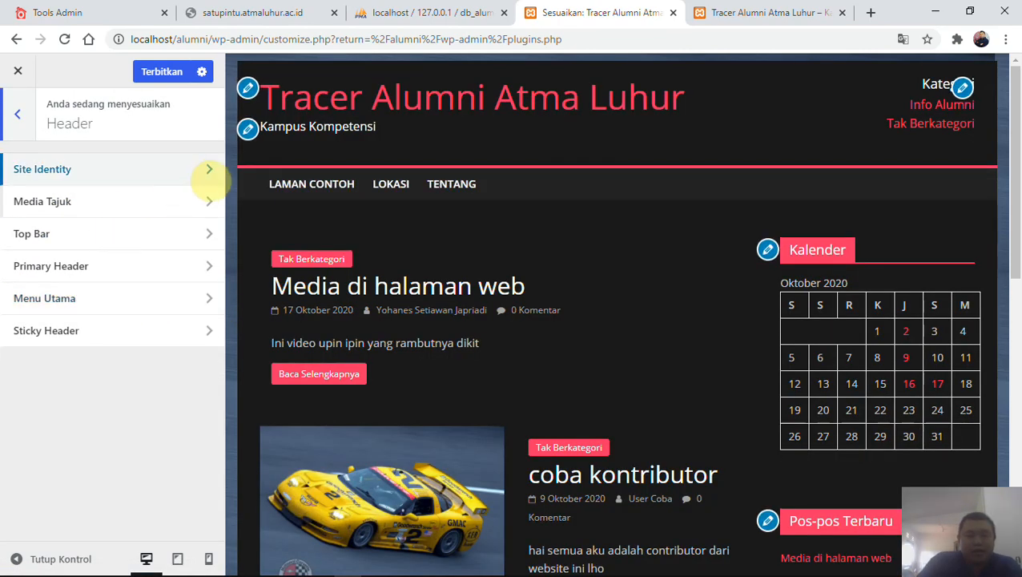
{"action": "left_click", "coordinate": [210, 169]}
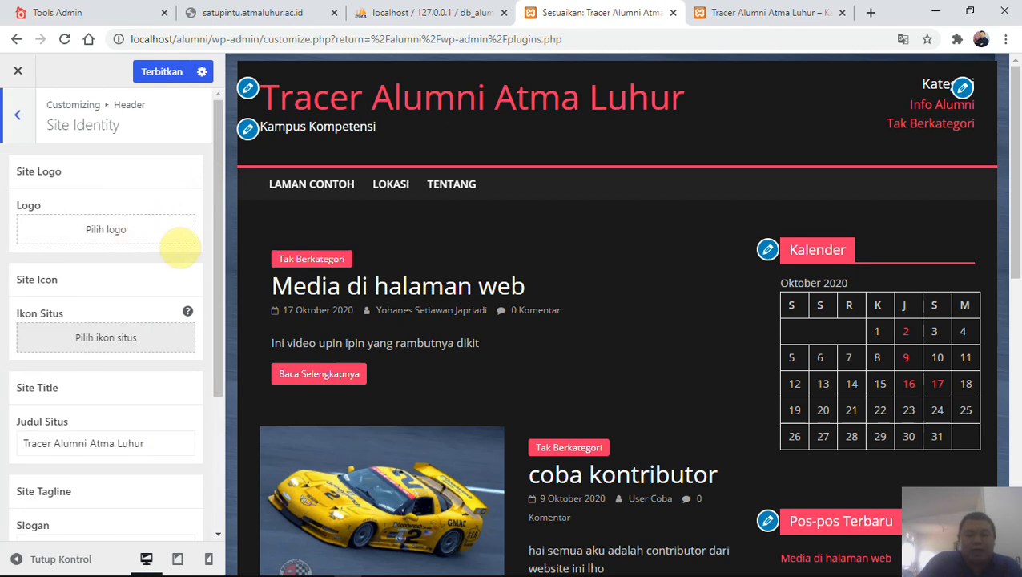
{"action": "left_click", "coordinate": [158, 236]}
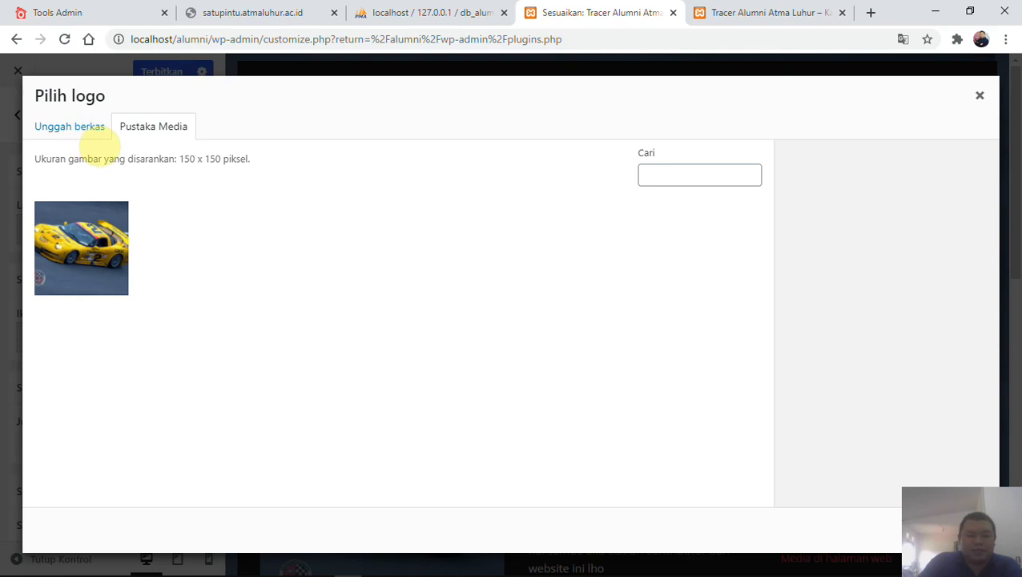
{"action": "mouse_move", "coordinate": [87, 565]}
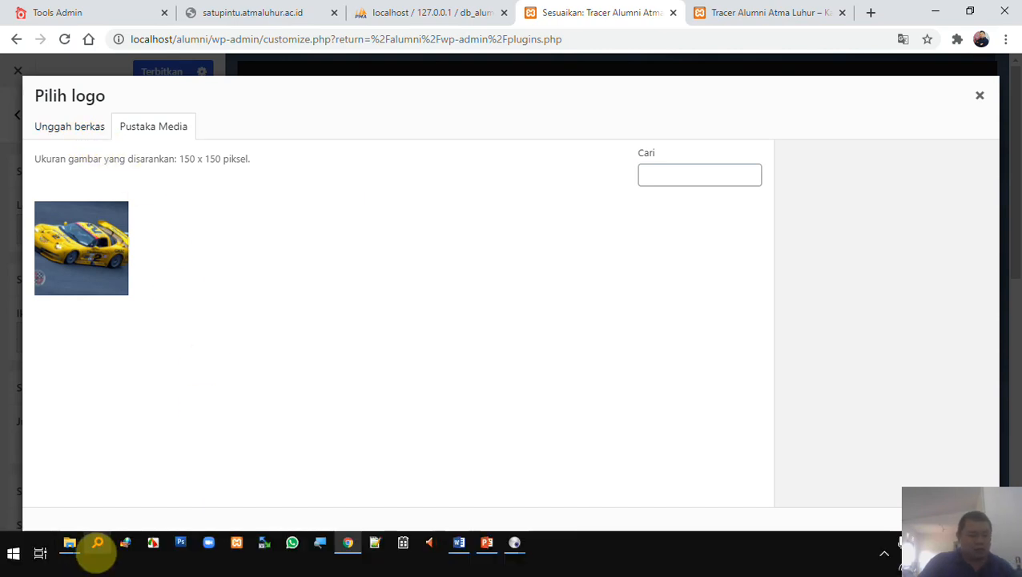
{"action": "left_click", "coordinate": [86, 552]}
{"action": "left_click_drag", "start_coordinate": [749, 213], "coordinate": [123, 345]}
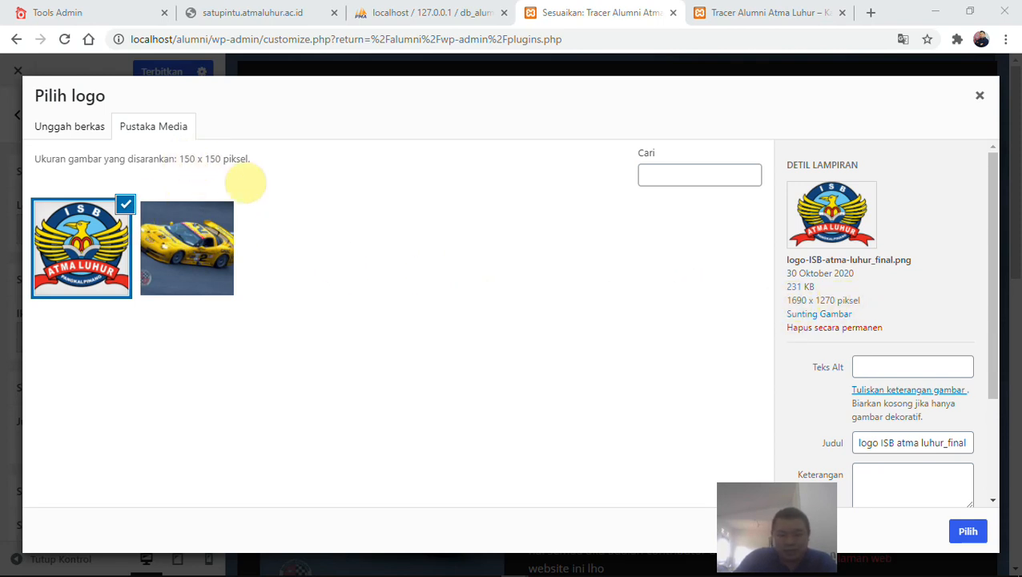
{"action": "left_click", "coordinate": [967, 531]}
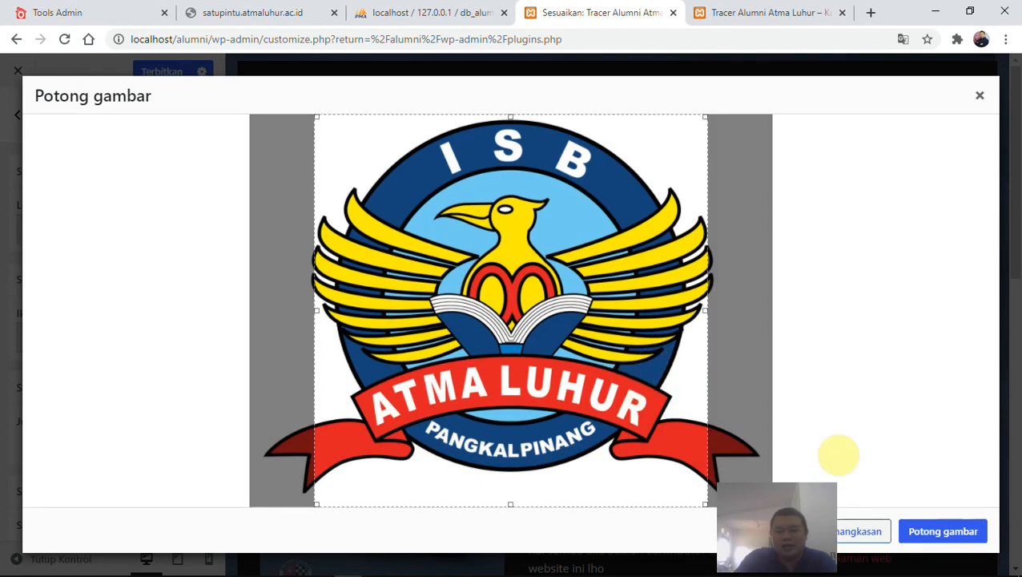
{"action": "left_click", "coordinate": [941, 535]}
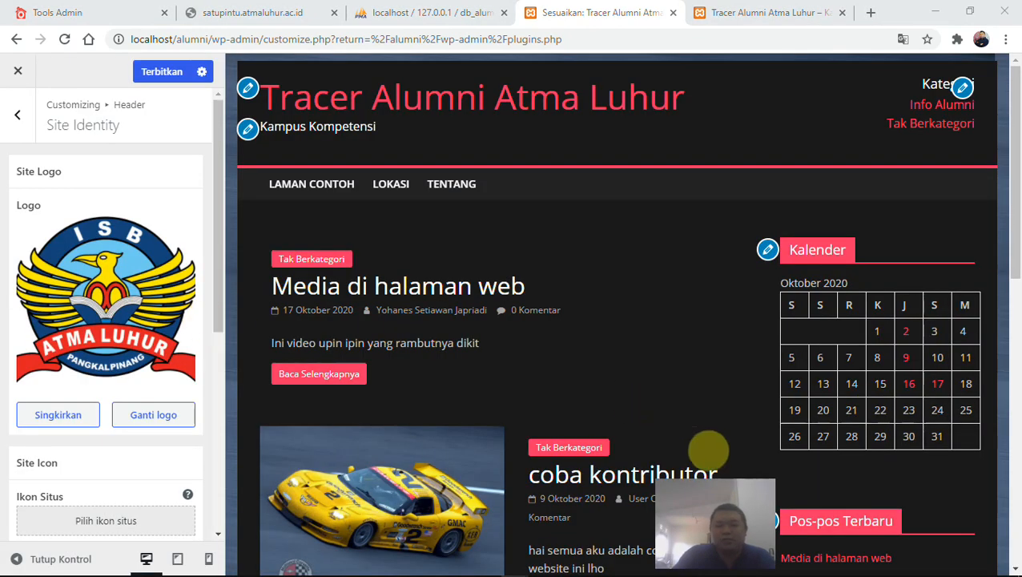
{"action": "left_click_drag", "start_coordinate": [705, 501], "coordinate": [937, 481]}
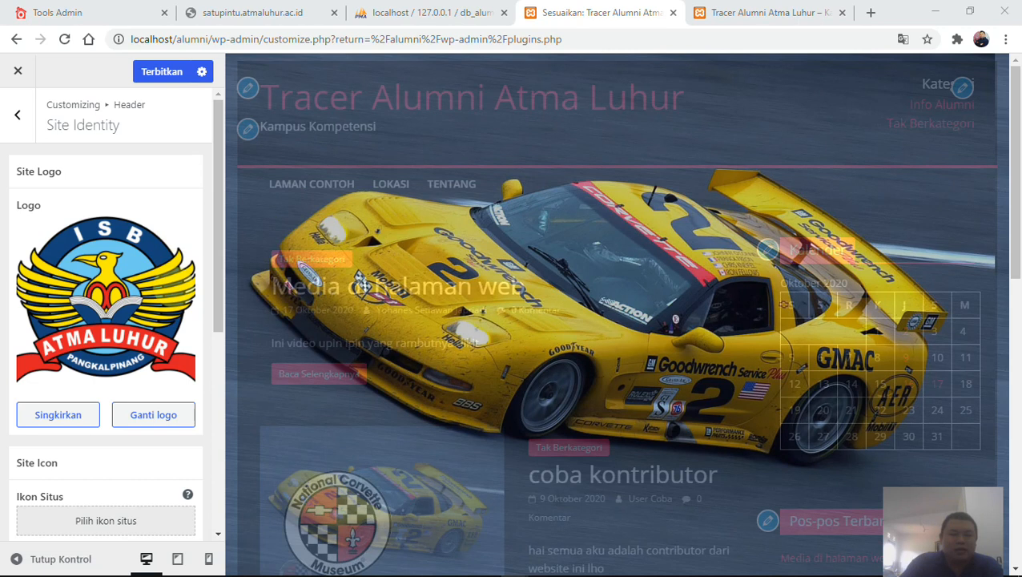
- Set logo-ISB-atma-luhur_final.png from the media library as the site icon using the suggested crop
{"action": "scroll", "coordinate": [142, 412], "scroll_direction": "down", "scroll_amount": 2}
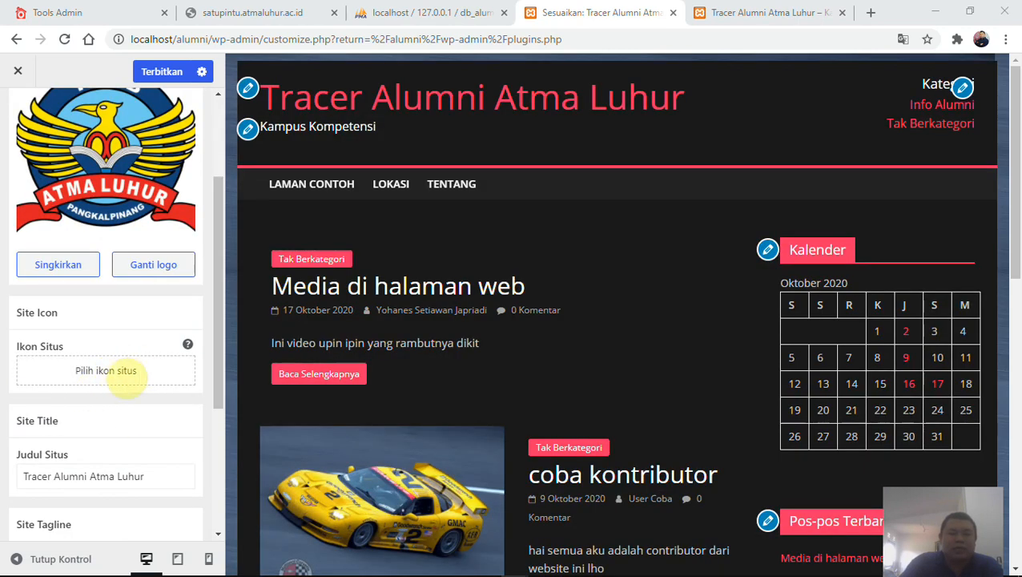
{"action": "left_click", "coordinate": [117, 379]}
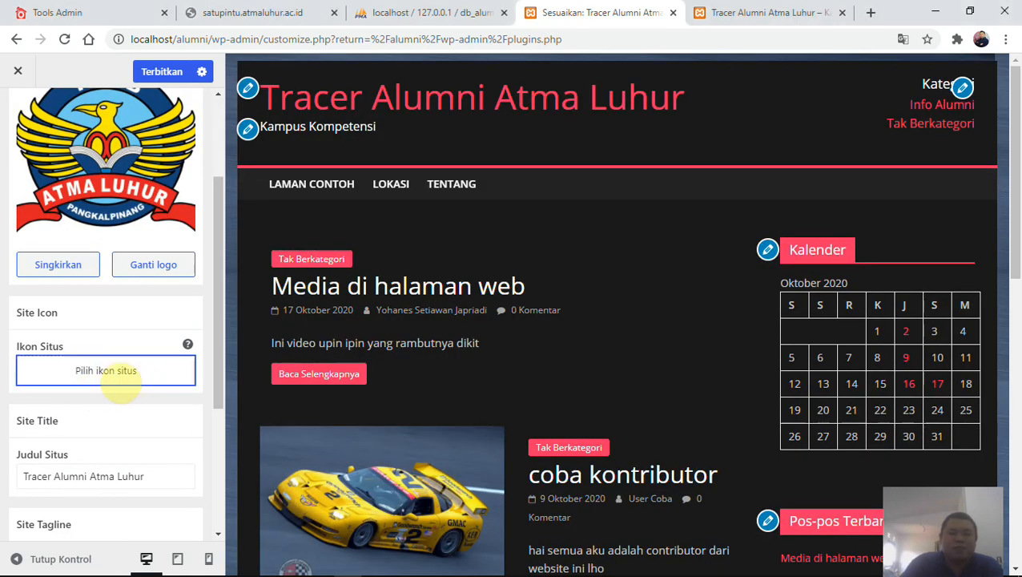
{"action": "left_click", "coordinate": [87, 258]}
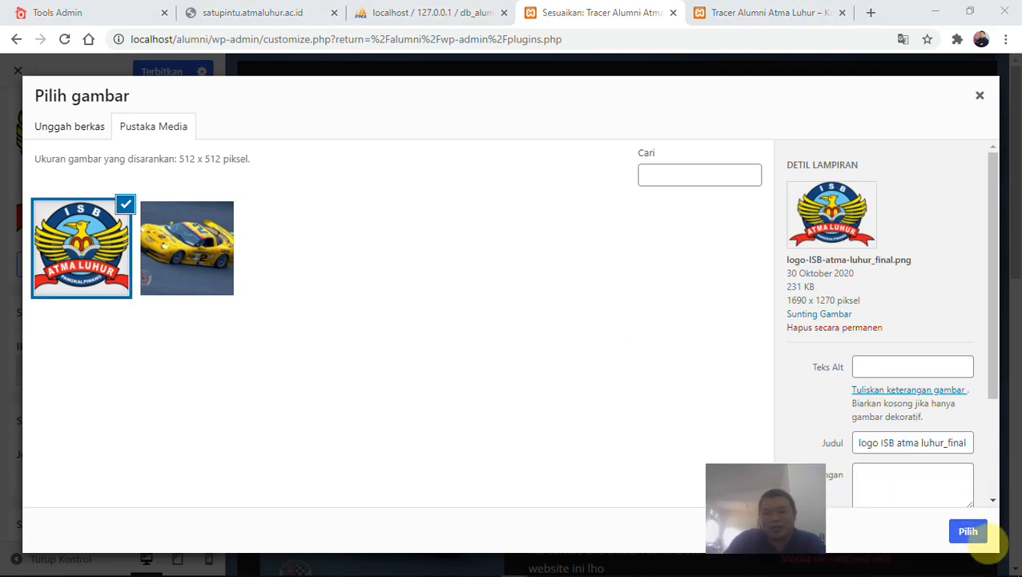
{"action": "left_click", "coordinate": [965, 531]}
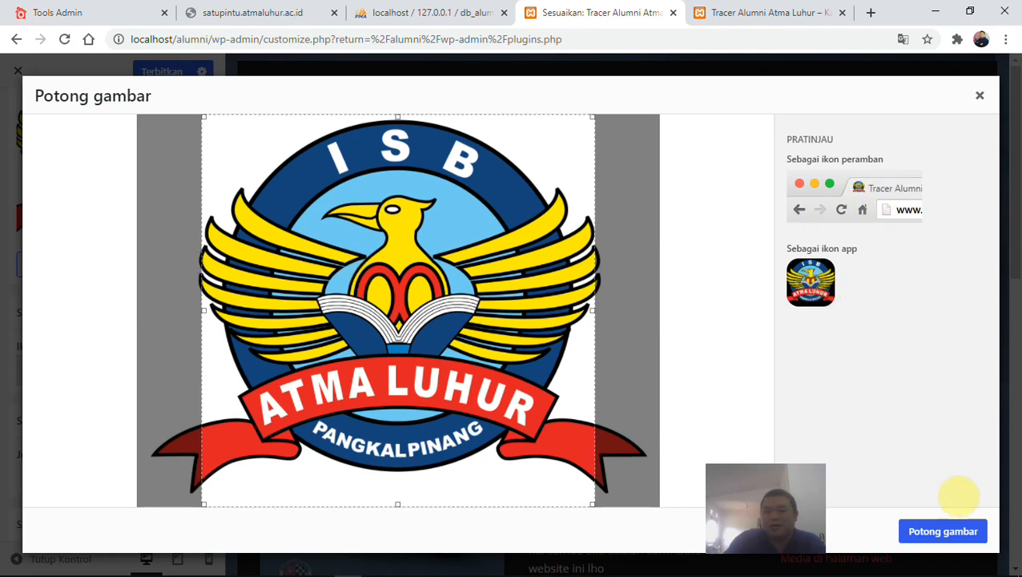
{"action": "left_click", "coordinate": [951, 532]}
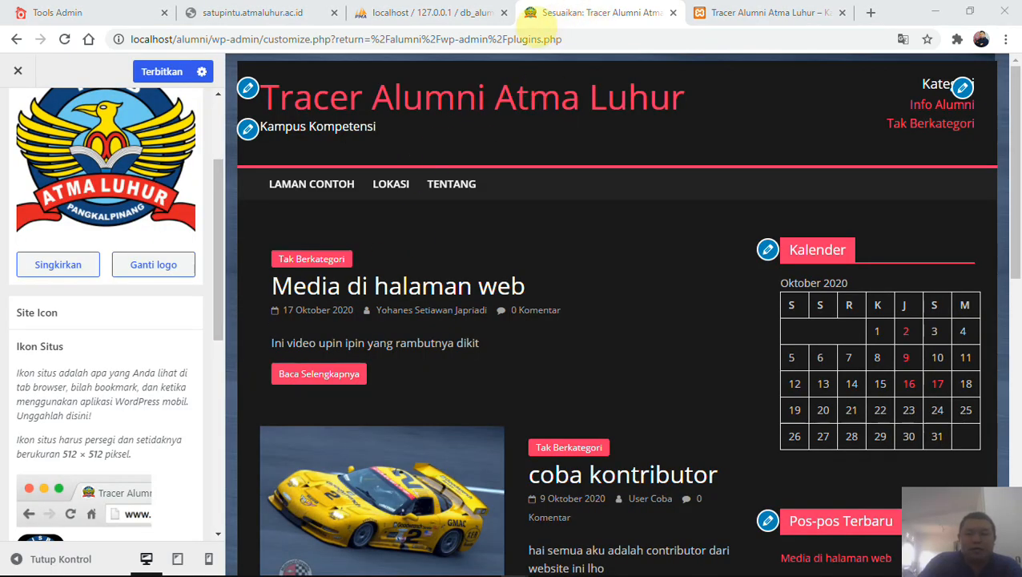
- Set the header visibility to Tampilkan Keduanya and check the logo, site title and tagline in the preview
{"action": "scroll", "coordinate": [160, 401], "scroll_direction": "down", "scroll_amount": 3}
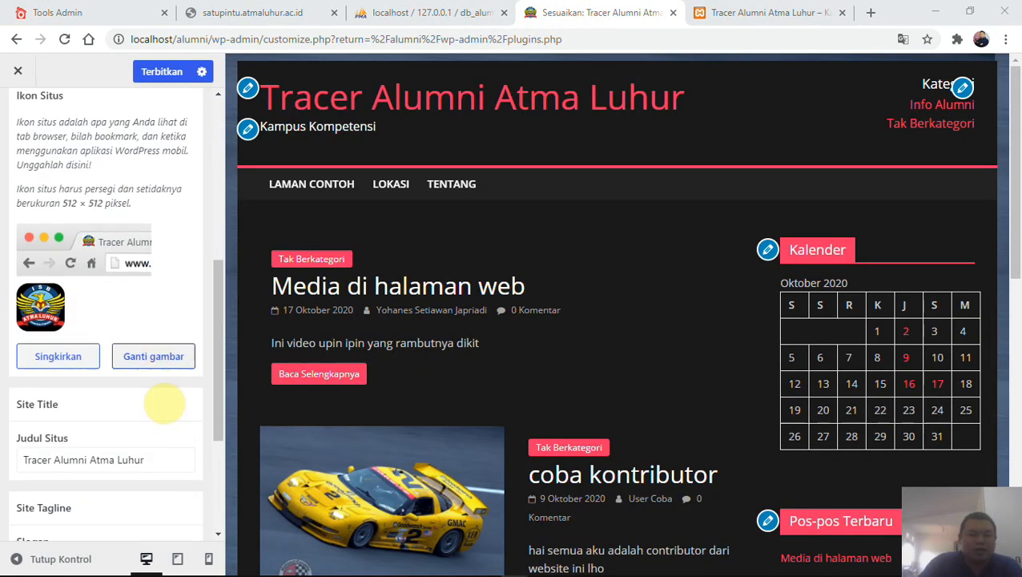
{"action": "scroll", "coordinate": [164, 404], "scroll_direction": "down", "scroll_amount": 2}
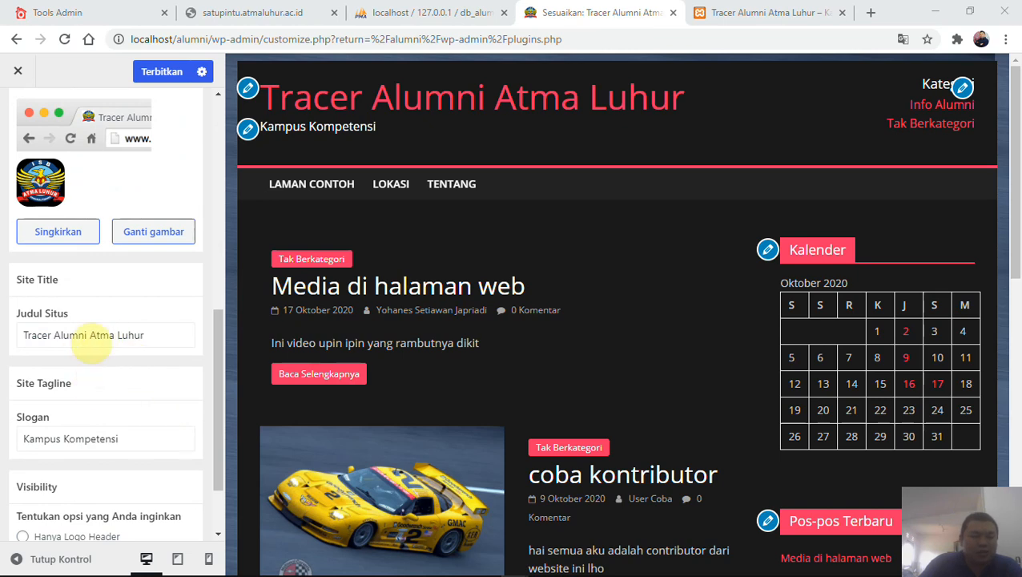
{"action": "scroll", "coordinate": [83, 444], "scroll_direction": "down", "scroll_amount": 1}
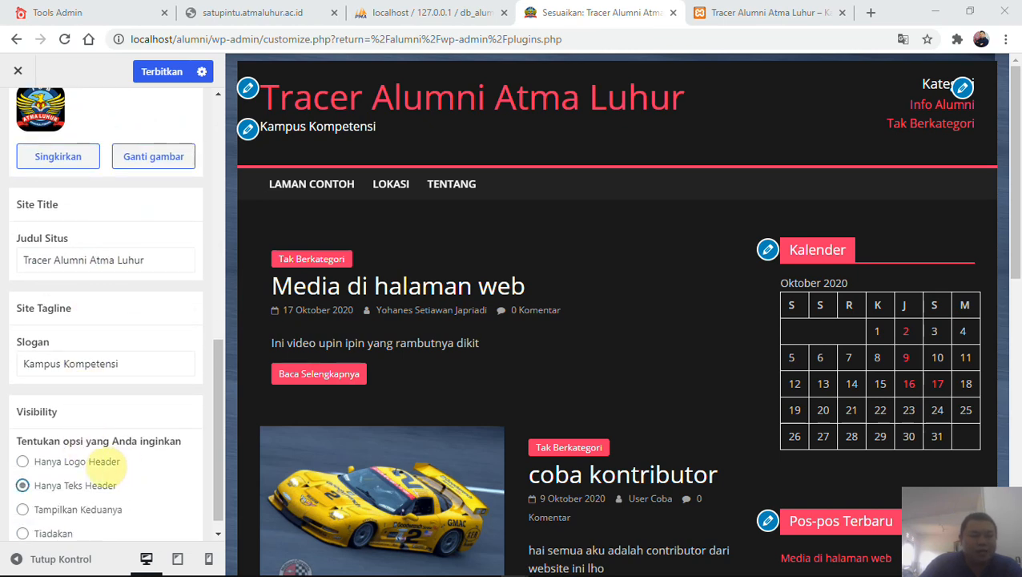
{"action": "scroll", "coordinate": [128, 461], "scroll_direction": "down", "scroll_amount": 1}
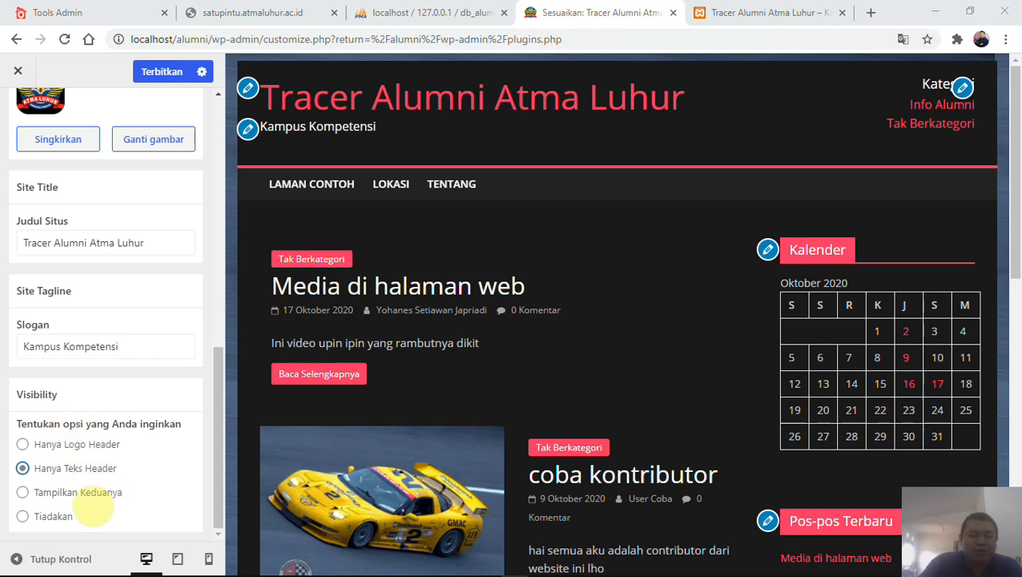
{"action": "left_click", "coordinate": [96, 494]}
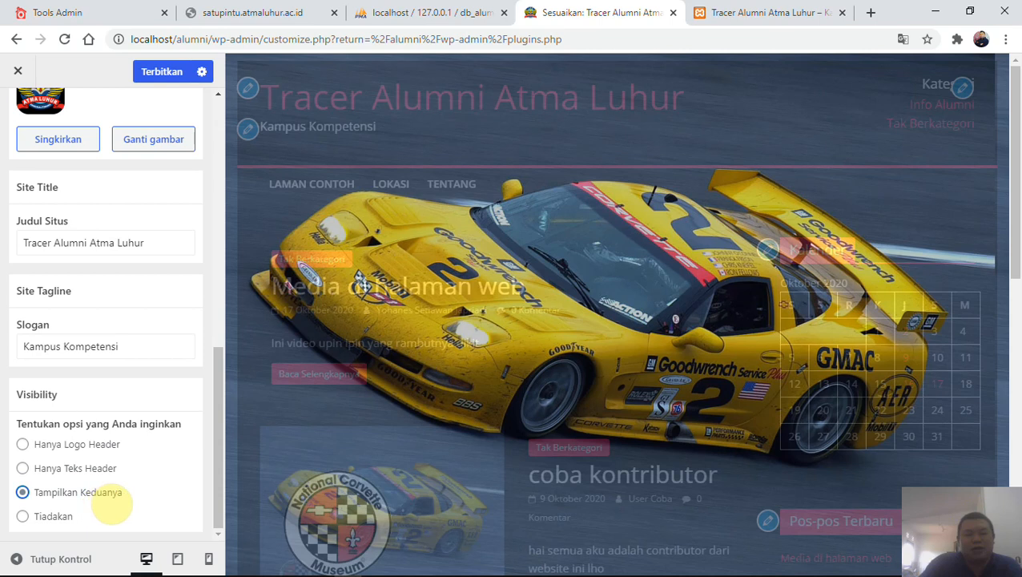
{"action": "scroll", "coordinate": [620, 383], "scroll_direction": "down", "scroll_amount": 5}
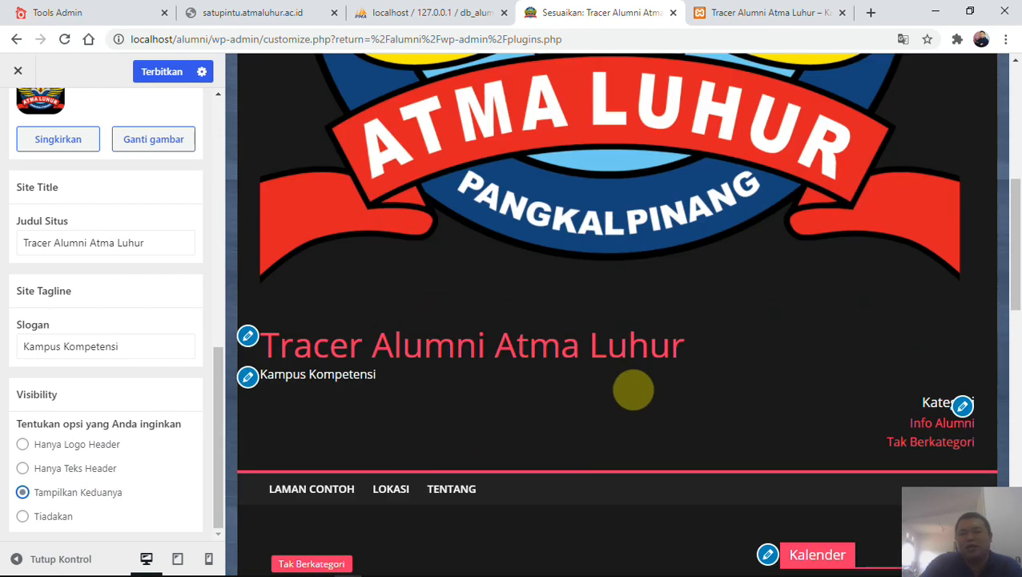
{"action": "scroll", "coordinate": [633, 390], "scroll_direction": "down", "scroll_amount": 3}
{"action": "scroll", "coordinate": [656, 377], "scroll_direction": "up", "scroll_amount": 4}
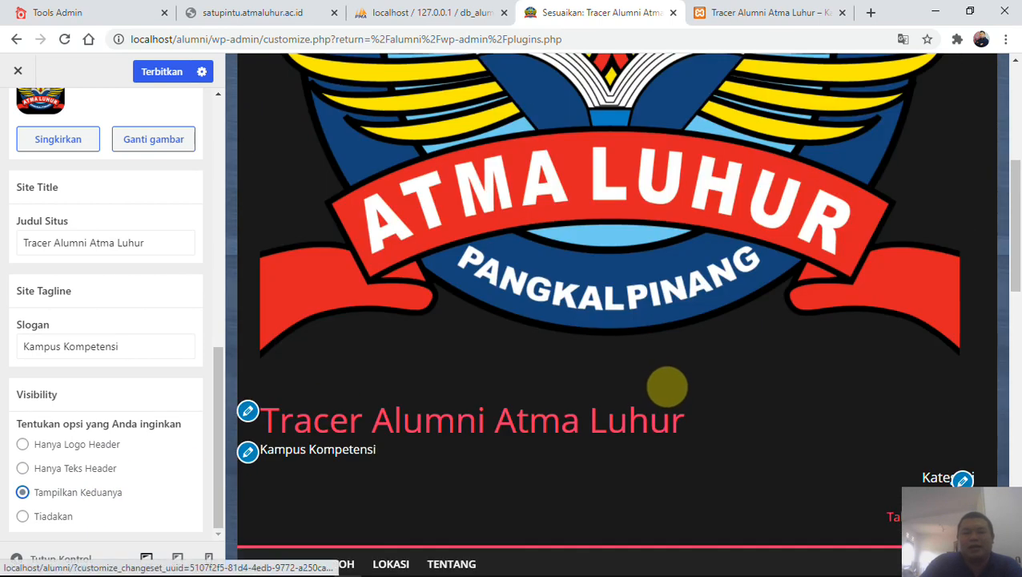
{"action": "scroll", "coordinate": [667, 388], "scroll_direction": "up", "scroll_amount": 5}
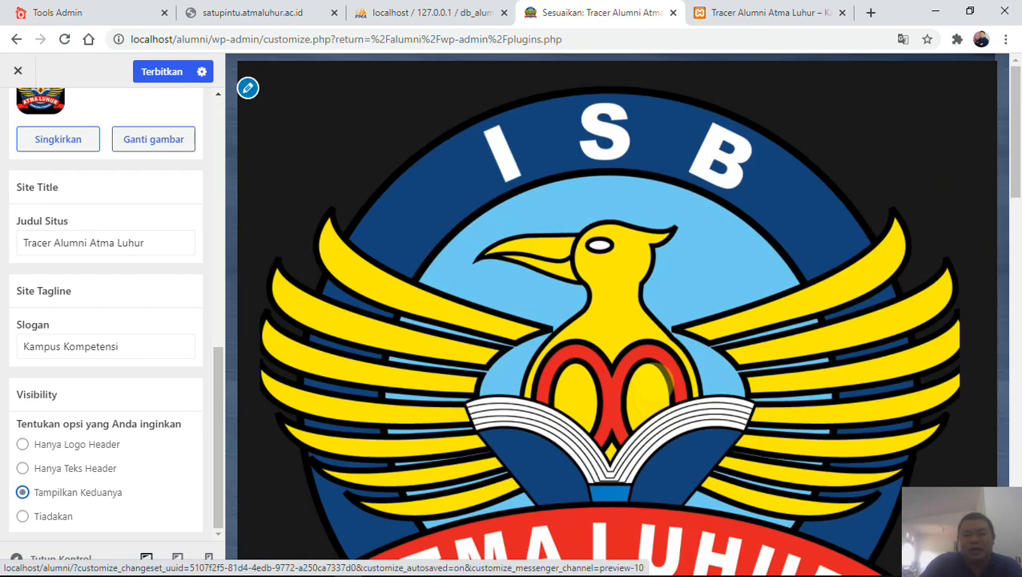
{"action": "scroll", "coordinate": [112, 161], "scroll_direction": "up", "scroll_amount": 3}
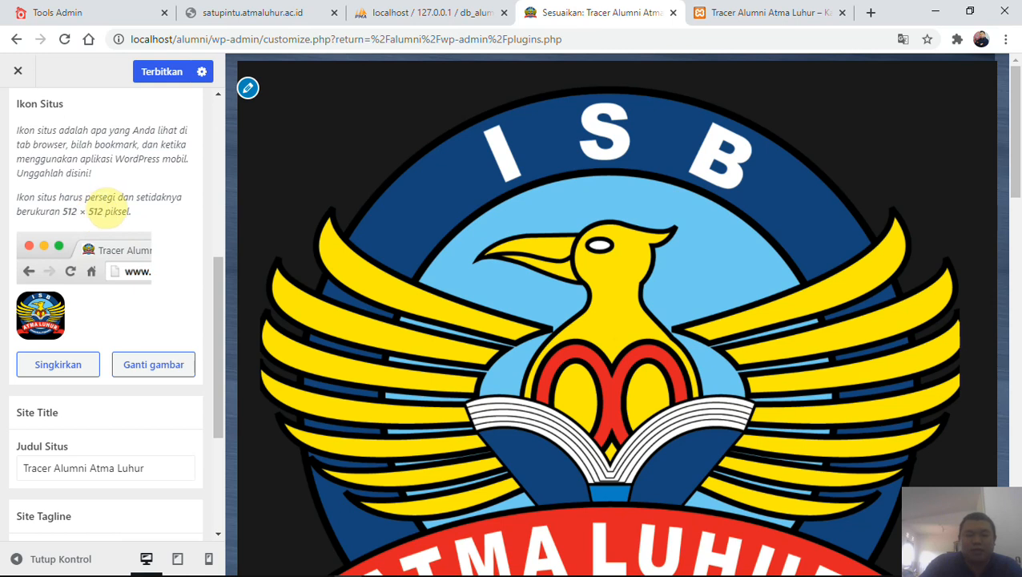
{"action": "scroll", "coordinate": [128, 211], "scroll_direction": "up", "scroll_amount": 5}
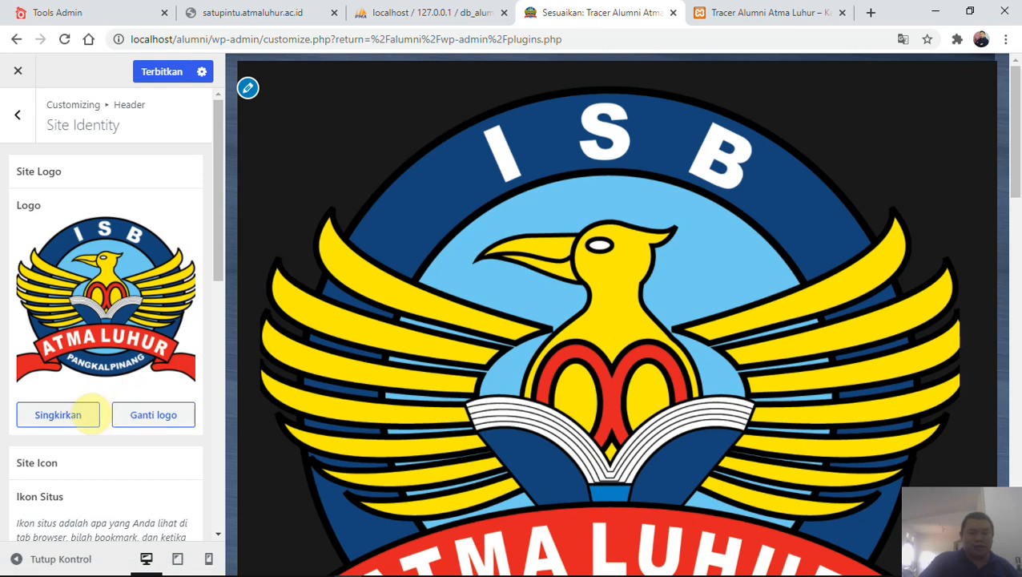
- Open the site logo chooser, then switch to File Explorer's ISB folder and duplicate "logo ISB atma luhur_final.png"
{"action": "left_click", "coordinate": [153, 414]}
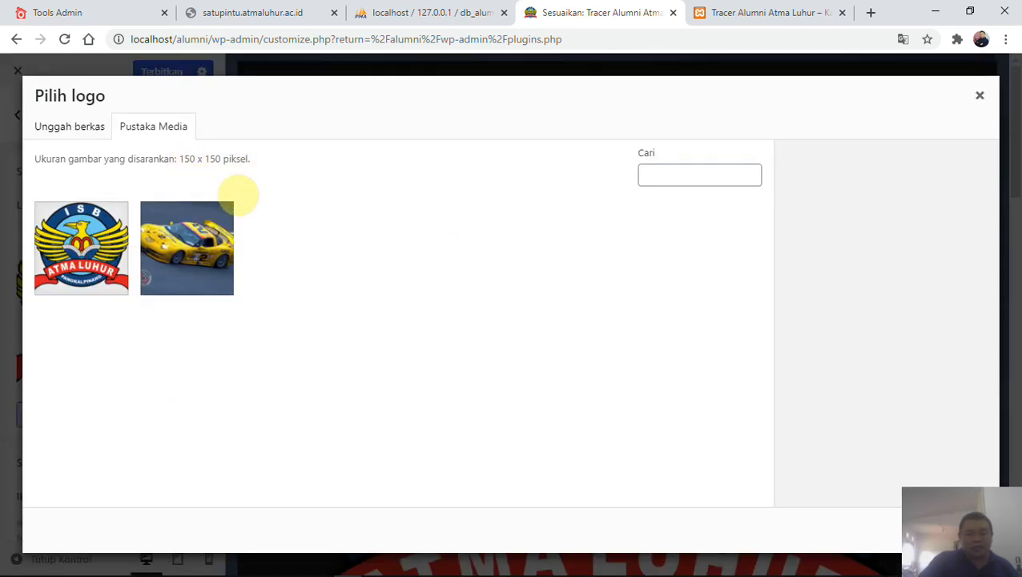
{"action": "key", "text": "super"}
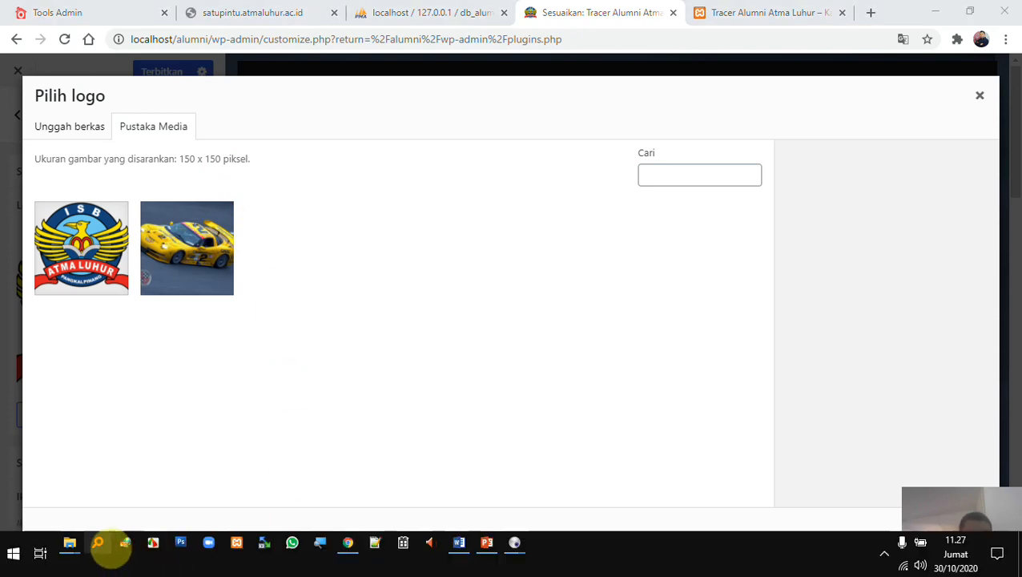
{"action": "mouse_move", "coordinate": [81, 556]}
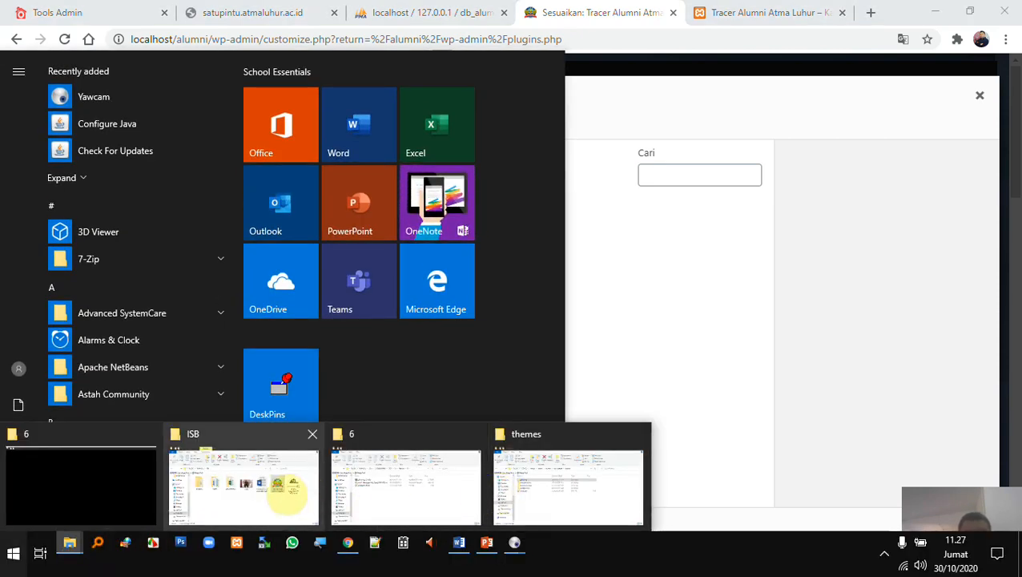
{"action": "left_click", "coordinate": [288, 490]}
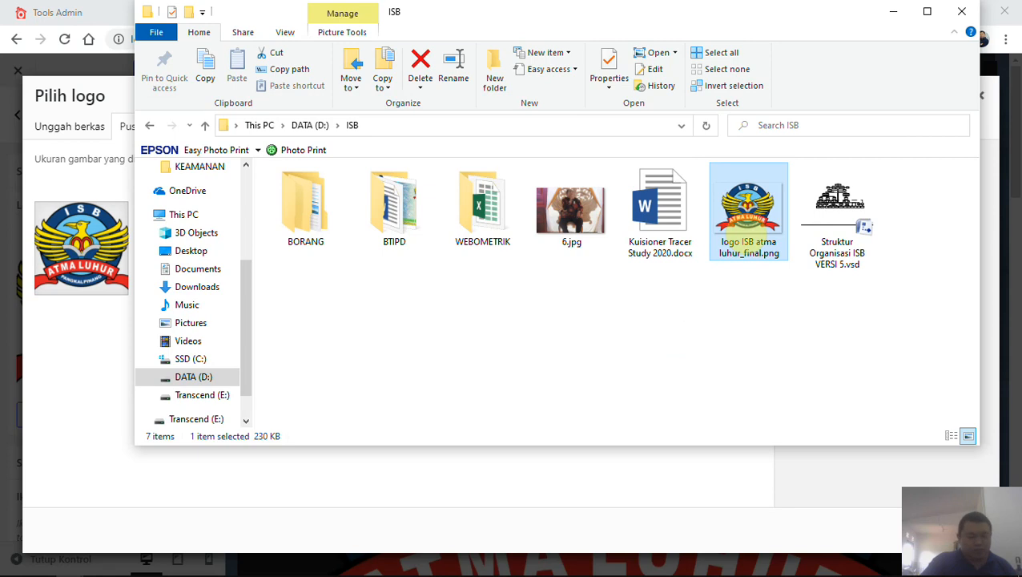
{"action": "key", "text": "ctrl+c"}
{"action": "key", "text": "ctrl+v"}
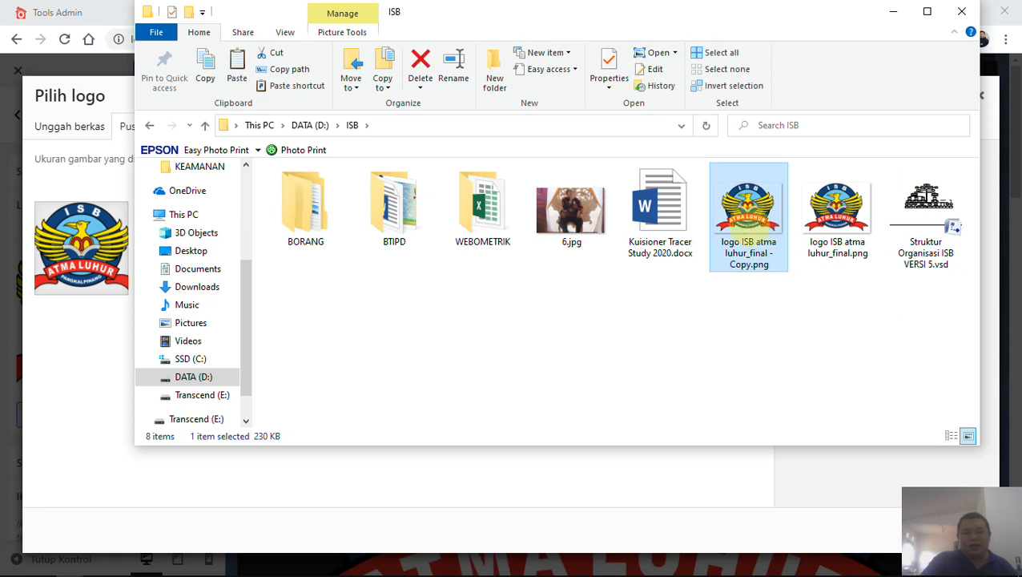
- Edit the copied logo in Paint, resize it to 150 pixels wide with the aspect ratio kept, save it and close Paint
{"action": "right_click", "coordinate": [742, 225]}
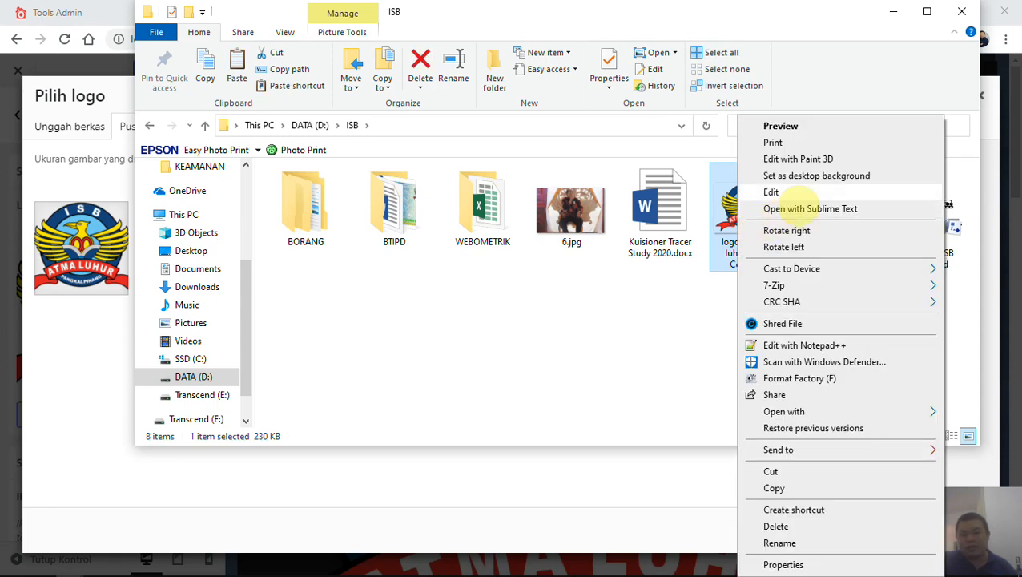
{"action": "left_click", "coordinate": [789, 193]}
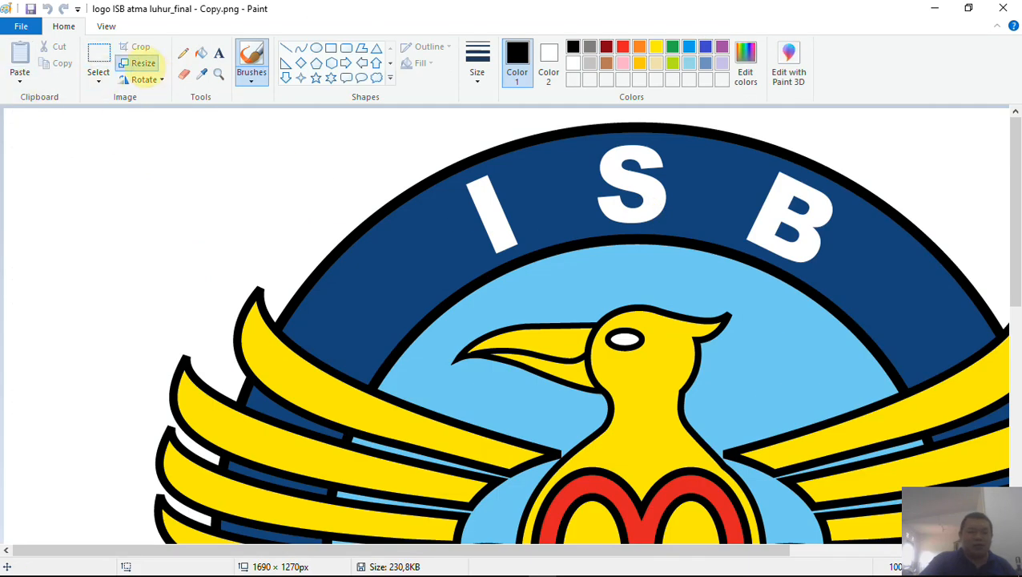
{"action": "left_click", "coordinate": [142, 62]}
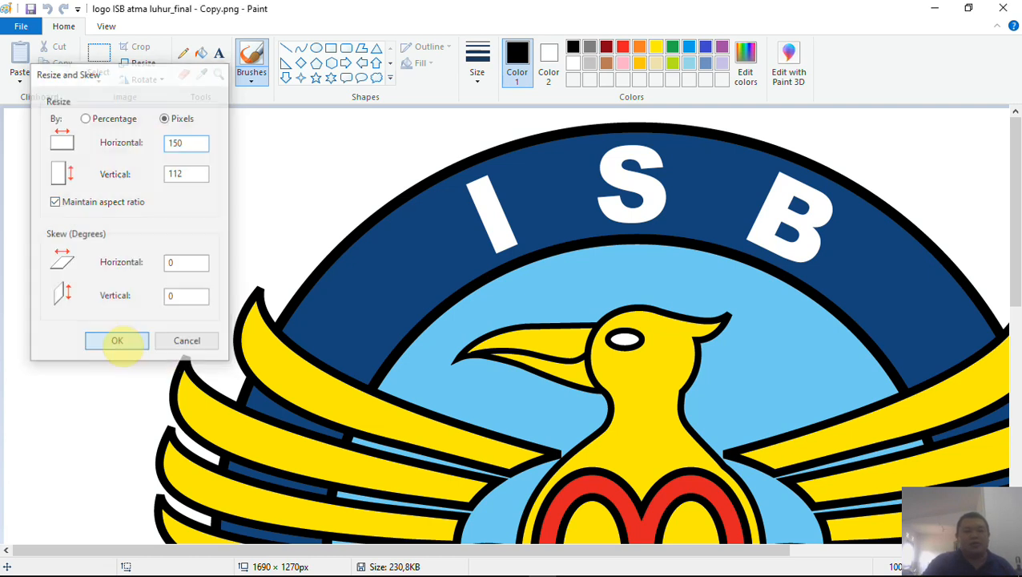
{"action": "left_click", "coordinate": [118, 342]}
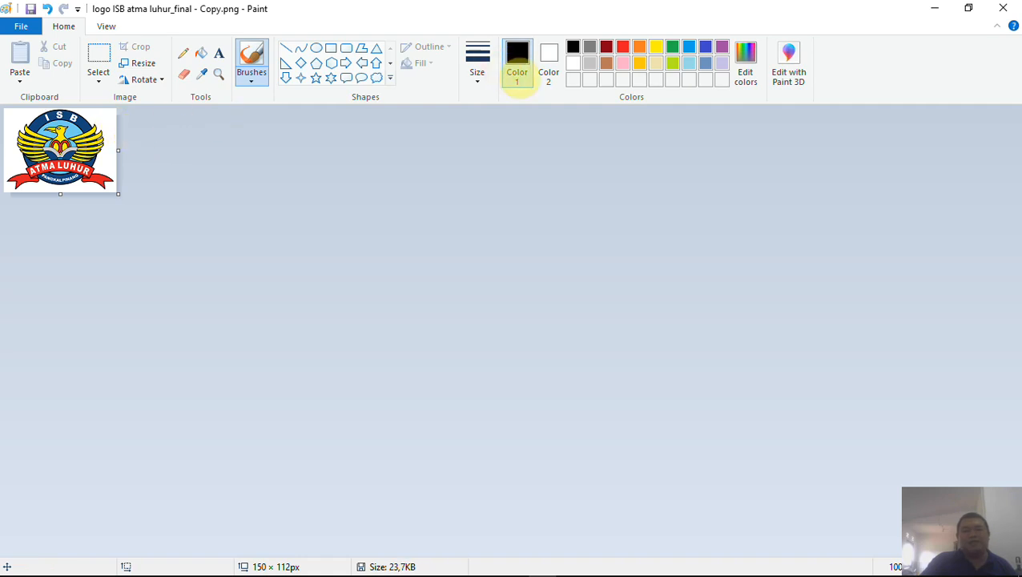
{"action": "left_click", "coordinate": [1002, 8]}
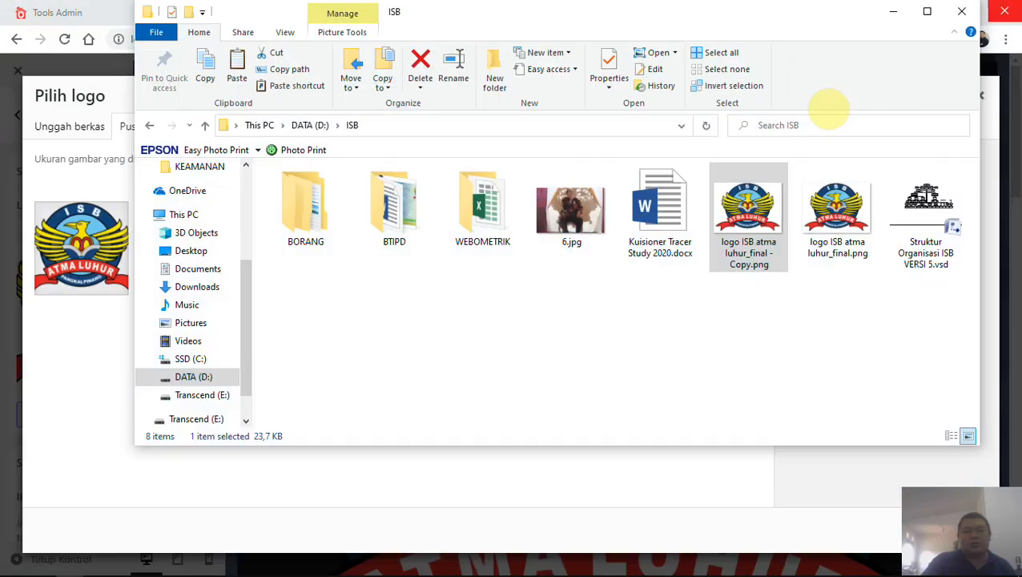
- Upload the resized logo copy to the media library and set it as the site logo with the suggested crop
{"action": "left_click_drag", "start_coordinate": [745, 208], "coordinate": [103, 360]}
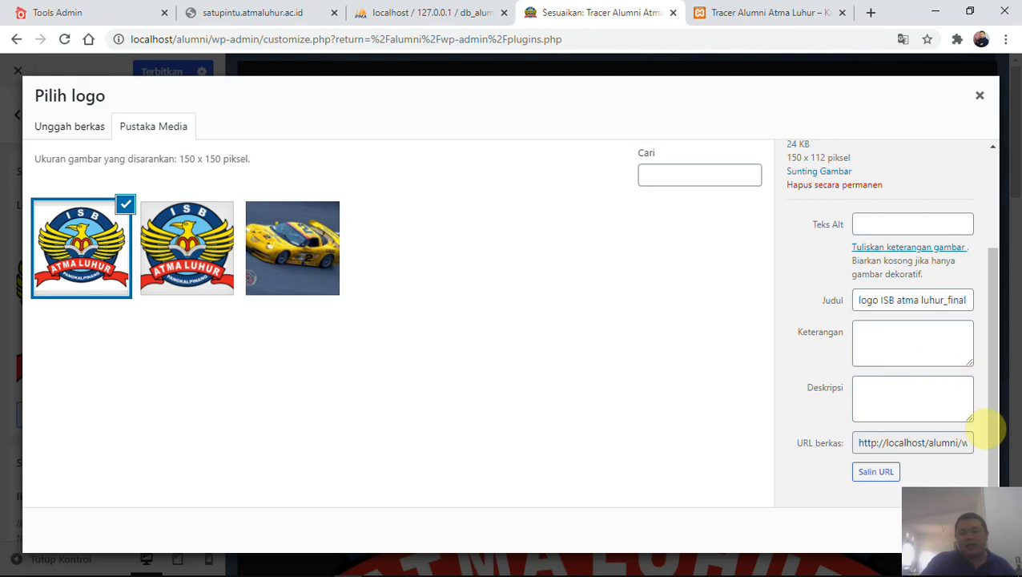
{"action": "left_click", "coordinate": [968, 532]}
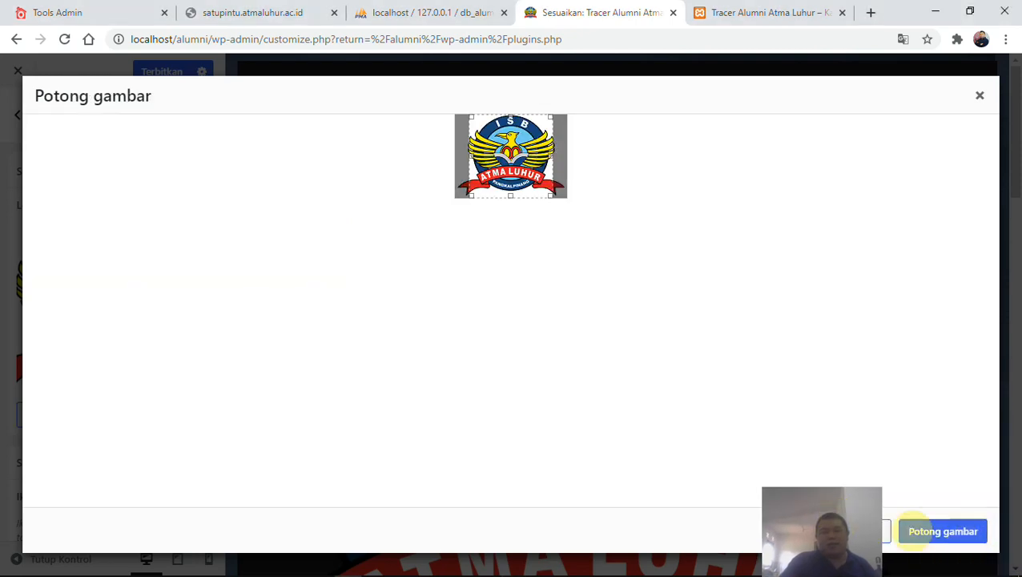
{"action": "left_click", "coordinate": [953, 531]}
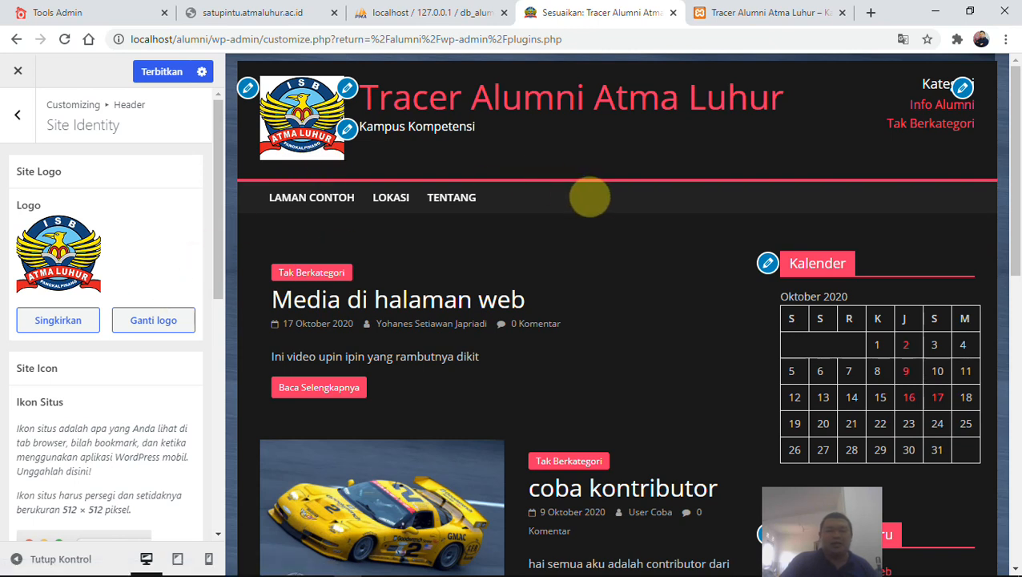
{"action": "scroll", "coordinate": [169, 303], "scroll_direction": "down", "scroll_amount": 6}
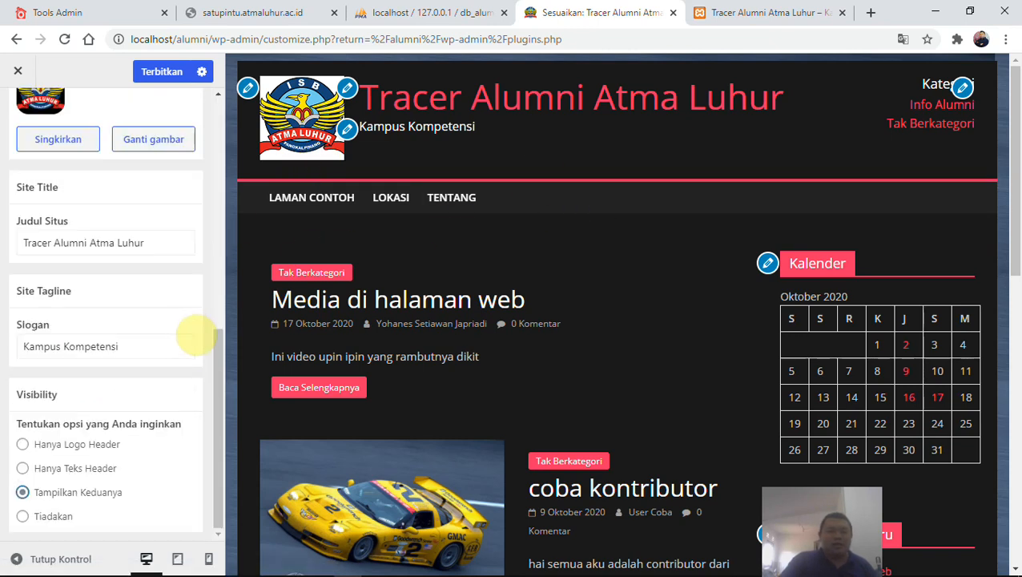
{"action": "scroll", "coordinate": [120, 342], "scroll_direction": "up", "scroll_amount": 6}
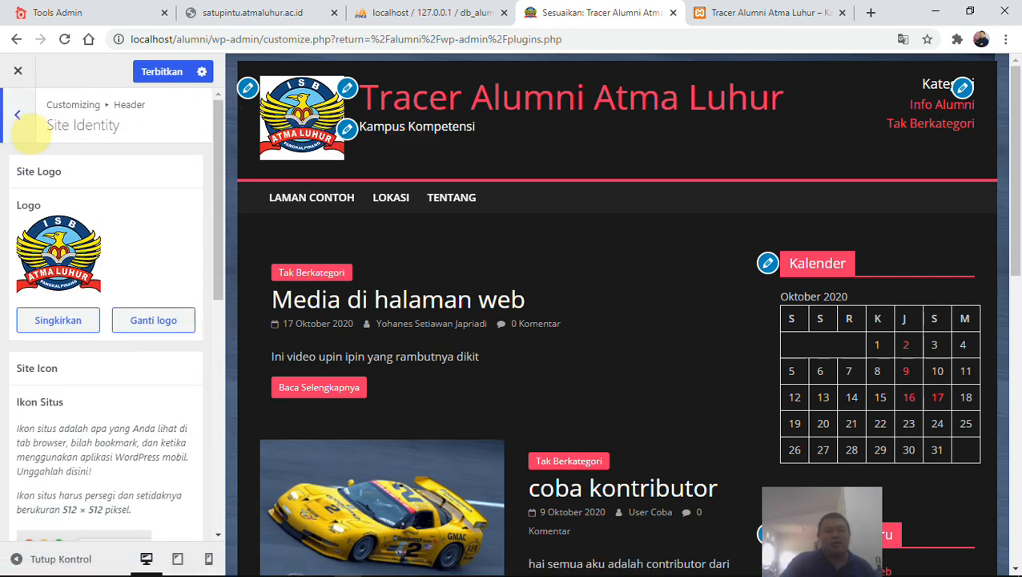
{"action": "left_click", "coordinate": [24, 128]}
{"action": "left_click", "coordinate": [210, 200]}
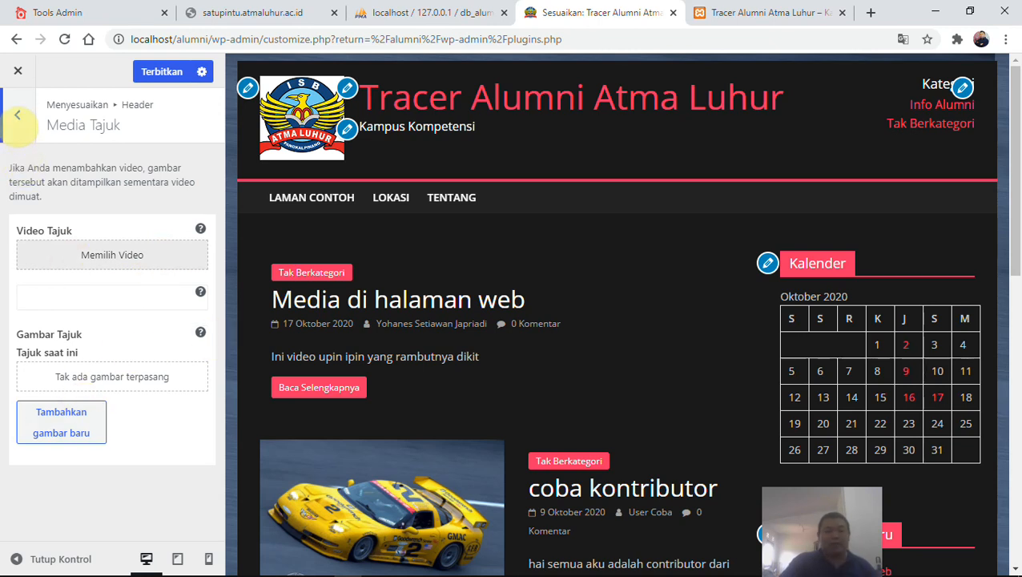
{"action": "left_click", "coordinate": [17, 115]}
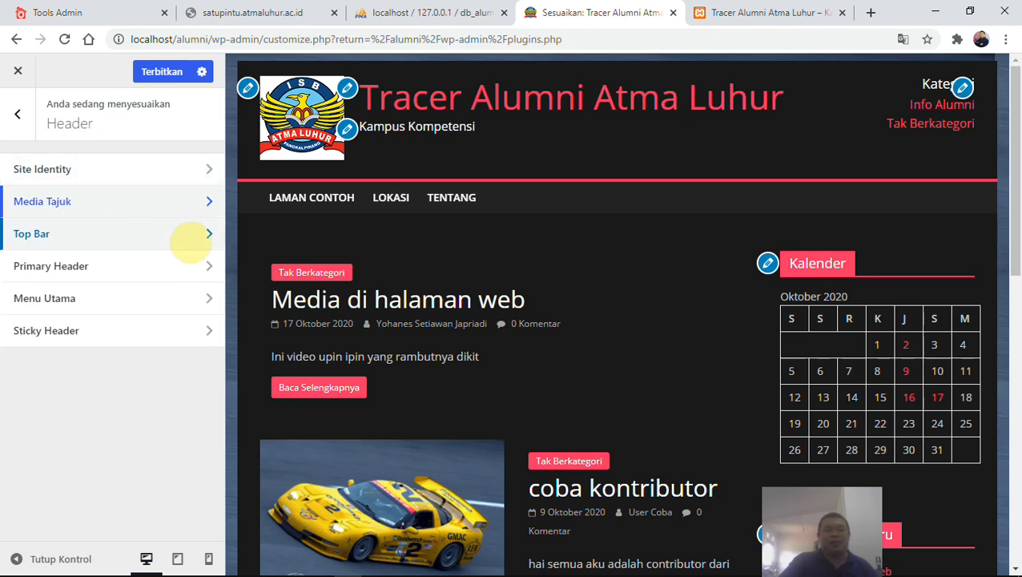
- Enable the date display and the Berita Baru option in the header's Top Bar settings
{"action": "left_click", "coordinate": [209, 233]}
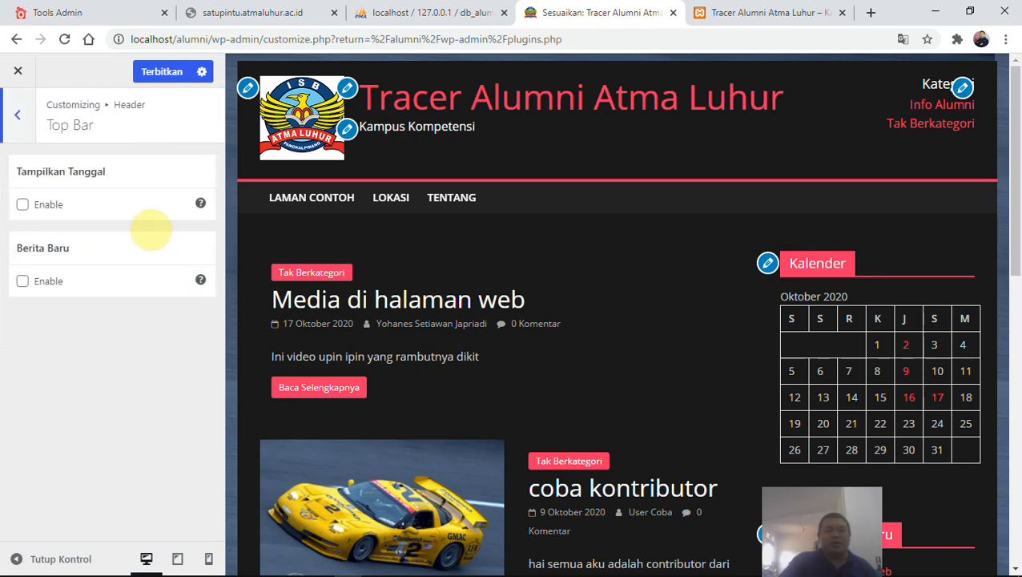
{"action": "left_click", "coordinate": [24, 204]}
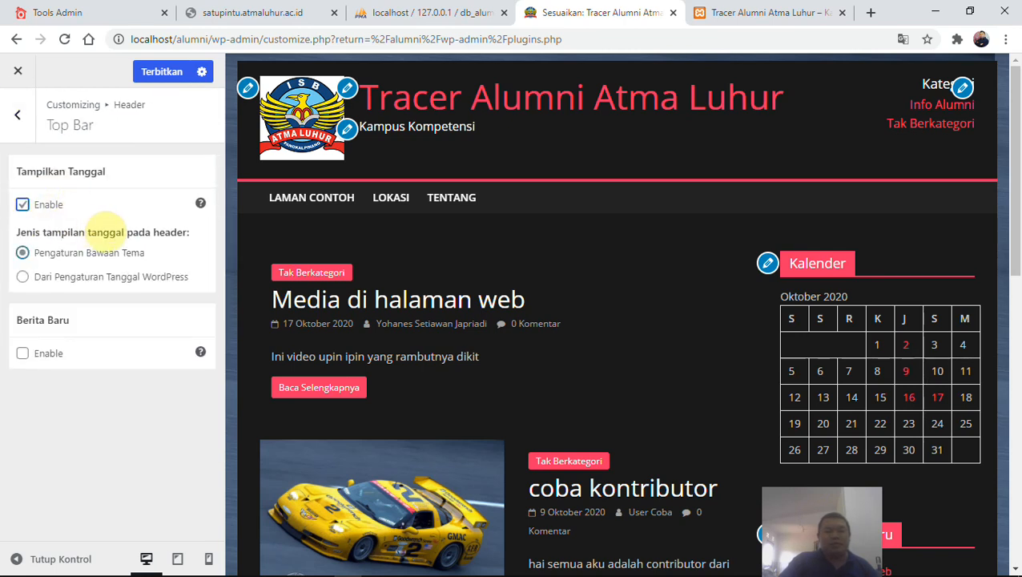
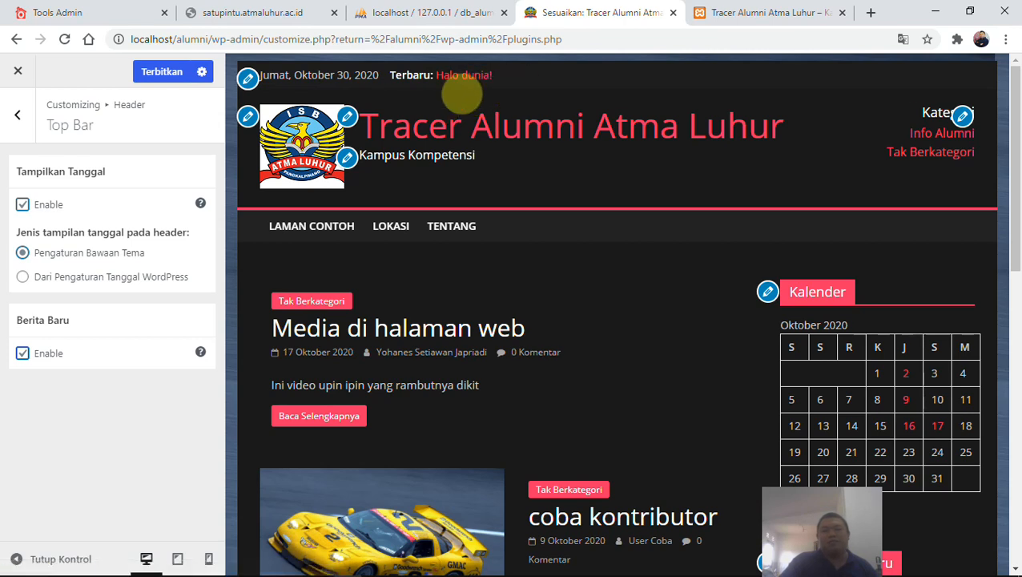
{"action": "left_click", "coordinate": [21, 122]}
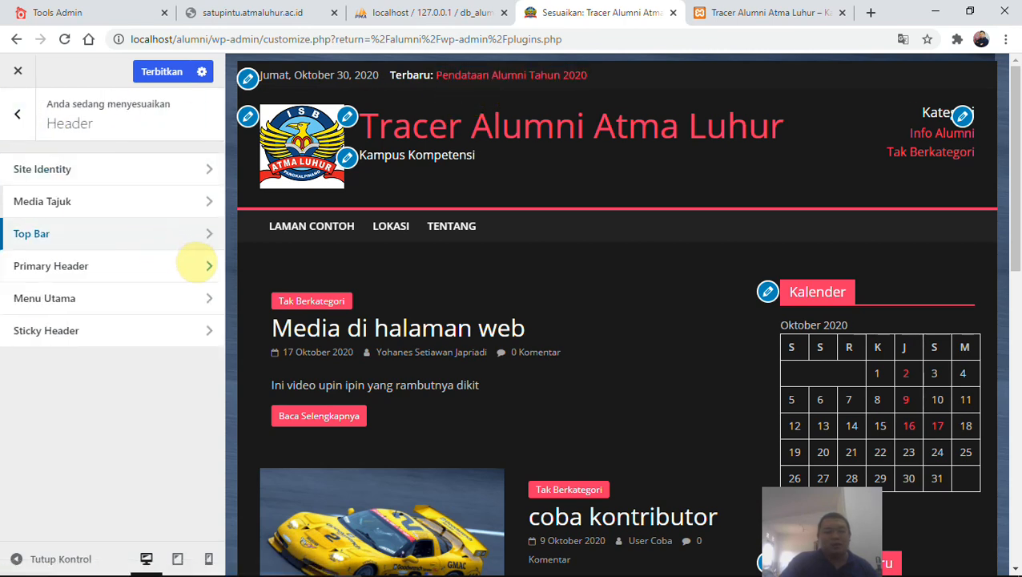
{"action": "left_click", "coordinate": [210, 272]}
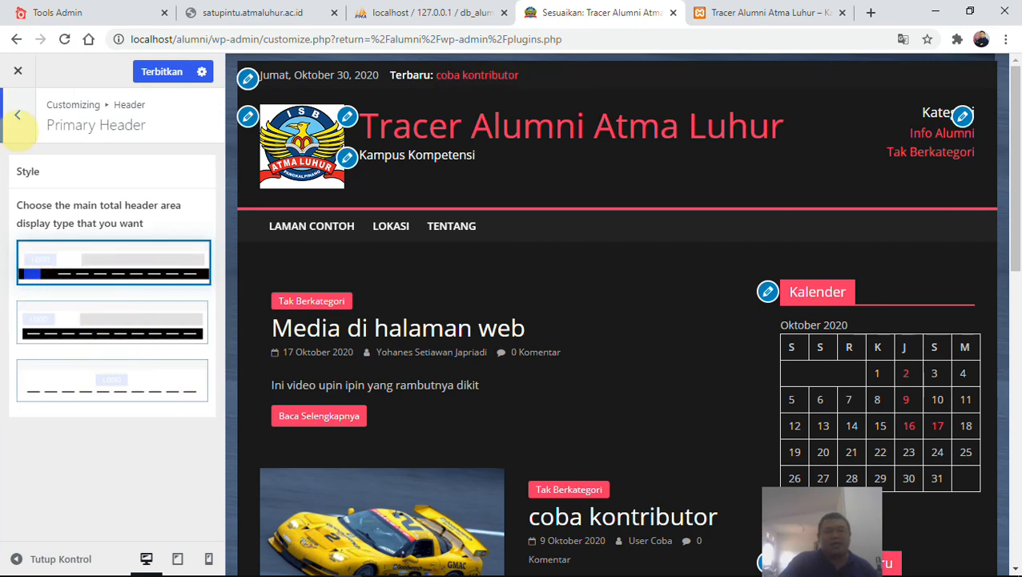
{"action": "left_click", "coordinate": [17, 117]}
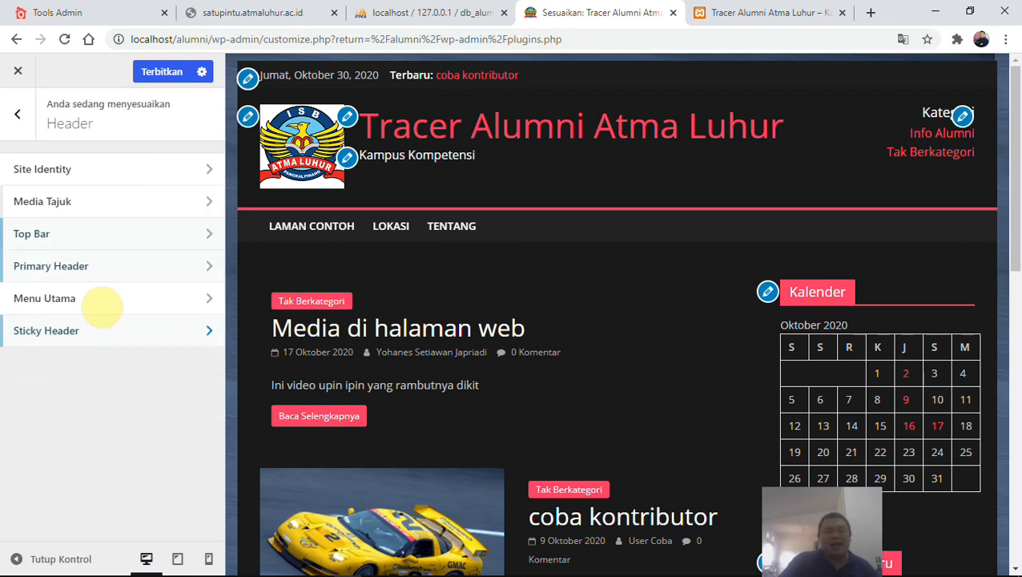
- Enable the home icon, search icon, random post and responsive menu style in the header's Menu Utama settings
{"action": "left_click", "coordinate": [210, 307]}
{"action": "left_click", "coordinate": [22, 204]}
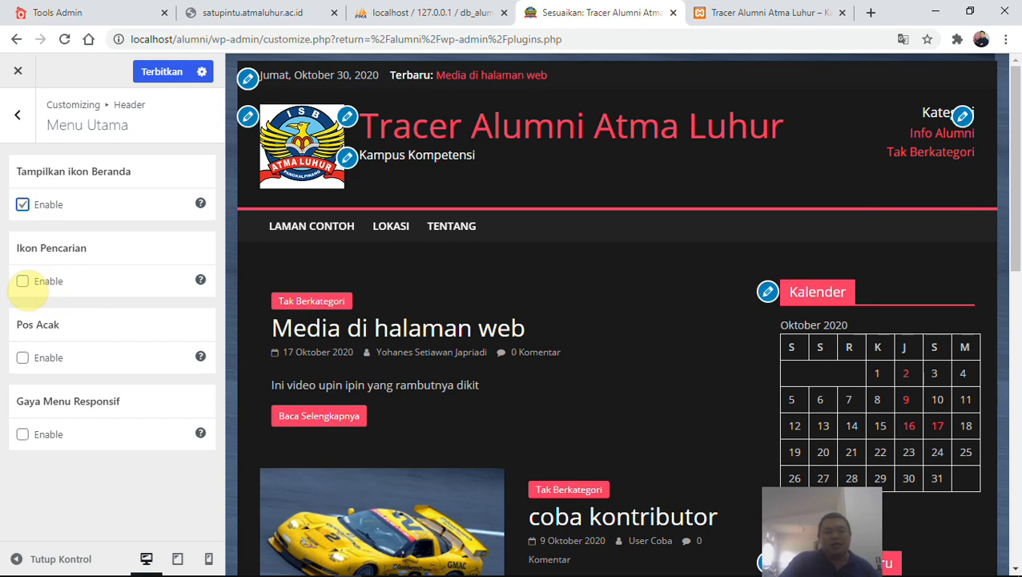
{"action": "left_click", "coordinate": [22, 281]}
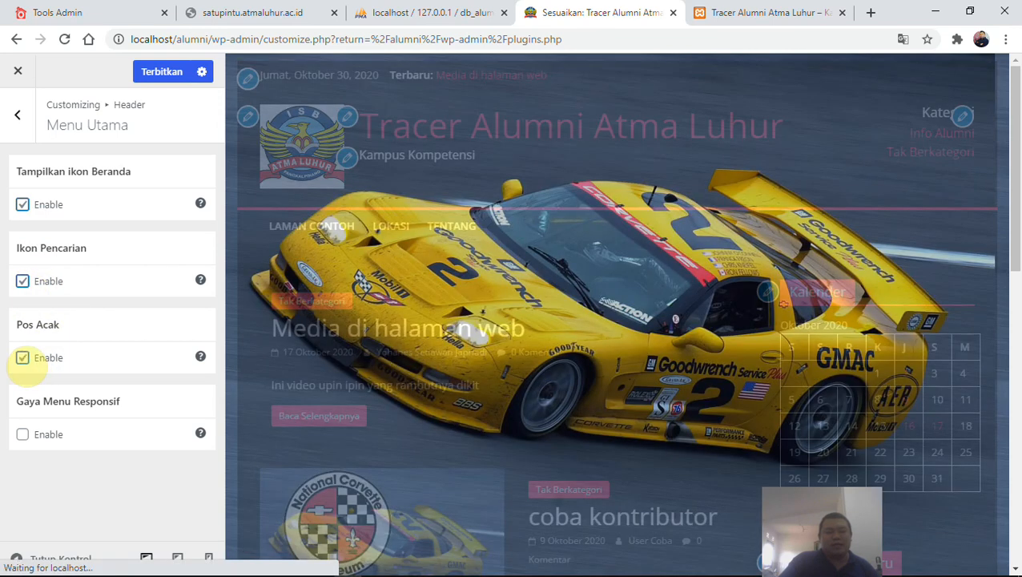
{"action": "left_click", "coordinate": [24, 437]}
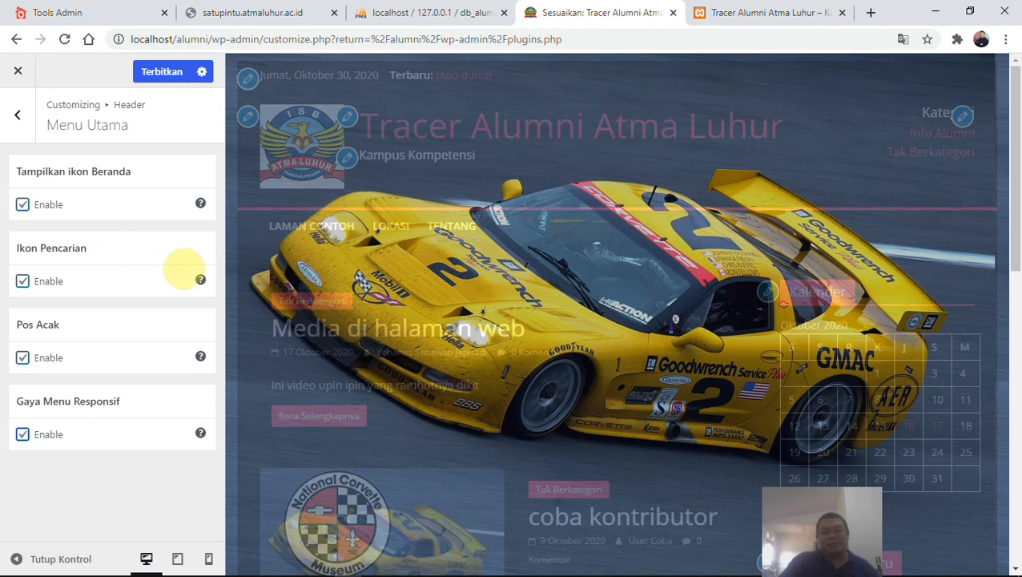
{"action": "left_click_drag", "start_coordinate": [828, 495], "coordinate": [968, 496]}
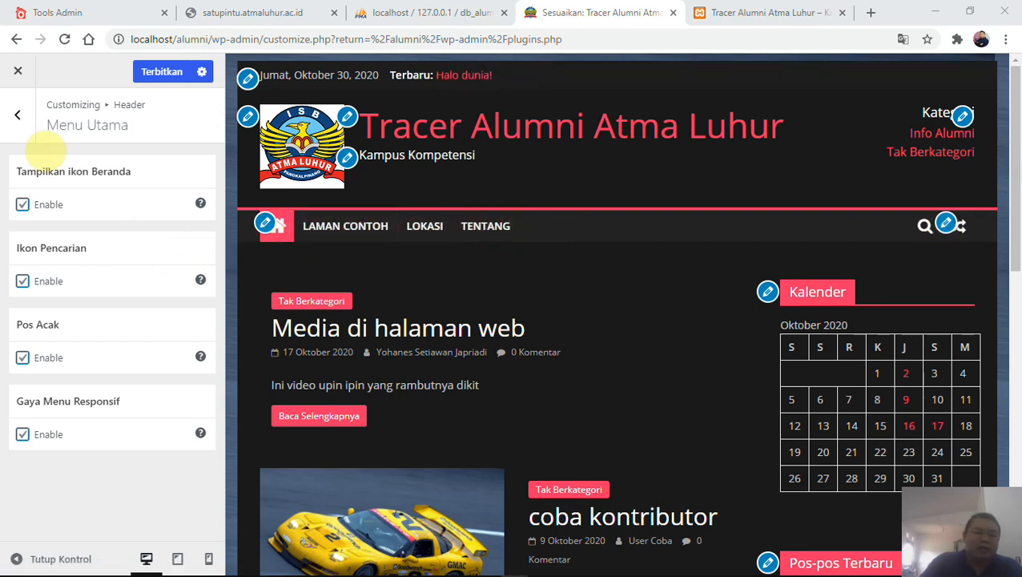
- Review the Sticky Header settings and the Single Post settings of the Content section
{"action": "left_click", "coordinate": [18, 115]}
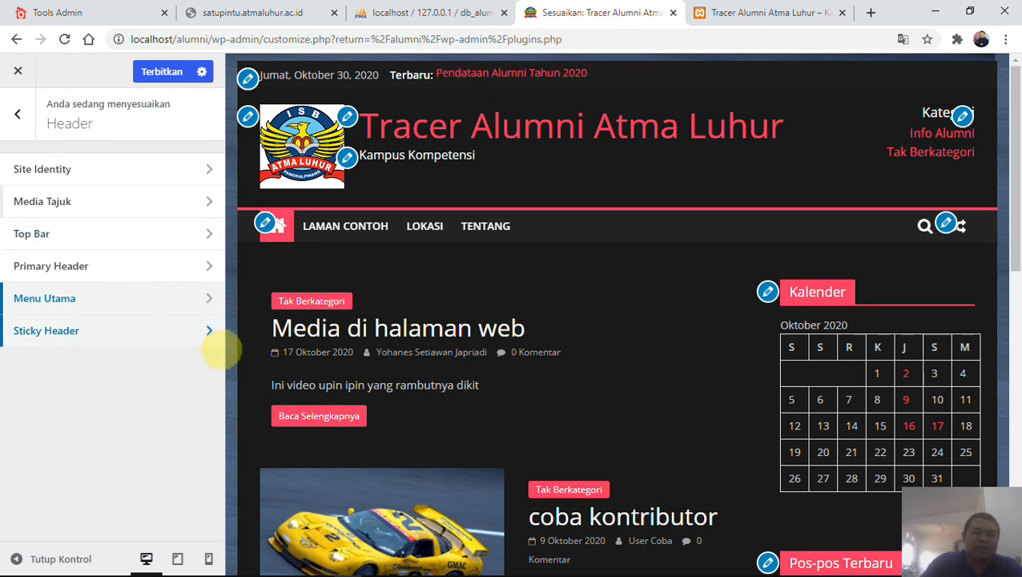
{"action": "left_click", "coordinate": [210, 332]}
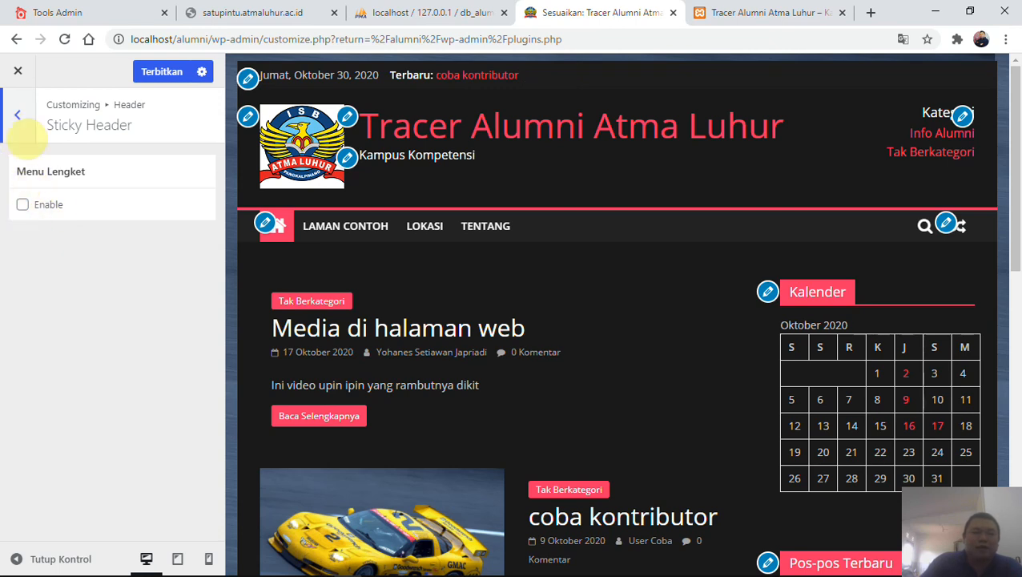
{"action": "left_click", "coordinate": [18, 115]}
{"action": "left_click", "coordinate": [18, 126]}
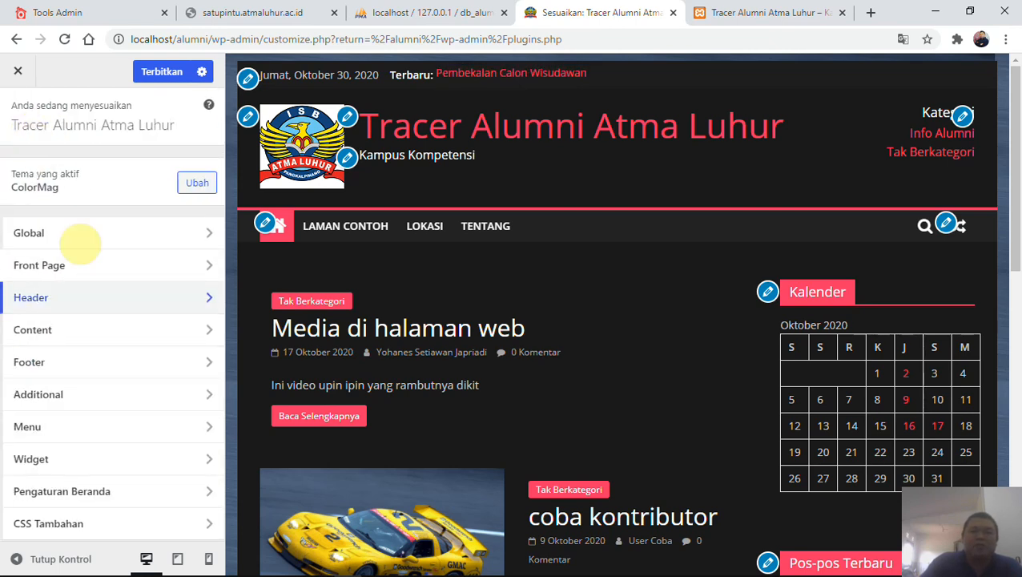
{"action": "left_click", "coordinate": [210, 338]}
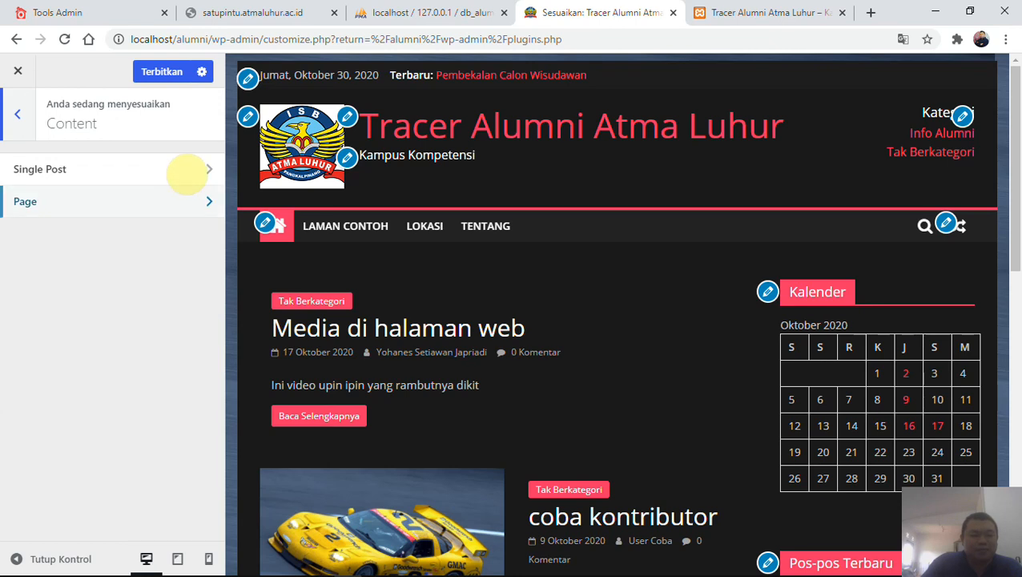
{"action": "left_click", "coordinate": [211, 176]}
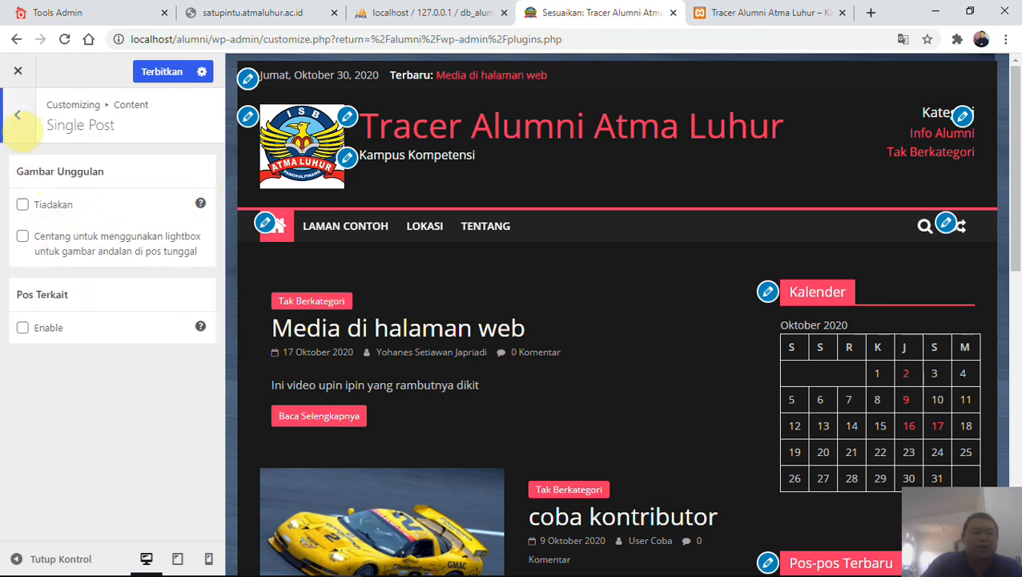
{"action": "left_click", "coordinate": [17, 116]}
{"action": "left_click", "coordinate": [16, 118]}
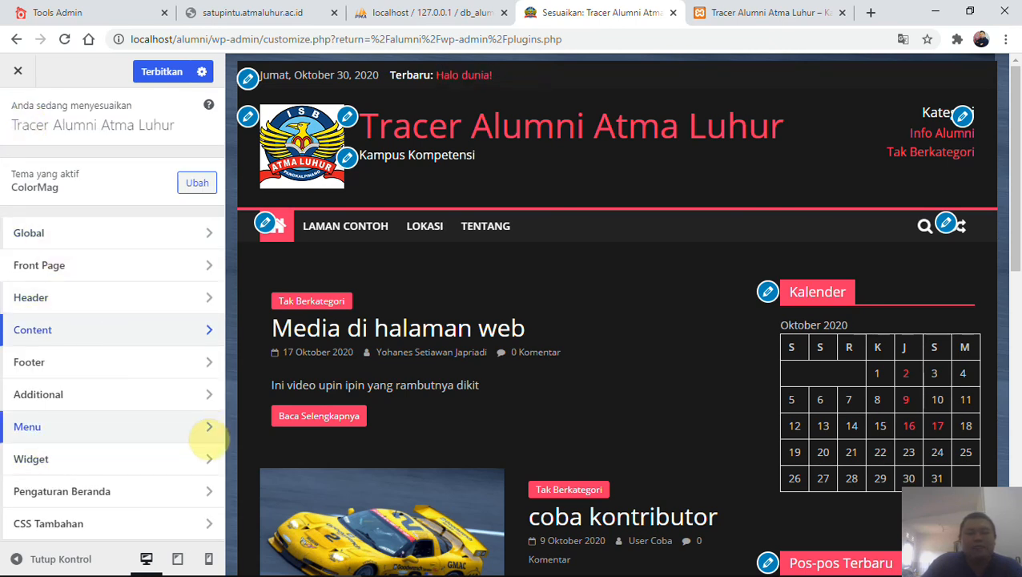
- Create a new menu named topmenu and assign it to the Menu Utama location
{"action": "left_click", "coordinate": [208, 429]}
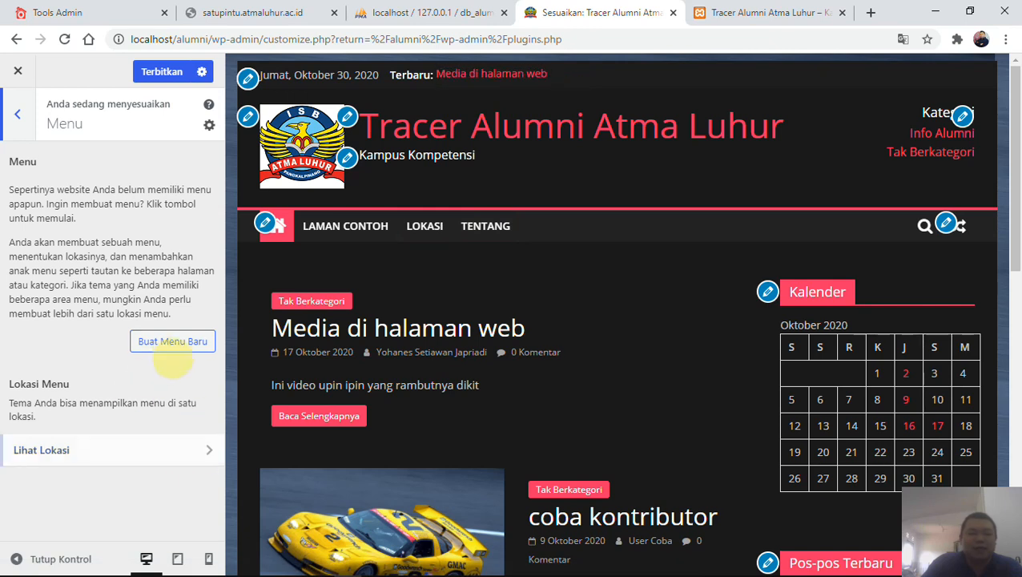
{"action": "left_click", "coordinate": [173, 341]}
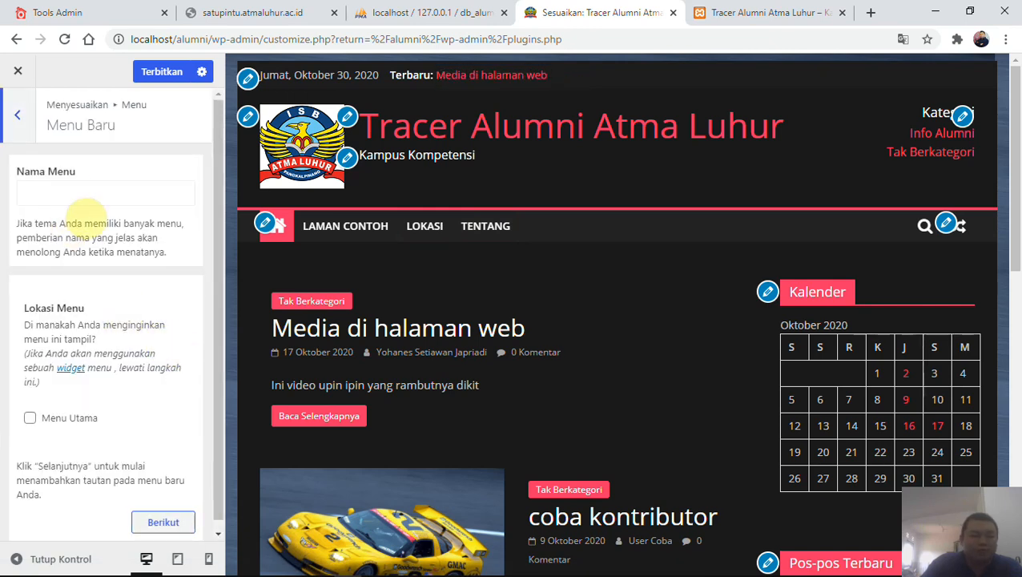
{"action": "left_click", "coordinate": [76, 194]}
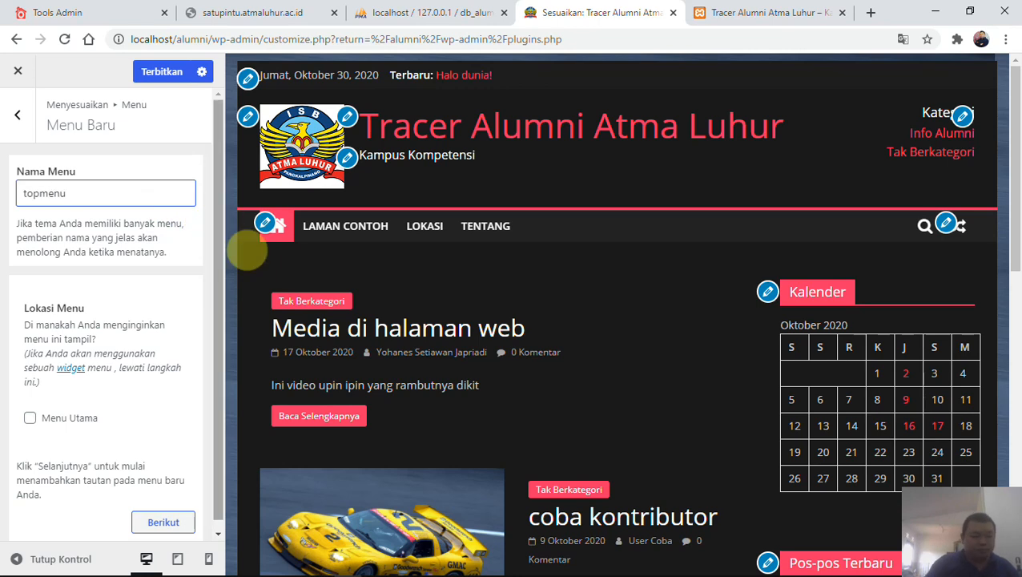
{"action": "scroll", "coordinate": [62, 331], "scroll_direction": "down", "scroll_amount": 1}
{"action": "left_click", "coordinate": [76, 417]}
{"action": "left_click", "coordinate": [72, 410]}
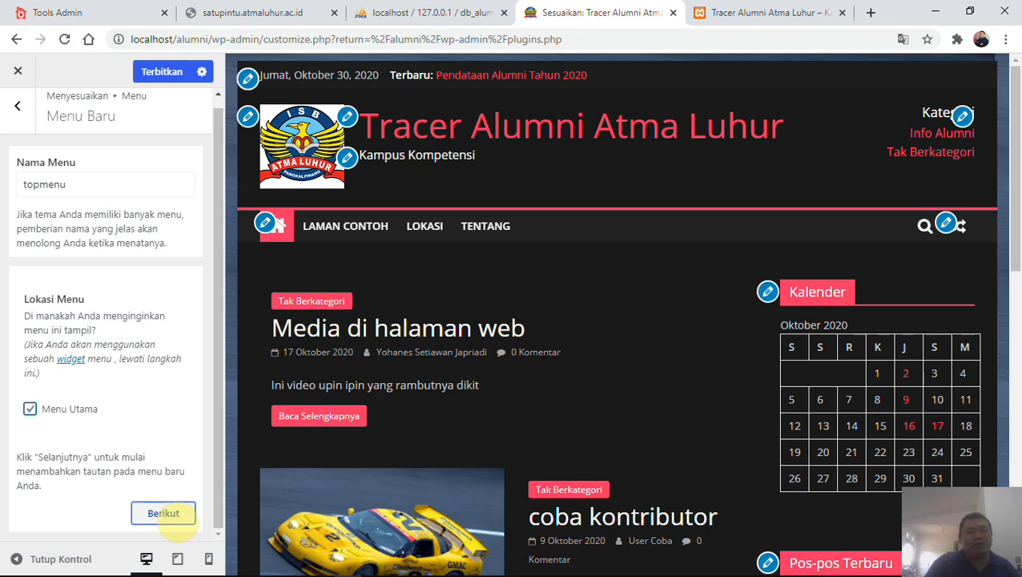
{"action": "left_click", "coordinate": [163, 513]}
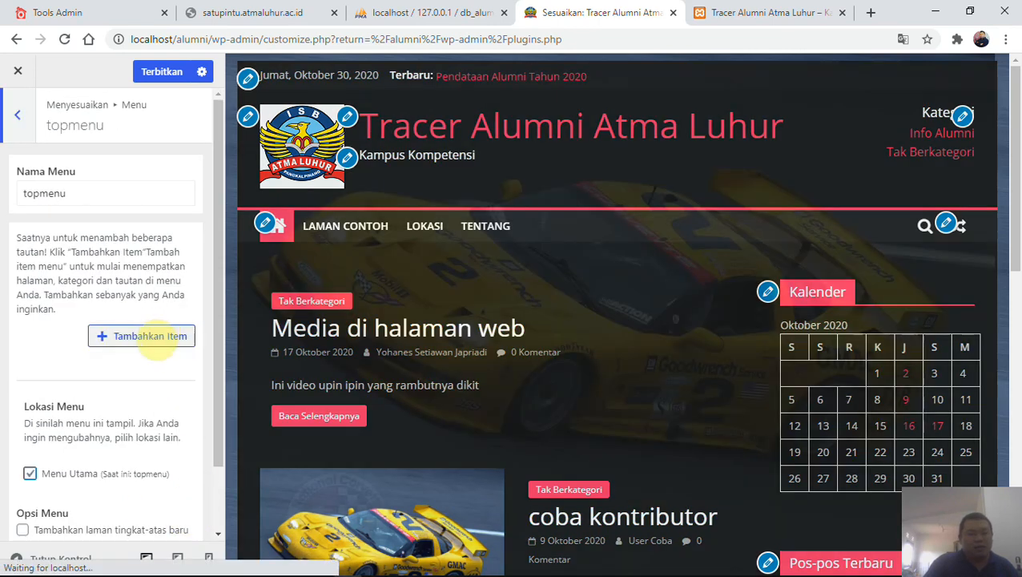
- Add the Beranda, Lokasi and Tentang pages to topmenu, leaving out Laman Contoh
{"action": "scroll", "coordinate": [154, 341], "scroll_direction": "down", "scroll_amount": 1}
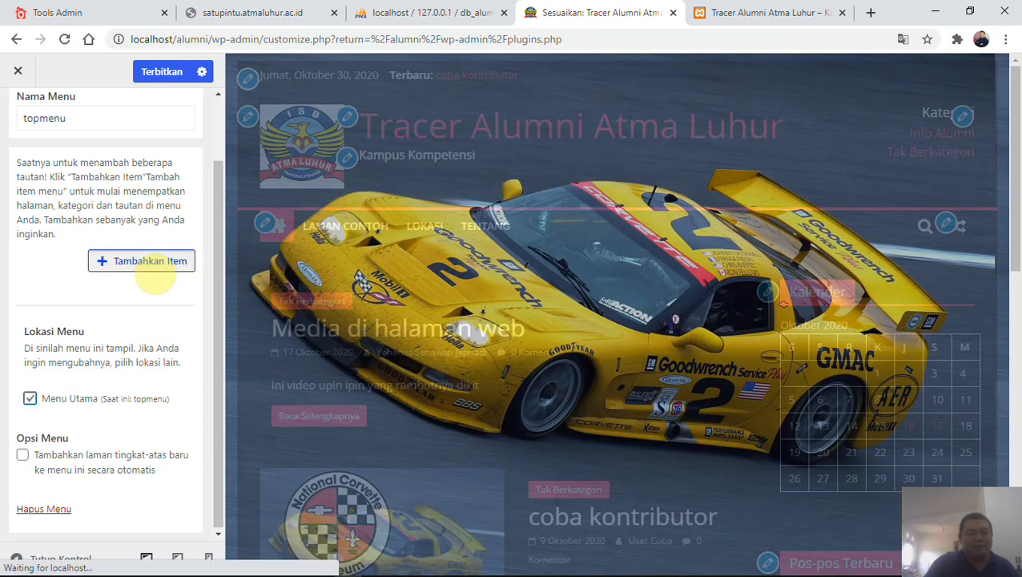
{"action": "left_click", "coordinate": [158, 260]}
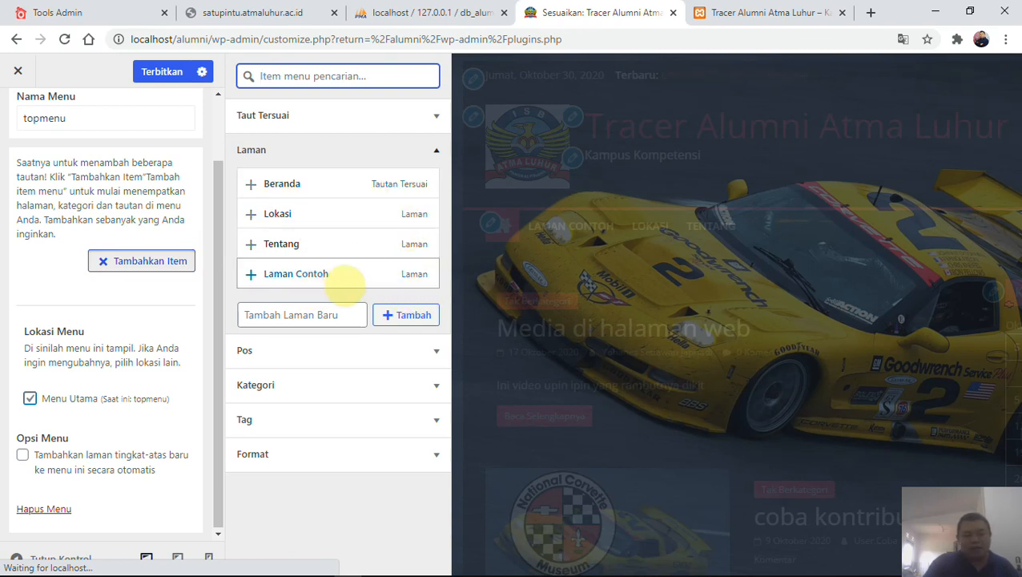
{"action": "left_click", "coordinate": [344, 280]}
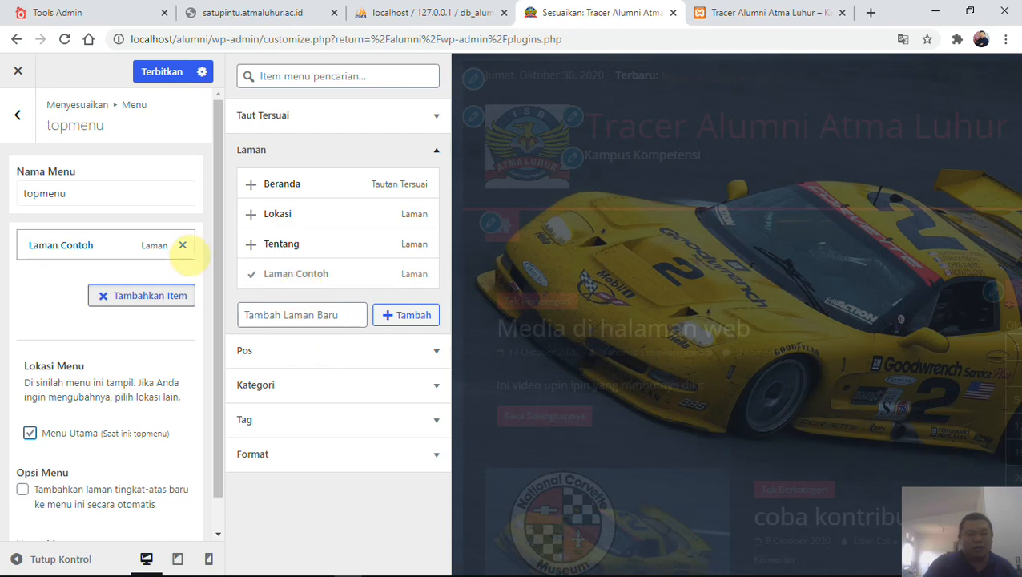
{"action": "left_click", "coordinate": [182, 245]}
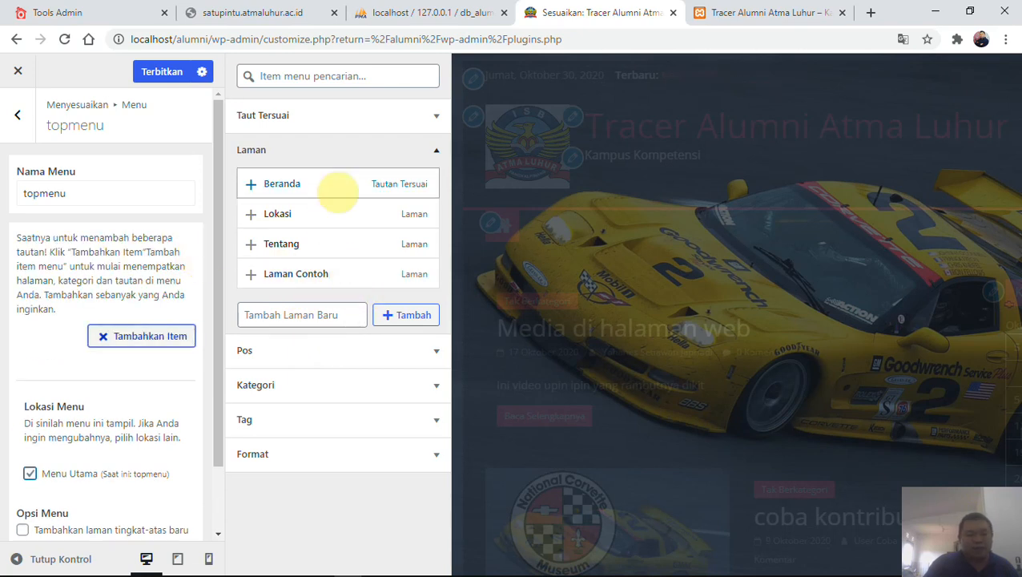
{"action": "left_click", "coordinate": [312, 192]}
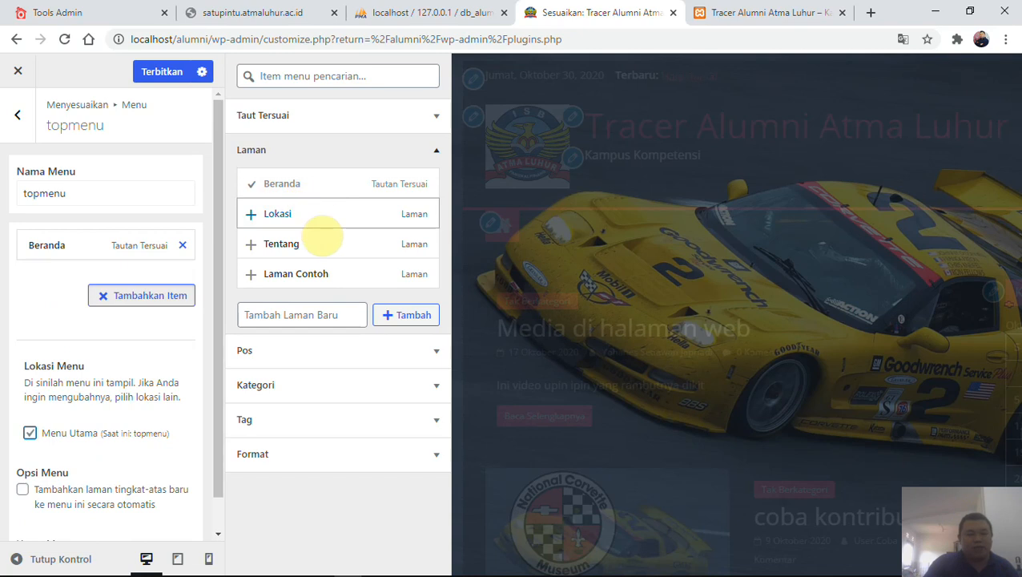
{"action": "left_click", "coordinate": [315, 224]}
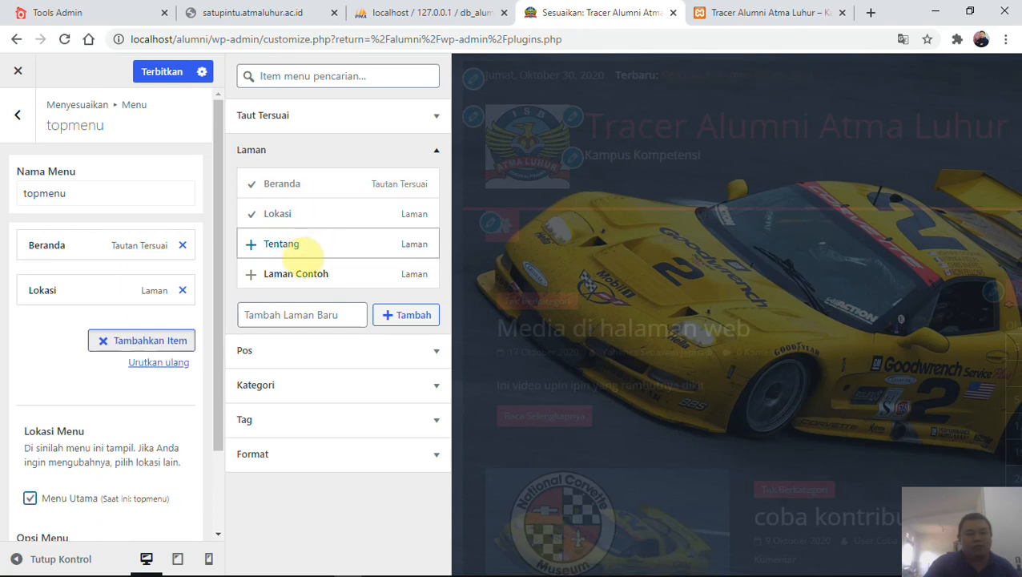
{"action": "left_click", "coordinate": [309, 253]}
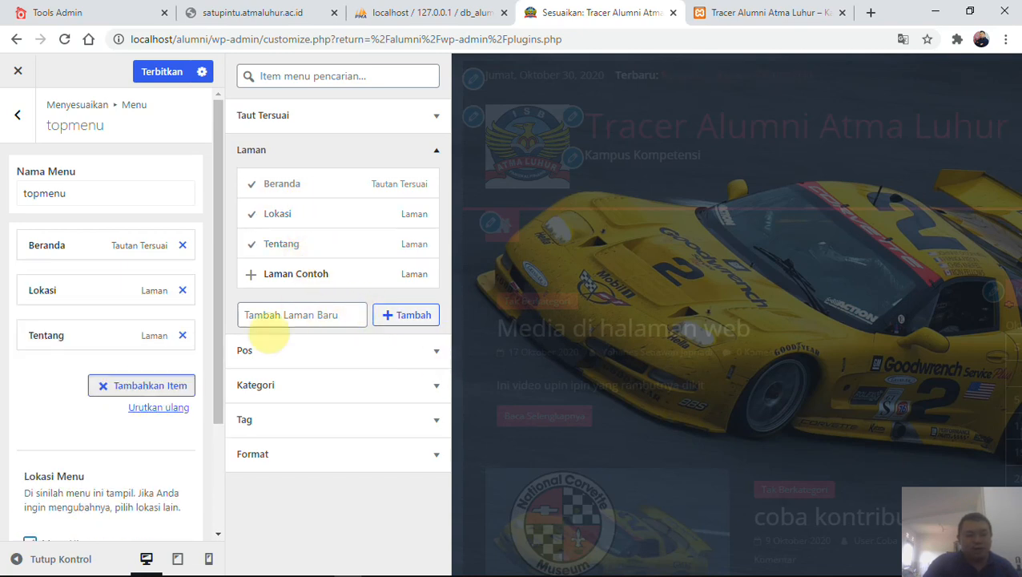
- Add the Info Alumni category to topmenu and publish the customizer changes
{"action": "scroll", "coordinate": [192, 412], "scroll_direction": "down", "scroll_amount": 2}
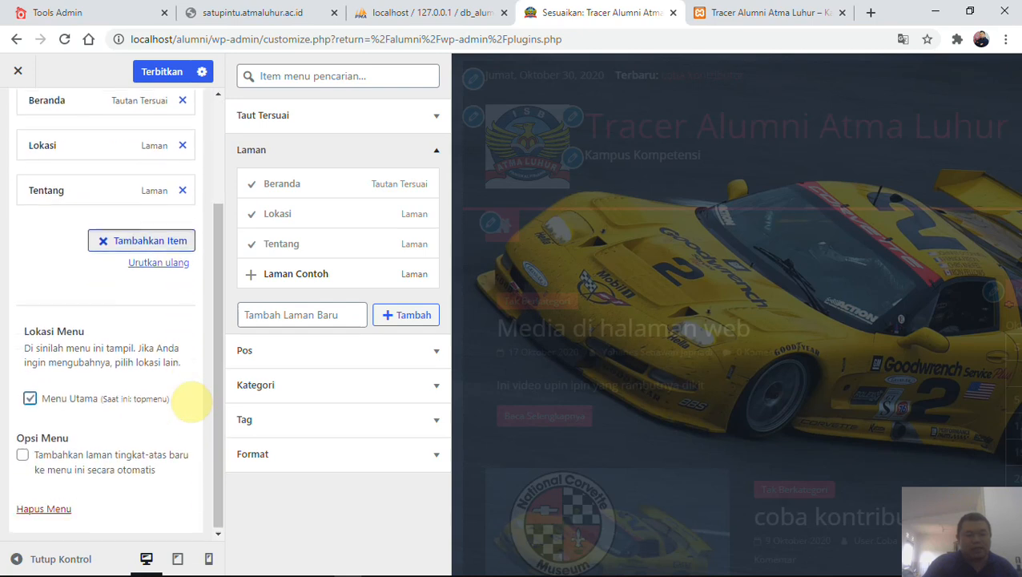
{"action": "scroll", "coordinate": [194, 398], "scroll_direction": "up", "scroll_amount": 1}
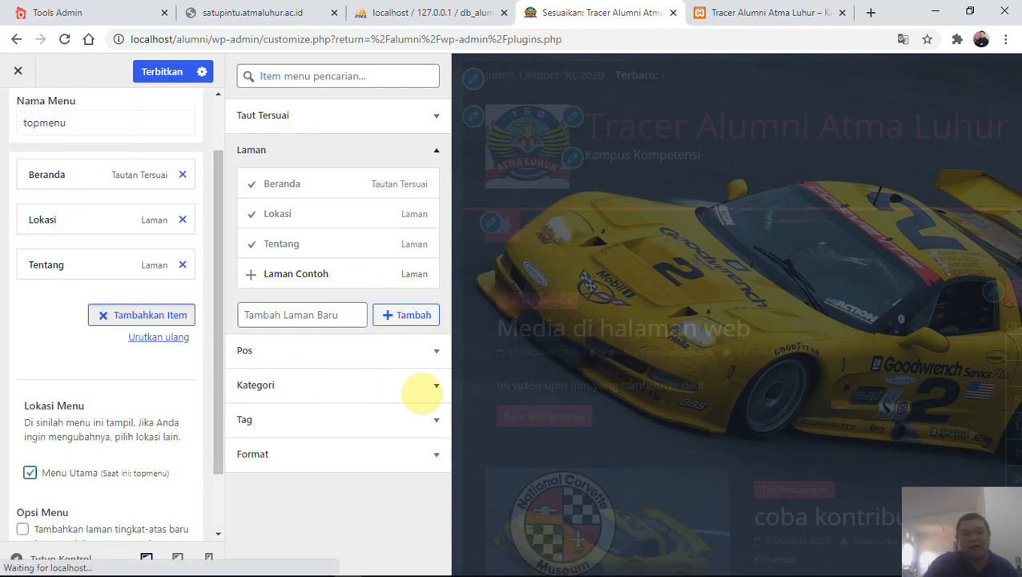
{"action": "left_click", "coordinate": [435, 385]}
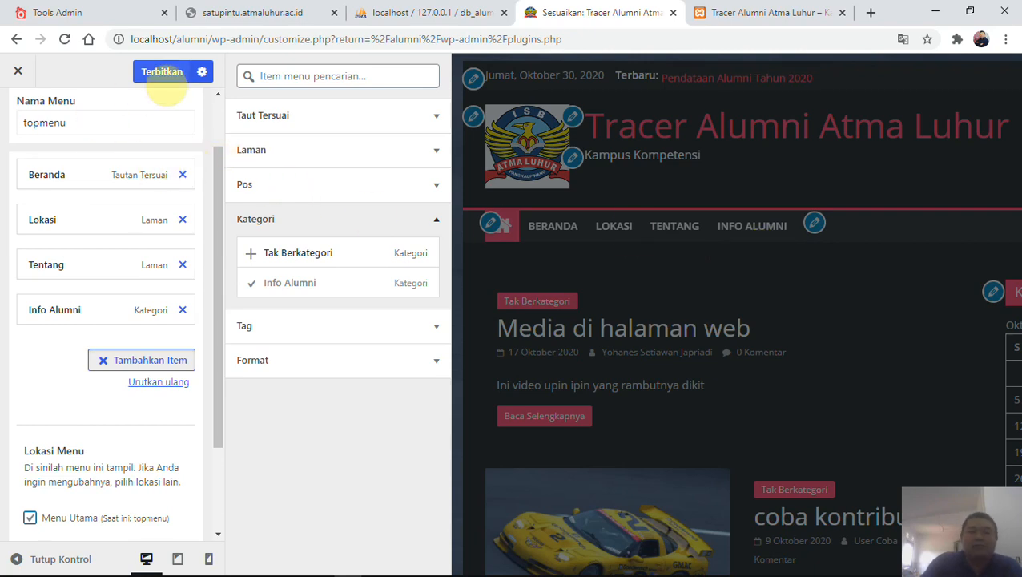
{"action": "left_click", "coordinate": [162, 74]}
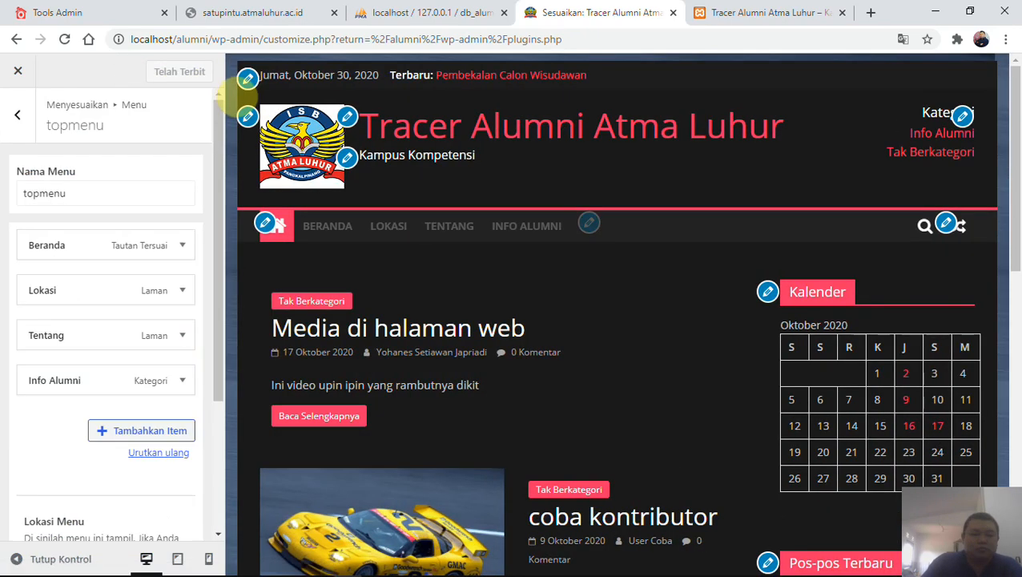
- Reload the live site at localhost/alumni and examine the published header, menu and front page posts
{"action": "left_click", "coordinate": [709, 15]}
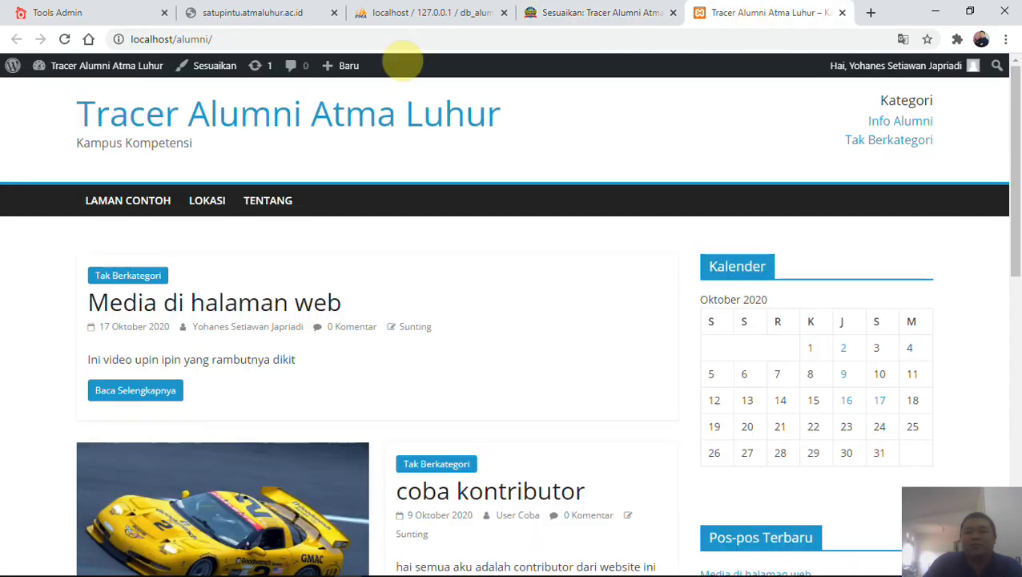
{"action": "key", "text": "Return"}
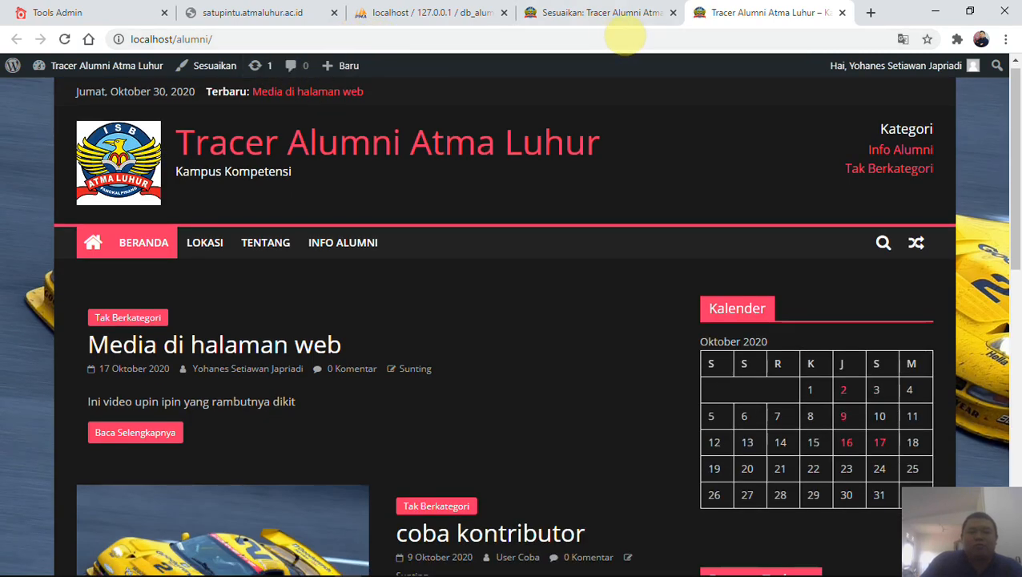
{"action": "left_click", "coordinate": [617, 13]}
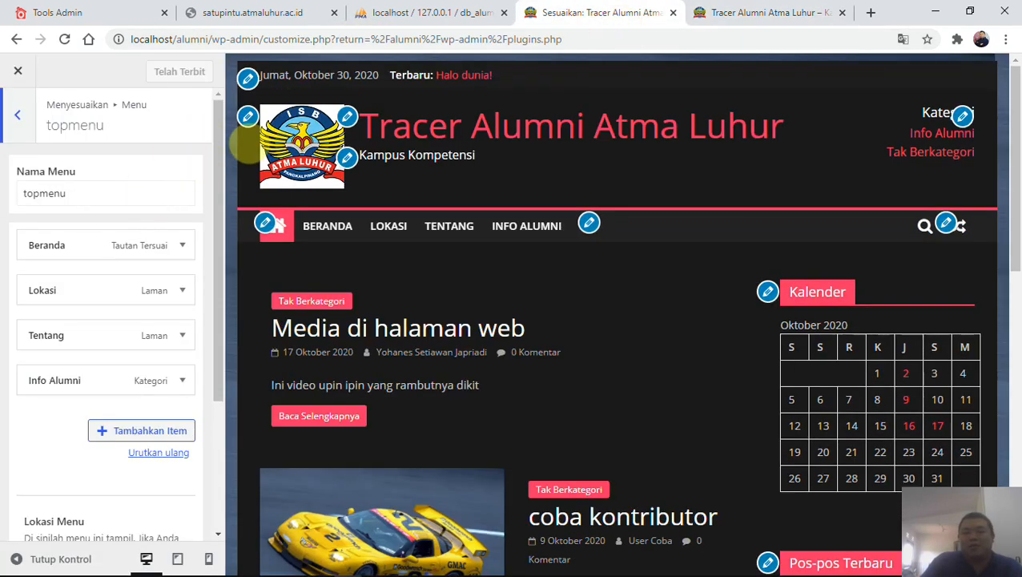
{"action": "left_click", "coordinate": [741, 14]}
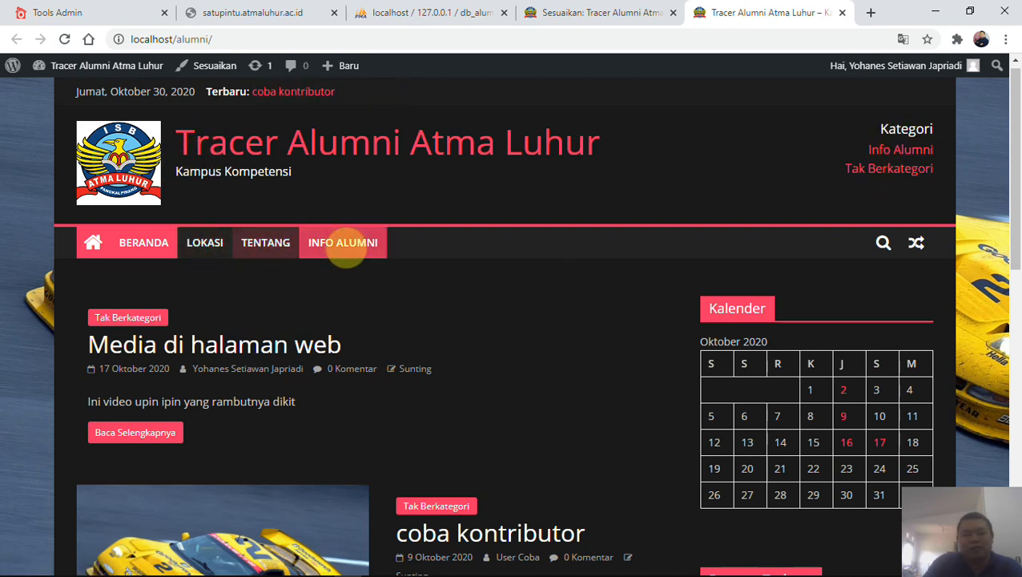
{"action": "scroll", "coordinate": [248, 317], "scroll_direction": "down", "scroll_amount": 2}
{"action": "scroll", "coordinate": [251, 320], "scroll_direction": "down", "scroll_amount": 8}
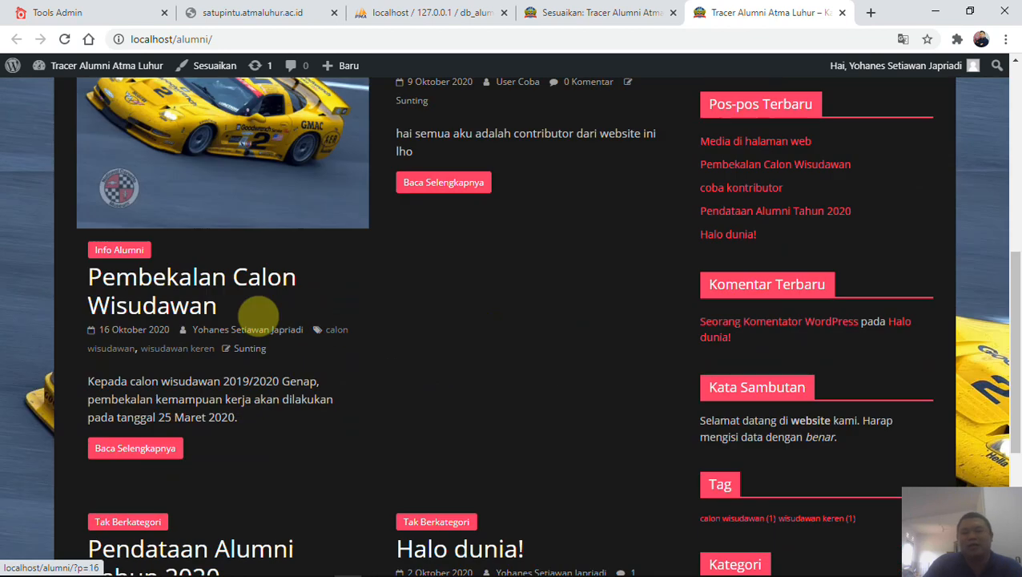
{"action": "scroll", "coordinate": [275, 309], "scroll_direction": "up", "scroll_amount": 8}
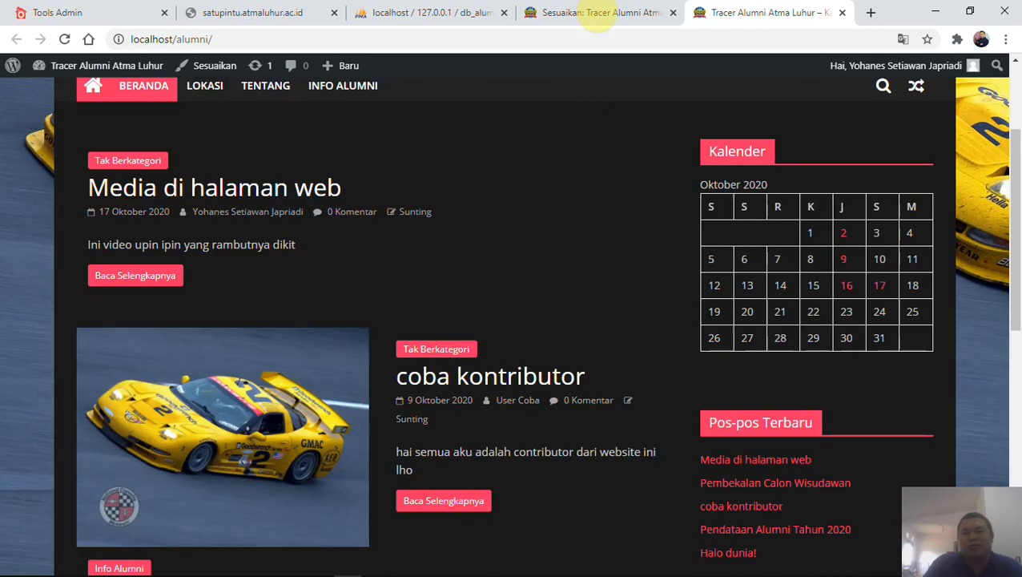
- Return to the customizer, review its list of widget areas and close the customizer
{"action": "left_click", "coordinate": [598, 12]}
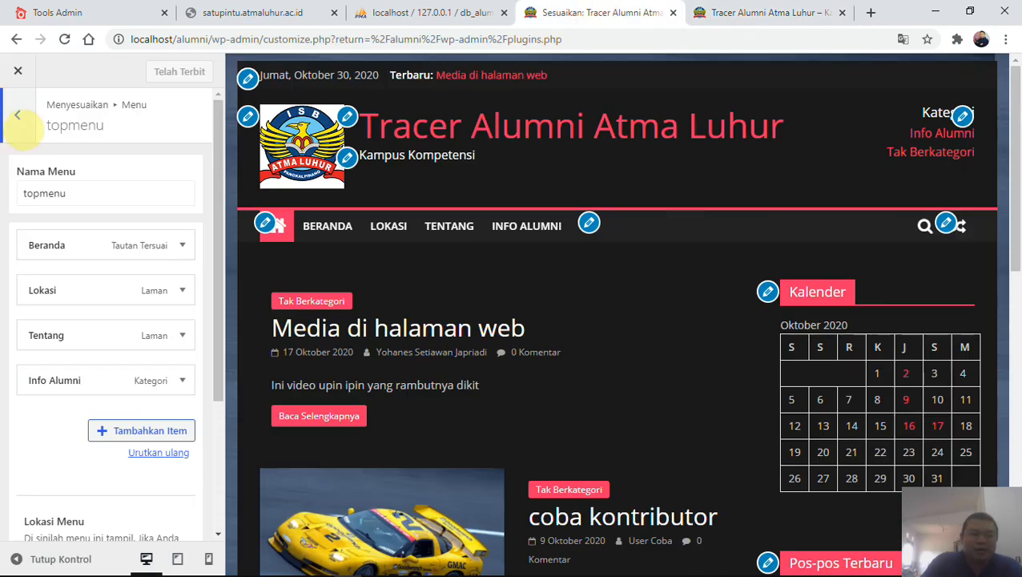
{"action": "left_click", "coordinate": [17, 114]}
{"action": "left_click", "coordinate": [18, 115]}
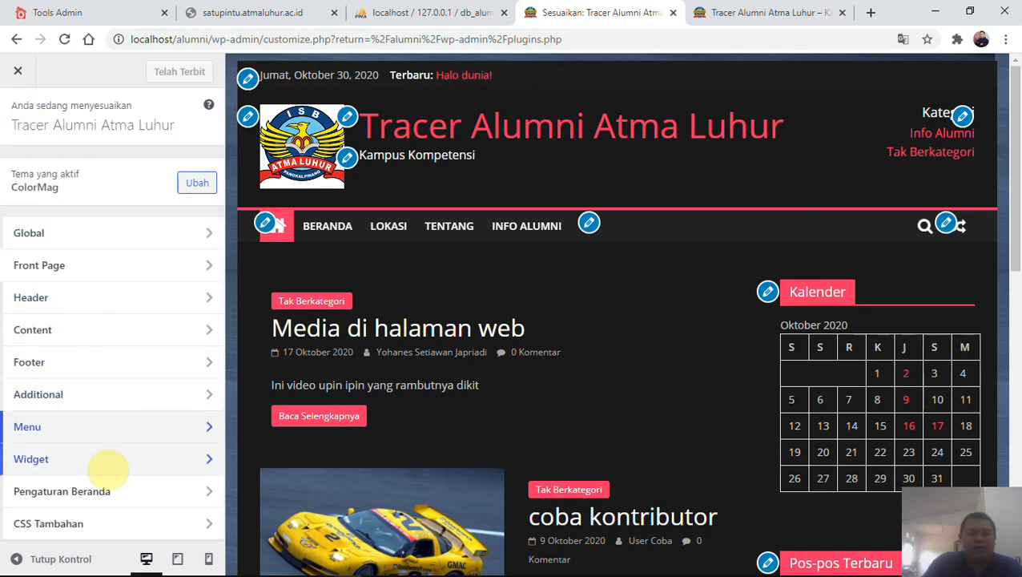
{"action": "left_click", "coordinate": [208, 458]}
{"action": "scroll", "coordinate": [132, 361], "scroll_direction": "down", "scroll_amount": 2}
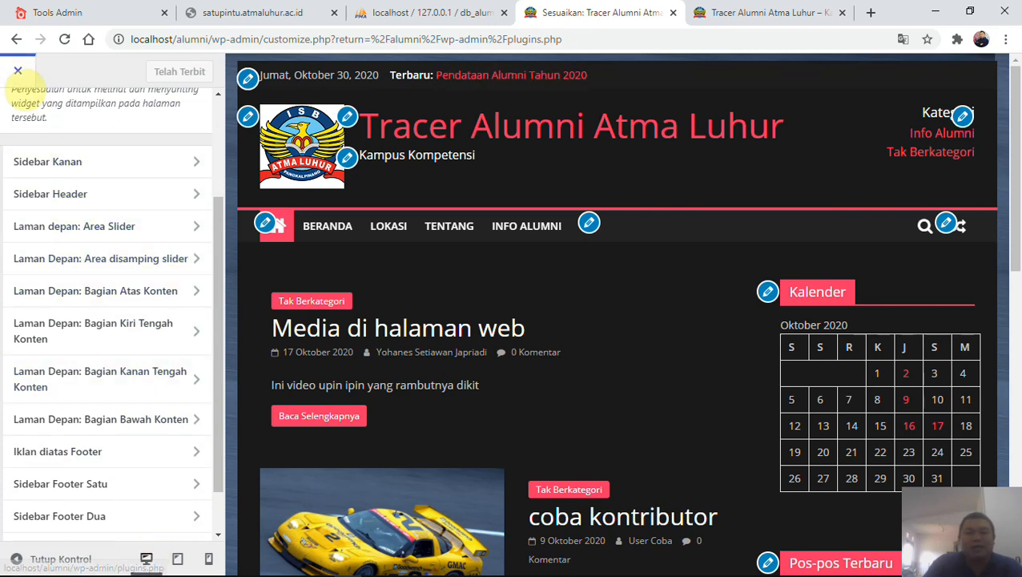
{"action": "left_click", "coordinate": [18, 71]}
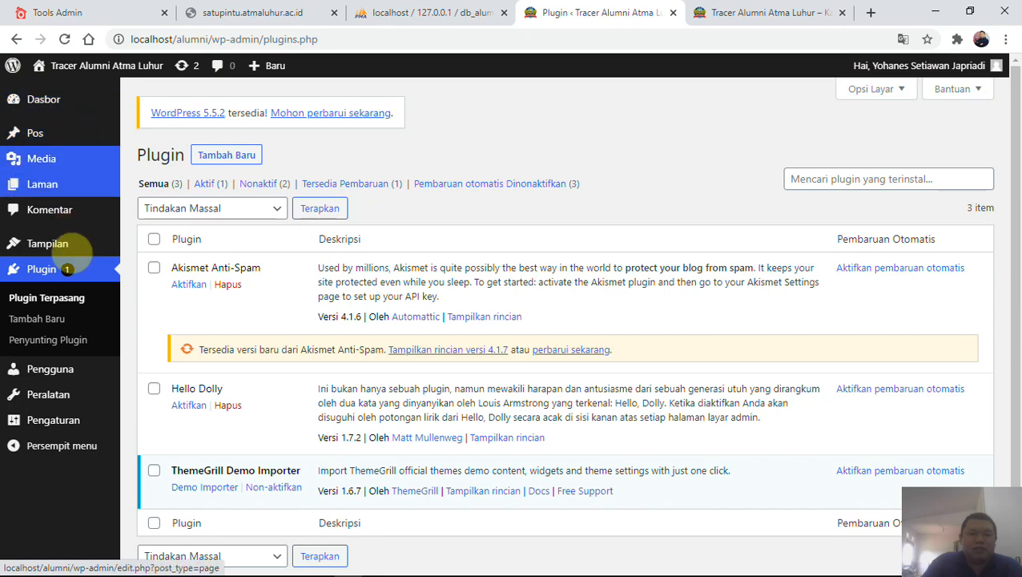
- Open the Widget administration page and examine the Laman Depan: Bagian Kanan Tengah and Sidebar Laman Error 404 areas
{"action": "mouse_move", "coordinate": [80, 246]}
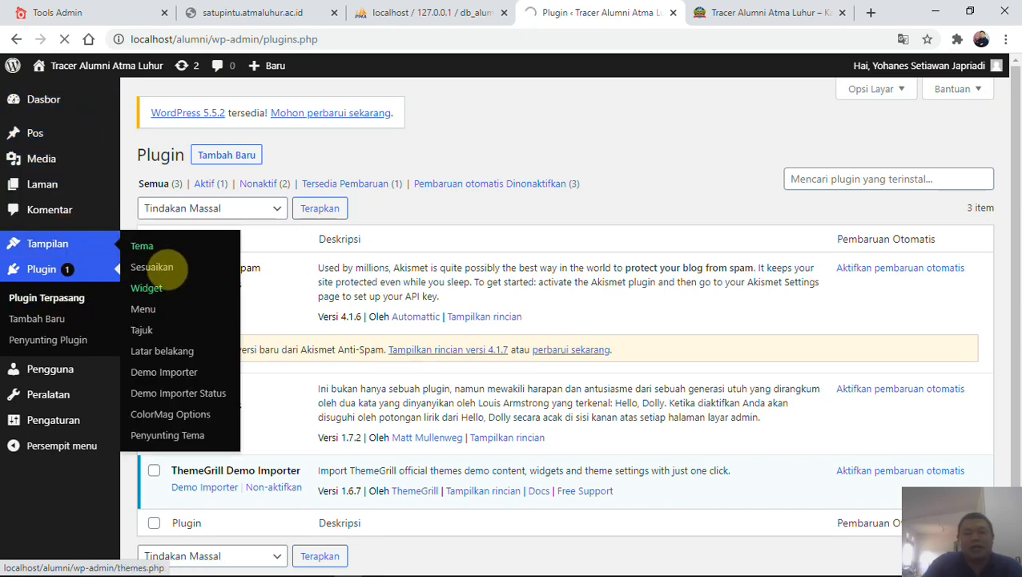
{"action": "left_click", "coordinate": [170, 289]}
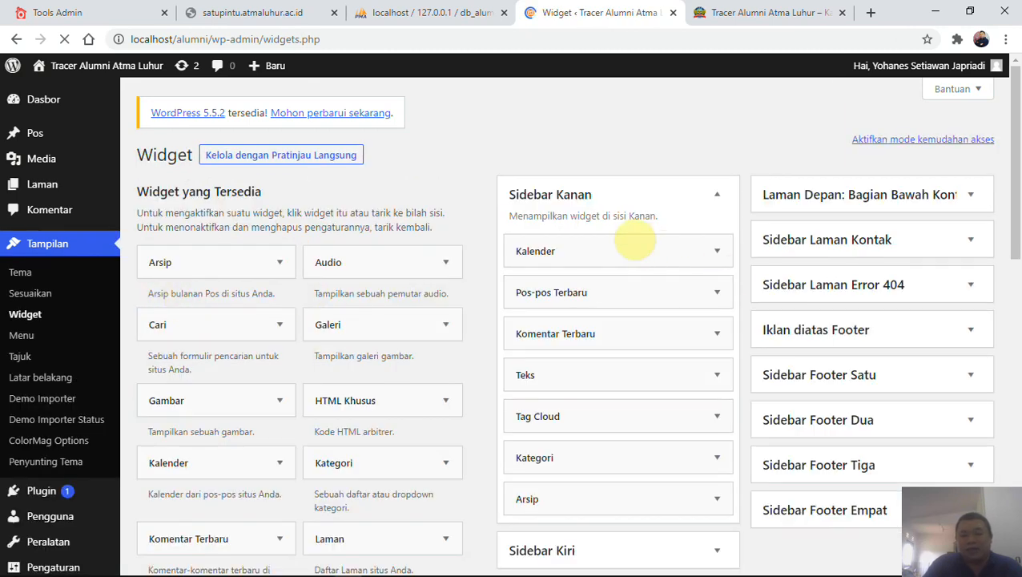
{"action": "scroll", "coordinate": [697, 422], "scroll_direction": "down", "scroll_amount": 6}
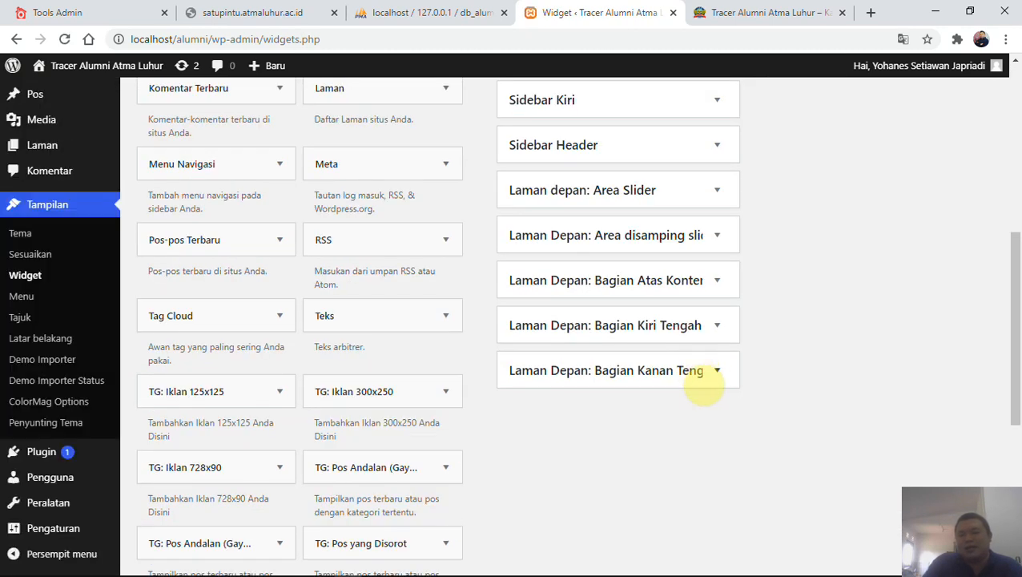
{"action": "left_click", "coordinate": [716, 371]}
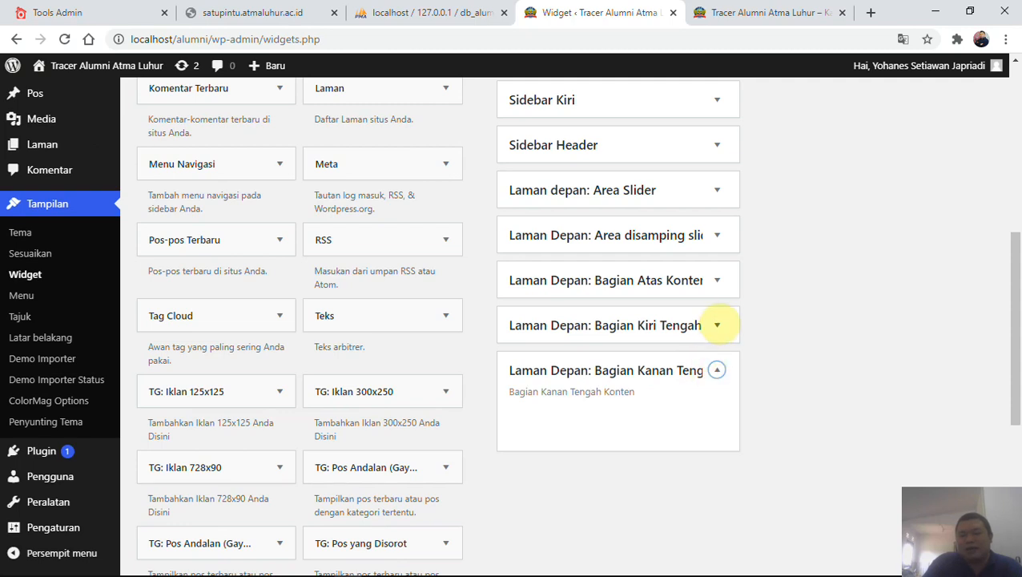
{"action": "scroll", "coordinate": [715, 326], "scroll_direction": "up", "scroll_amount": 5}
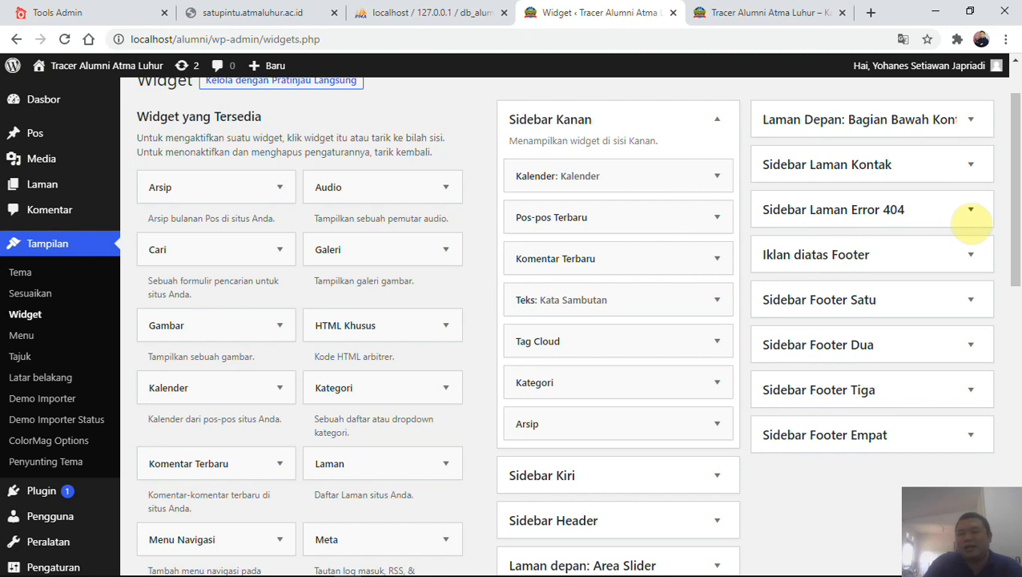
{"action": "left_click", "coordinate": [972, 218]}
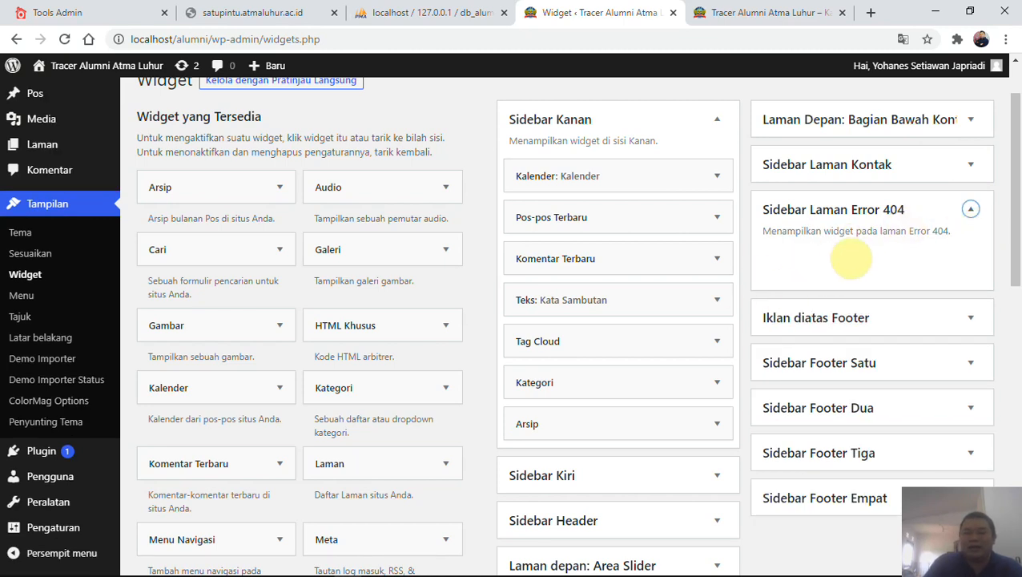
{"action": "scroll", "coordinate": [849, 315], "scroll_direction": "down", "scroll_amount": 1}
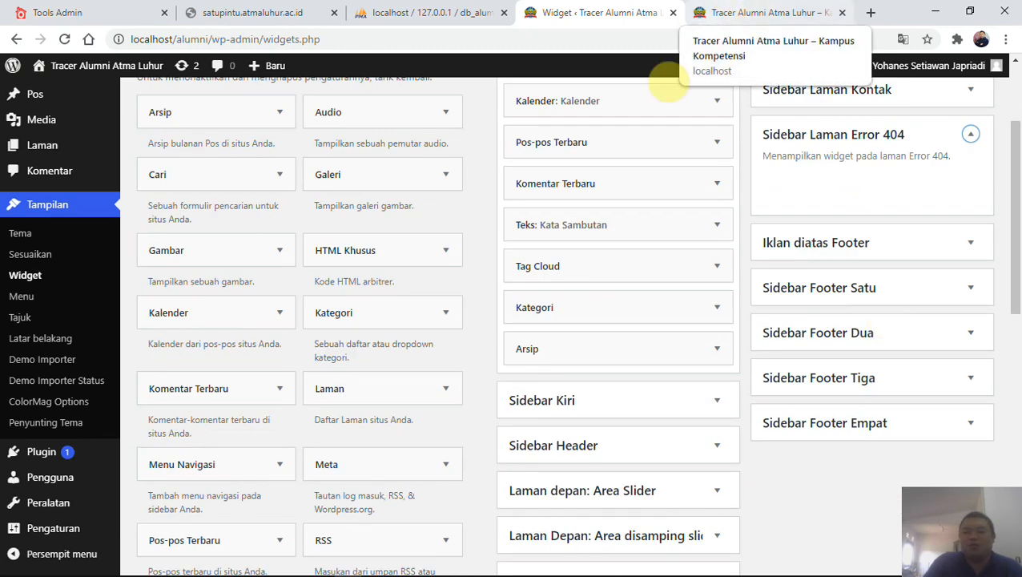
- Switch to the PowerPoint presentation and go to slide 6, which covers the Tampilan and Plugin topics
{"action": "left_click", "coordinate": [422, 559]}
{"action": "key", "text": "Up"}
{"action": "key", "text": "Up"}
{"action": "key", "text": "Up"}
{"action": "key", "text": "Up"}
{"action": "key", "text": "Up"}
{"action": "key", "text": "Up"}
{"action": "key", "text": "Up"}
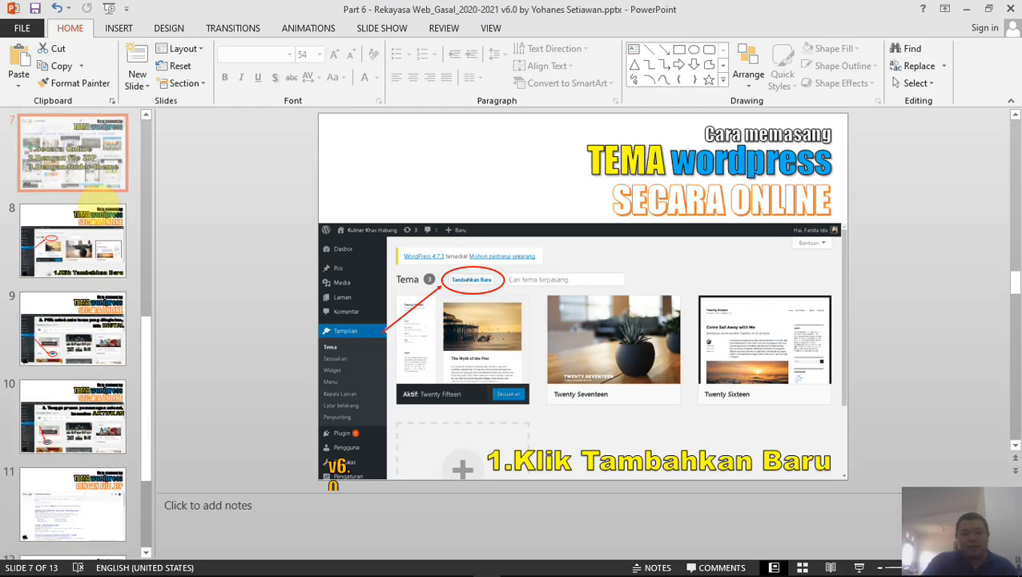
{"action": "key", "text": "Down"}
{"action": "key", "text": "Down"}
{"action": "key", "text": "Down"}
{"action": "key", "text": "Down"}
{"action": "key", "text": "Down"}
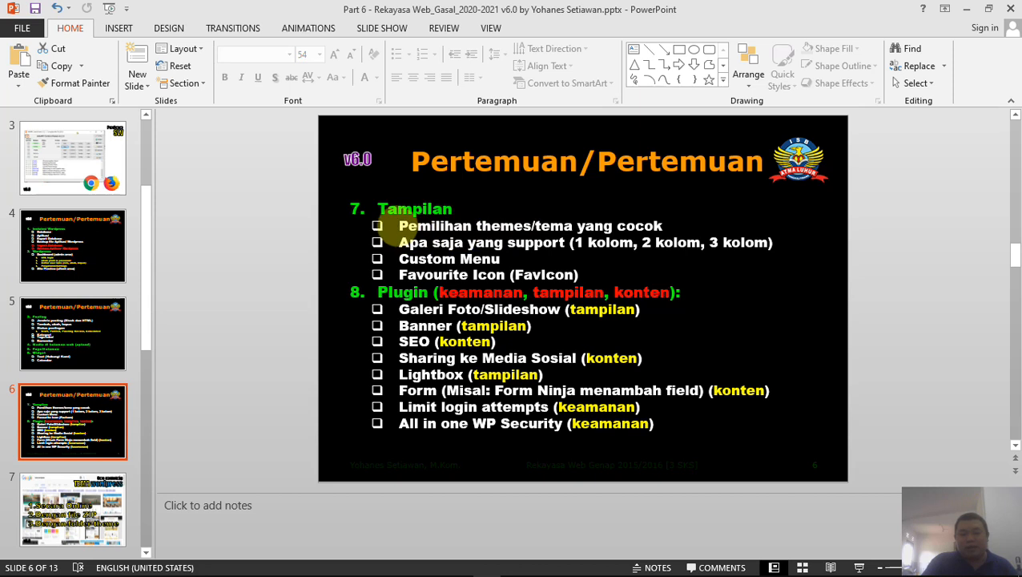
- Highlight the topic "Pemilihan themes/tema yang cocok" on the slide, then switch to Chrome and open the Tambahkan Tema page
{"action": "left_click_drag", "start_coordinate": [403, 226], "coordinate": [661, 225]}
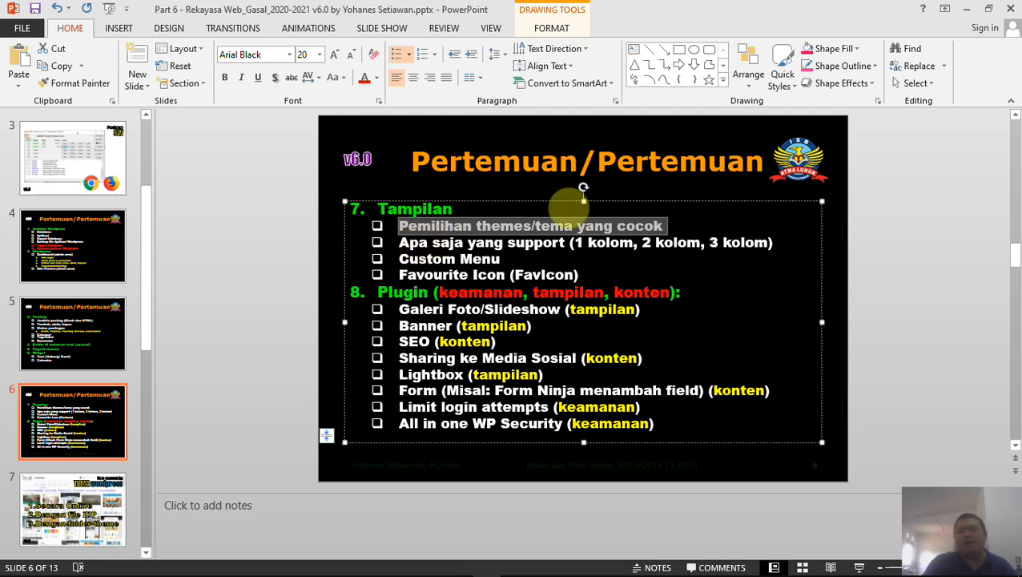
{"action": "left_click", "coordinate": [966, 9]}
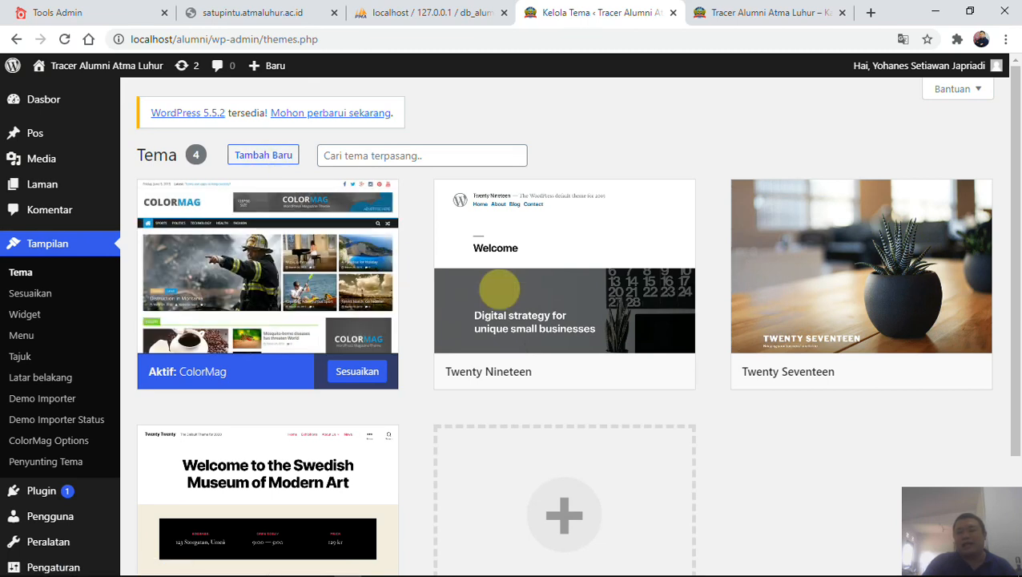
{"action": "left_click", "coordinate": [274, 157]}
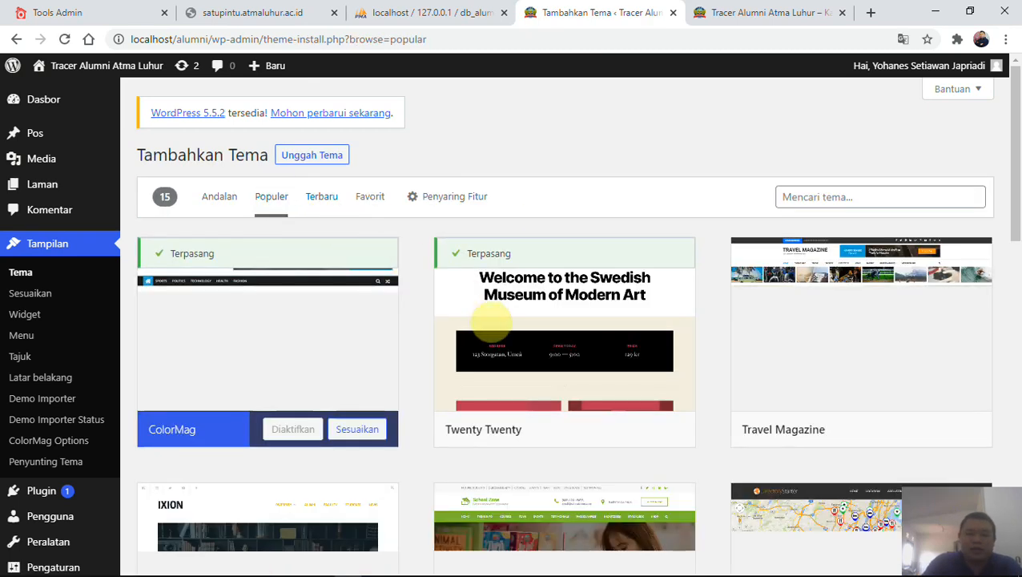
- Browse the popular themes on the Tambahkan Tema page, from Travel Magazine and Astra down to Vilva and Flash
{"action": "scroll", "coordinate": [597, 358], "scroll_direction": "down", "scroll_amount": 1}
{"action": "scroll", "coordinate": [681, 316], "scroll_direction": "down", "scroll_amount": 1}
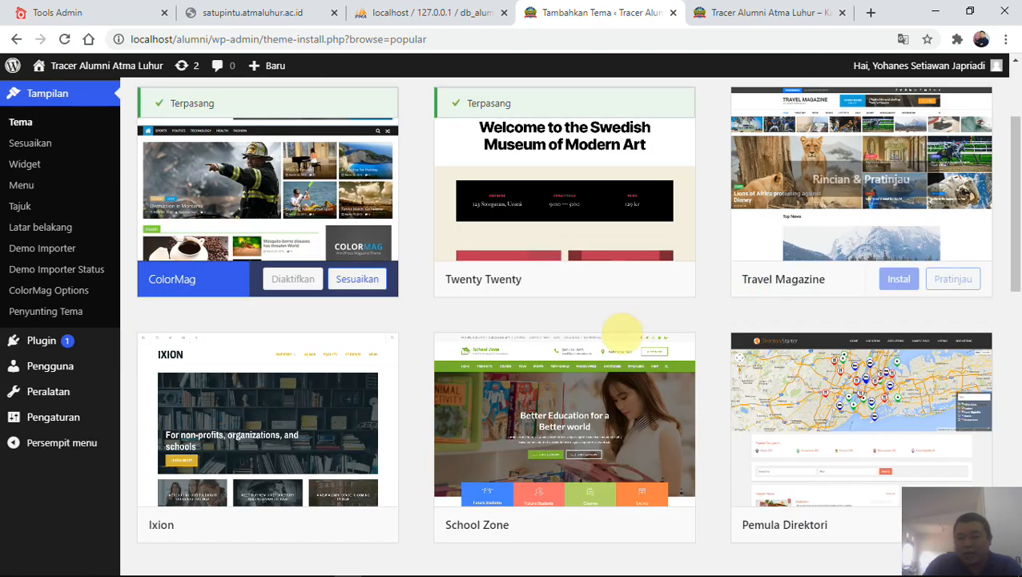
{"action": "scroll", "coordinate": [561, 344], "scroll_direction": "down", "scroll_amount": 2}
{"action": "scroll", "coordinate": [498, 353], "scroll_direction": "down", "scroll_amount": 1}
{"action": "scroll", "coordinate": [513, 349], "scroll_direction": "up", "scroll_amount": 1}
{"action": "scroll", "coordinate": [801, 348], "scroll_direction": "up", "scroll_amount": 1}
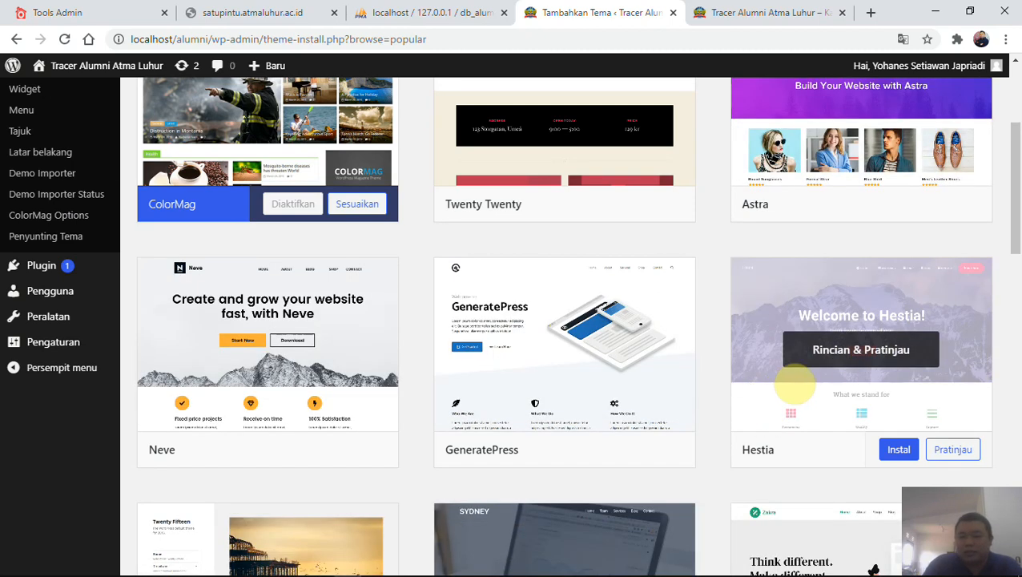
{"action": "scroll", "coordinate": [789, 385], "scroll_direction": "down", "scroll_amount": 4}
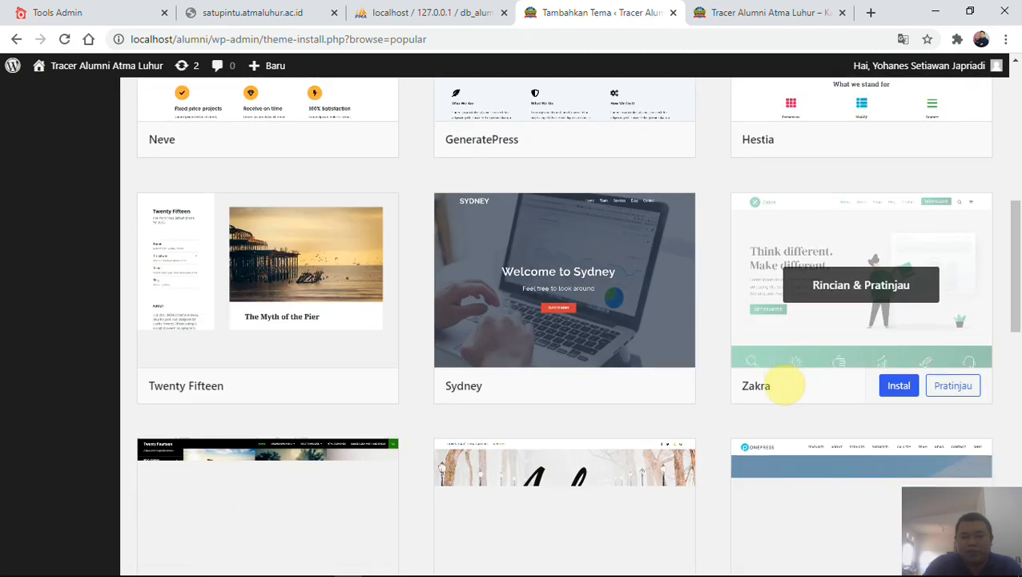
{"action": "scroll", "coordinate": [554, 380], "scroll_direction": "down", "scroll_amount": 5}
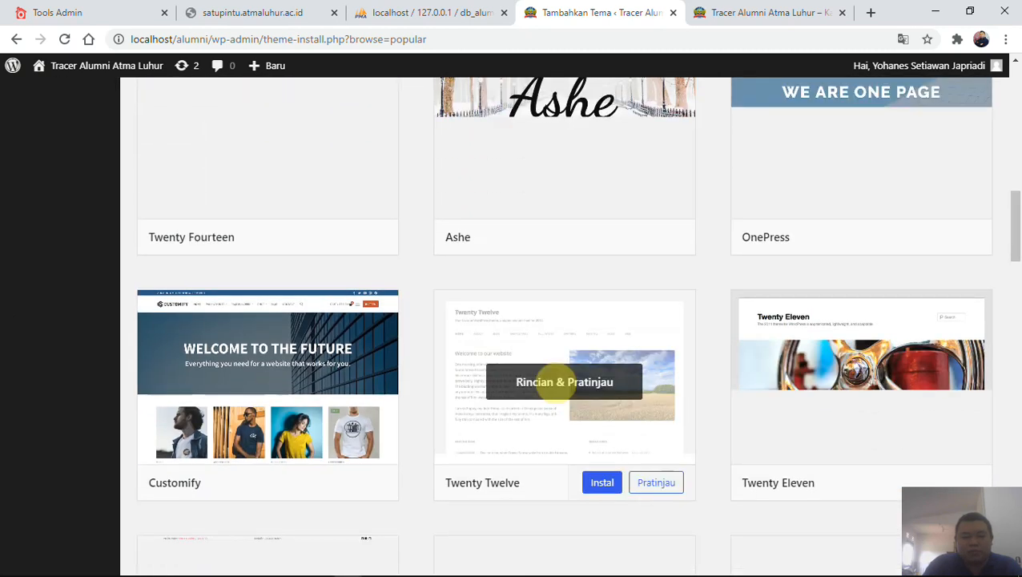
{"action": "scroll", "coordinate": [559, 384], "scroll_direction": "down", "scroll_amount": 3}
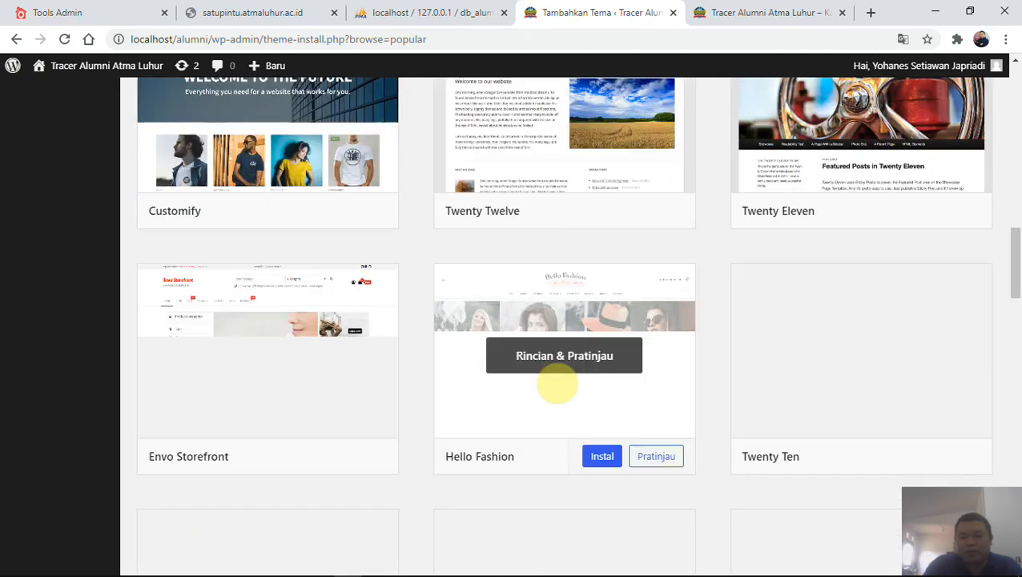
{"action": "scroll", "coordinate": [559, 386], "scroll_direction": "down", "scroll_amount": 6}
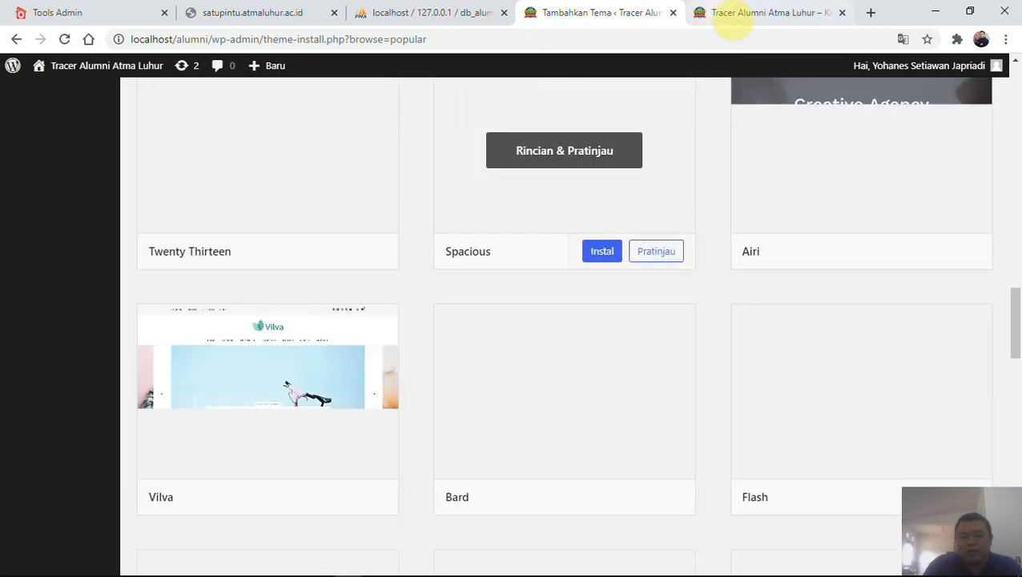
- Search Google in a new browser tab for "tema wordpress untuk gereja"
{"action": "left_click", "coordinate": [871, 13]}
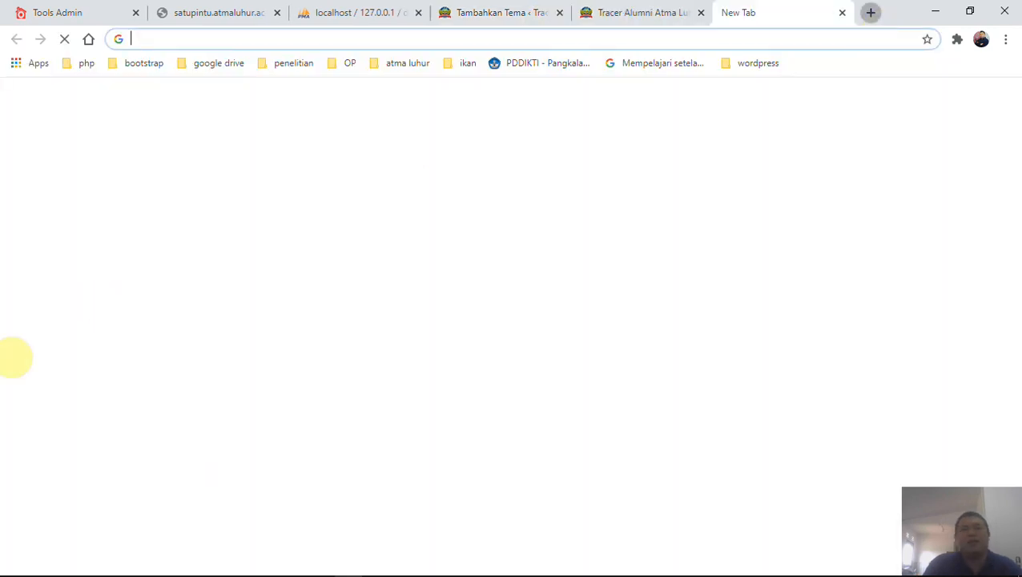
{"action": "type", "text": "tema word"}
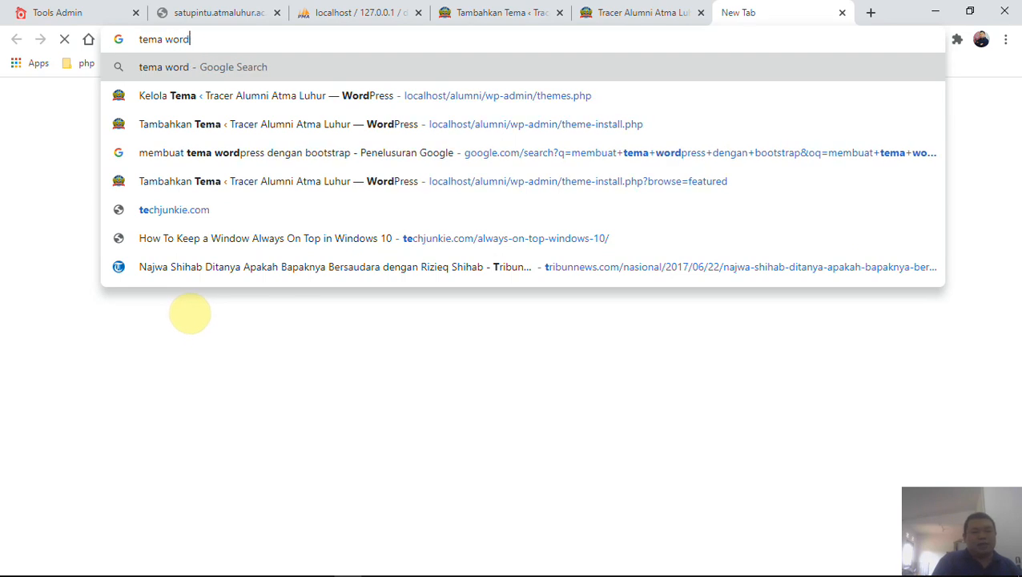
{"action": "type", "text": "press untuk ger"}
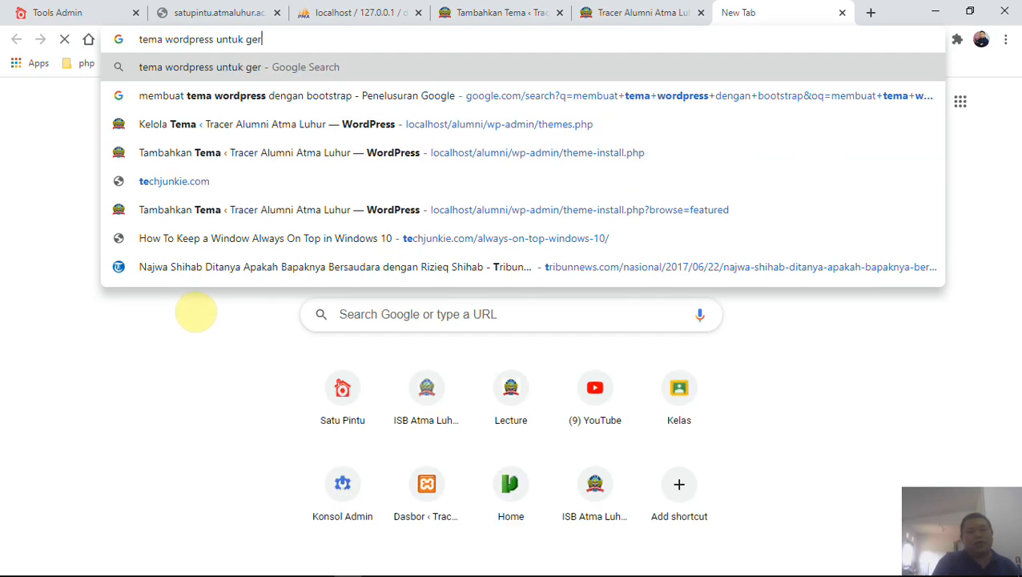
{"action": "type", "text": "eja"}
{"action": "key", "text": "Return"}
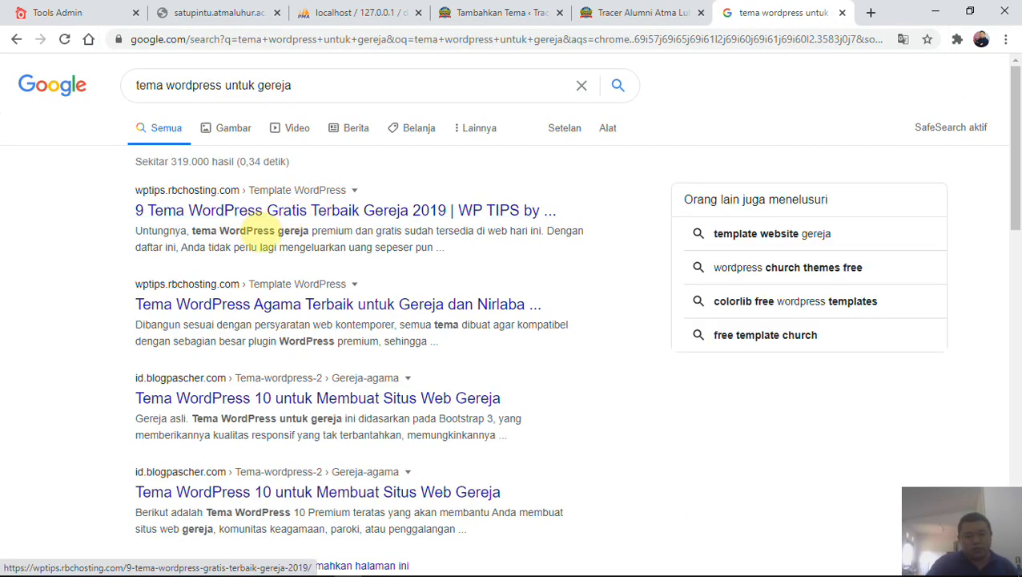
- Open the wptips.rbchosting.com and blogpascher.com church theme results in separate tabs and close the search results tab
{"action": "middle_click", "coordinate": [360, 210]}
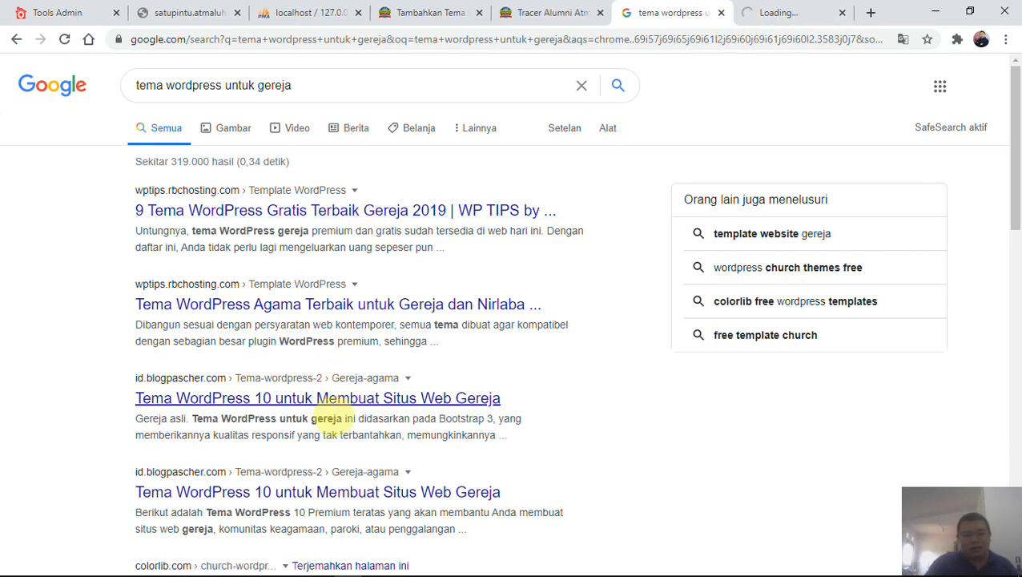
{"action": "left_click", "coordinate": [336, 398]}
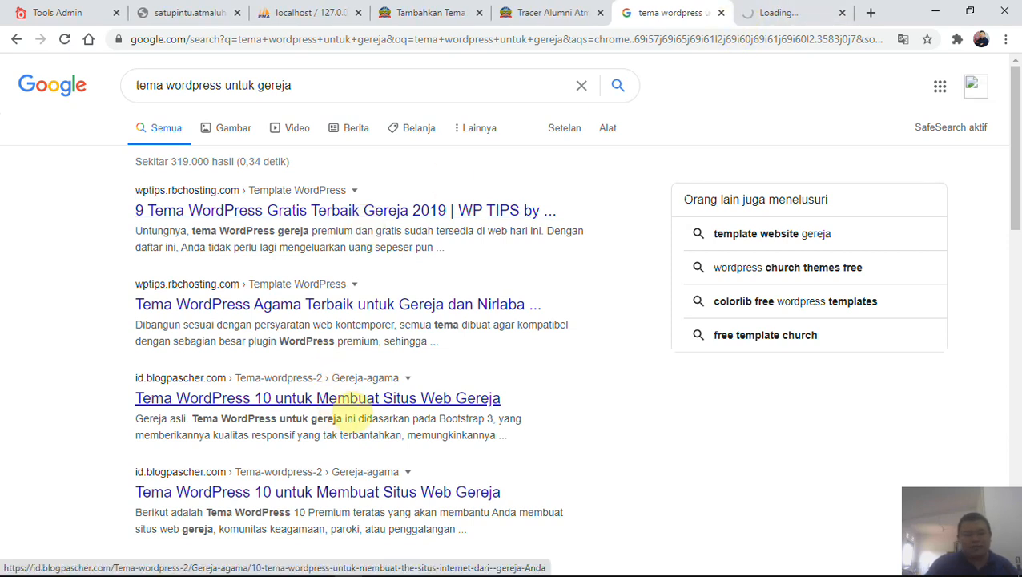
{"action": "left_click", "coordinate": [360, 408]}
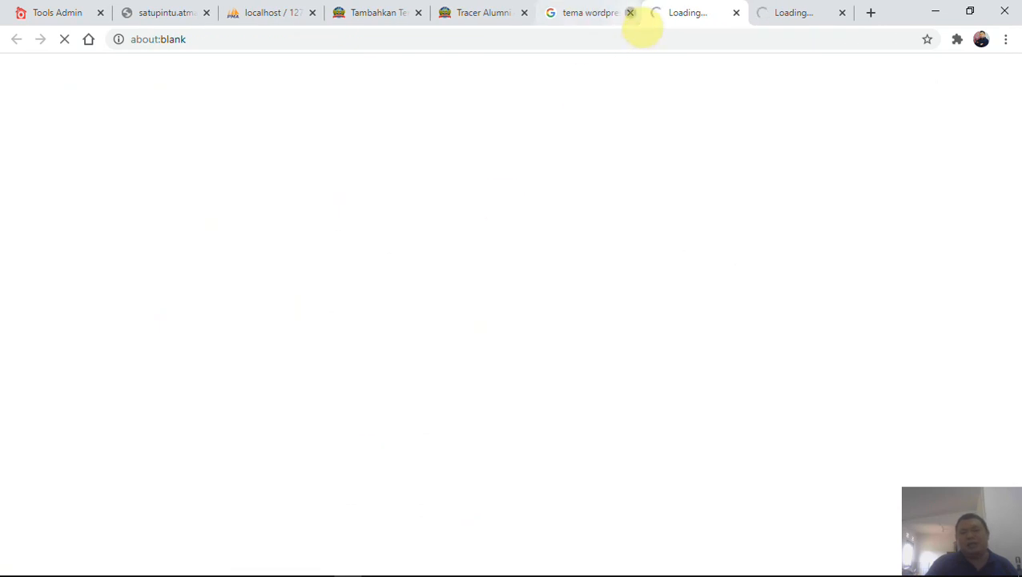
{"action": "left_click", "coordinate": [629, 13]}
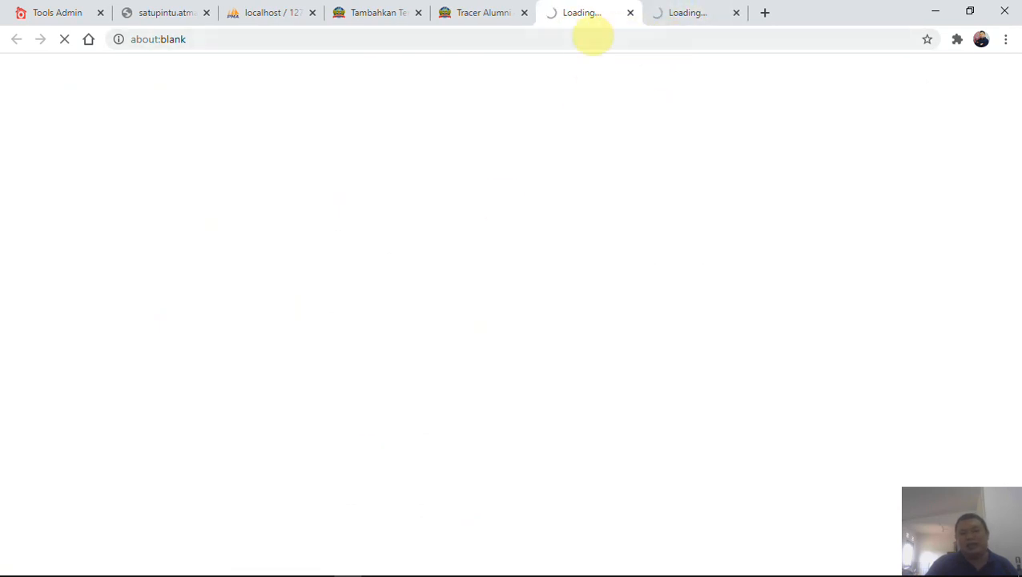
- Examine the description, preview image and download options of the first theme, Gereja asli, in the blogpascher.com article
{"action": "scroll", "coordinate": [307, 353], "scroll_direction": "down", "scroll_amount": 5}
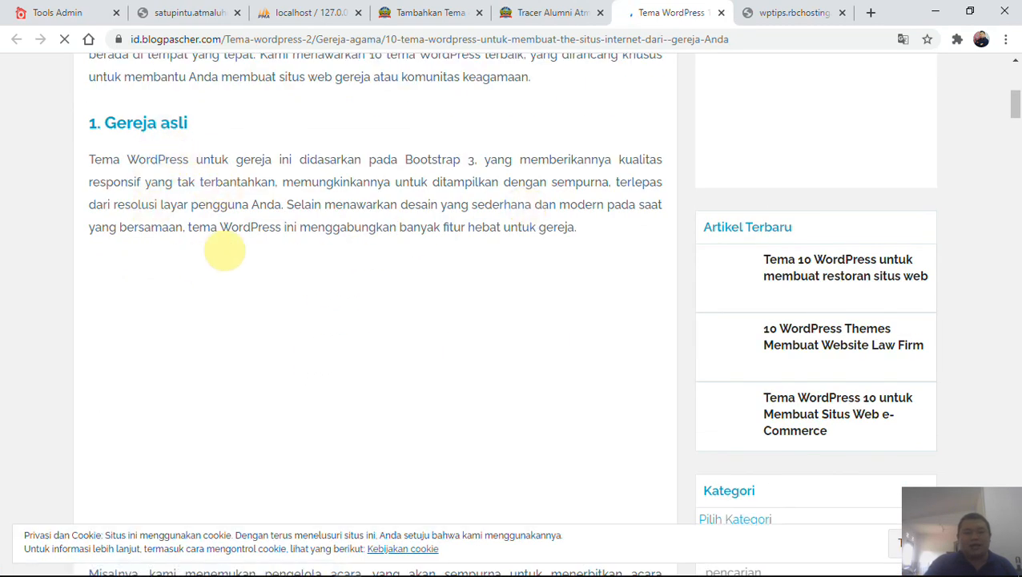
{"action": "scroll", "coordinate": [233, 289], "scroll_direction": "down", "scroll_amount": 4}
{"action": "scroll", "coordinate": [244, 288], "scroll_direction": "down", "scroll_amount": 2}
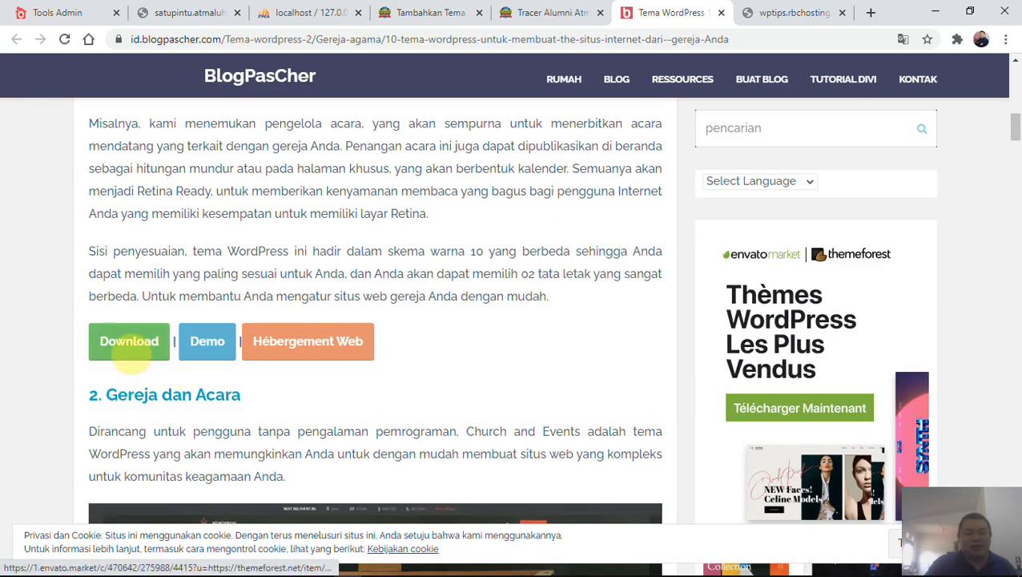
{"action": "scroll", "coordinate": [148, 346], "scroll_direction": "up", "scroll_amount": 3}
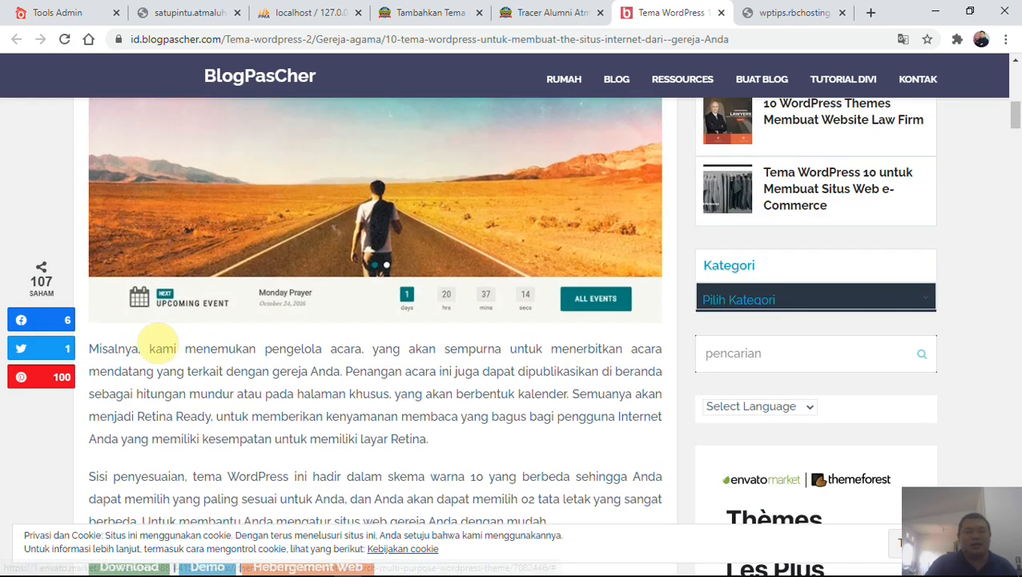
{"action": "scroll", "coordinate": [160, 343], "scroll_direction": "up", "scroll_amount": 3}
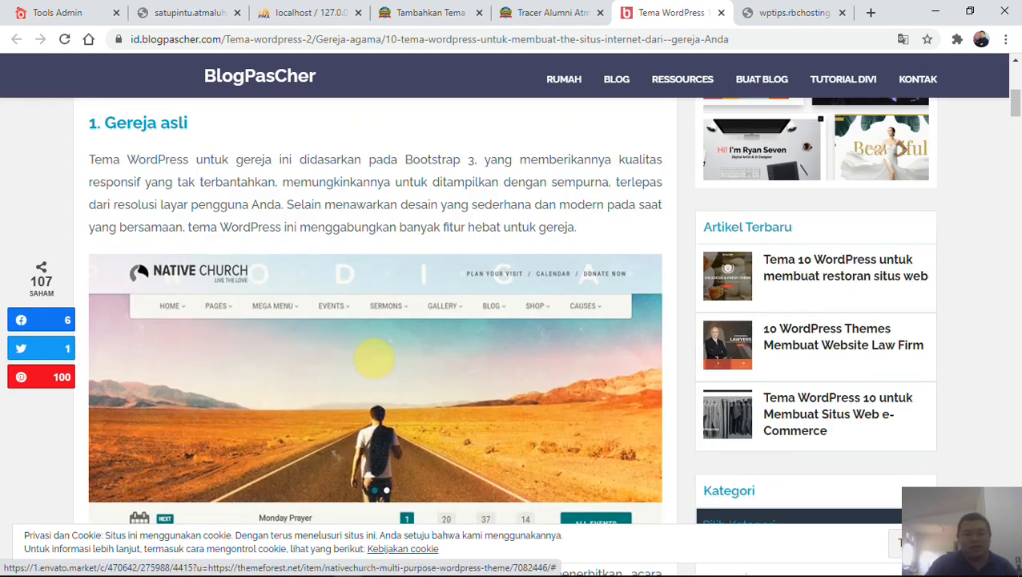
{"action": "scroll", "coordinate": [373, 357], "scroll_direction": "down", "scroll_amount": 6}
{"action": "scroll", "coordinate": [373, 357], "scroll_direction": "down", "scroll_amount": 4}
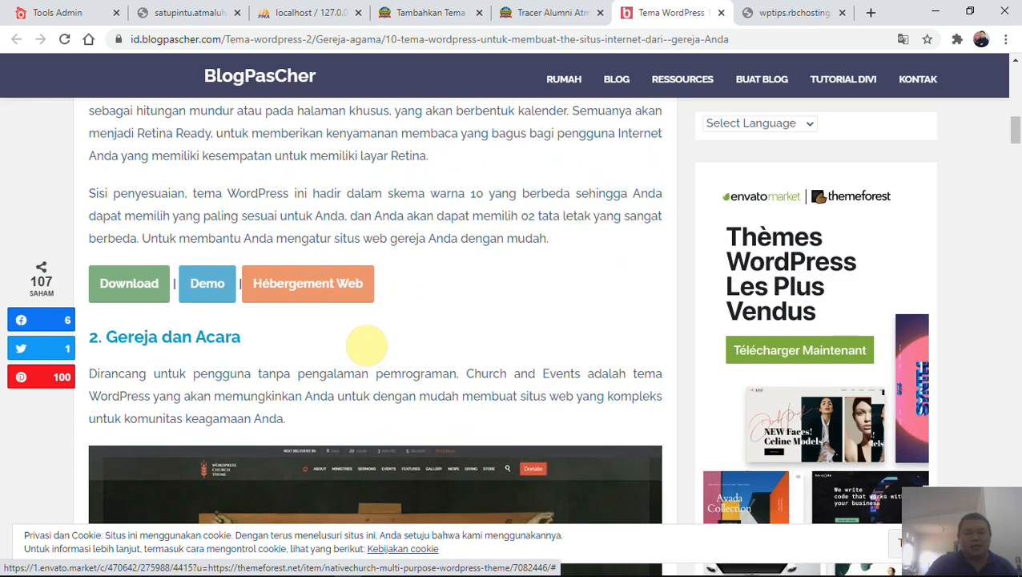
- Examine the remaining church themes in the article, including Lambda, Domica, Agama saya and Real Church, down to Grace Church
{"action": "scroll", "coordinate": [379, 353], "scroll_direction": "down", "scroll_amount": 10}
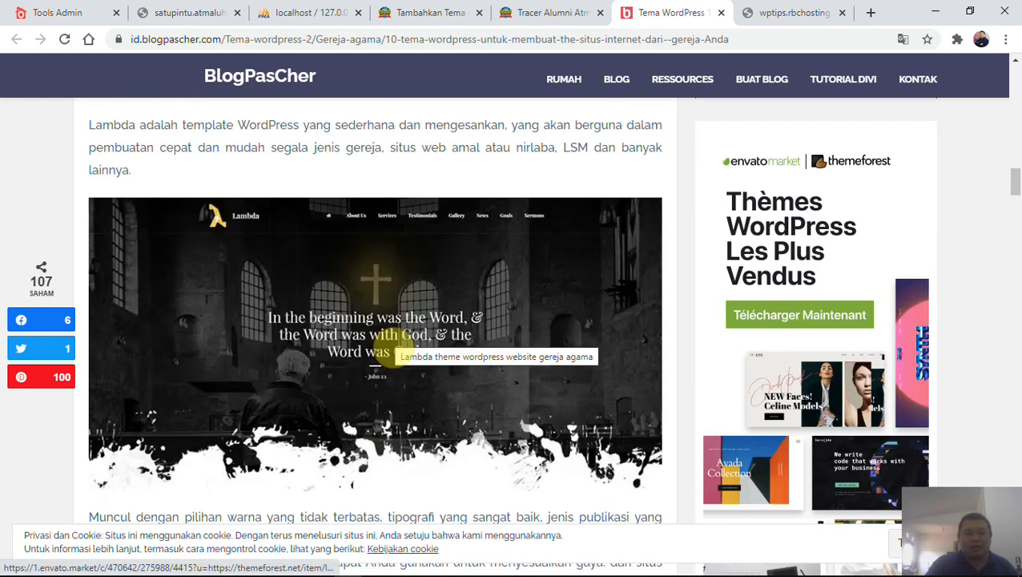
{"action": "scroll", "coordinate": [386, 347], "scroll_direction": "down", "scroll_amount": 12}
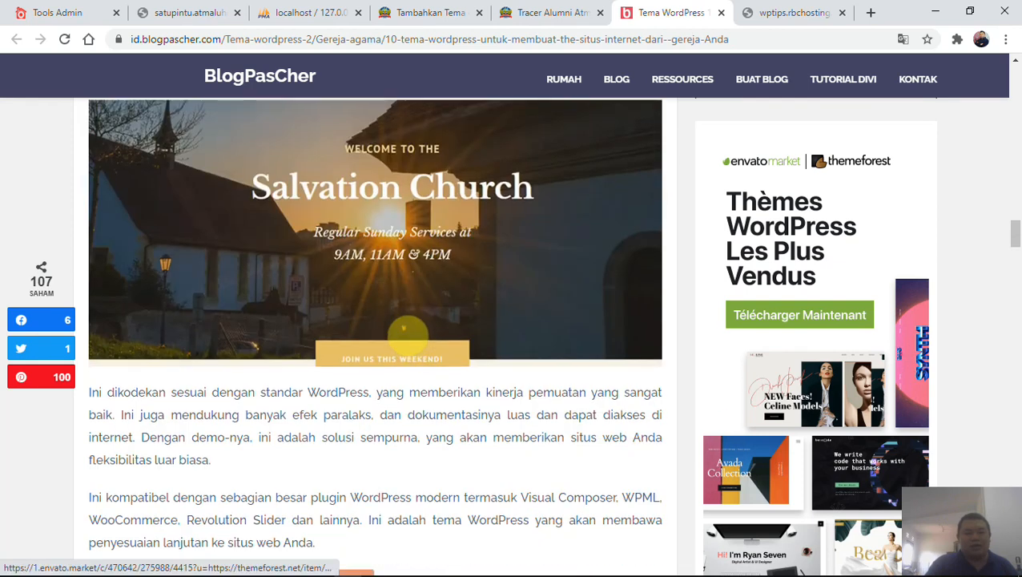
{"action": "scroll", "coordinate": [403, 329], "scroll_direction": "down", "scroll_amount": 15}
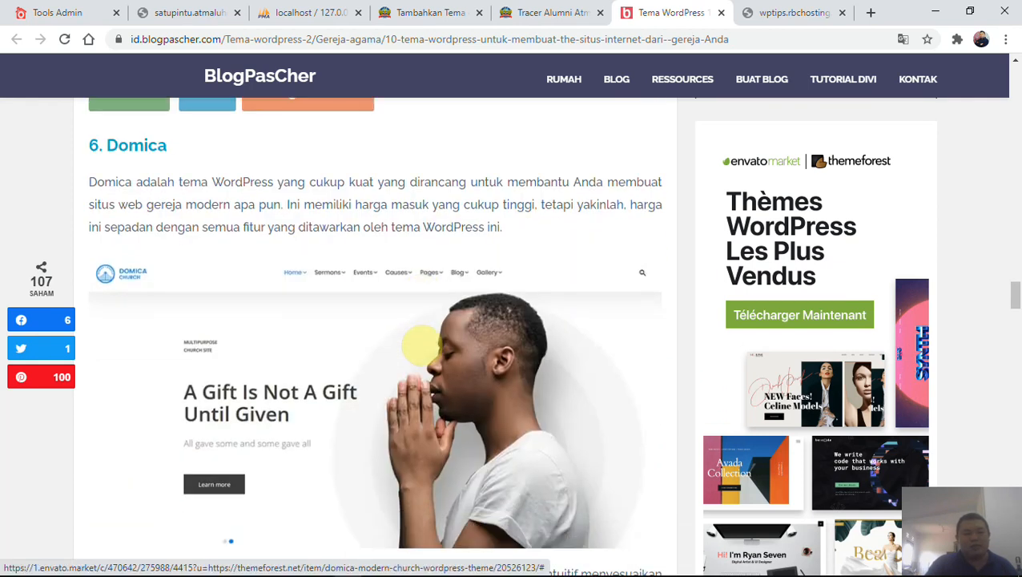
{"action": "scroll", "coordinate": [421, 344], "scroll_direction": "down", "scroll_amount": 10}
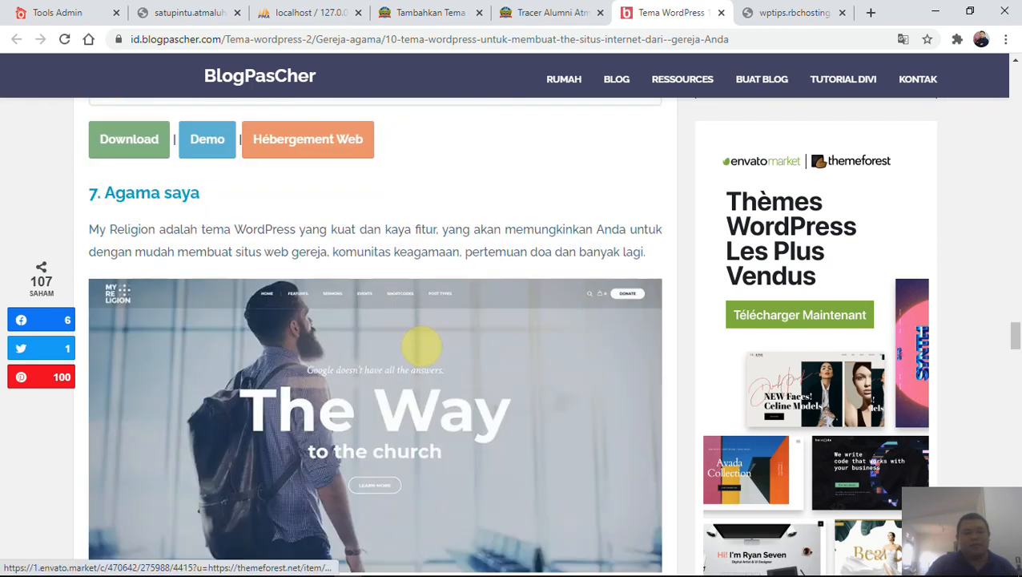
{"action": "scroll", "coordinate": [422, 346], "scroll_direction": "down", "scroll_amount": 10}
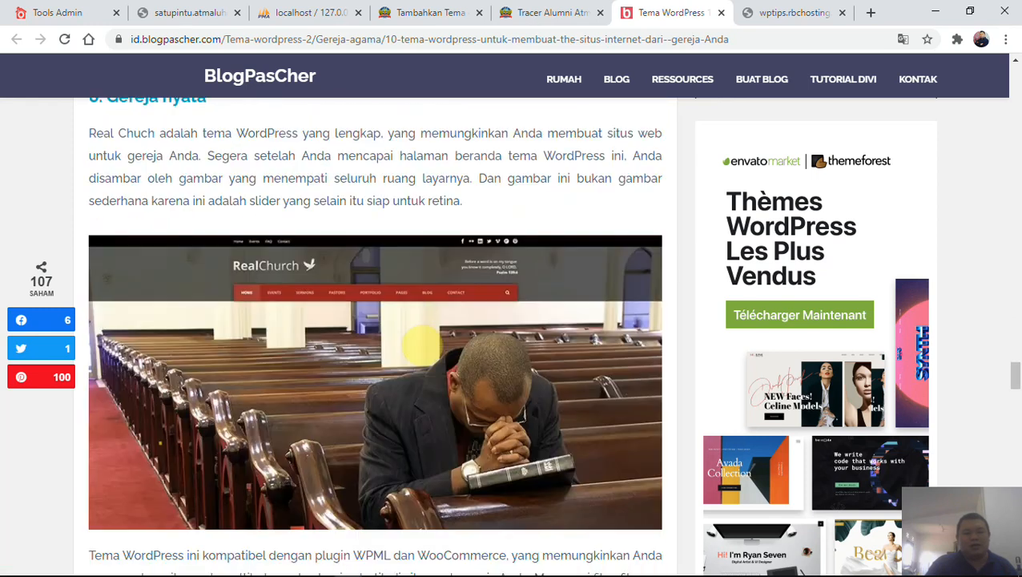
{"action": "scroll", "coordinate": [422, 346], "scroll_direction": "down", "scroll_amount": 10}
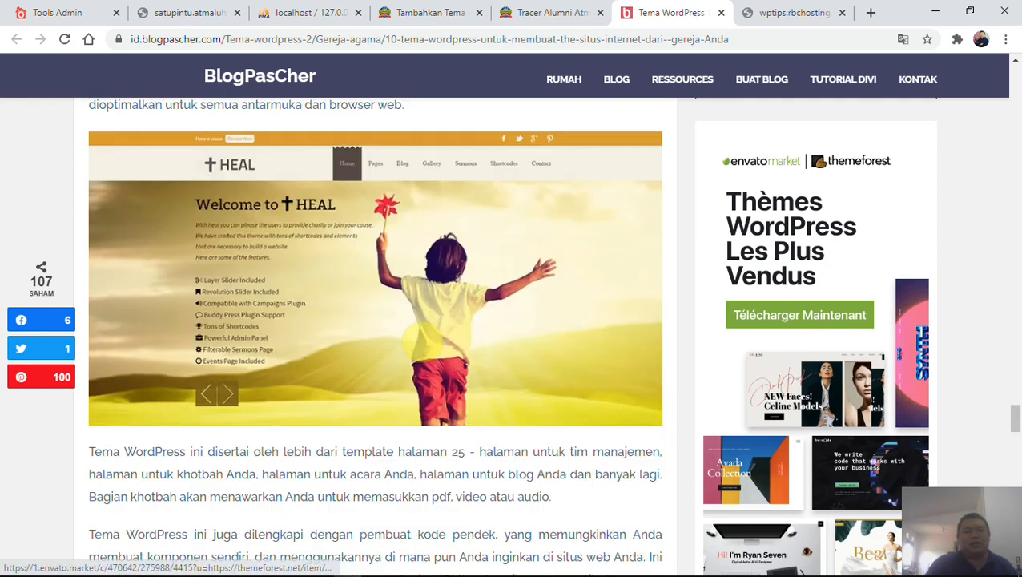
{"action": "scroll", "coordinate": [422, 344], "scroll_direction": "down", "scroll_amount": 6}
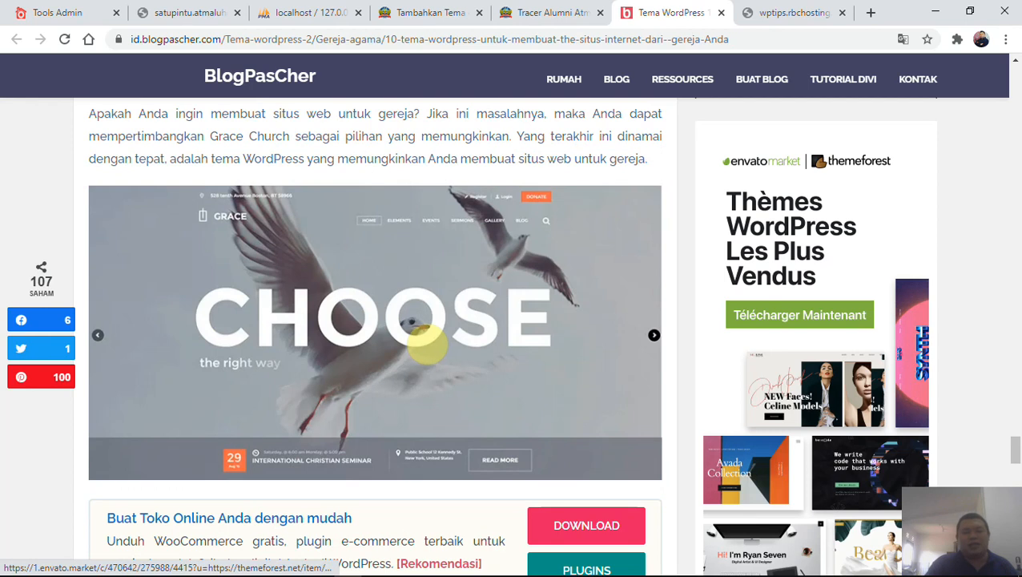
{"action": "scroll", "coordinate": [416, 340], "scroll_direction": "down", "scroll_amount": 3}
{"action": "scroll", "coordinate": [250, 365], "scroll_direction": "up", "scroll_amount": 3}
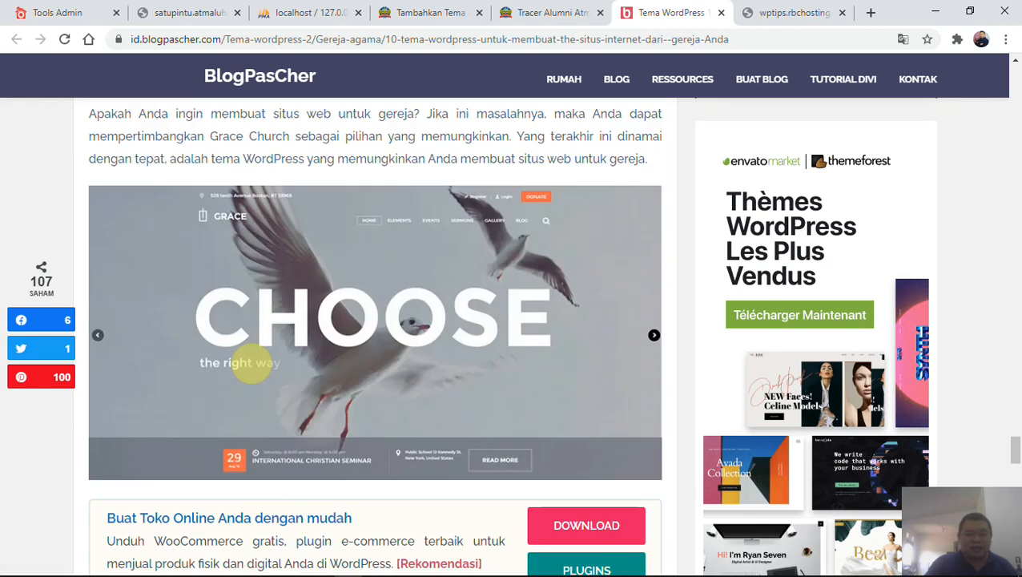
- Open the Grace Church theme's download page on ThemeForest, view its license offer and close the page
{"action": "scroll", "coordinate": [232, 344], "scroll_direction": "up", "scroll_amount": 3}
{"action": "scroll", "coordinate": [208, 368], "scroll_direction": "down", "scroll_amount": 6}
{"action": "scroll", "coordinate": [212, 382], "scroll_direction": "down", "scroll_amount": 3}
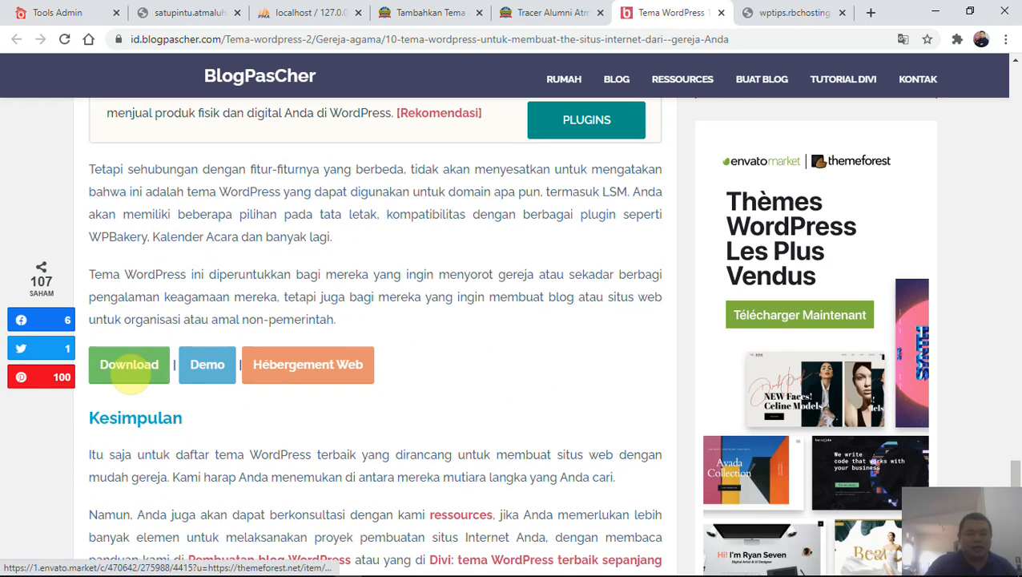
{"action": "left_click", "coordinate": [130, 365]}
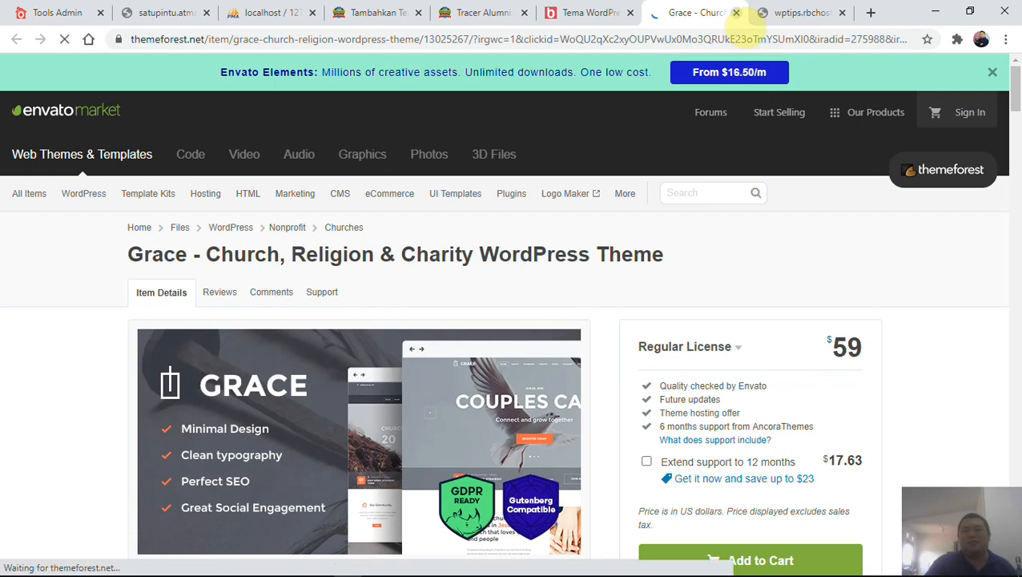
{"action": "left_click", "coordinate": [736, 12]}
- Look through the related articles and comment form at the end of the blogpascher.com article and close it
{"action": "scroll", "coordinate": [411, 273], "scroll_direction": "down", "scroll_amount": 3}
{"action": "scroll", "coordinate": [473, 348], "scroll_direction": "down", "scroll_amount": 5}
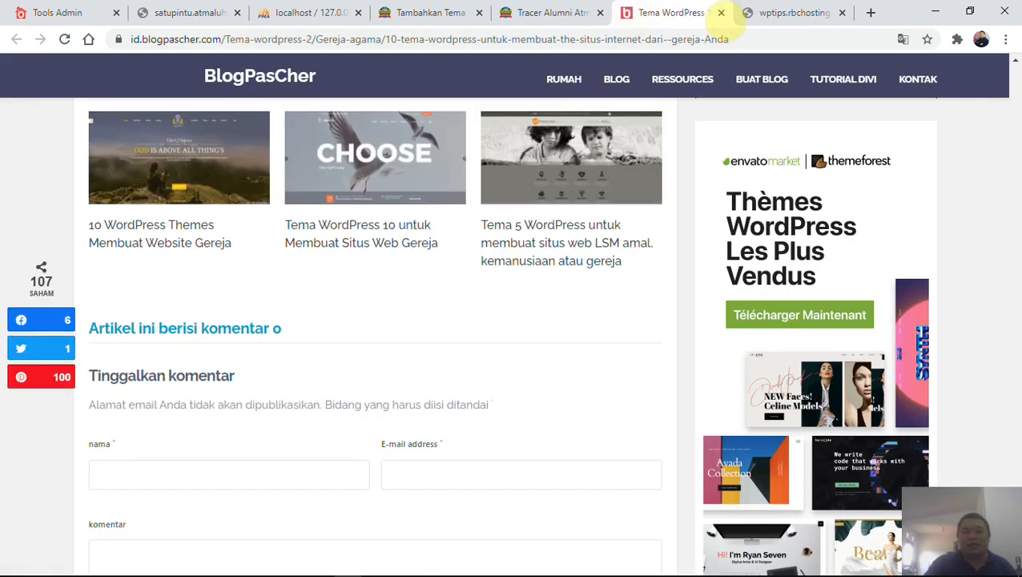
{"action": "left_click", "coordinate": [721, 12]}
- Search Google for "tema wordpress gereja gratis"
{"action": "left_click", "coordinate": [661, 40]}
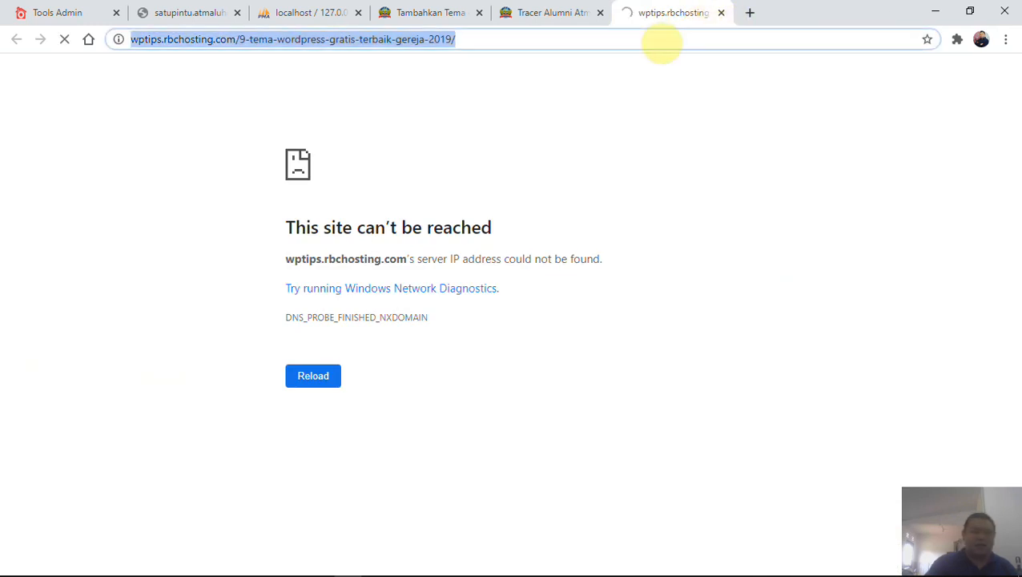
{"action": "type", "text": "tema wordpre"}
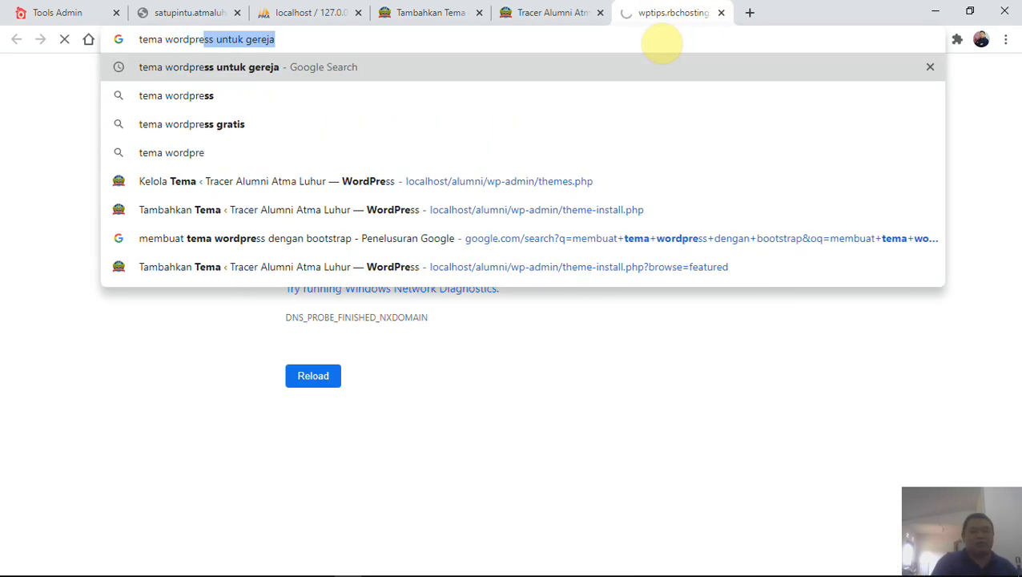
{"action": "type", "text": "ss gereja gratis"}
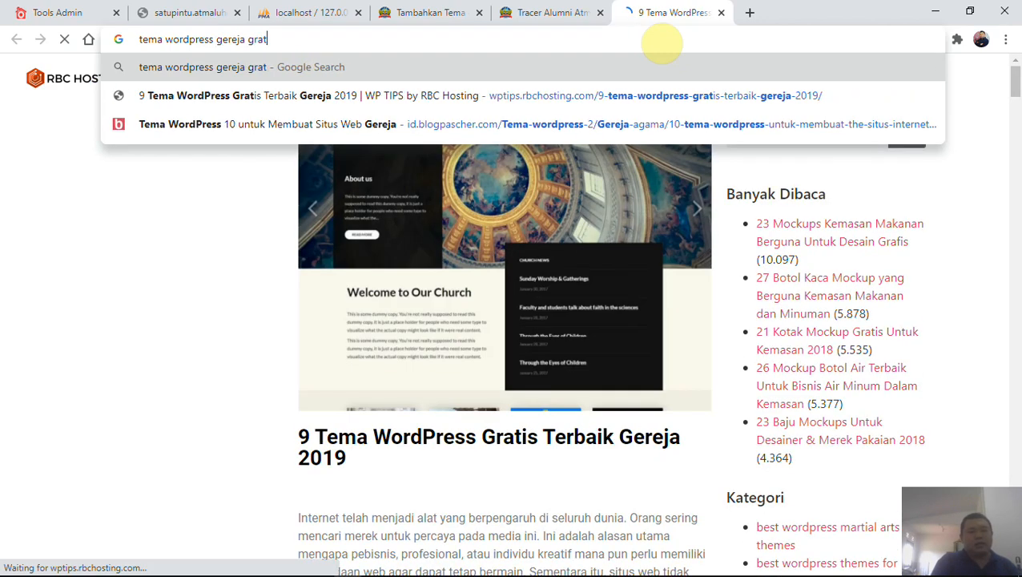
{"action": "key", "text": "Return"}
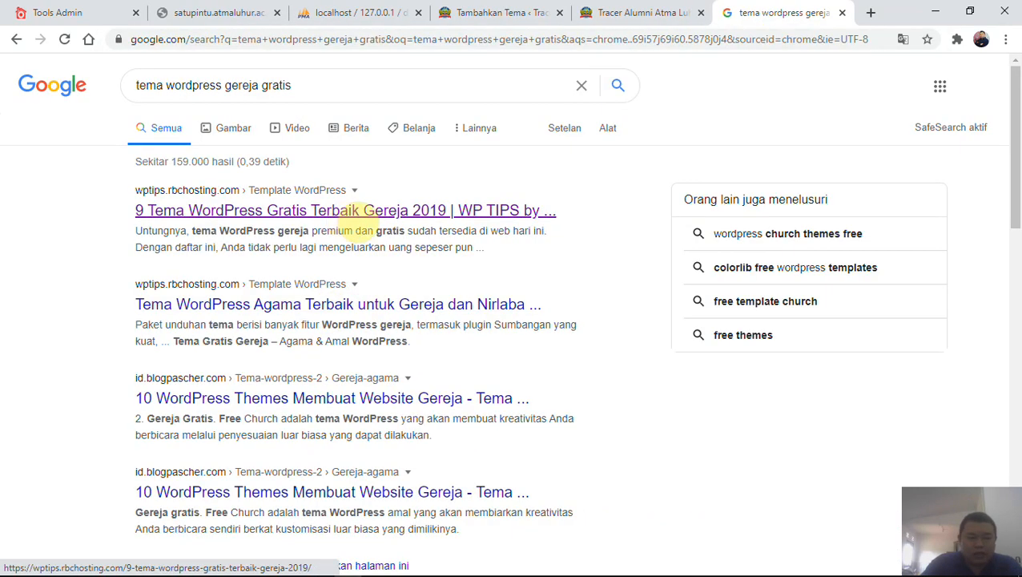
- Open the first two wptips.rbchosting.com results in separate tabs and close the search results
{"action": "right_click", "coordinate": [342, 212]}
{"action": "left_click", "coordinate": [364, 221]}
{"action": "right_click", "coordinate": [343, 309]}
{"action": "left_click", "coordinate": [393, 321]}
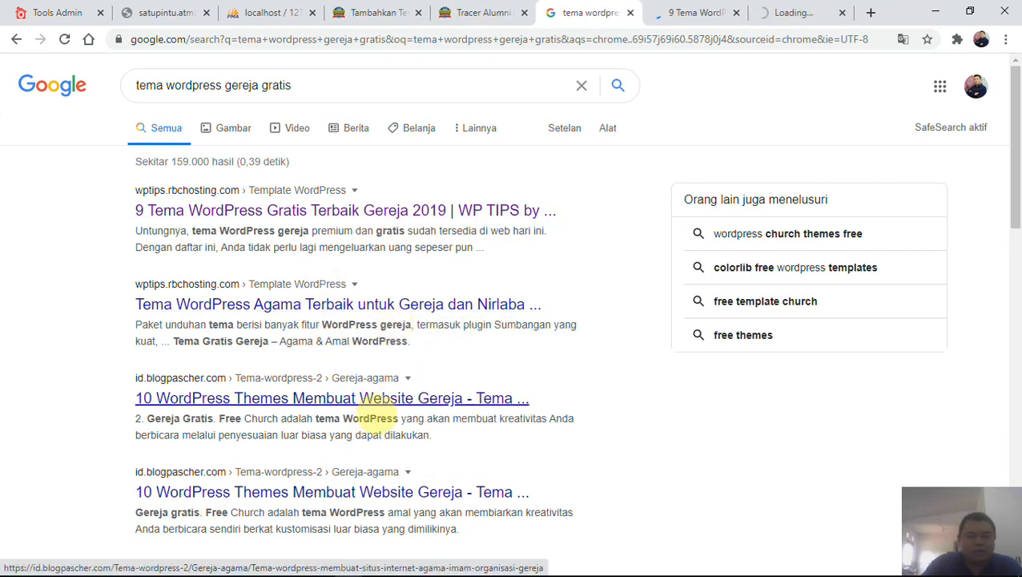
{"action": "left_click", "coordinate": [631, 12]}
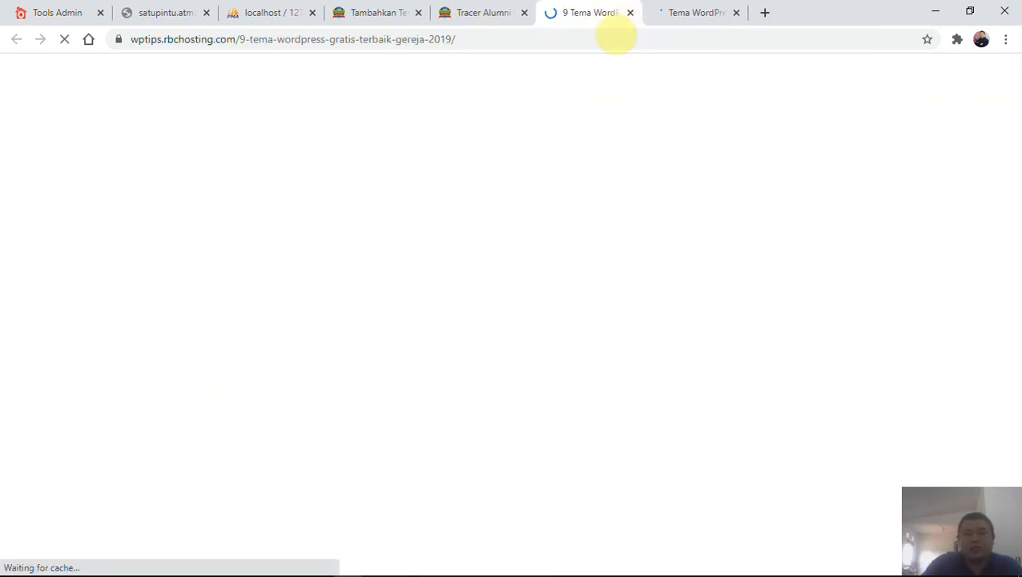
- Look through the free church themes in the wptips.rbchosting.com article, including Gereja Lite, Neux and Lite Perawatan Sosial
{"action": "scroll", "coordinate": [473, 229], "scroll_direction": "down", "scroll_amount": 10}
{"action": "scroll", "coordinate": [476, 230], "scroll_direction": "up", "scroll_amount": 6}
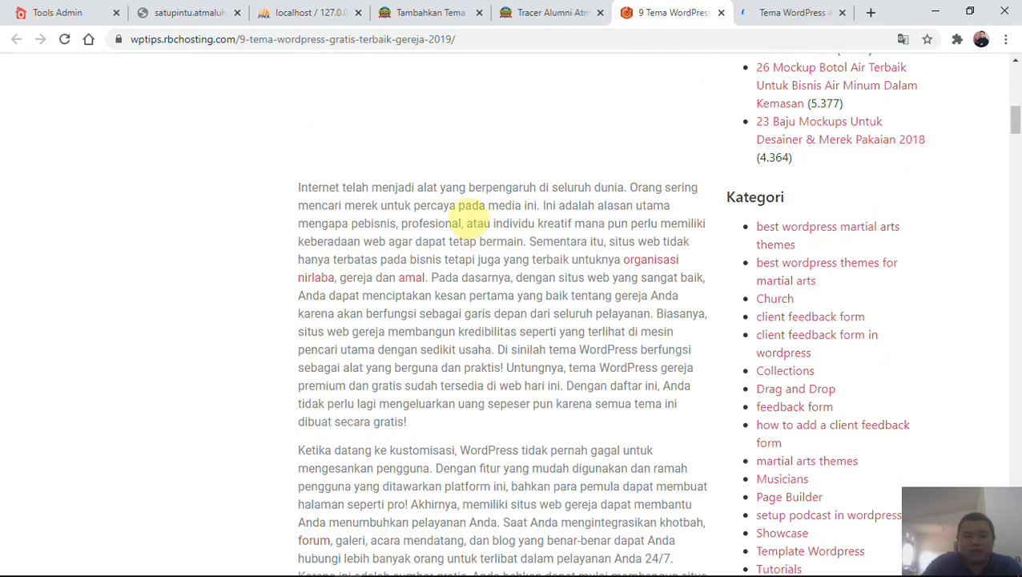
{"action": "scroll", "coordinate": [505, 208], "scroll_direction": "down", "scroll_amount": 15}
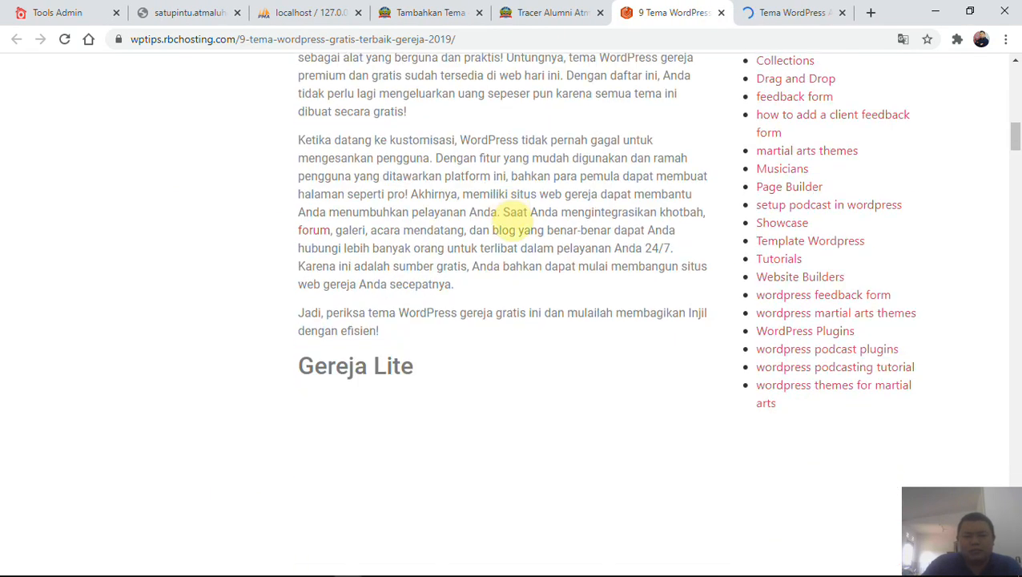
{"action": "scroll", "coordinate": [526, 200], "scroll_direction": "down", "scroll_amount": 9}
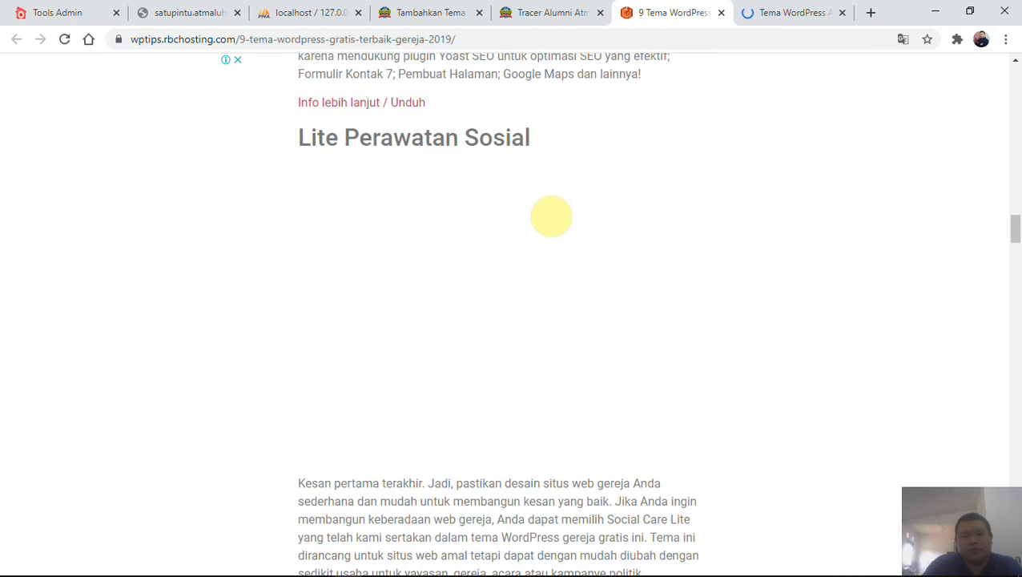
{"action": "scroll", "coordinate": [550, 216], "scroll_direction": "down", "scroll_amount": 5}
{"action": "scroll", "coordinate": [585, 216], "scroll_direction": "up", "scroll_amount": 13}
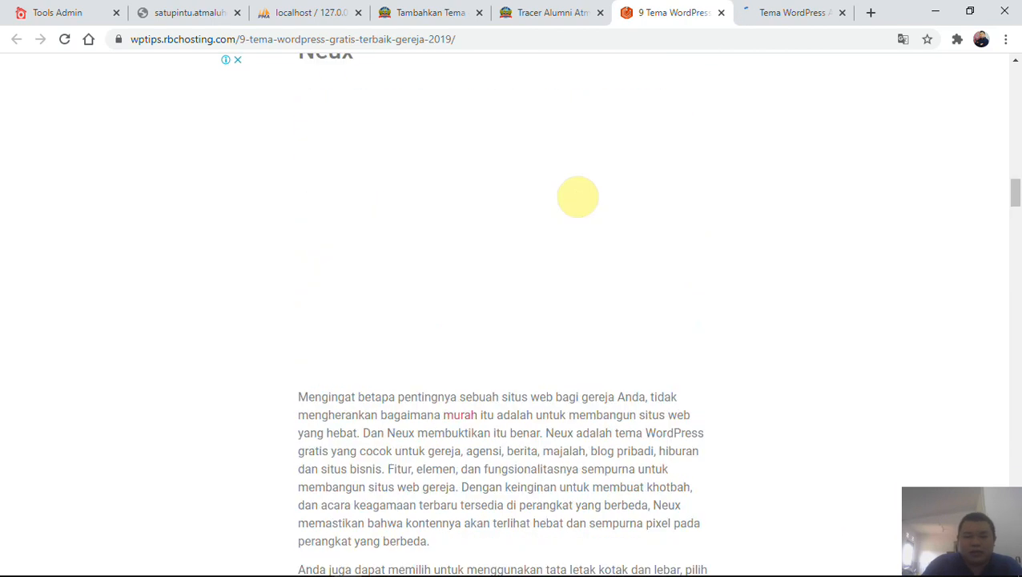
{"action": "scroll", "coordinate": [578, 197], "scroll_direction": "up", "scroll_amount": 3}
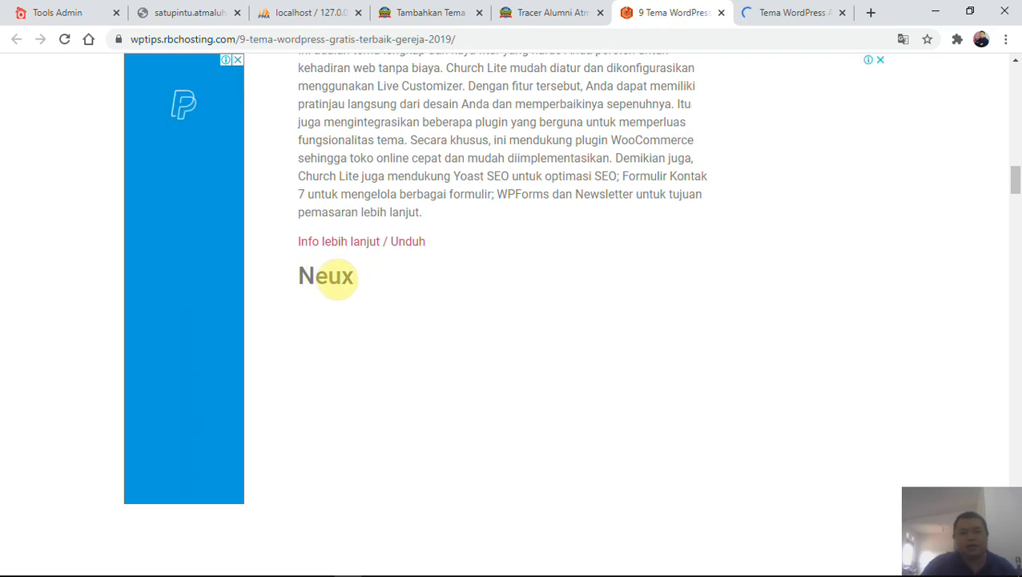
- Copy the theme name Neux from the article and search Google in a new tab for "Neux wordpress theme"
{"action": "double_click", "coordinate": [336, 278]}
{"action": "key", "text": "ctrl+c"}
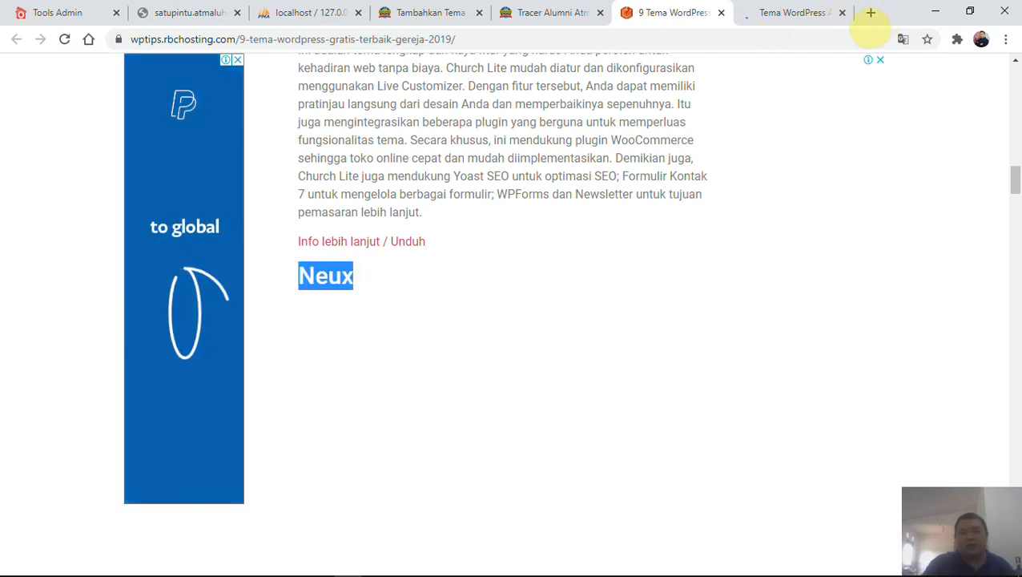
{"action": "left_click", "coordinate": [871, 16]}
{"action": "key", "text": "ctrl+v"}
{"action": "type", "text": "w"}
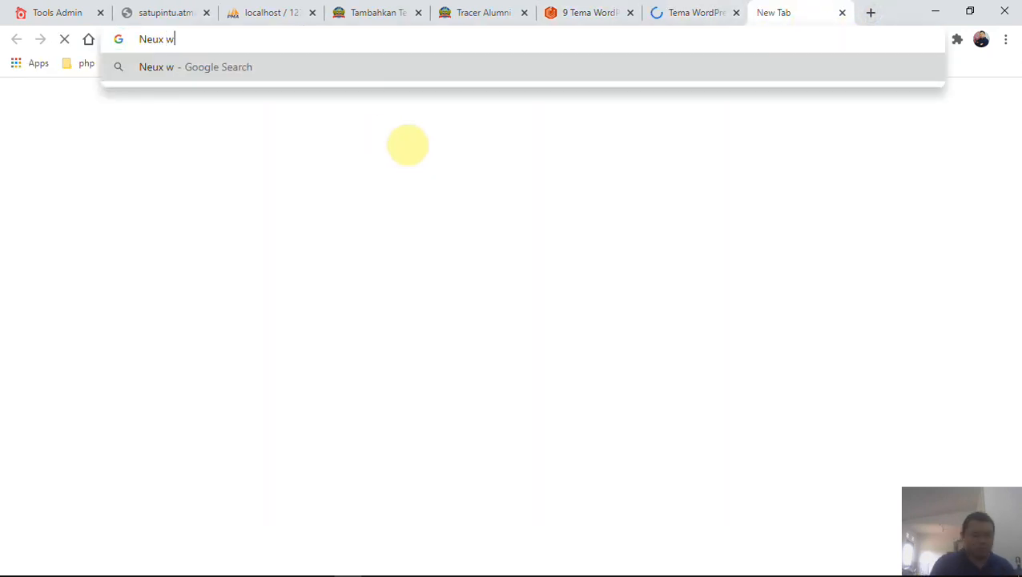
{"action": "type", "text": "ordpress theme"}
{"action": "key", "text": "Return"}
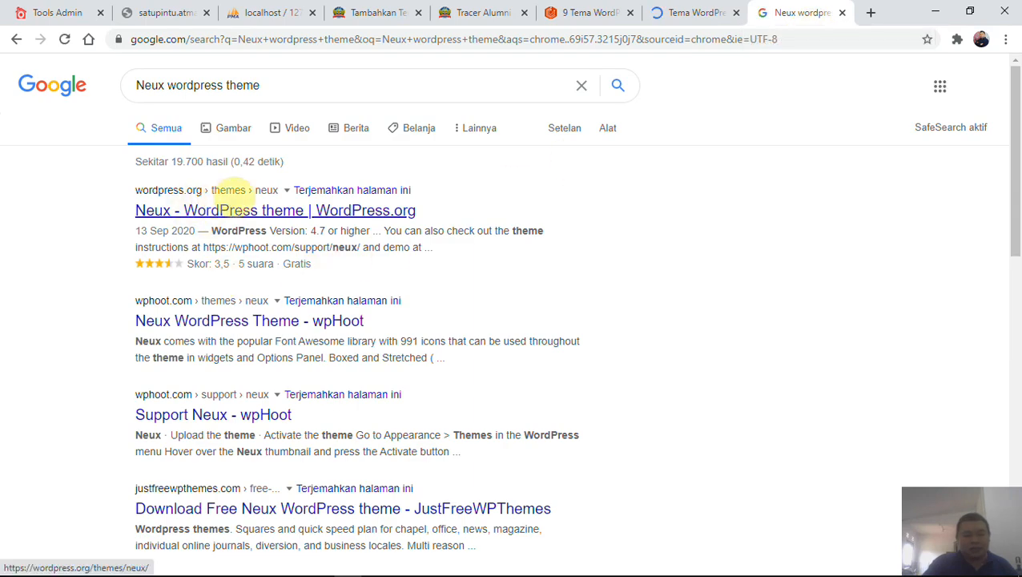
- Download neux.2.9.8.zip from the Neux theme page on WordPress.org, open its containing folder and select the folder path
{"action": "left_click", "coordinate": [285, 210]}
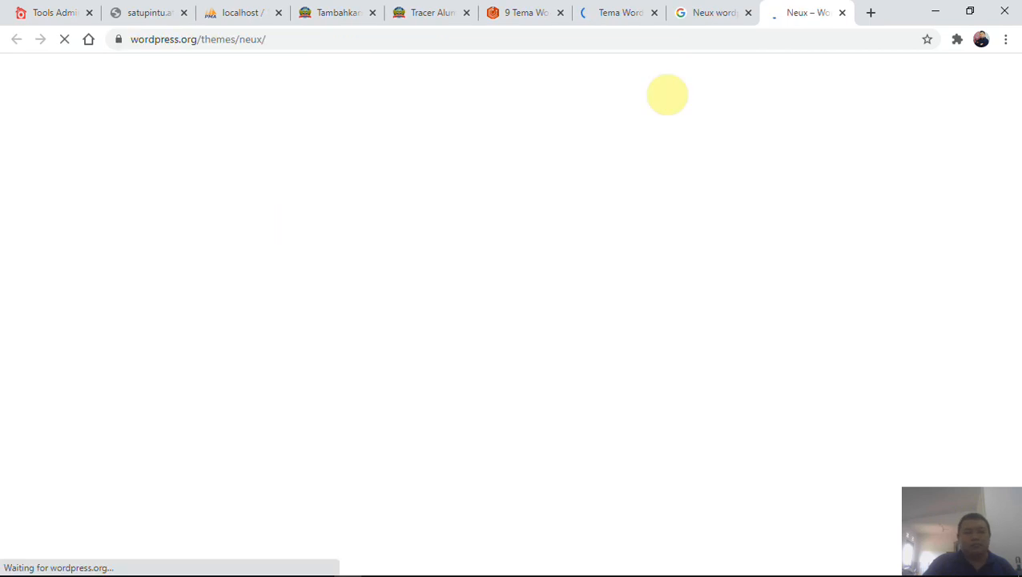
{"action": "scroll", "coordinate": [736, 348], "scroll_direction": "down", "scroll_amount": 2}
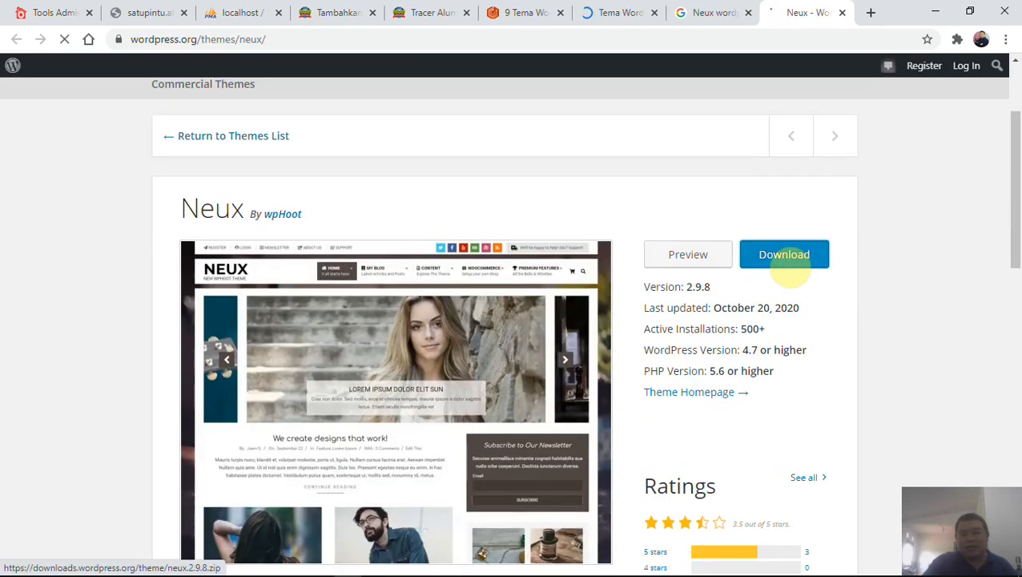
{"action": "left_click", "coordinate": [786, 265]}
{"action": "left_click", "coordinate": [505, 362]}
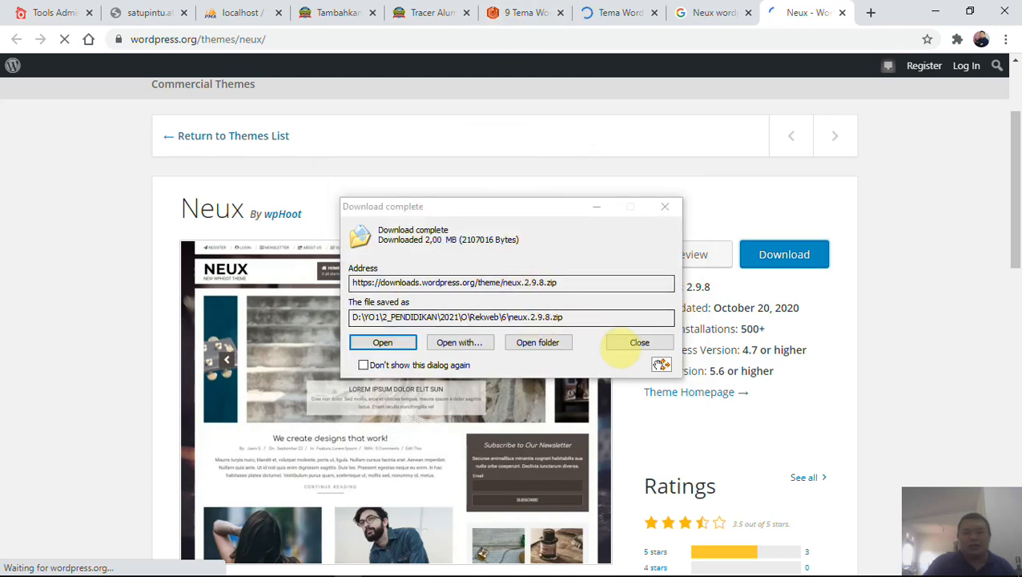
{"action": "left_click", "coordinate": [537, 342]}
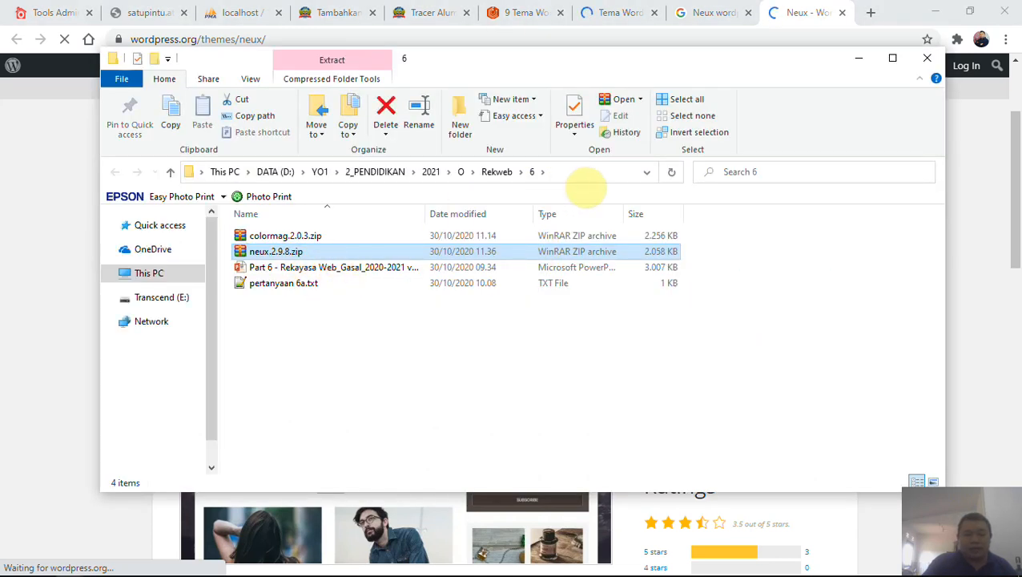
{"action": "left_click", "coordinate": [590, 171]}
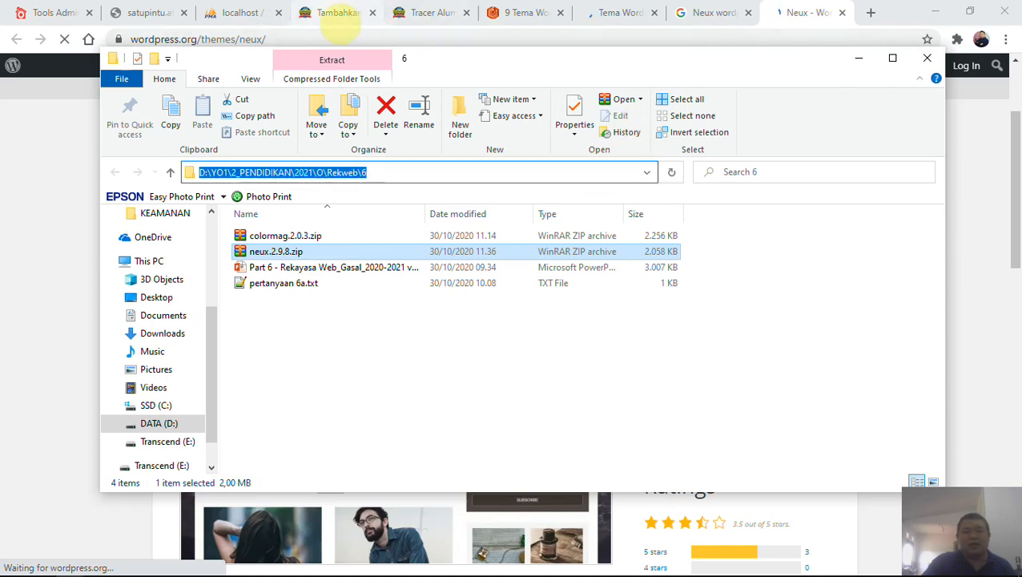
- Try to install the Neux theme in the Tracer Alumni Atma Luhur WordPress admin by uploading neux.2.9.8.zip
{"action": "left_click", "coordinate": [336, 16]}
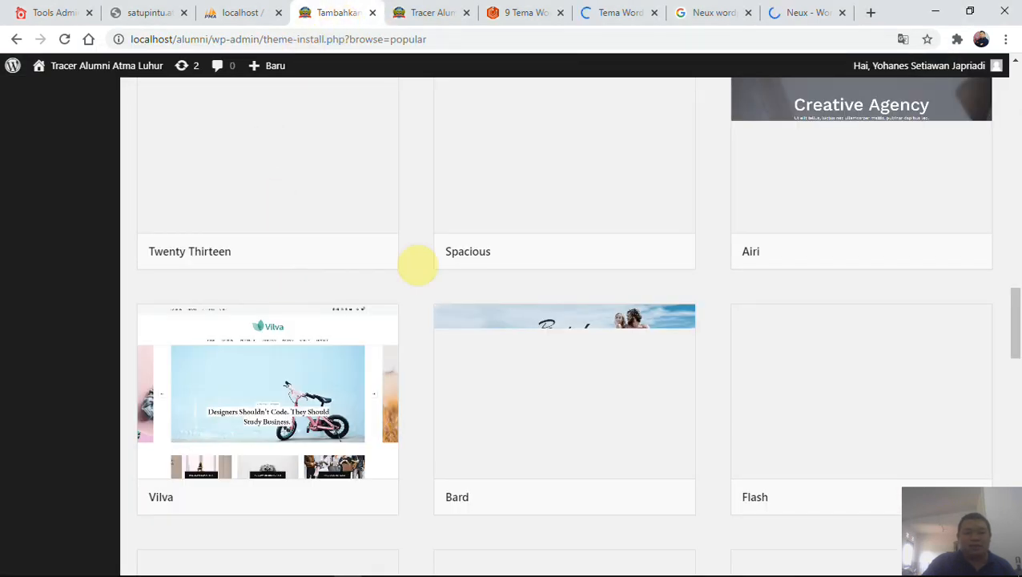
{"action": "left_click_drag", "start_coordinate": [1015, 314], "coordinate": [1016, 80]}
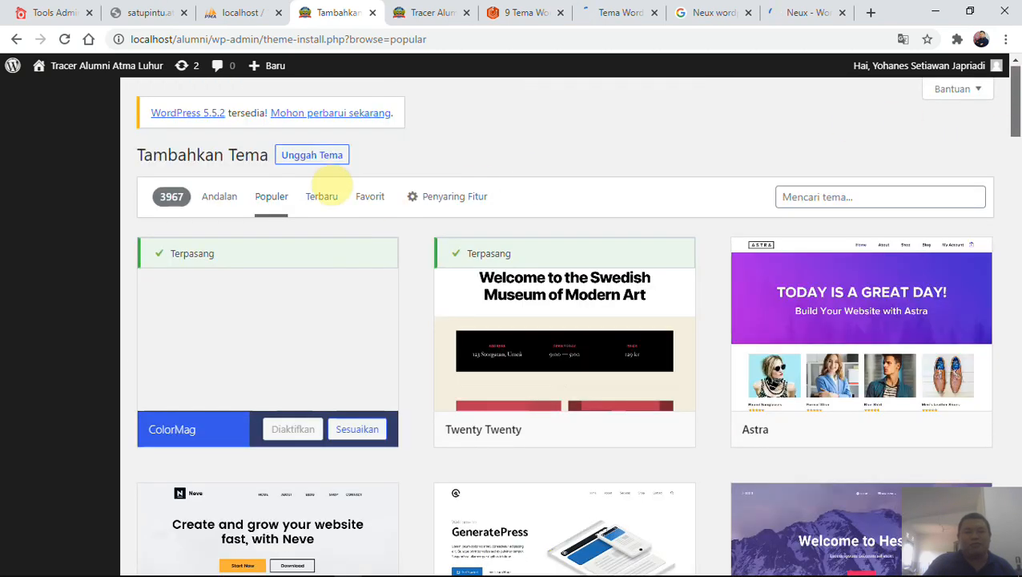
{"action": "left_click", "coordinate": [312, 155]}
{"action": "left_click", "coordinate": [479, 292]}
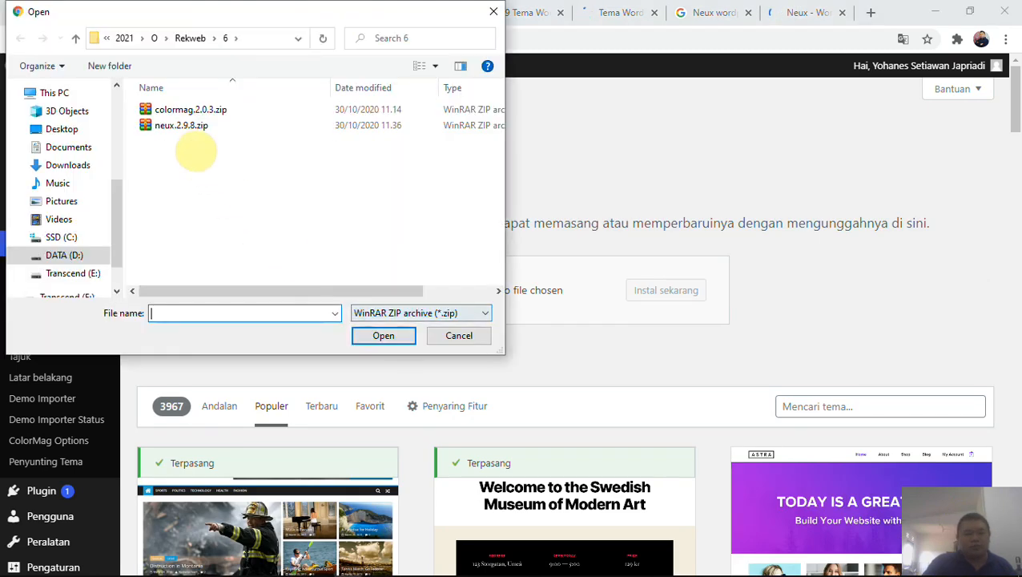
{"action": "double_click", "coordinate": [180, 133]}
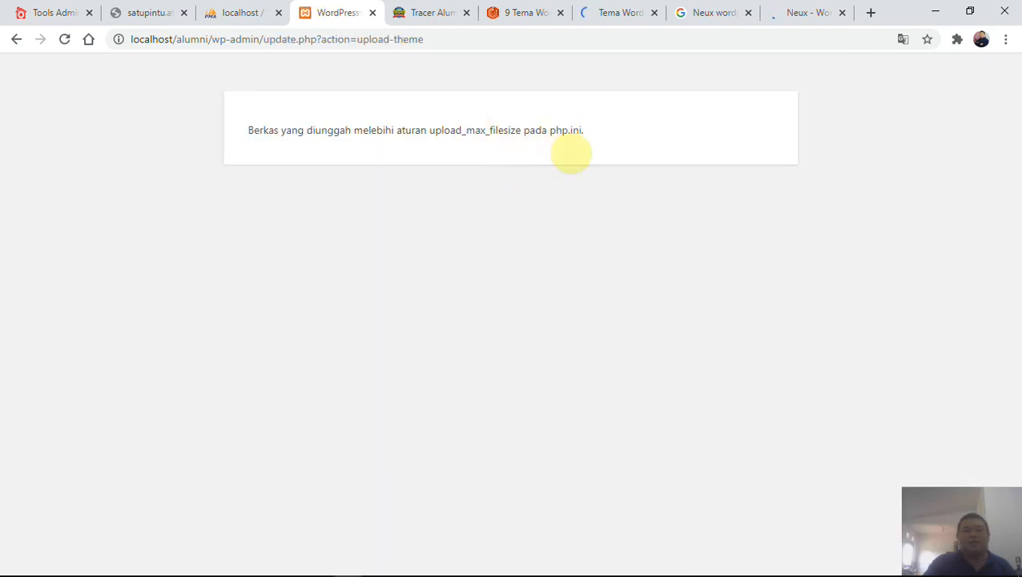
- Highlight php.ini in the upload message and switch to File Explorer to open the C:\xampp\php folder
{"action": "mouse_move", "coordinate": [569, 131]}
{"action": "left_mouse_down"}
{"action": "mouse_move", "coordinate": [598, 141]}
{"action": "mouse_move", "coordinate": [584, 133]}
{"action": "left_mouse_up"}
{"action": "left_click", "coordinate": [74, 552]}
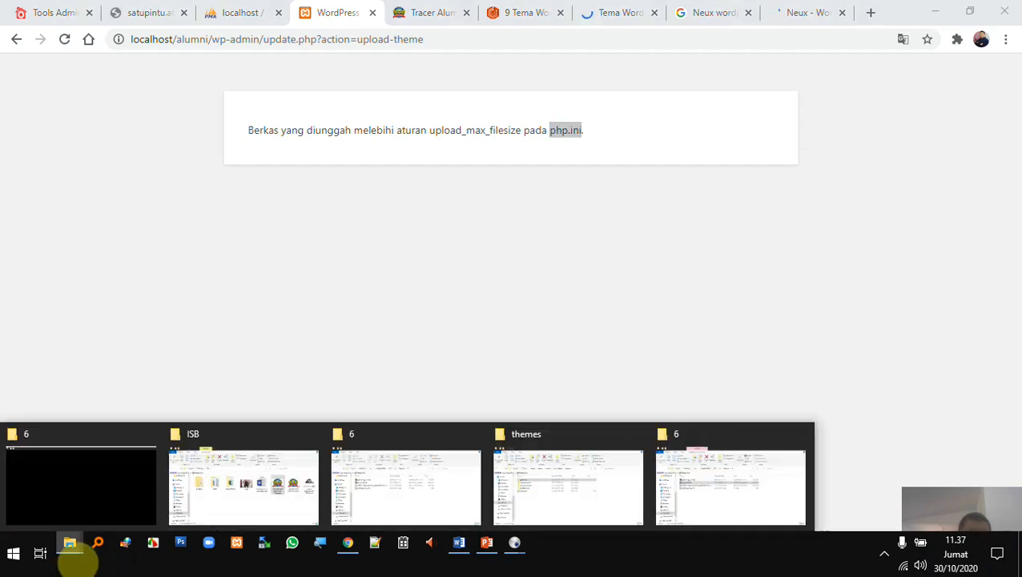
{"action": "left_click", "coordinate": [558, 483]}
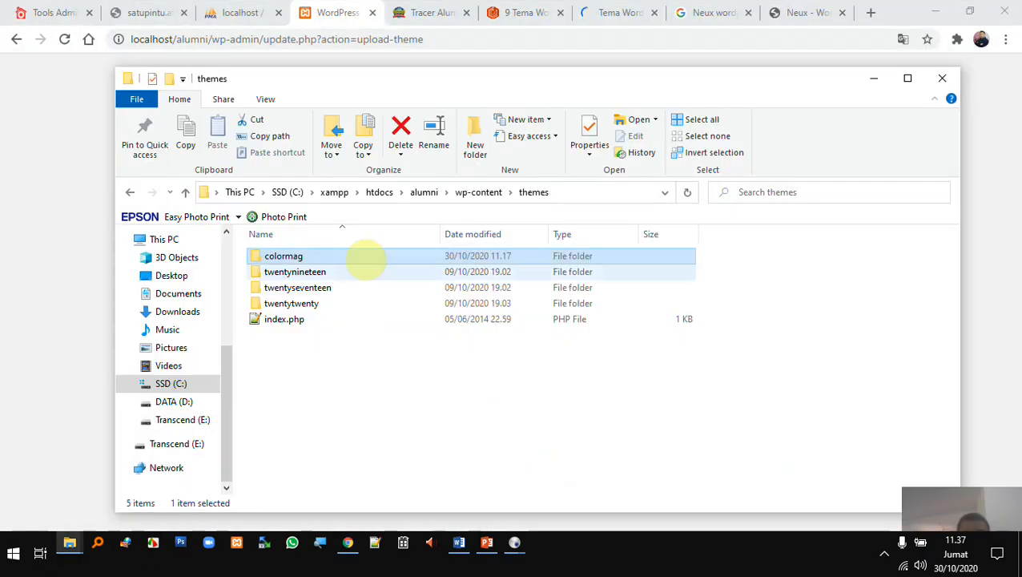
{"action": "left_click", "coordinate": [335, 192]}
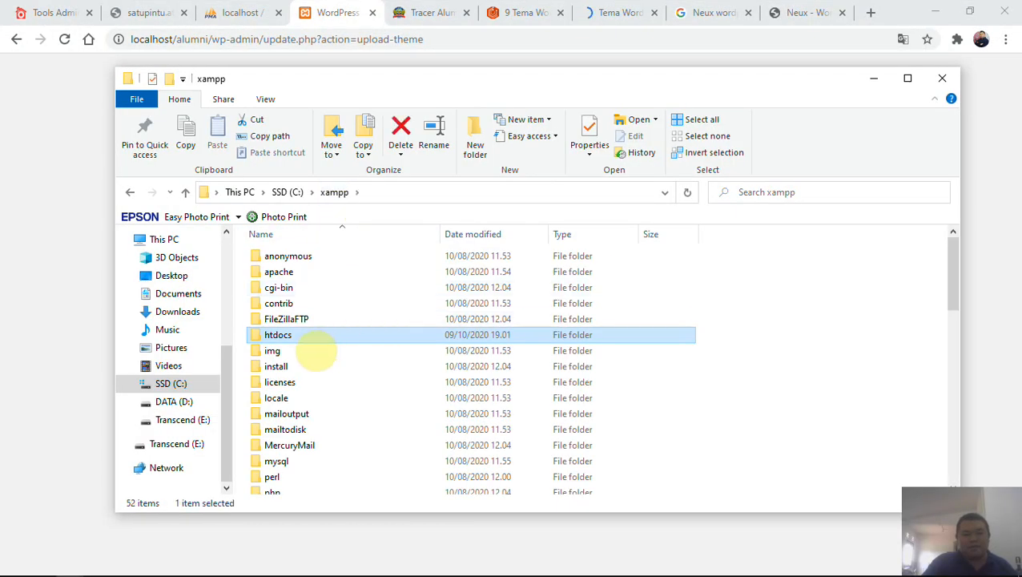
{"action": "scroll", "coordinate": [296, 440], "scroll_direction": "down", "scroll_amount": 2}
{"action": "double_click", "coordinate": [272, 406]}
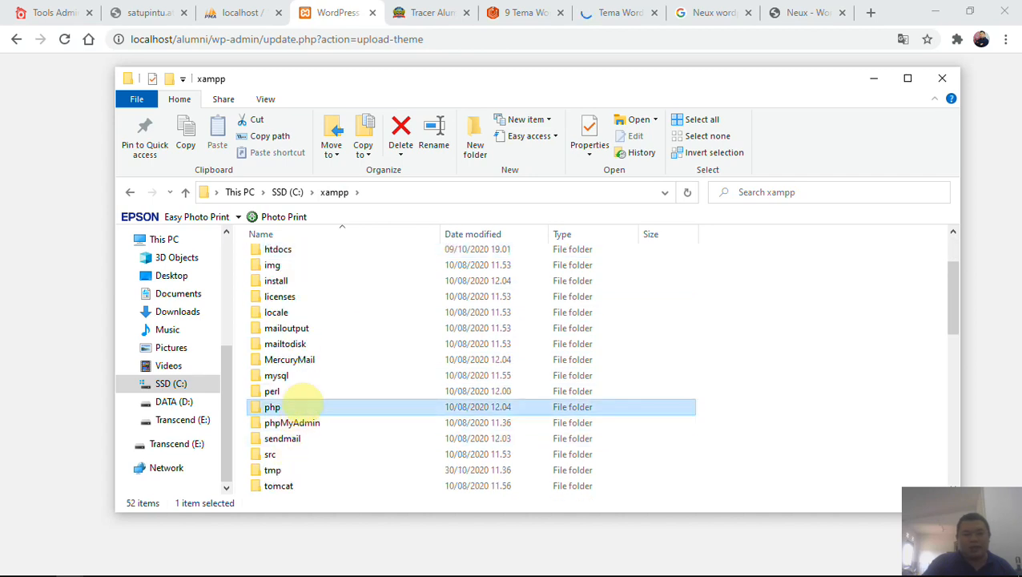
- Locate the php.ini configuration file in the php folder and open it in Notepad++
{"action": "scroll", "coordinate": [377, 412], "scroll_direction": "down", "scroll_amount": 4}
{"action": "scroll", "coordinate": [379, 415], "scroll_direction": "down", "scroll_amount": 10}
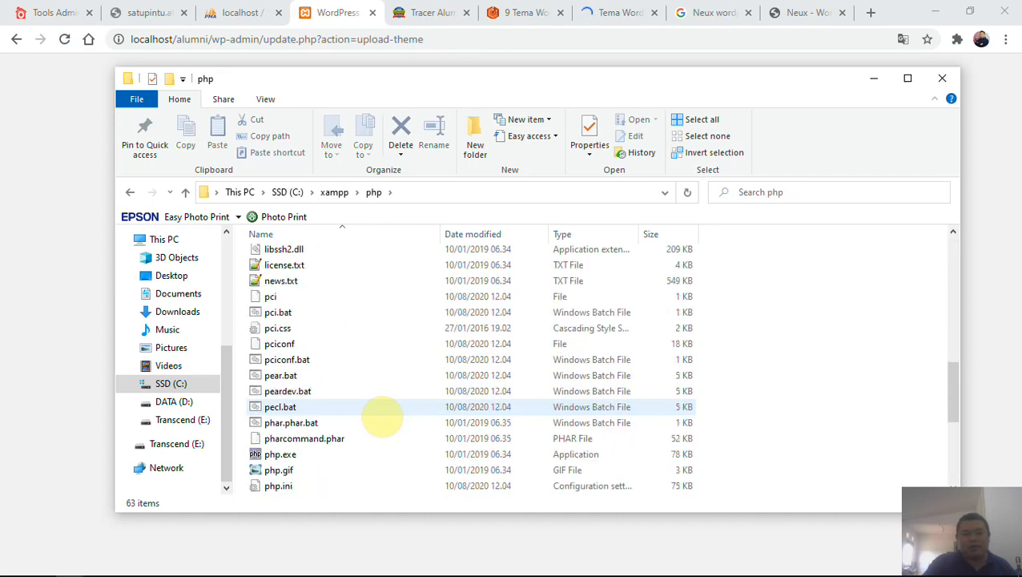
{"action": "left_click", "coordinate": [278, 344]}
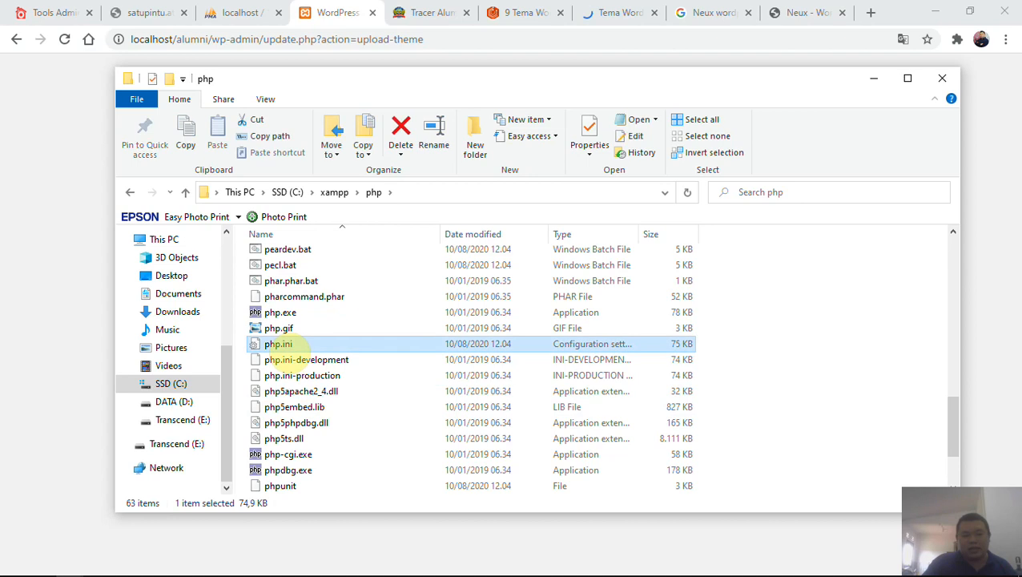
{"action": "right_click", "coordinate": [282, 343]}
{"action": "left_click", "coordinate": [391, 349]}
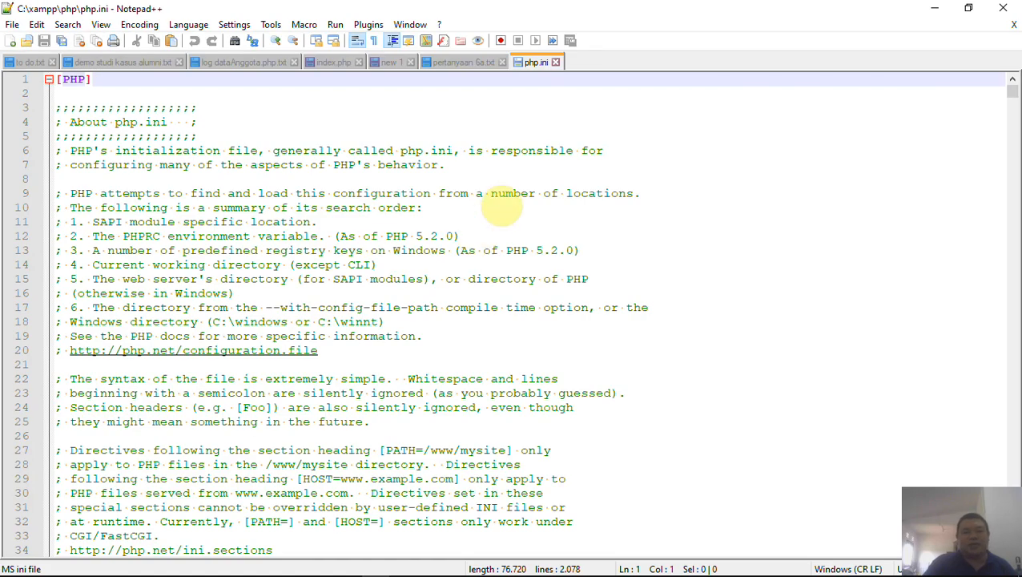
- Search php.ini for "size" and step through the matches
{"action": "key", "text": "ctrl+f"}
{"action": "type", "text": "upl"}
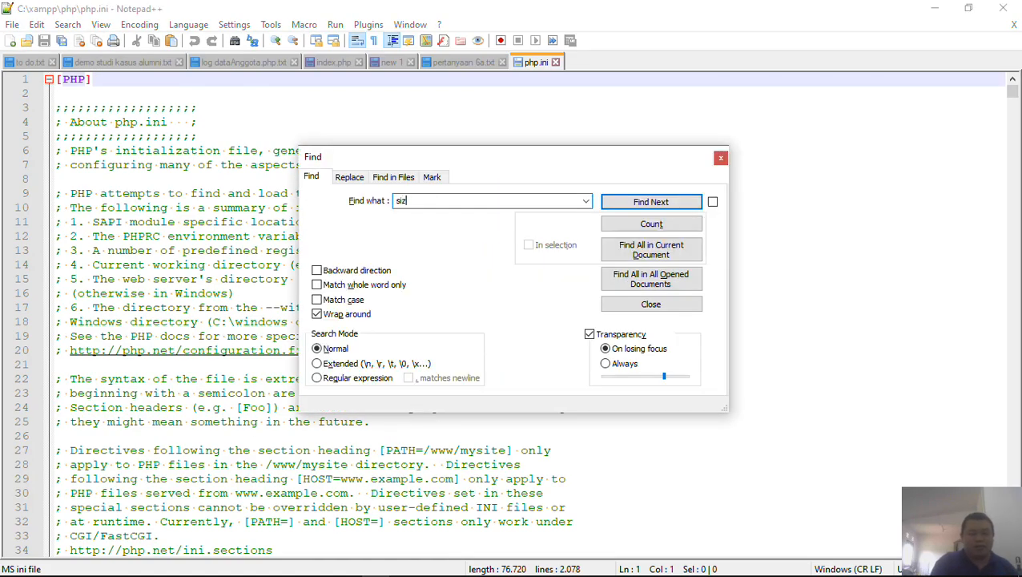
{"action": "type", "text": "e"}
{"action": "key", "text": "Return"}
{"action": "key", "text": "Return"}
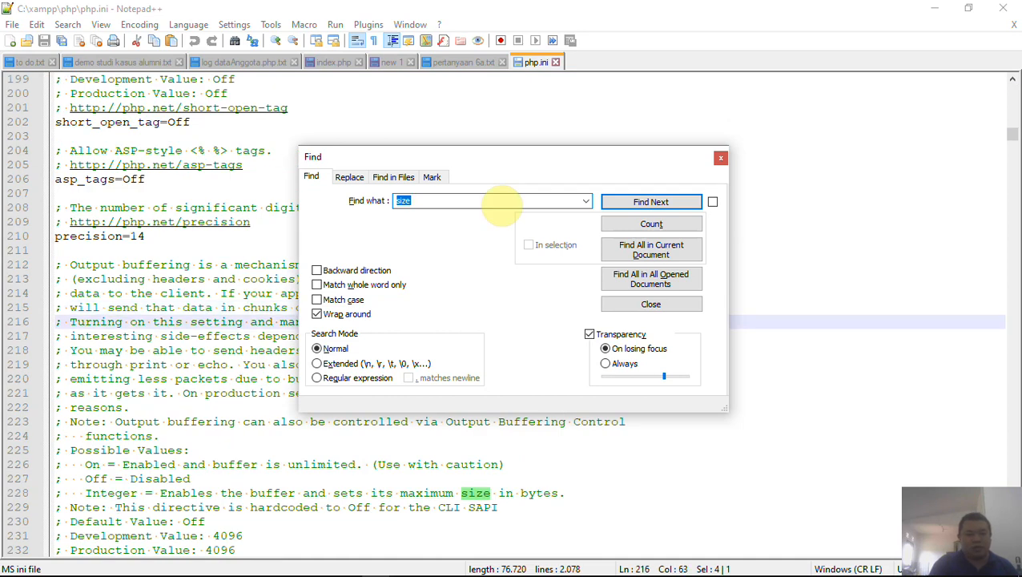
{"action": "key", "text": "Return"}
{"action": "key", "text": "Return"}
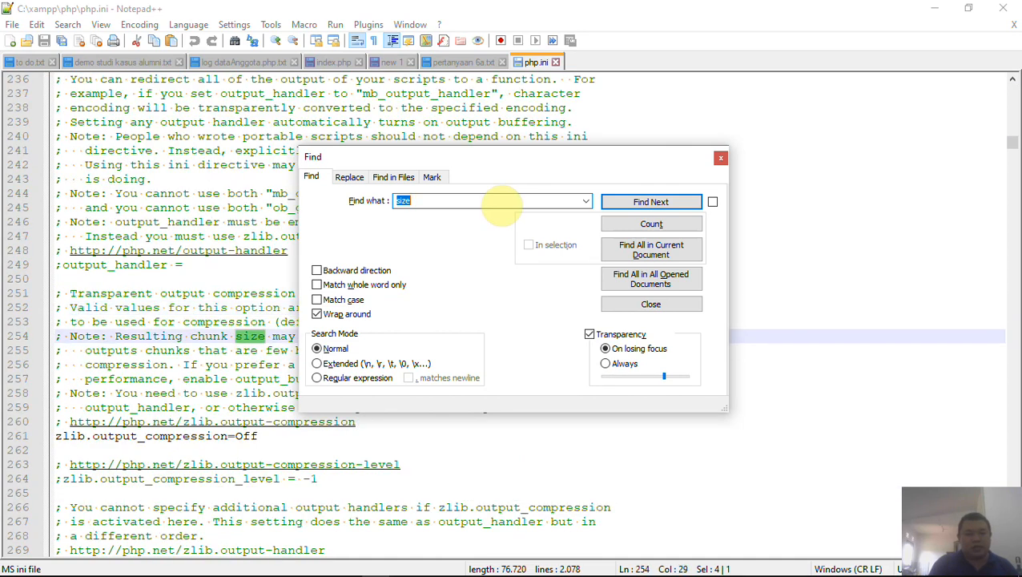
{"action": "key", "text": "Return"}
- Search php.ini for "upload" and step through the matches to the File Uploads section
{"action": "type", "text": "upl"}
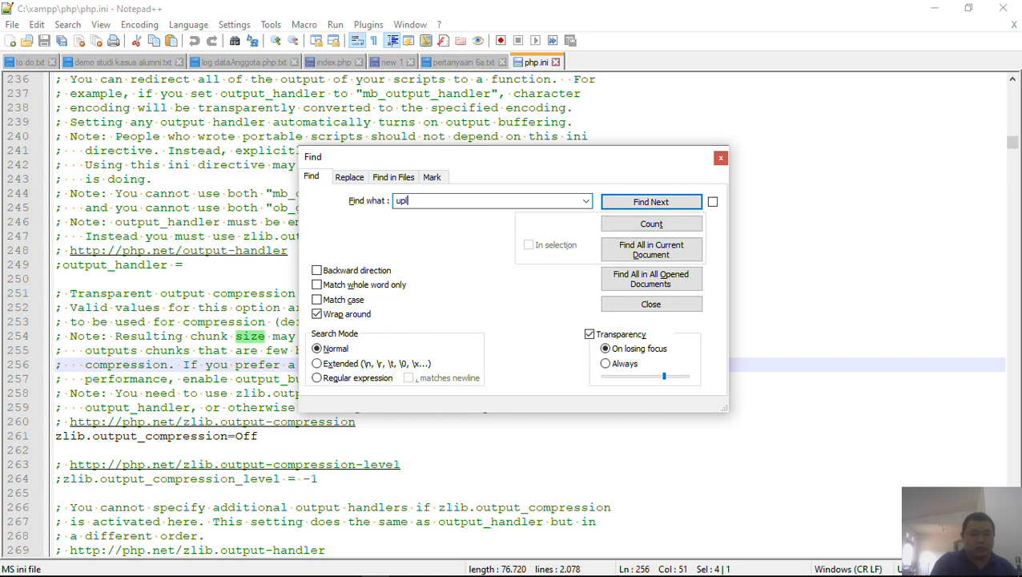
{"action": "type", "text": "oad"}
{"action": "key", "text": "Return"}
{"action": "key", "text": "Return"}
{"action": "key", "text": "Return"}
{"action": "key", "text": "Return"}
{"action": "key", "text": "Return"}
{"action": "key", "text": "Return"}
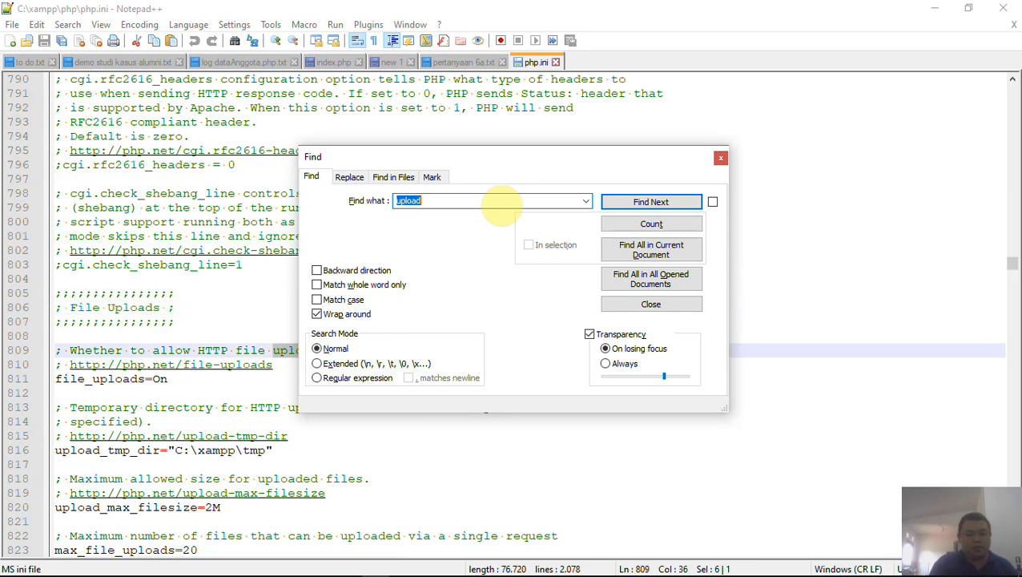
- Close the search and set upload_max_filesize to 8M in php.ini's File Uploads section
{"action": "key", "text": "Escape"}
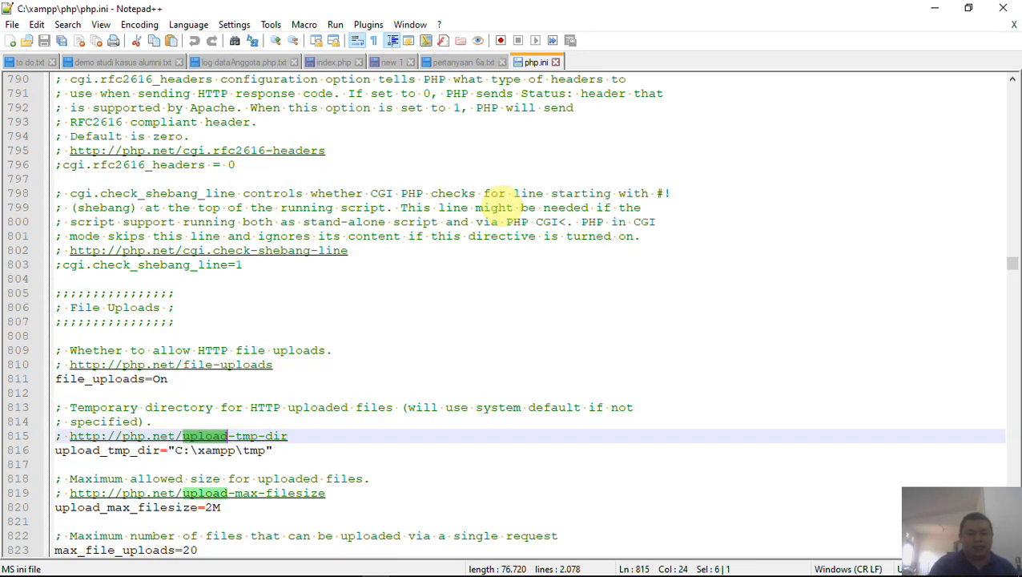
{"action": "key", "text": "Home"}
{"action": "key", "text": "Down"}
{"action": "key", "text": "Down"}
{"action": "key", "text": "Down"}
{"action": "key", "text": "Down"}
{"action": "key", "text": "Down"}
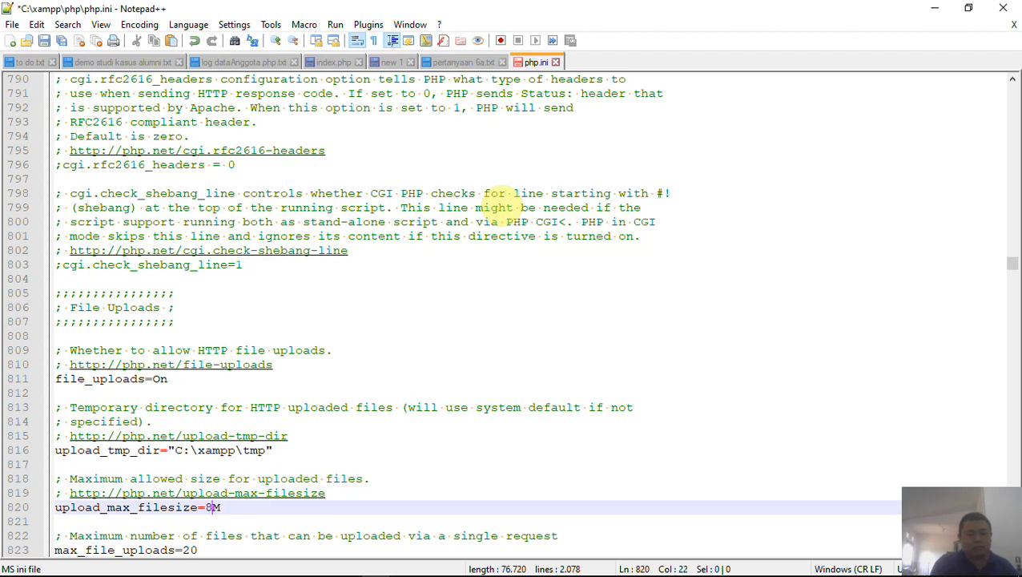
- Check the settings following upload_max_filesize, and search php.ini for "max", stepping through the matches
{"action": "scroll", "coordinate": [408, 324], "scroll_direction": "down", "scroll_amount": 3}
{"action": "left_click", "coordinate": [193, 422]}
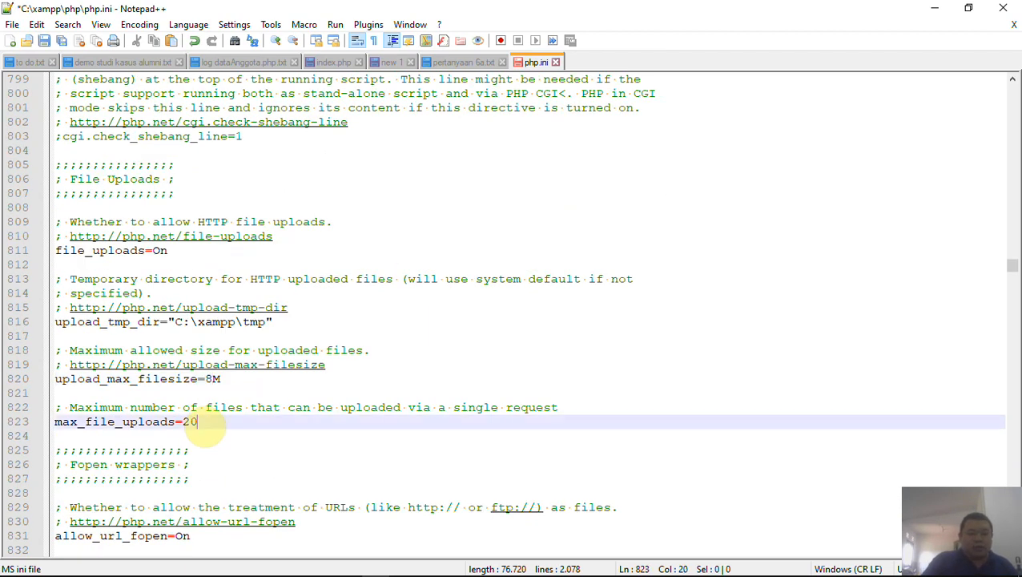
{"action": "scroll", "coordinate": [248, 408], "scroll_direction": "down", "scroll_amount": 2}
{"action": "scroll", "coordinate": [248, 408], "scroll_direction": "down", "scroll_amount": 4}
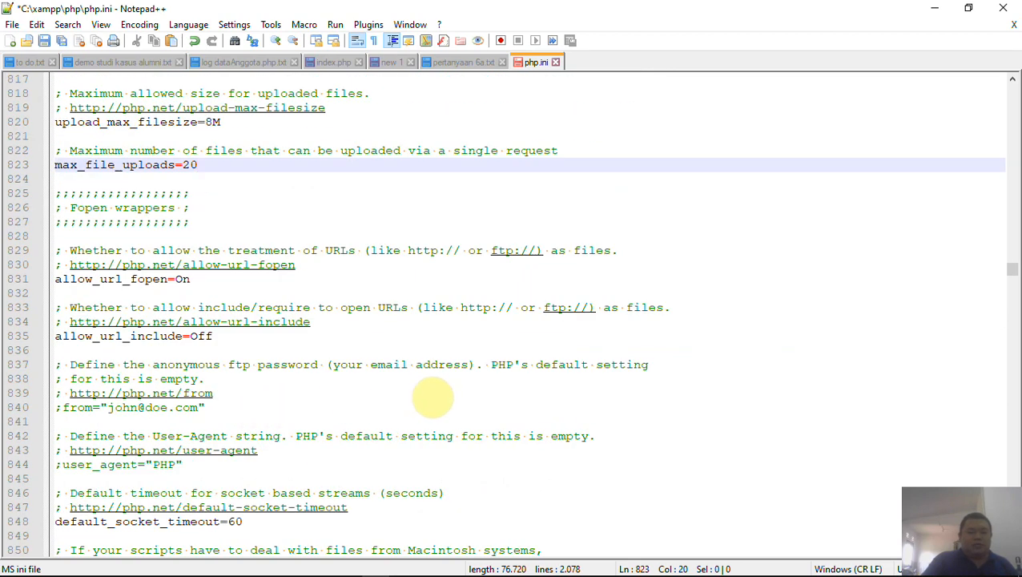
{"action": "scroll", "coordinate": [458, 392], "scroll_direction": "up", "scroll_amount": 2}
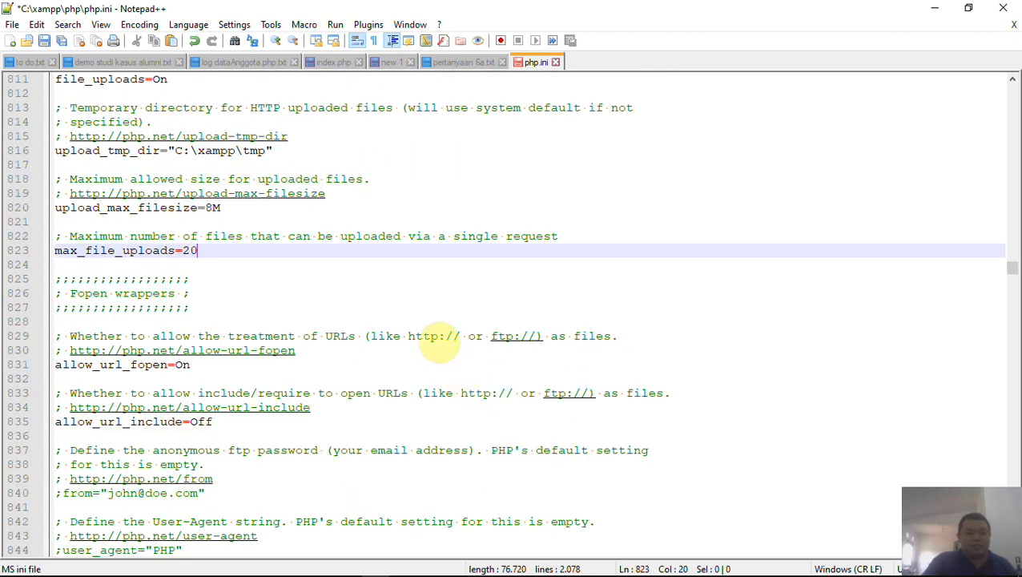
{"action": "key", "text": "ctrl+f"}
{"action": "type", "text": "max"}
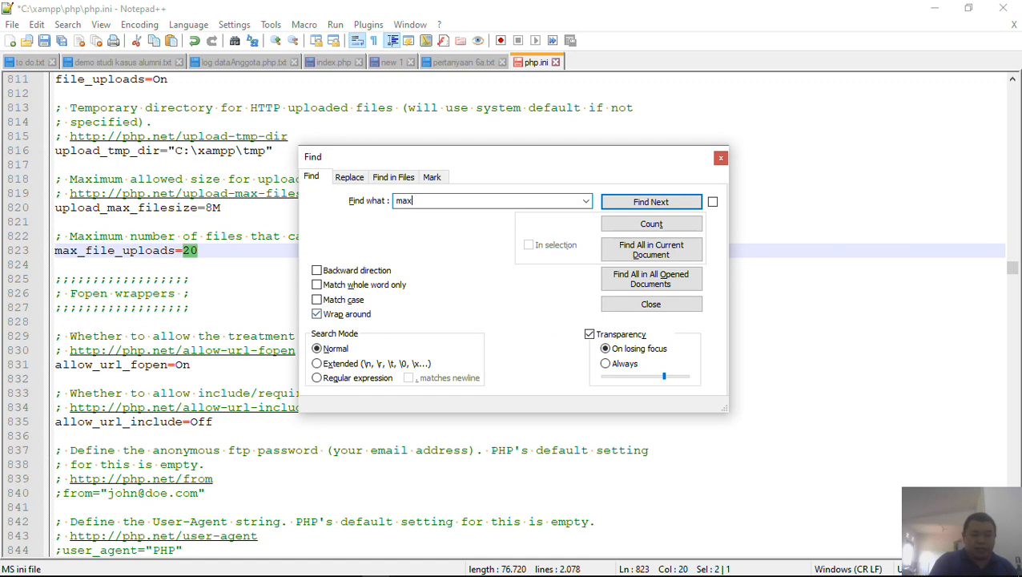
{"action": "key", "text": "Return"}
{"action": "key", "text": "Return"}
{"action": "key", "text": "Return"}
{"action": "key", "text": "Return"}
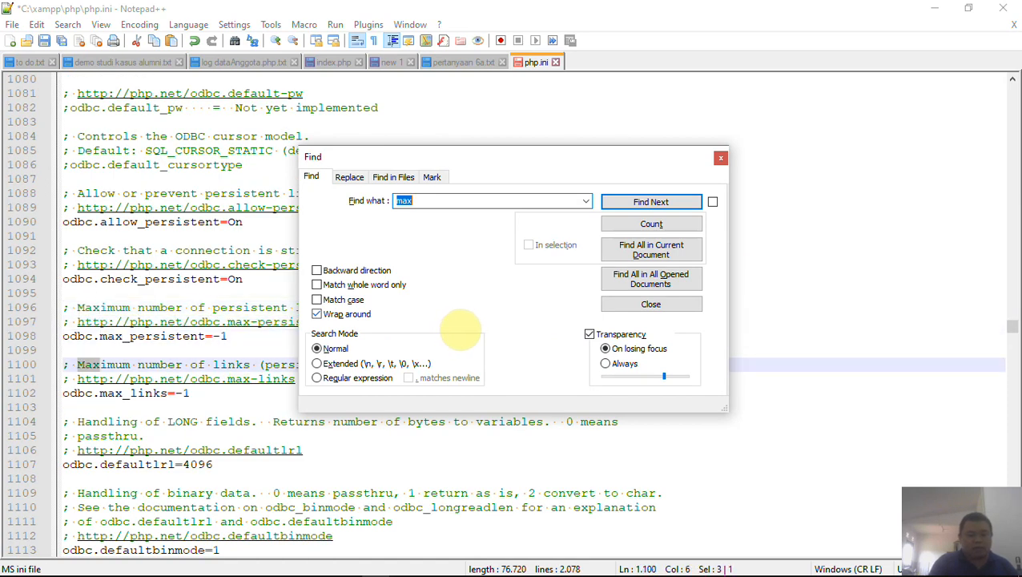
{"action": "key", "text": "Return"}
{"action": "key", "text": "Return"}
{"action": "key", "text": "Return"}
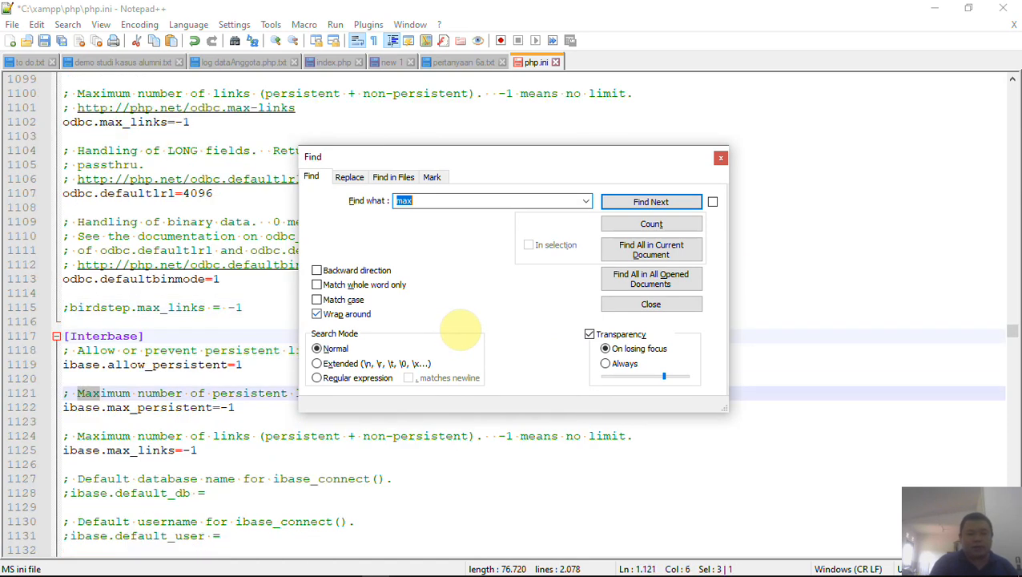
- Search php.ini for "file" and step through the matches in the MySQL section
{"action": "type", "text": "file"}
{"action": "key", "text": "Return"}
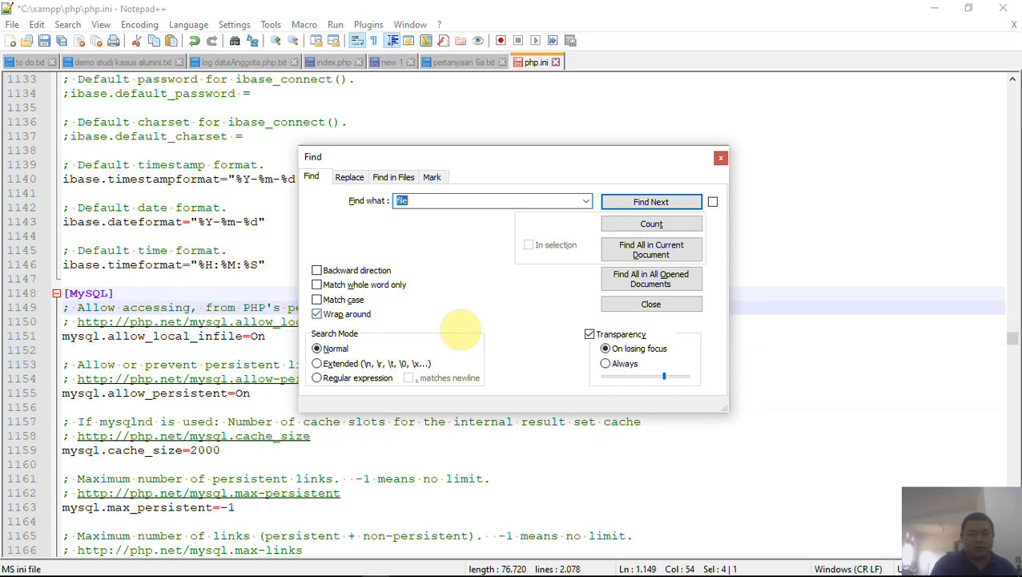
{"action": "key", "text": "Return"}
{"action": "key", "text": "Return"}
{"action": "key", "text": "Return"}
{"action": "key", "text": "Return"}
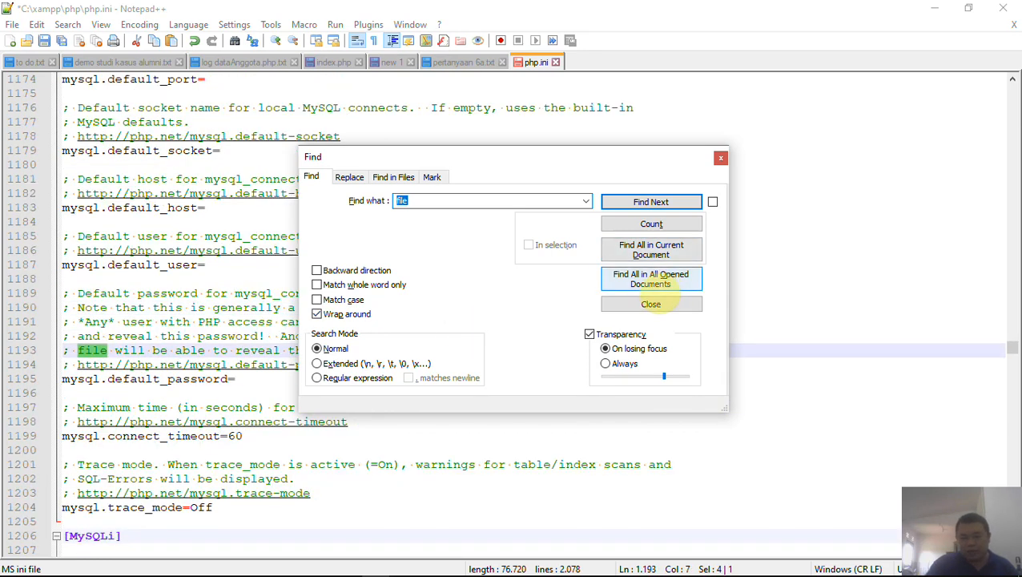
- List all matches of "file" in php.ini, go to the upload_max_filesize match and review the rest of the list
{"action": "left_click", "coordinate": [651, 250]}
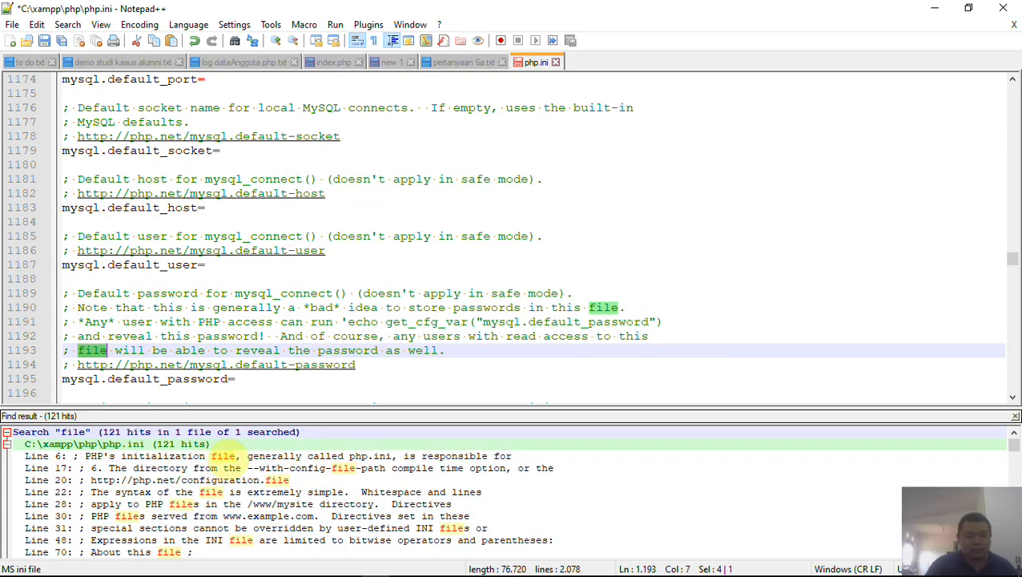
{"action": "scroll", "coordinate": [329, 481], "scroll_direction": "down", "scroll_amount": 12}
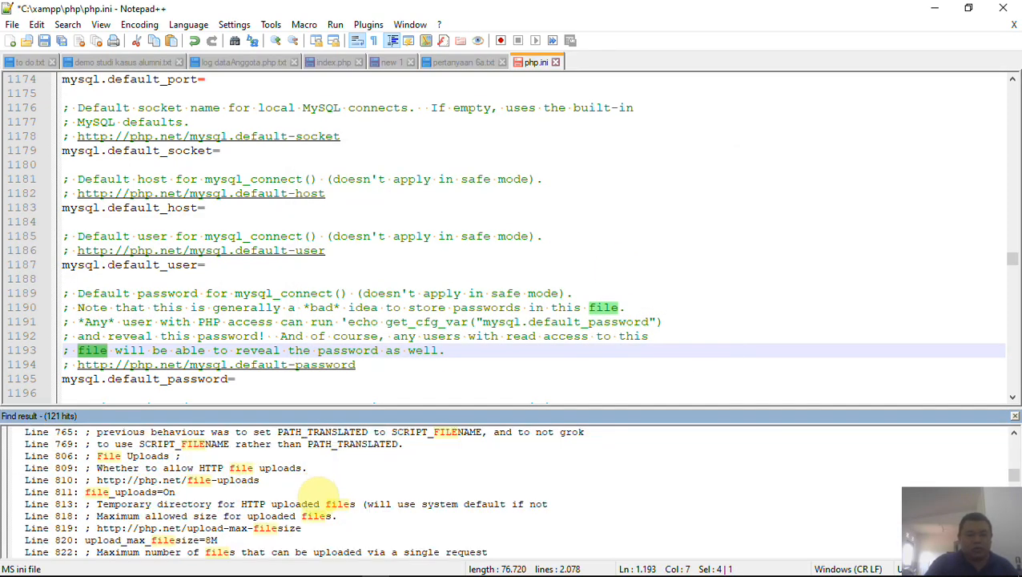
{"action": "scroll", "coordinate": [320, 488], "scroll_direction": "down", "scroll_amount": 2}
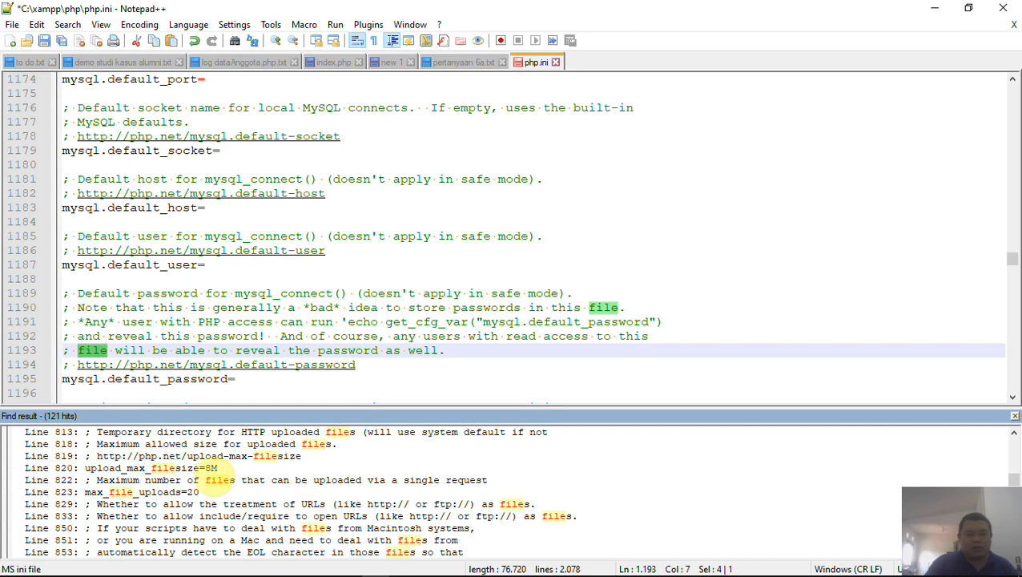
{"action": "double_click", "coordinate": [217, 468]}
{"action": "scroll", "coordinate": [281, 532], "scroll_direction": "down", "scroll_amount": 2}
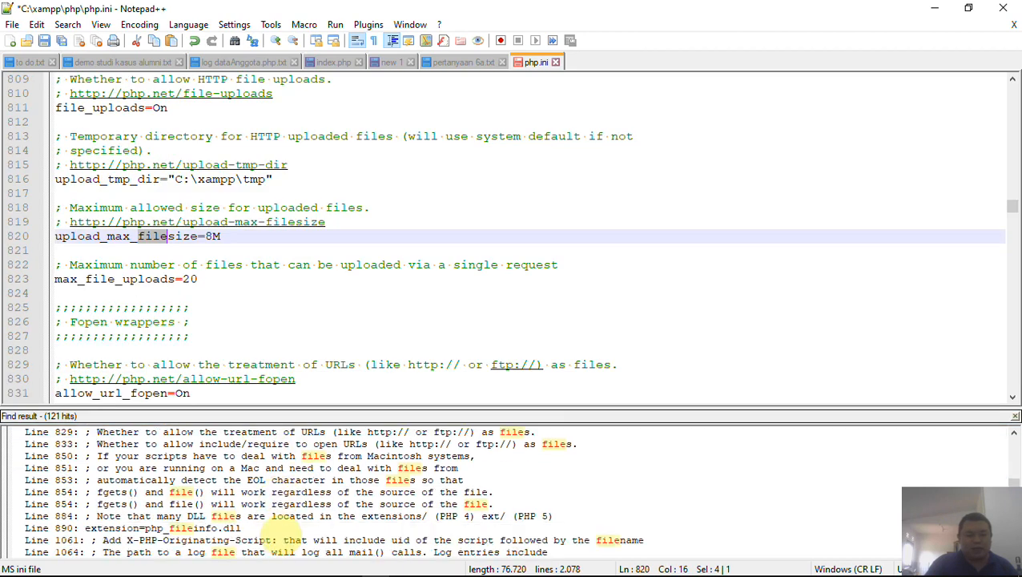
{"action": "scroll", "coordinate": [277, 539], "scroll_direction": "down", "scroll_amount": 6}
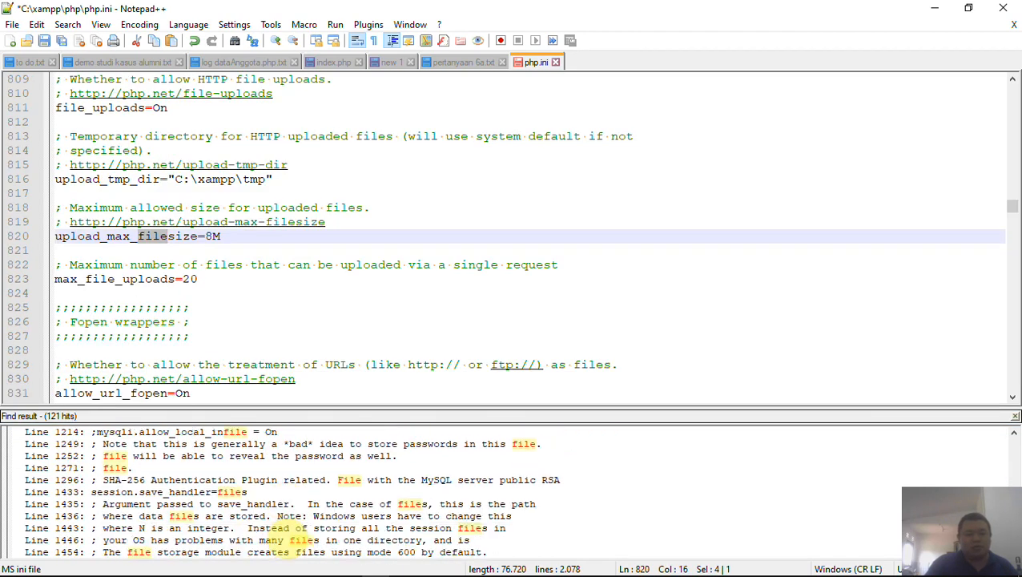
{"action": "scroll", "coordinate": [280, 492], "scroll_direction": "down", "scroll_amount": 3}
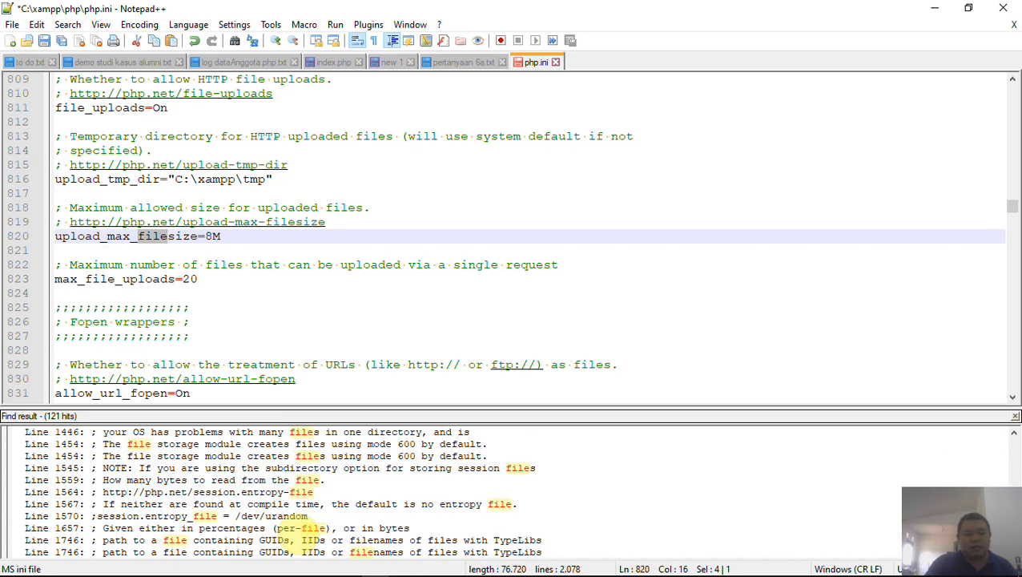
{"action": "scroll", "coordinate": [298, 545], "scroll_direction": "down", "scroll_amount": 8}
{"action": "scroll", "coordinate": [303, 538], "scroll_direction": "down", "scroll_amount": 4}
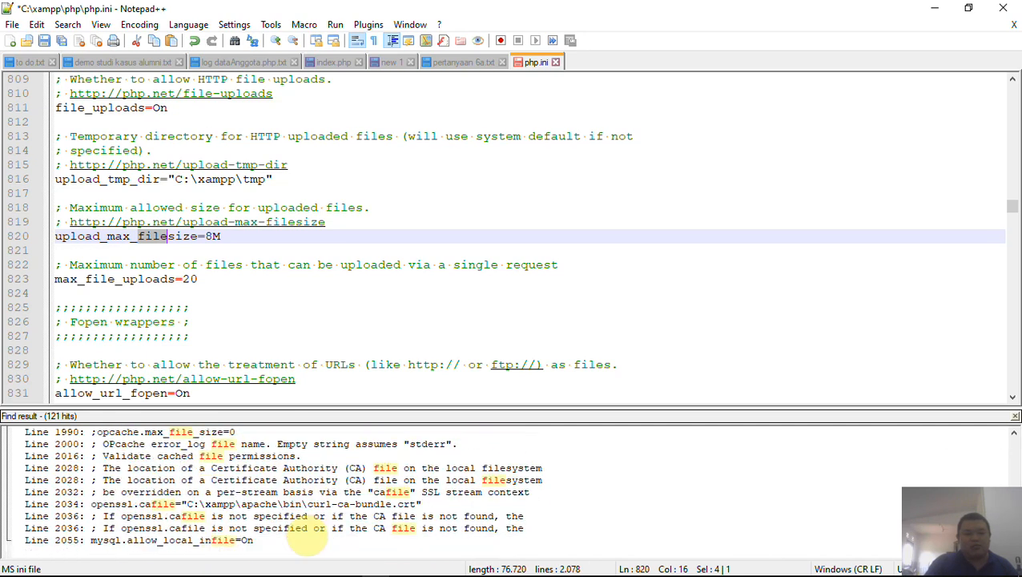
- List all occurrences of "2m" in php.ini and close the search
{"action": "left_click", "coordinate": [372, 283]}
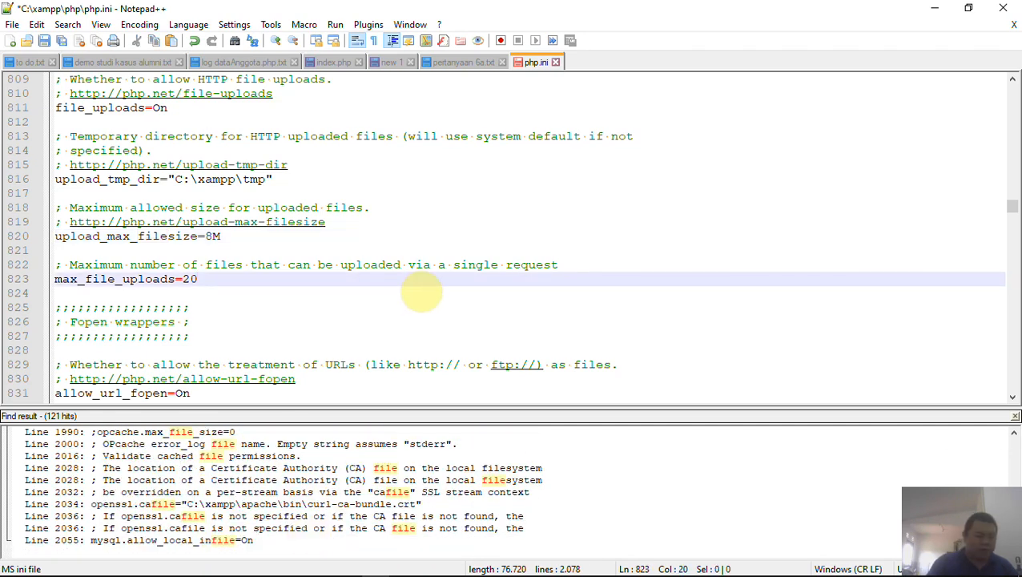
{"action": "key", "text": "ctrl+shift+Left"}
{"action": "key", "text": "ctrl+f"}
{"action": "type", "text": "1"}
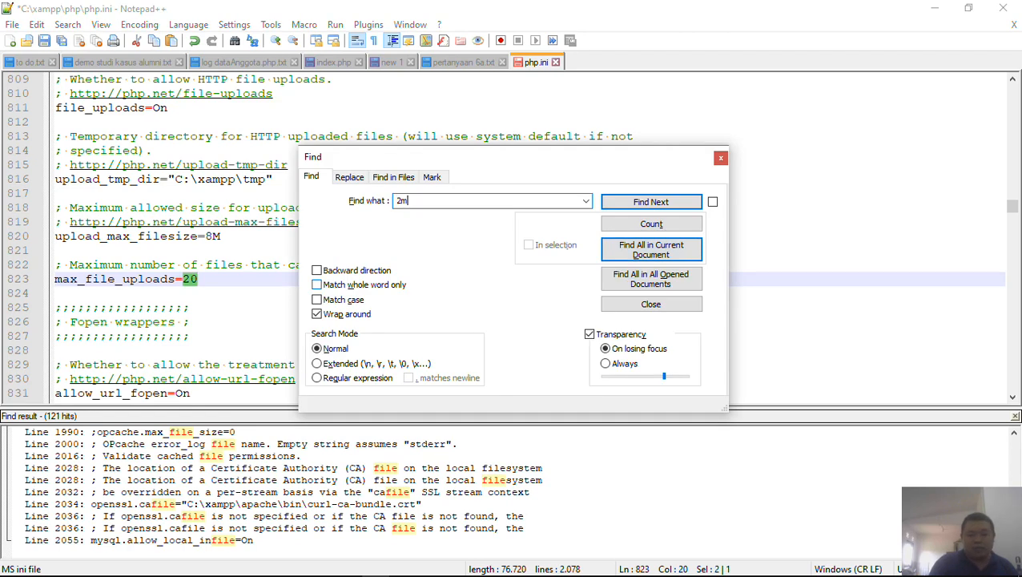
{"action": "left_click", "coordinate": [651, 250]}
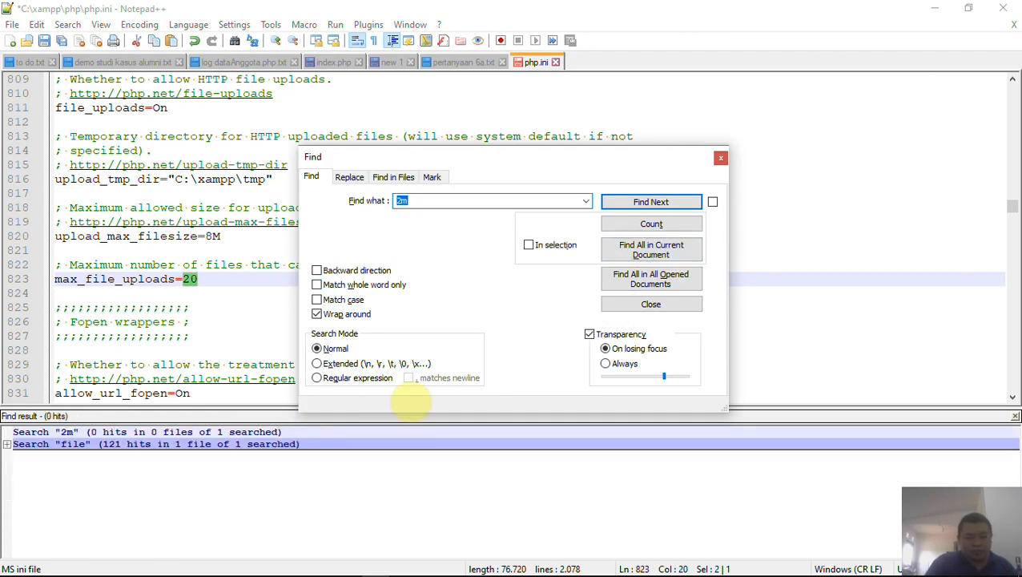
{"action": "left_click", "coordinate": [650, 303]}
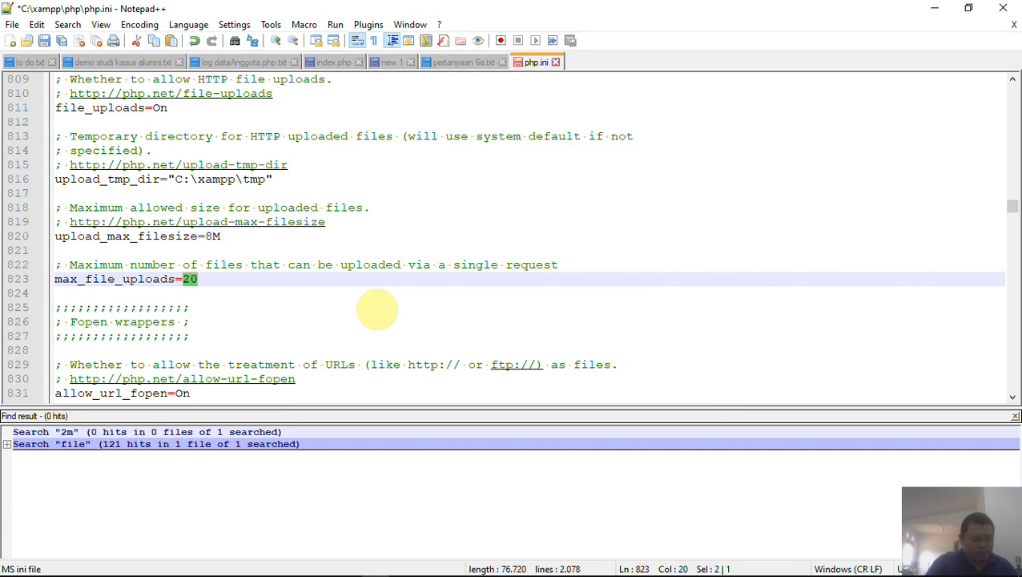
- List all occurrences of "8m" in php.ini and go to the post_max_size and upload_max_filesize lines
{"action": "key", "text": "ctrl+f"}
{"action": "type", "text": "8m"}
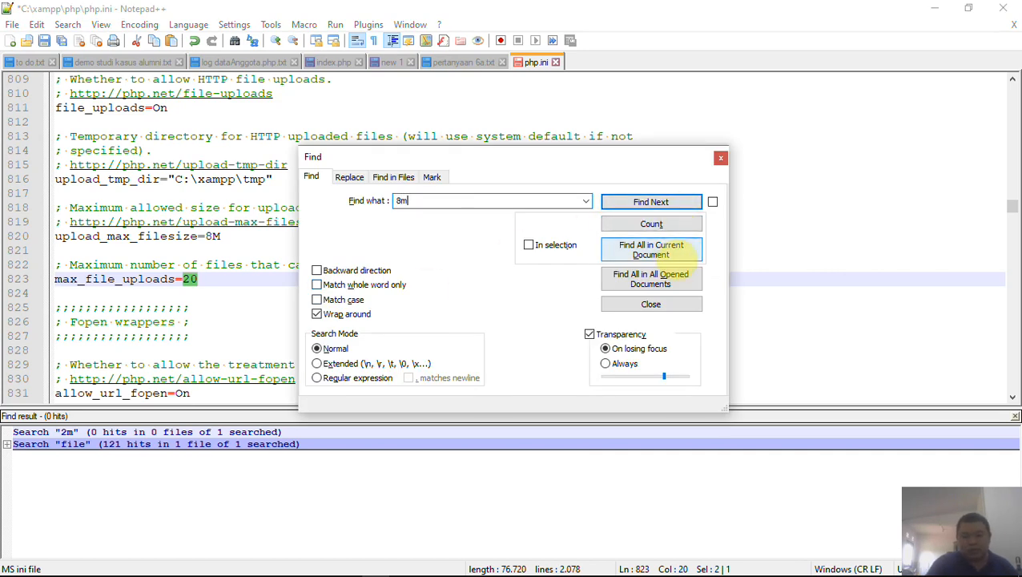
{"action": "left_click", "coordinate": [679, 255]}
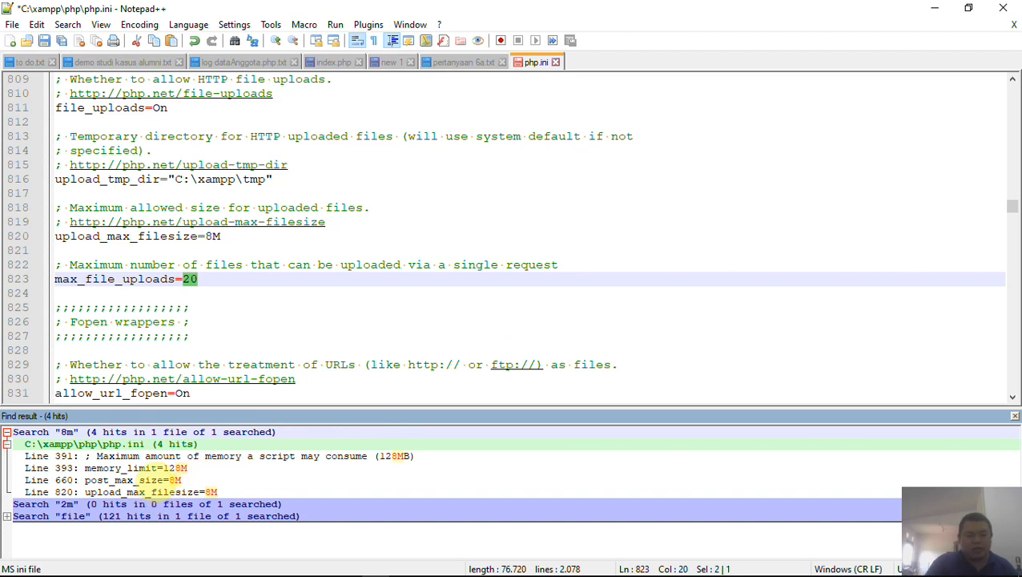
{"action": "double_click", "coordinate": [158, 481]}
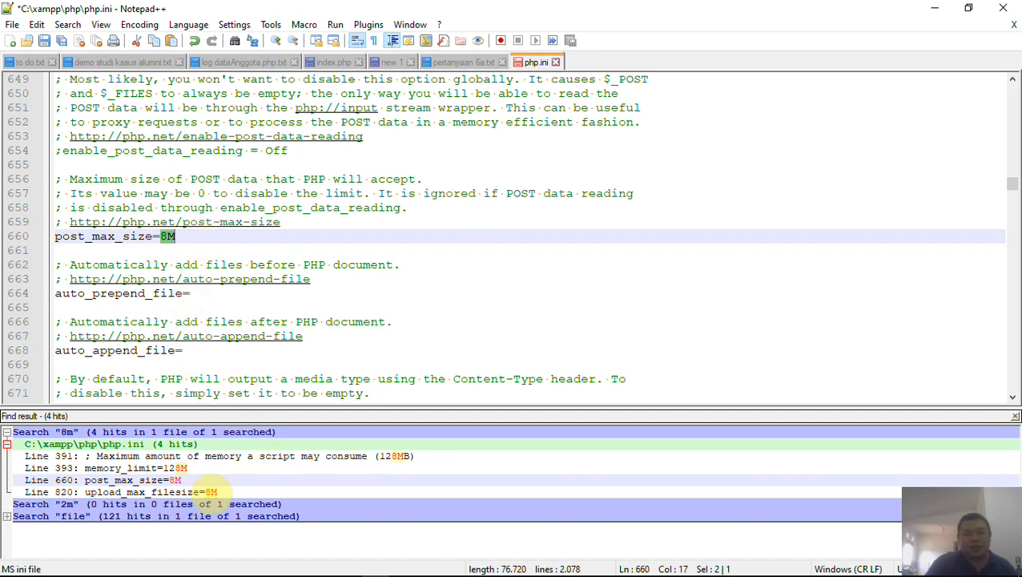
{"action": "left_click", "coordinate": [216, 491]}
{"action": "double_click", "coordinate": [227, 491]}
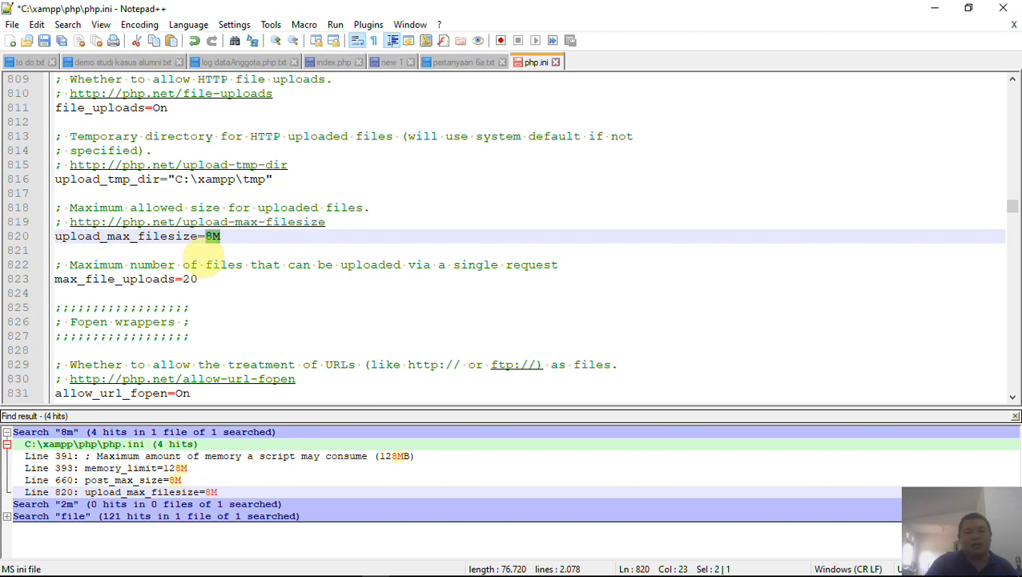
- Save php.ini and launch the XAMPP Control Panel, minimizing Notepad++ to return to Chrome
{"action": "key", "text": "ctrl+s"}
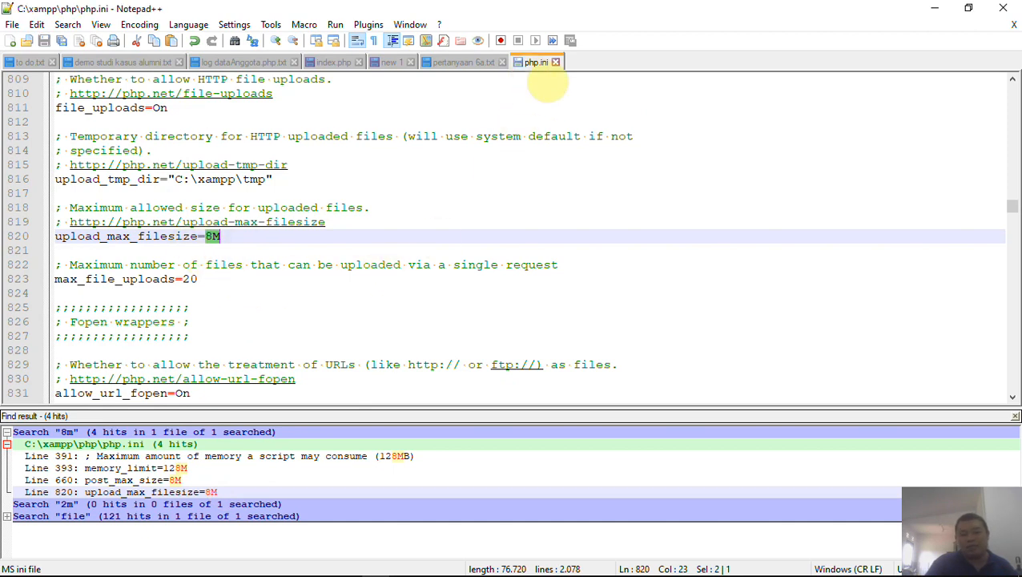
{"action": "key", "text": "super"}
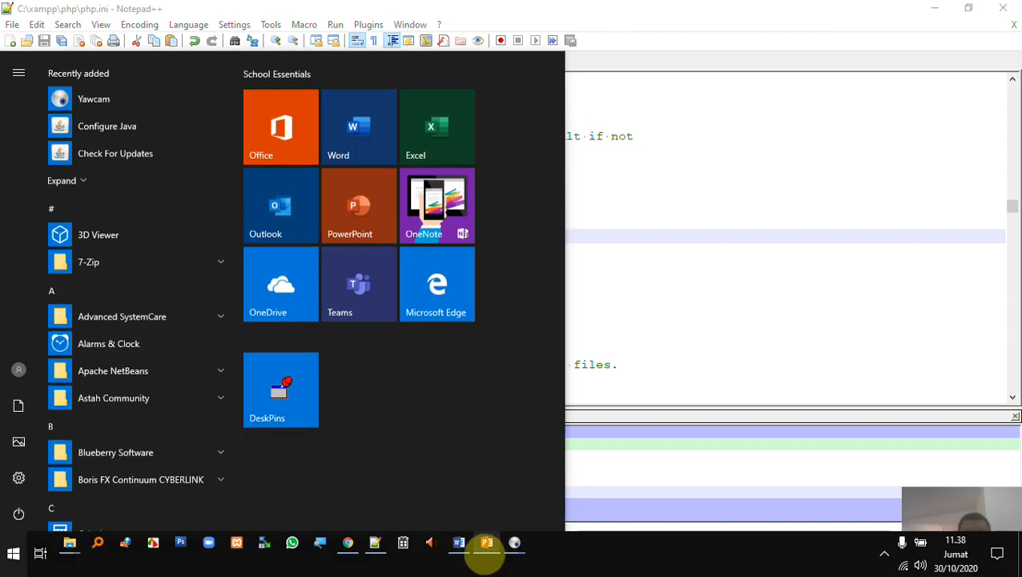
{"action": "left_click", "coordinate": [238, 545]}
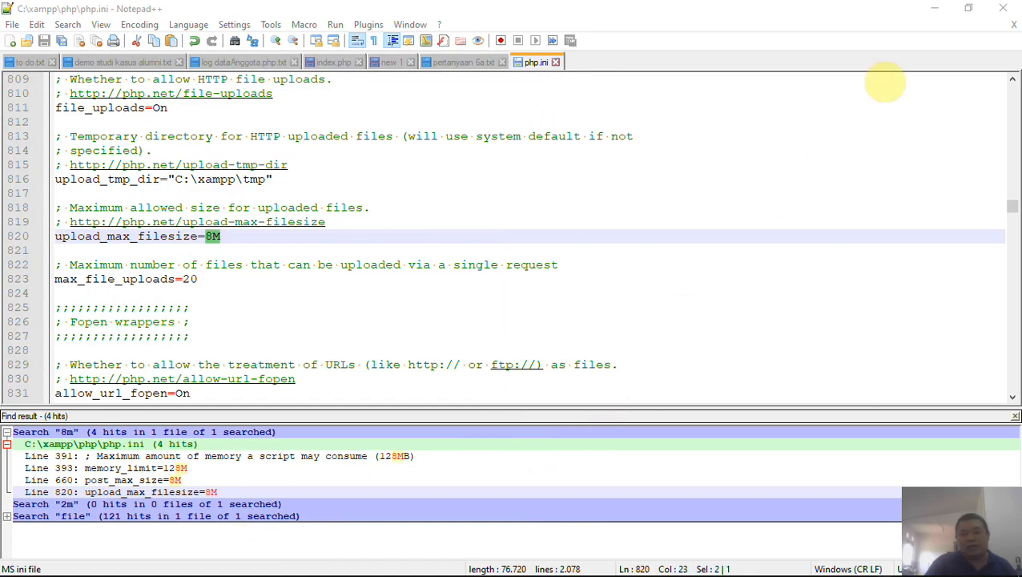
{"action": "left_click", "coordinate": [934, 8]}
{"action": "left_click", "coordinate": [942, 27]}
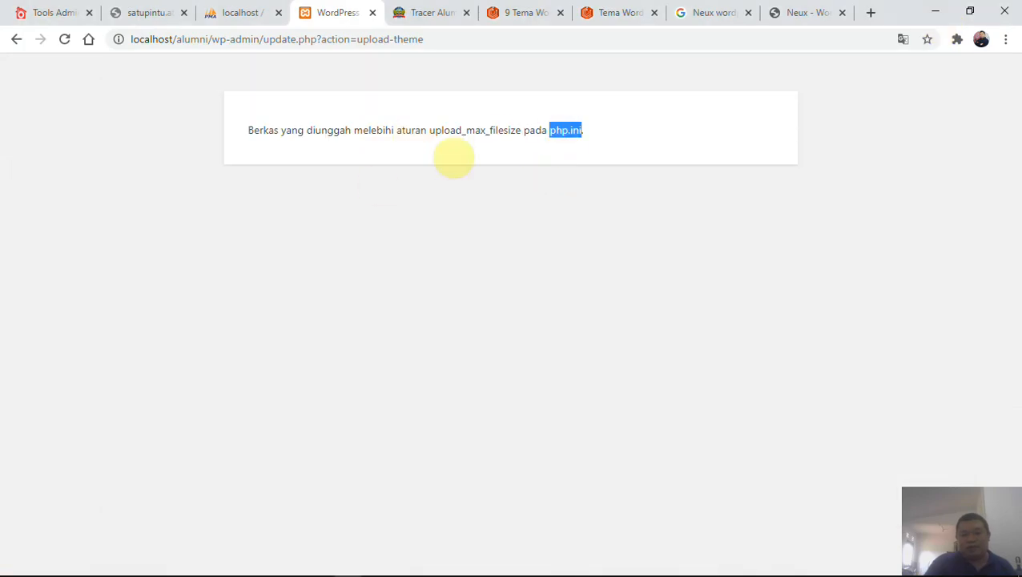
- Switch to the XAMPP Control Panel and restart the Apache module by stopping and starting it
{"action": "mouse_move", "coordinate": [833, 564]}
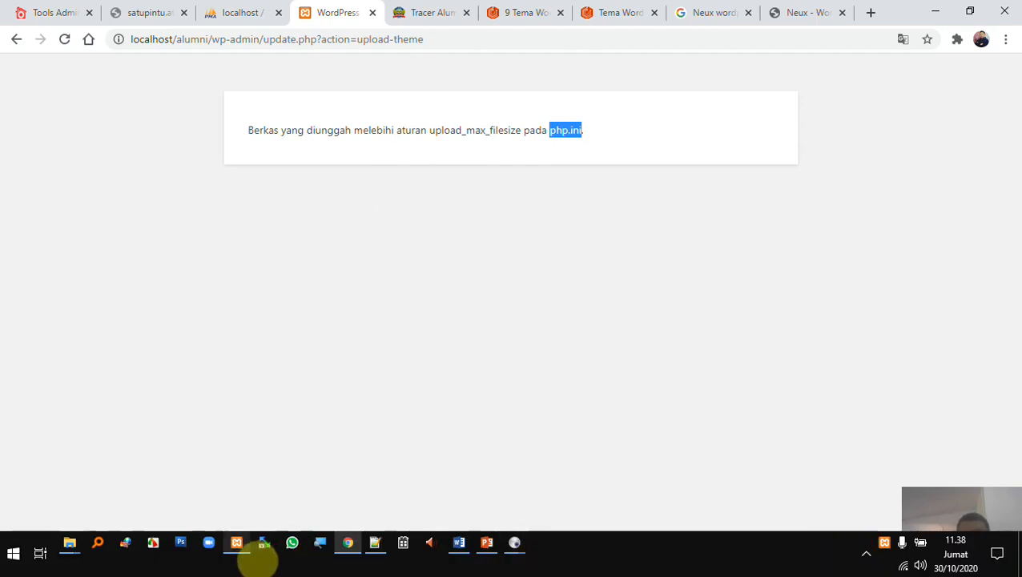
{"action": "left_click", "coordinate": [239, 544]}
{"action": "left_click", "coordinate": [812, 255]}
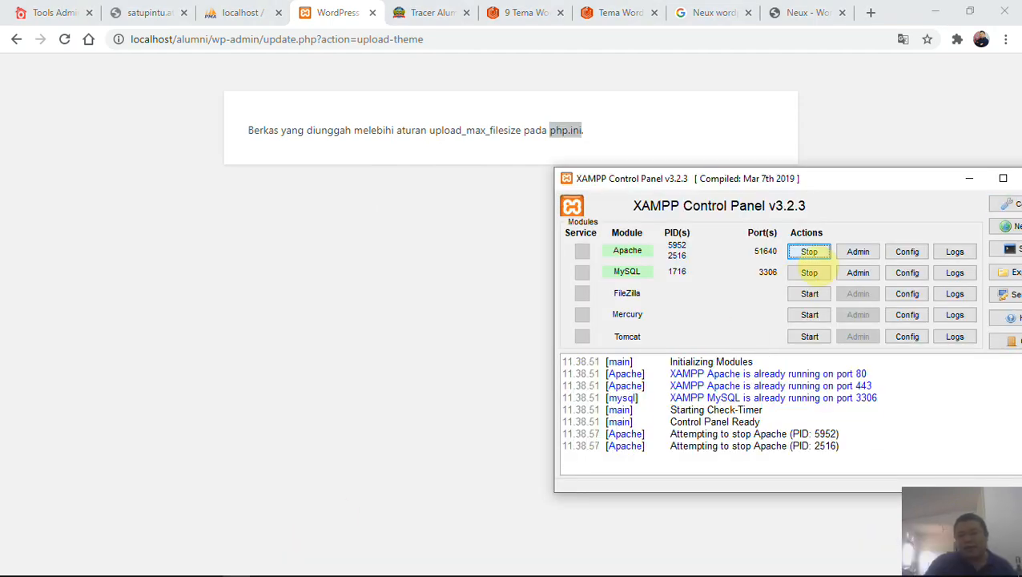
{"action": "left_click", "coordinate": [810, 251]}
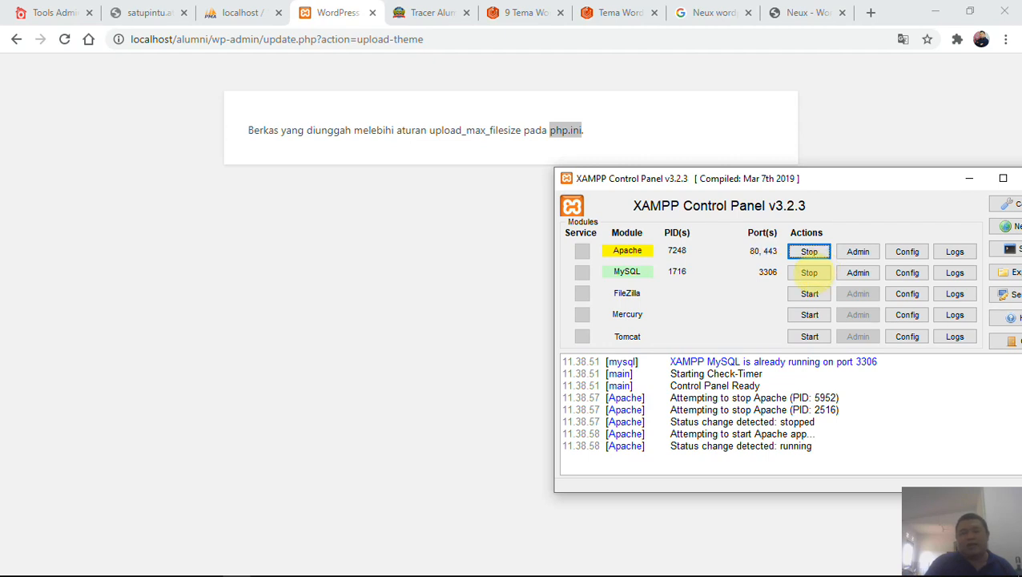
- Return to Chrome, resubmit the upload of neux.2.9.8.zip by reloading the page, and activate the installed theme
{"action": "left_click", "coordinate": [274, 256]}
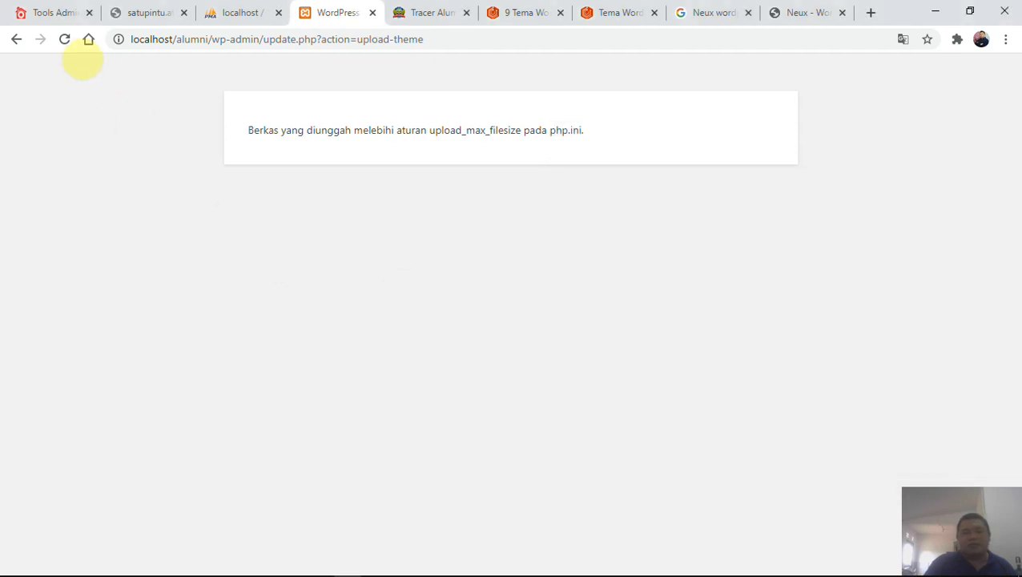
{"action": "left_click", "coordinate": [64, 39]}
{"action": "left_click", "coordinate": [568, 153]}
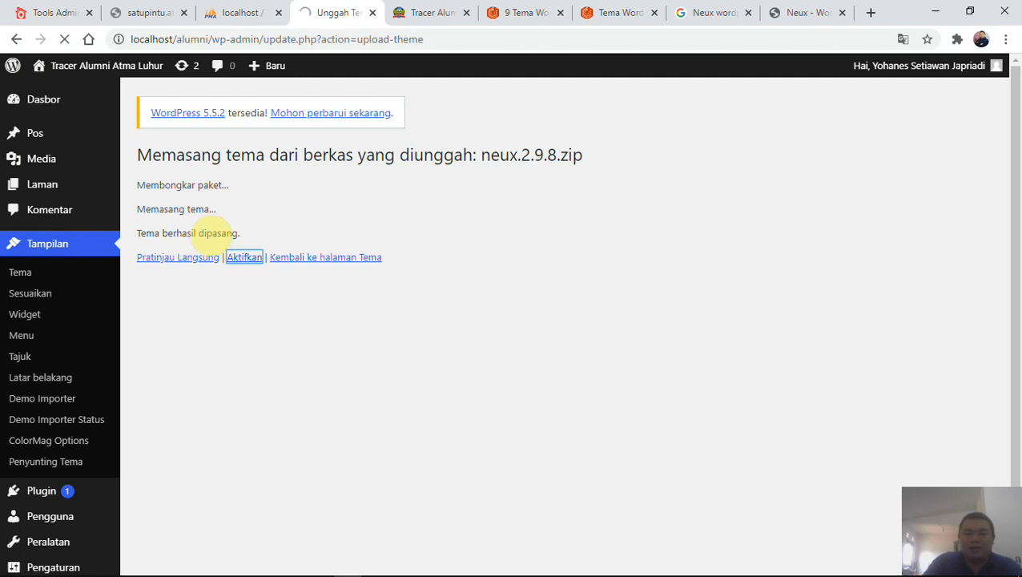
{"action": "left_click", "coordinate": [245, 257]}
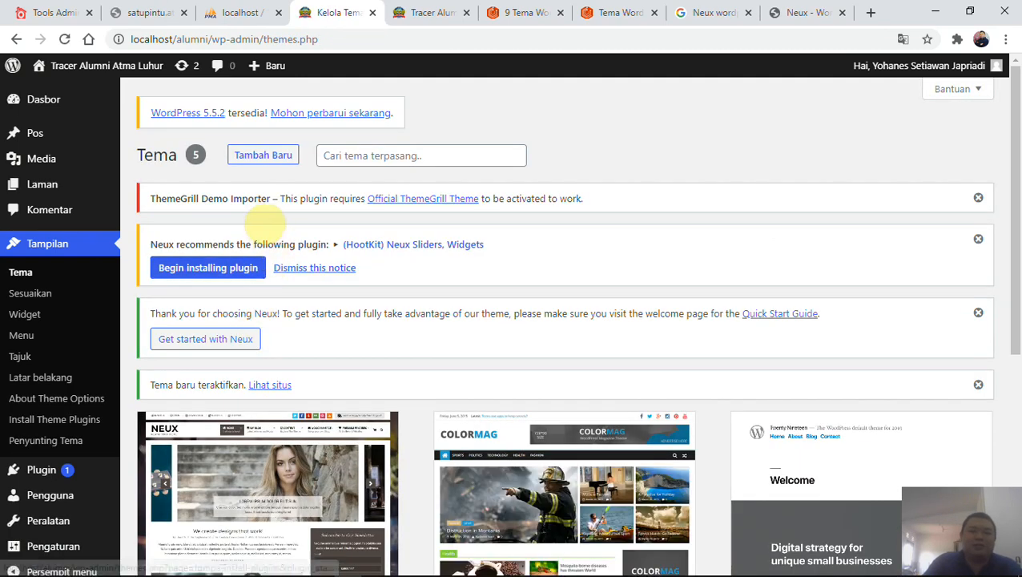
- Open the active Neux theme in the Customizer and reload the alumni site's front page in its own browser tab
{"action": "scroll", "coordinate": [252, 353], "scroll_direction": "down", "scroll_amount": 2}
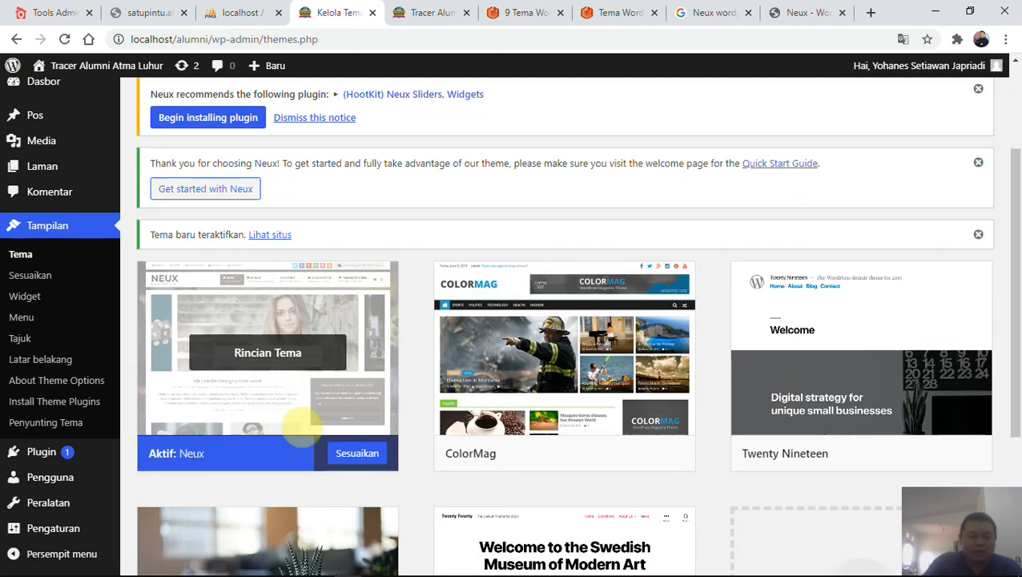
{"action": "left_click", "coordinate": [358, 459]}
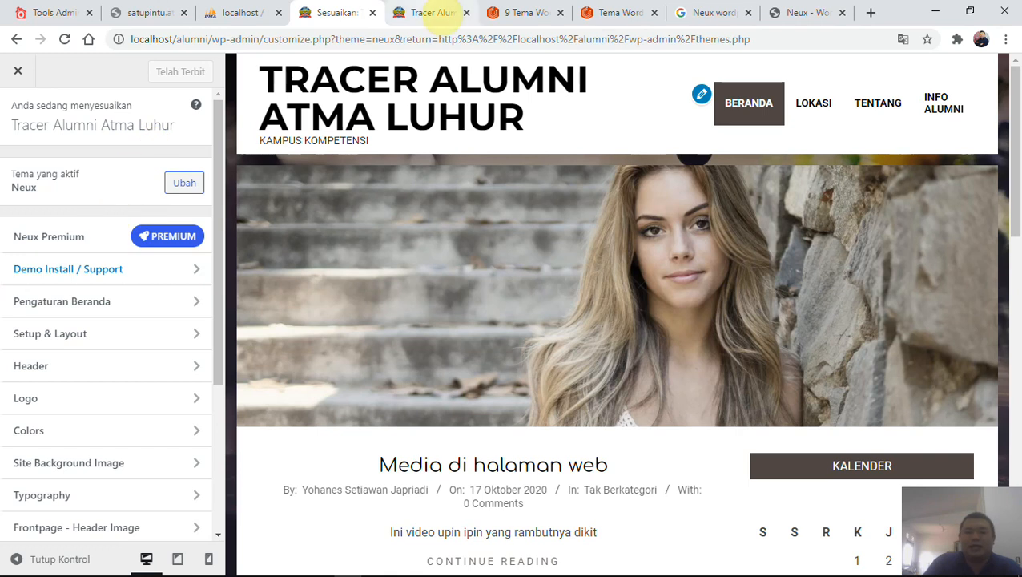
{"action": "left_click", "coordinate": [453, 14]}
{"action": "left_click", "coordinate": [240, 37]}
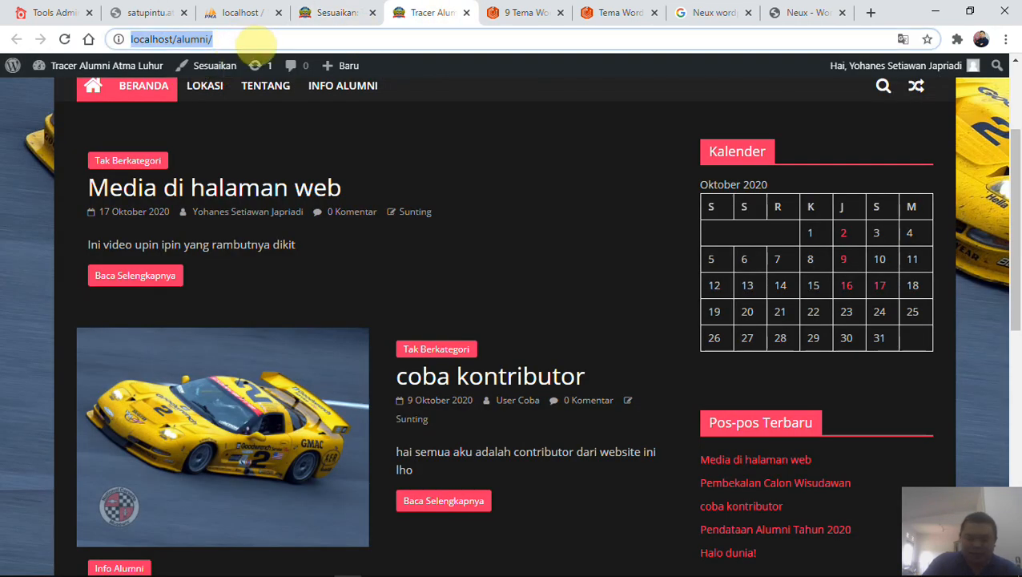
{"action": "key", "text": "Return"}
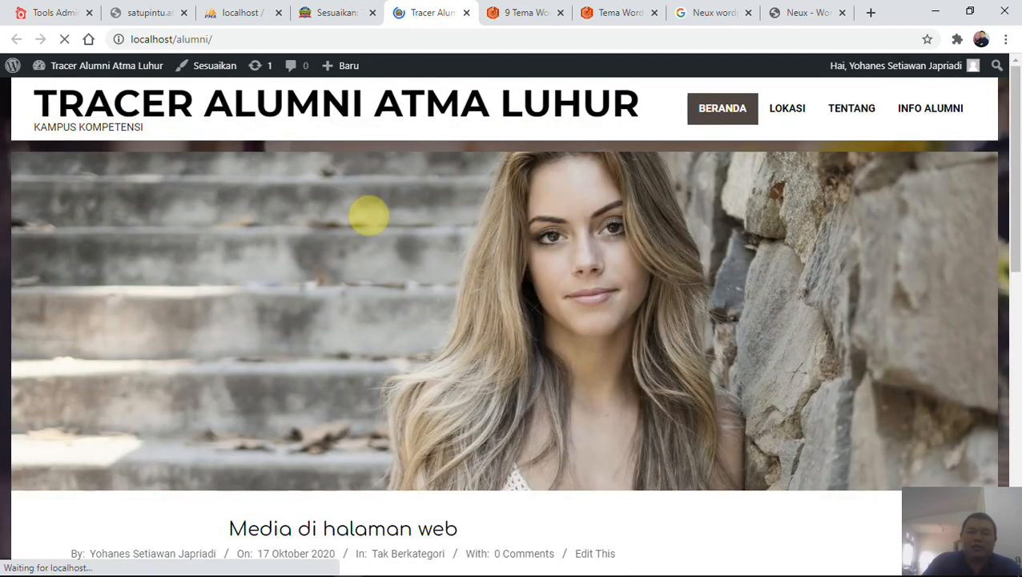
- Look through the front page's header image, posts and sidebar widgets down to the footer
{"action": "scroll", "coordinate": [370, 216], "scroll_direction": "down", "scroll_amount": 4}
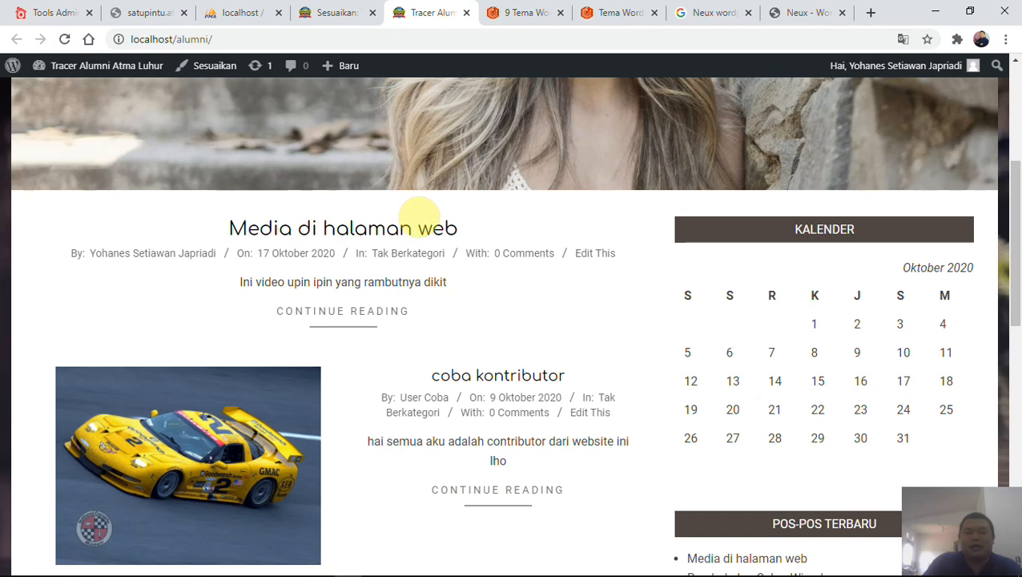
{"action": "scroll", "coordinate": [425, 211], "scroll_direction": "down", "scroll_amount": 2}
{"action": "scroll", "coordinate": [400, 215], "scroll_direction": "up", "scroll_amount": 4}
{"action": "scroll", "coordinate": [367, 216], "scroll_direction": "down", "scroll_amount": 2}
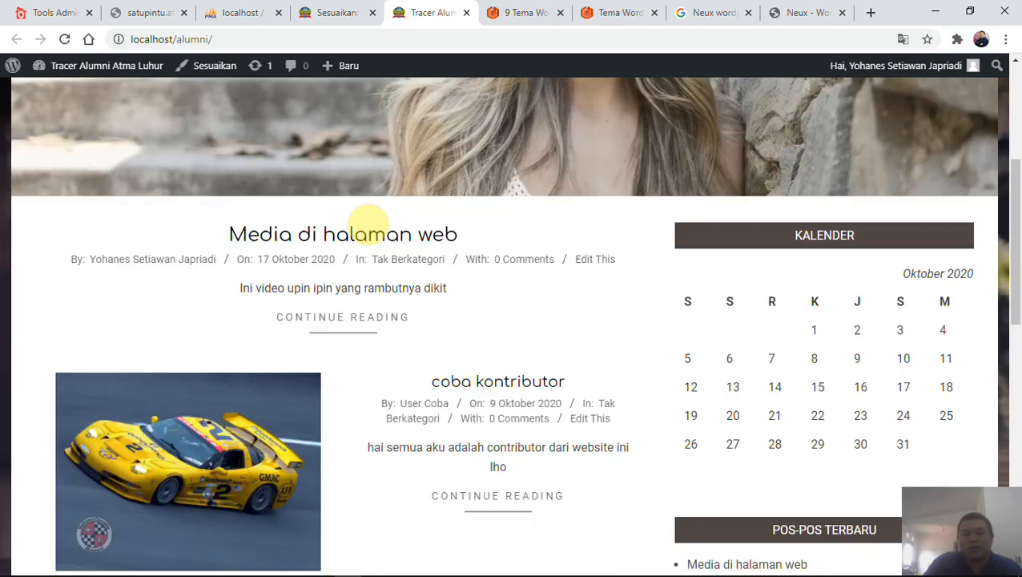
{"action": "scroll", "coordinate": [536, 212], "scroll_direction": "down", "scroll_amount": 7}
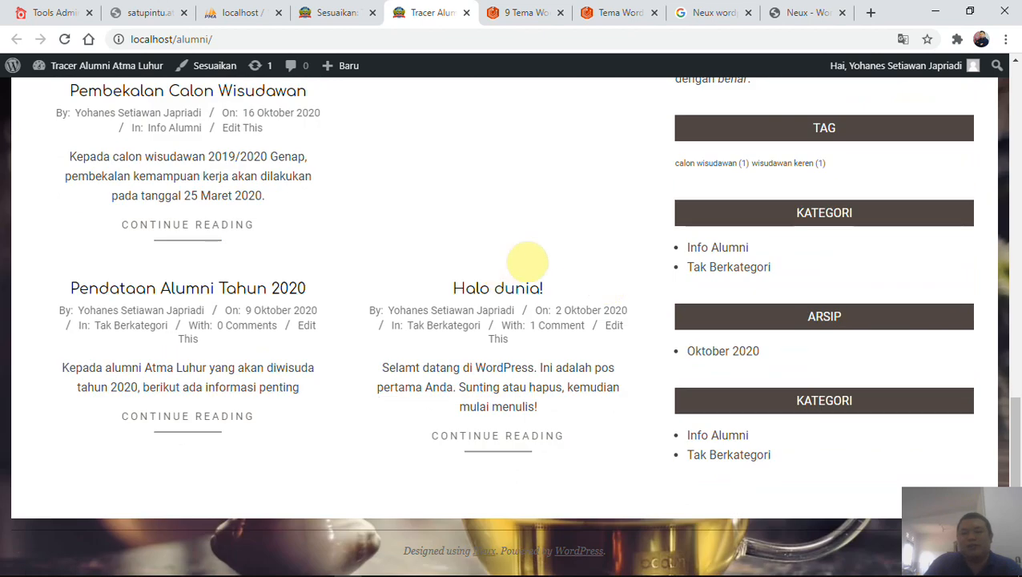
{"action": "scroll", "coordinate": [528, 264], "scroll_direction": "up", "scroll_amount": 7}
{"action": "scroll", "coordinate": [606, 245], "scroll_direction": "up", "scroll_amount": 2}
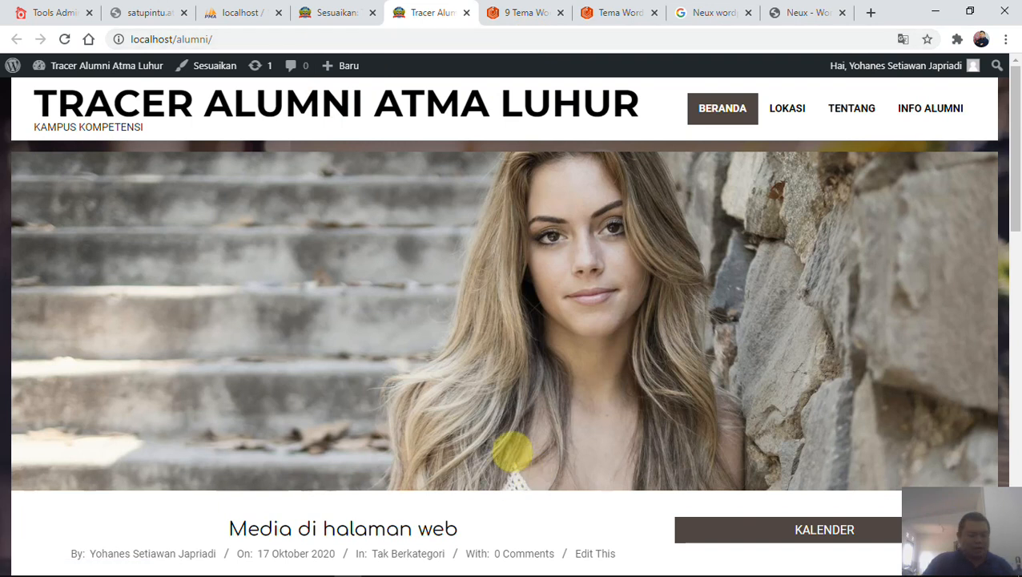
- Switch to PowerPoint and highlight the column-support and Custom Menu points on the Tampilan slide
{"action": "left_click", "coordinate": [490, 546]}
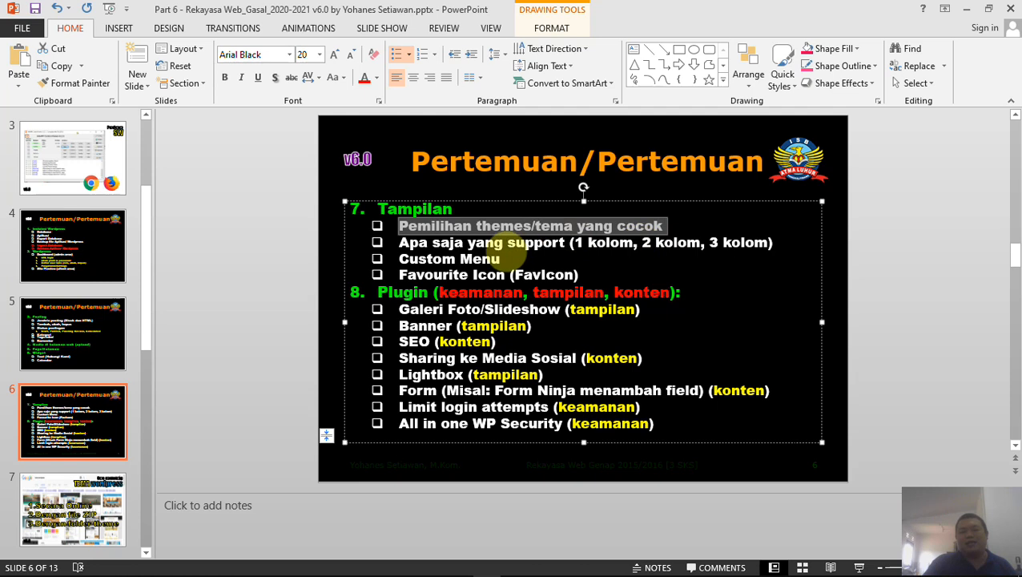
{"action": "left_click", "coordinate": [491, 242]}
{"action": "left_click_drag", "start_coordinate": [431, 242], "coordinate": [635, 247]}
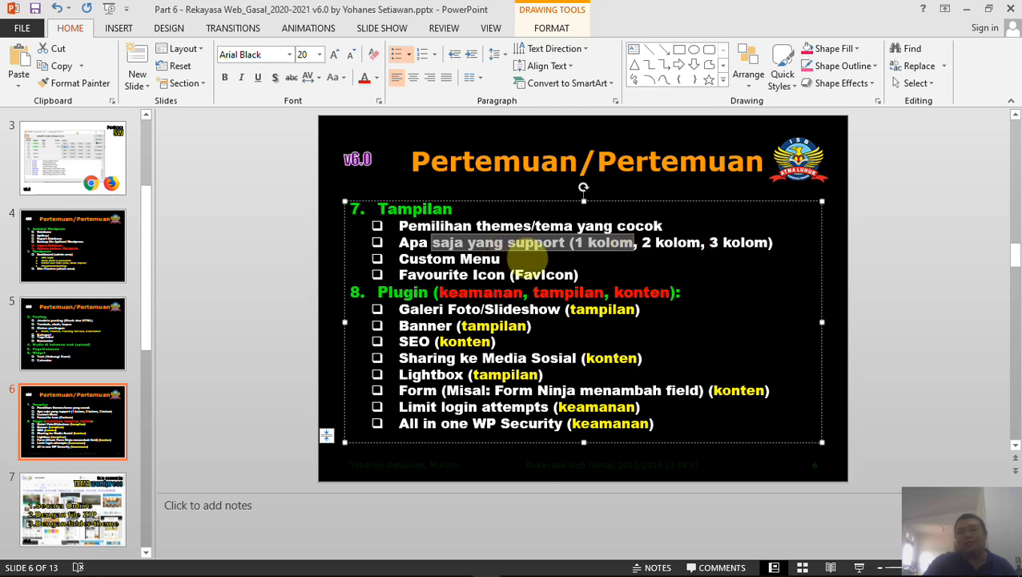
{"action": "left_click_drag", "start_coordinate": [502, 258], "coordinate": [410, 258]}
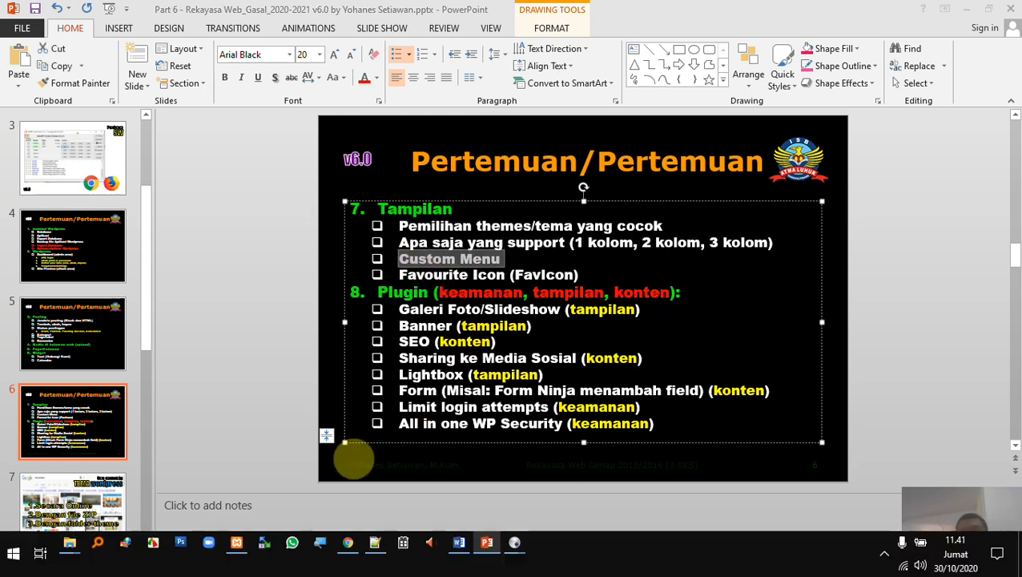
- Return to Chrome, close the Customizer and open the WordPress menu editor
{"action": "key", "text": "super"}
{"action": "left_click", "coordinate": [351, 543]}
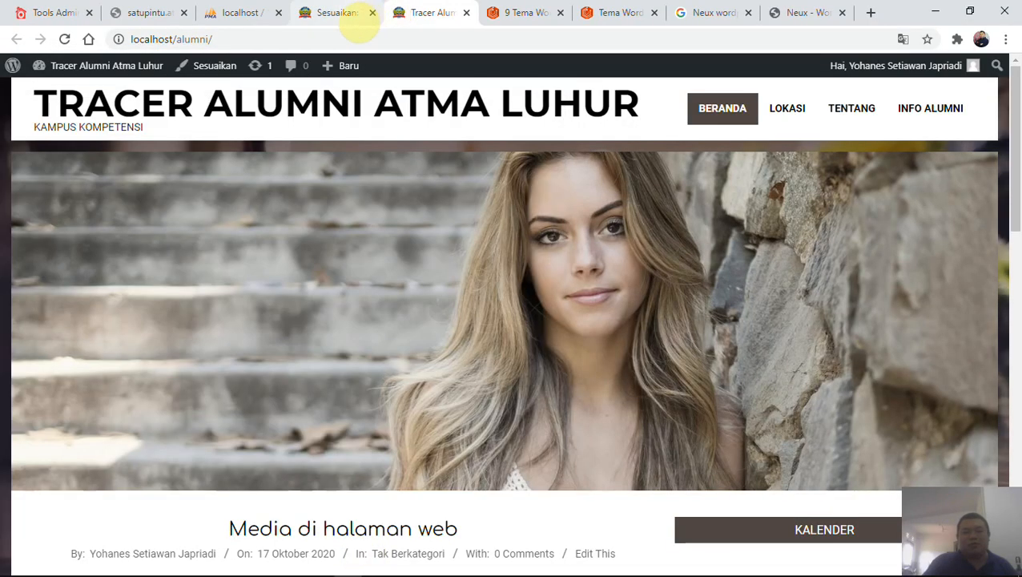
{"action": "left_click", "coordinate": [345, 13]}
{"action": "left_click", "coordinate": [18, 72]}
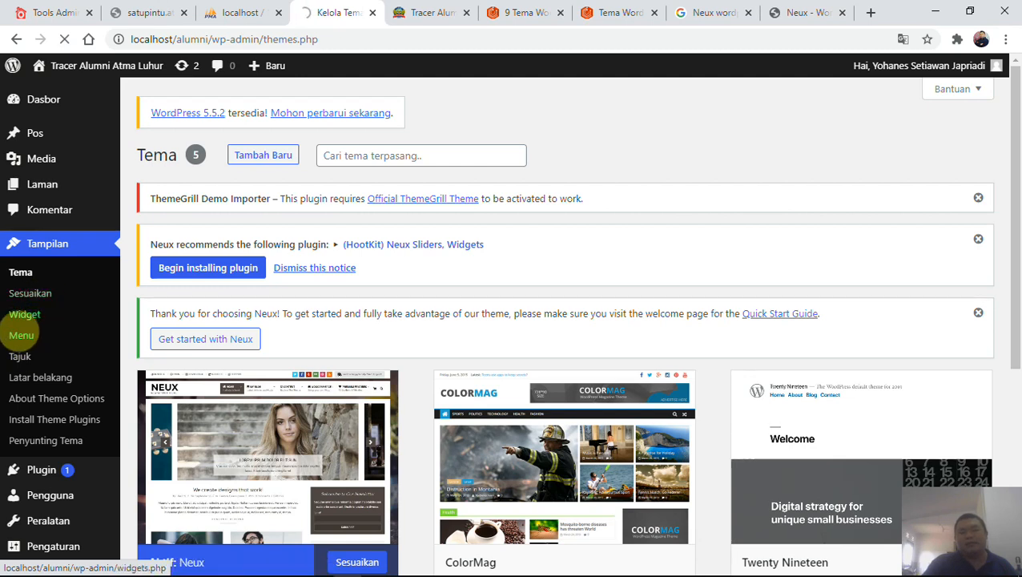
{"action": "left_click", "coordinate": [21, 336]}
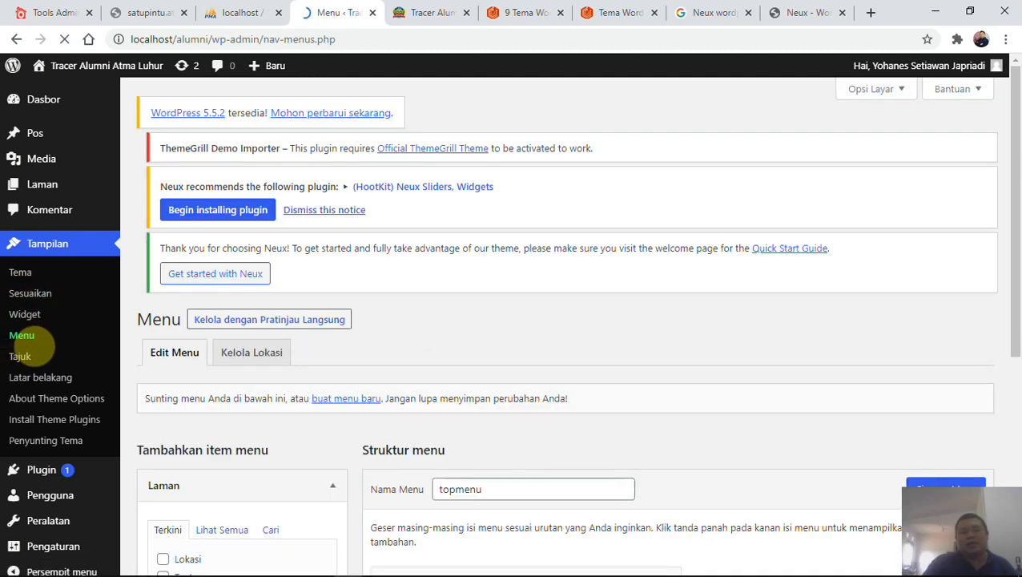
- Make Lokasi a sub item of Tentang in topmenu and save the menu
{"action": "scroll", "coordinate": [405, 365], "scroll_direction": "down", "scroll_amount": 5}
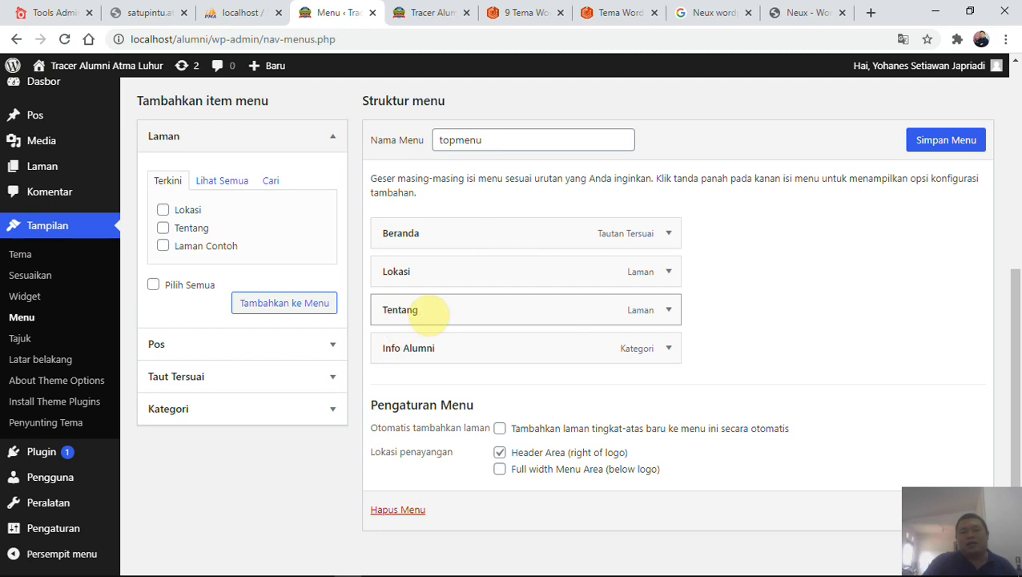
{"action": "left_click_drag", "start_coordinate": [437, 276], "coordinate": [456, 331]}
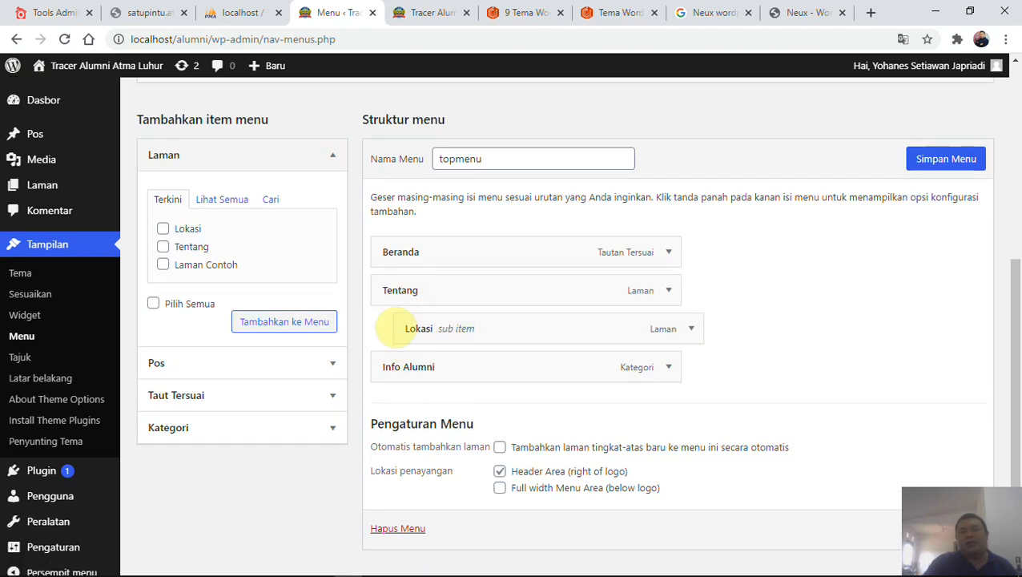
{"action": "left_click", "coordinate": [945, 159]}
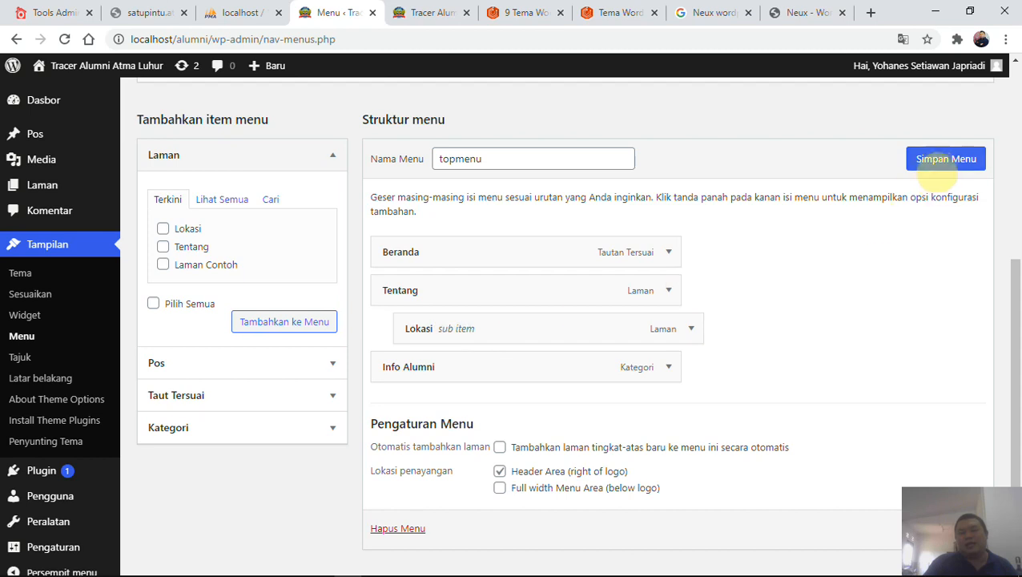
- Reload the alumni site's front page and check the Tentang entry in the navigation menu
{"action": "left_click", "coordinate": [433, 14]}
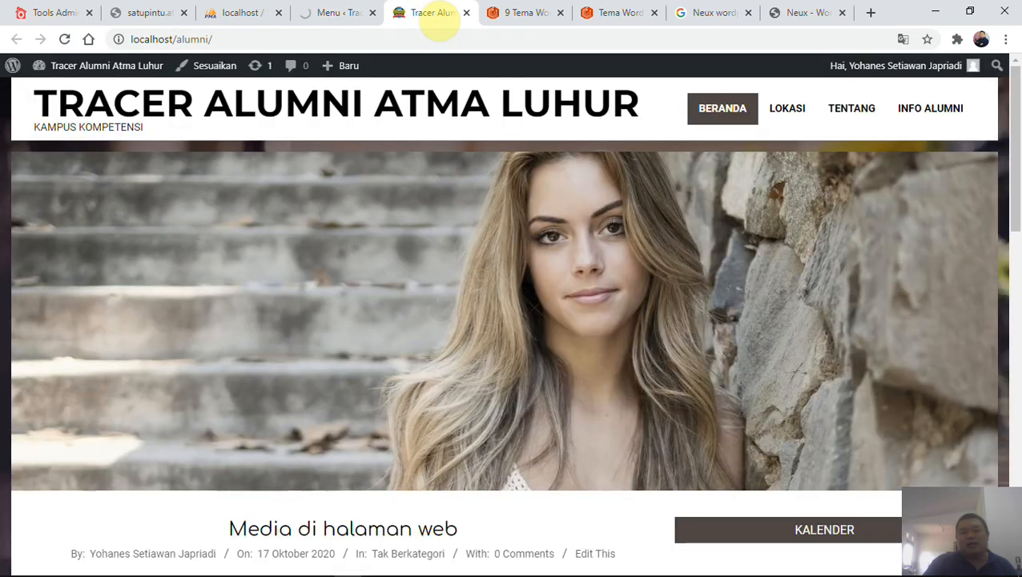
{"action": "left_click", "coordinate": [599, 39]}
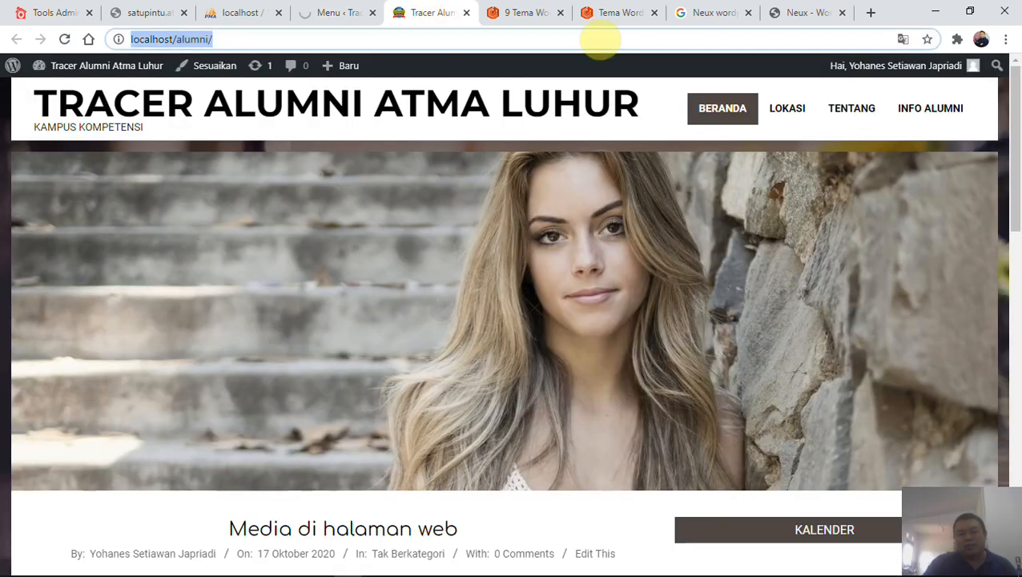
{"action": "key", "text": "Return"}
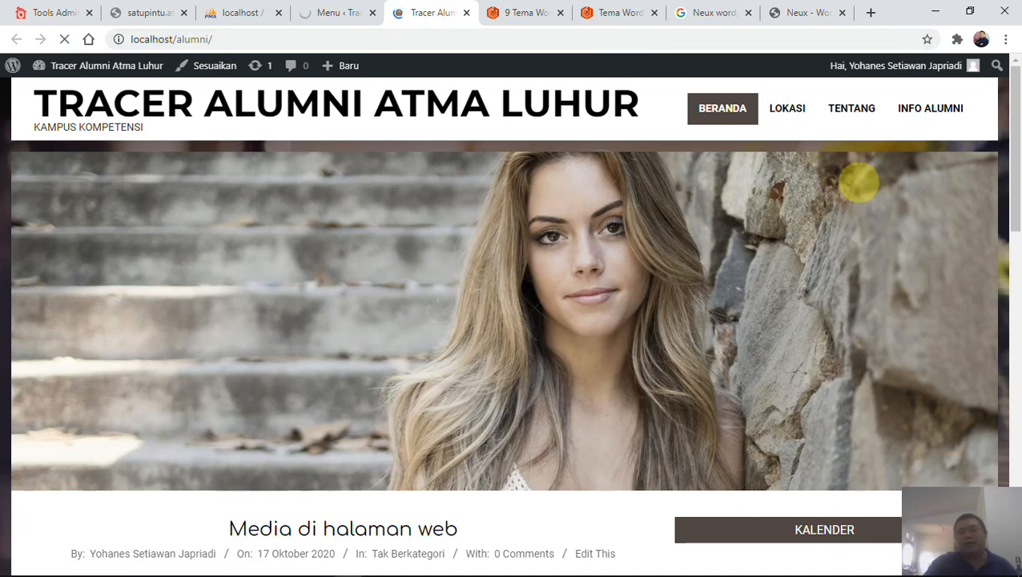
{"action": "mouse_move", "coordinate": [848, 112]}
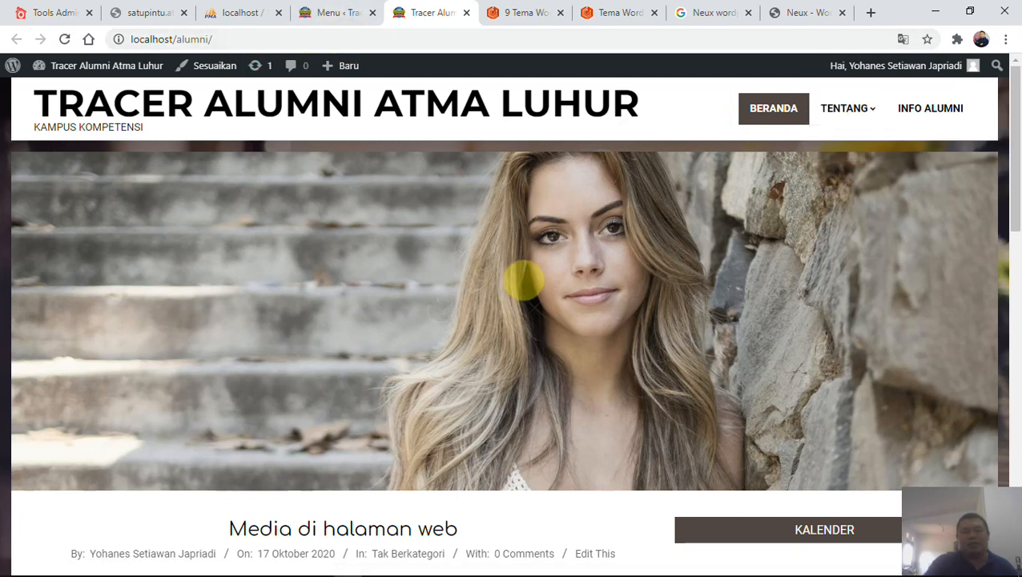
- Switch to PowerPoint and highlight the Favourite Icon (FavIcon) point on the Tampilan slide
{"action": "key", "text": "super"}
{"action": "left_click", "coordinate": [487, 542]}
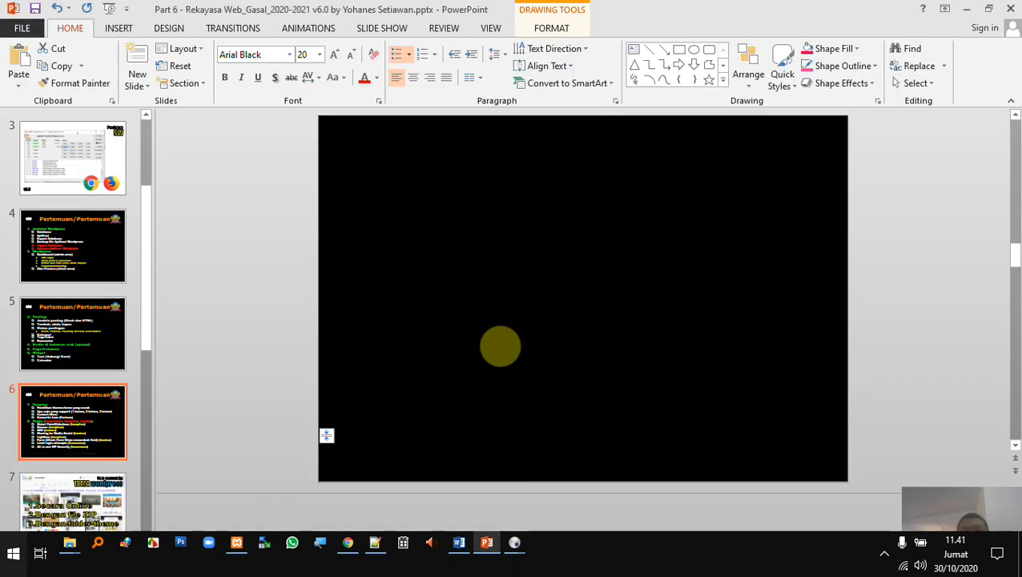
{"action": "left_click_drag", "start_coordinate": [399, 275], "coordinate": [578, 280]}
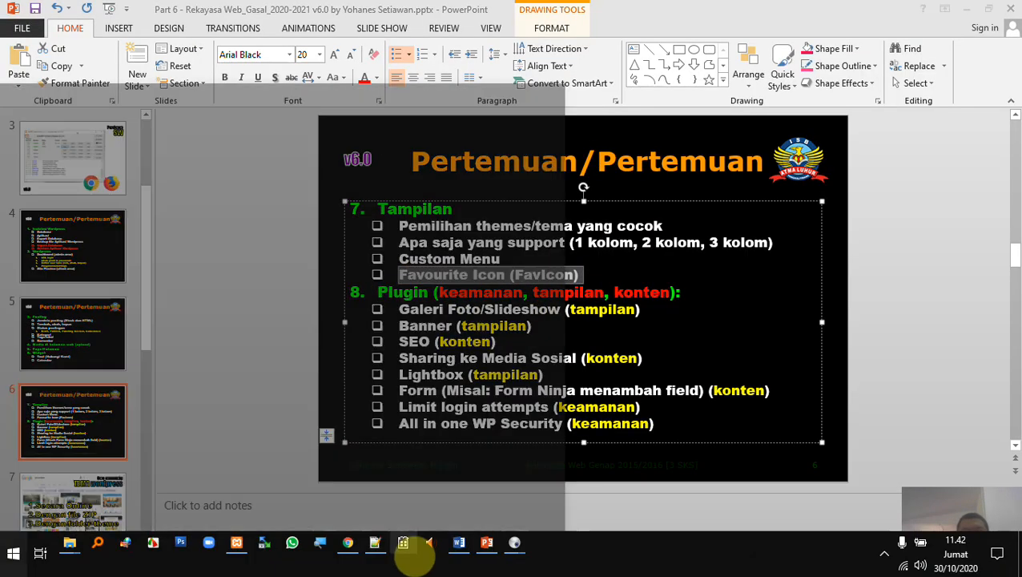
- Return to Chrome and open the Customizer from the WordPress menu editor
{"action": "key", "text": "super"}
{"action": "left_click", "coordinate": [349, 544]}
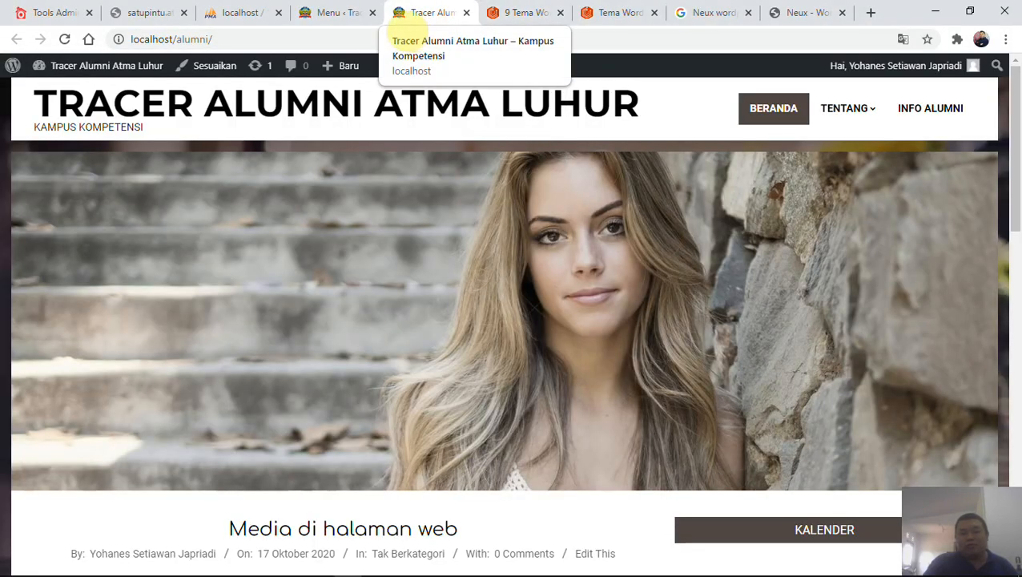
{"action": "left_click", "coordinate": [350, 13]}
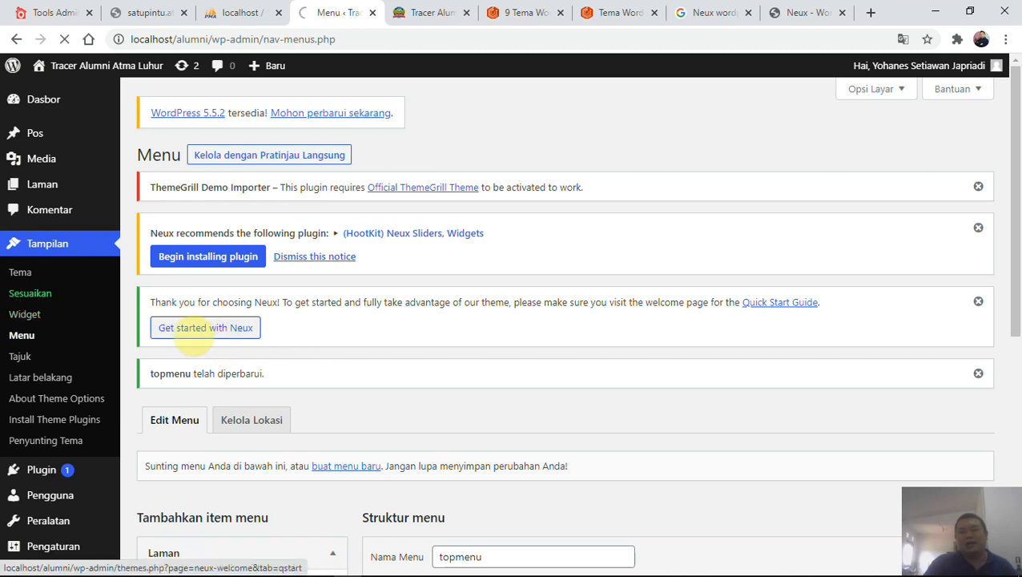
- Switch to the RPS Rekweb document in Word and highlight the theme selection and Custom menu topics in row 6
{"action": "key", "text": "alt+Tab"}
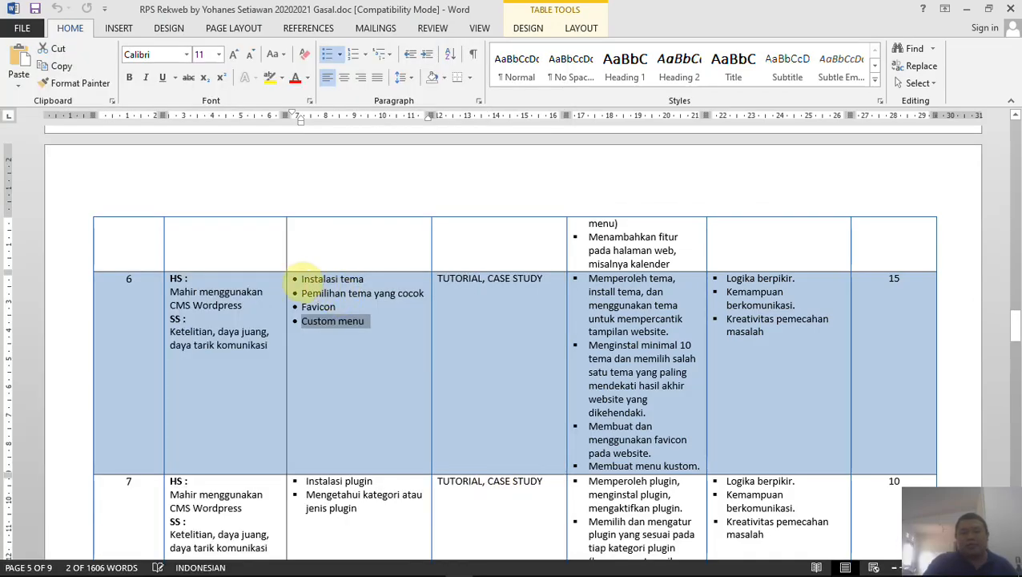
{"action": "left_click_drag", "start_coordinate": [299, 280], "coordinate": [426, 301]}
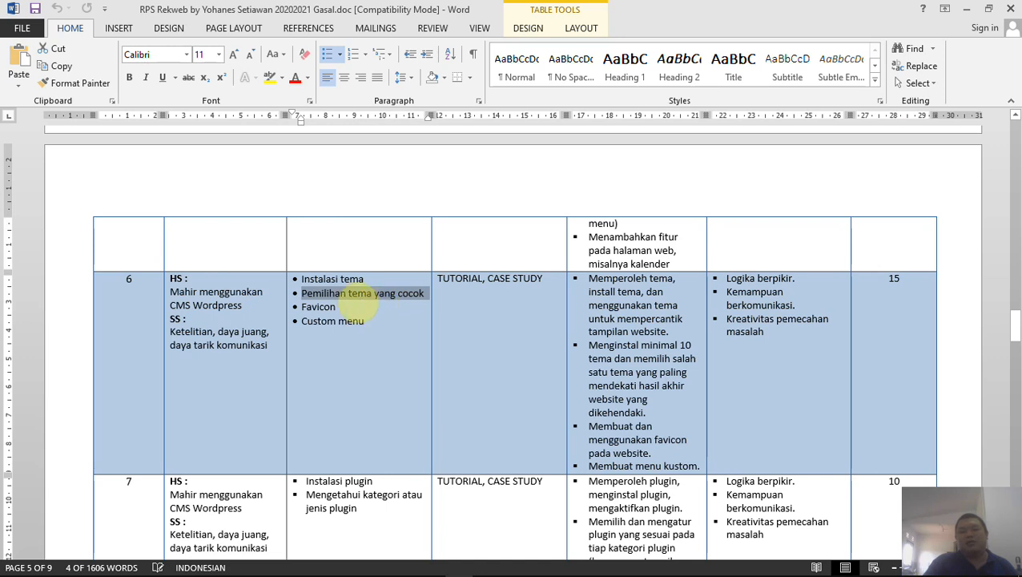
{"action": "left_click_drag", "start_coordinate": [302, 307], "coordinate": [367, 322]}
- Return to Chrome and close the Neux Google search and wordpress.org Neux theme pages
{"action": "key", "text": "super"}
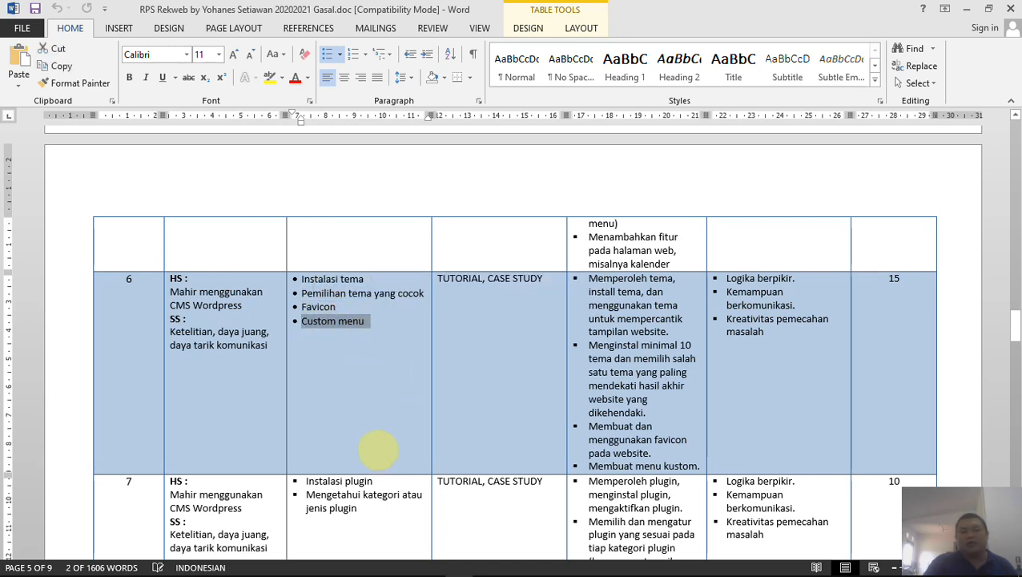
{"action": "left_click", "coordinate": [347, 542]}
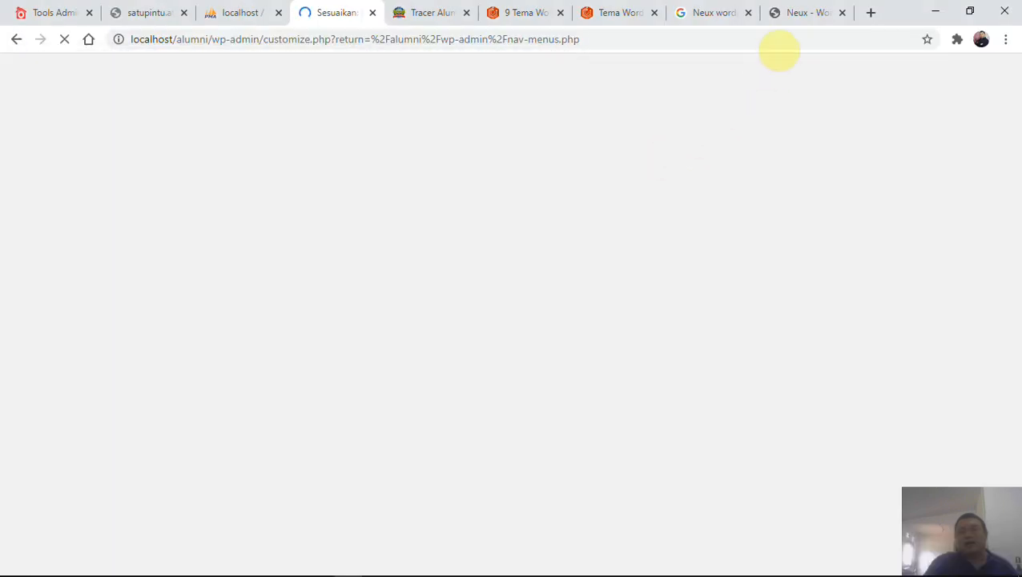
{"action": "left_click", "coordinate": [712, 13]}
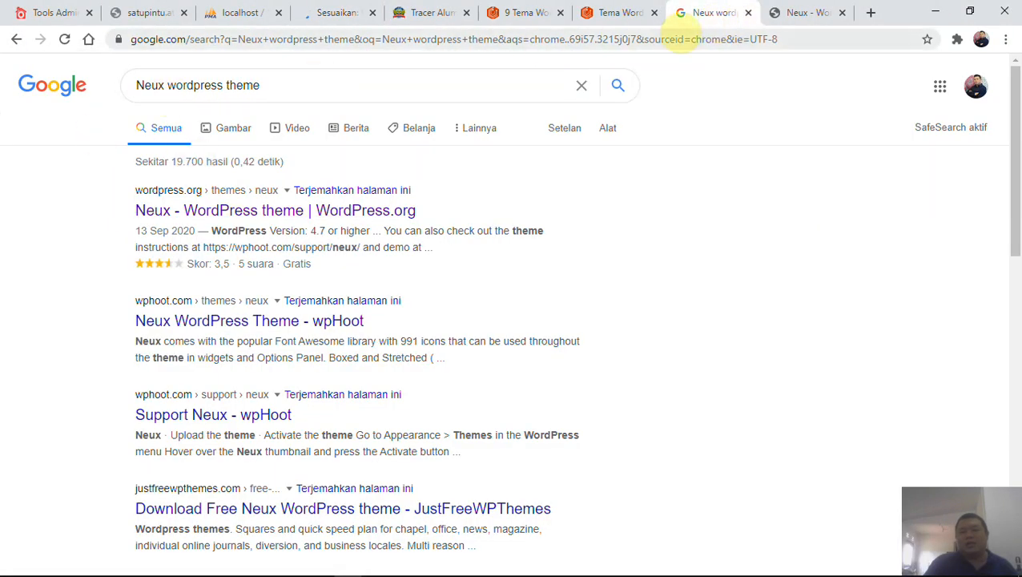
{"action": "left_click", "coordinate": [748, 13]}
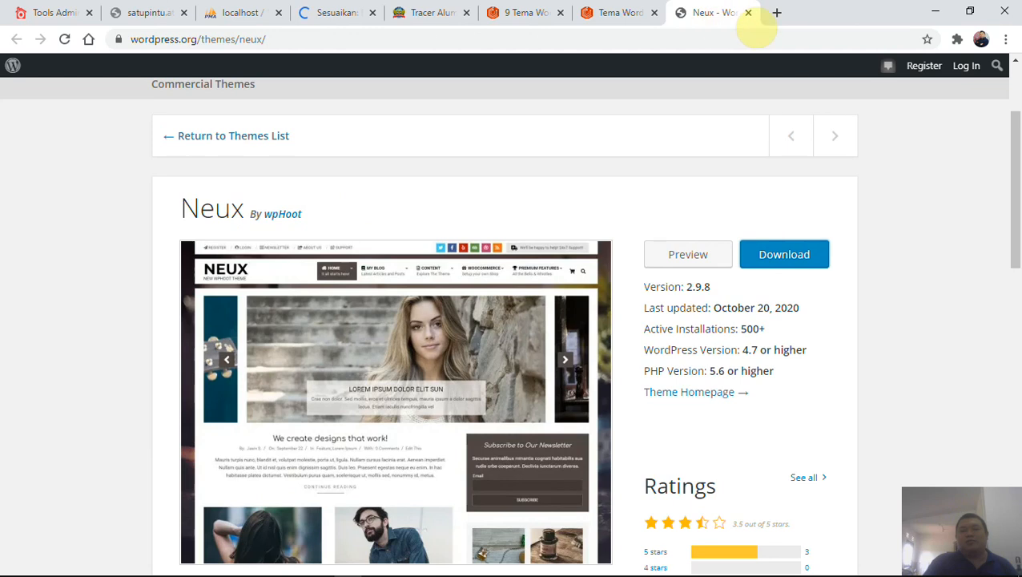
{"action": "left_click", "coordinate": [748, 12]}
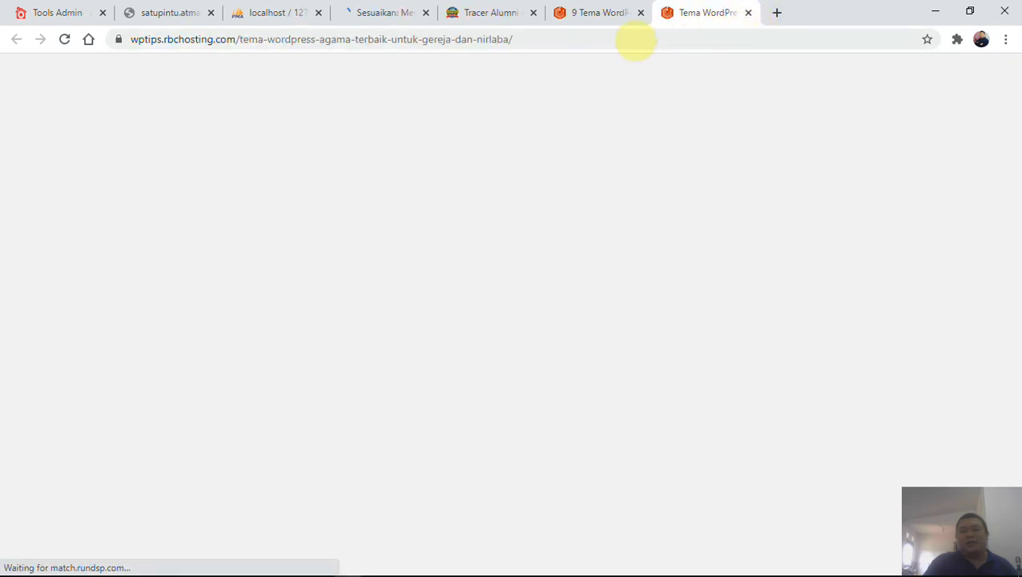
- Browse the article on nine free church WordPress themes from Neux down to Lite Bantuan Amal
{"action": "left_click", "coordinate": [629, 16]}
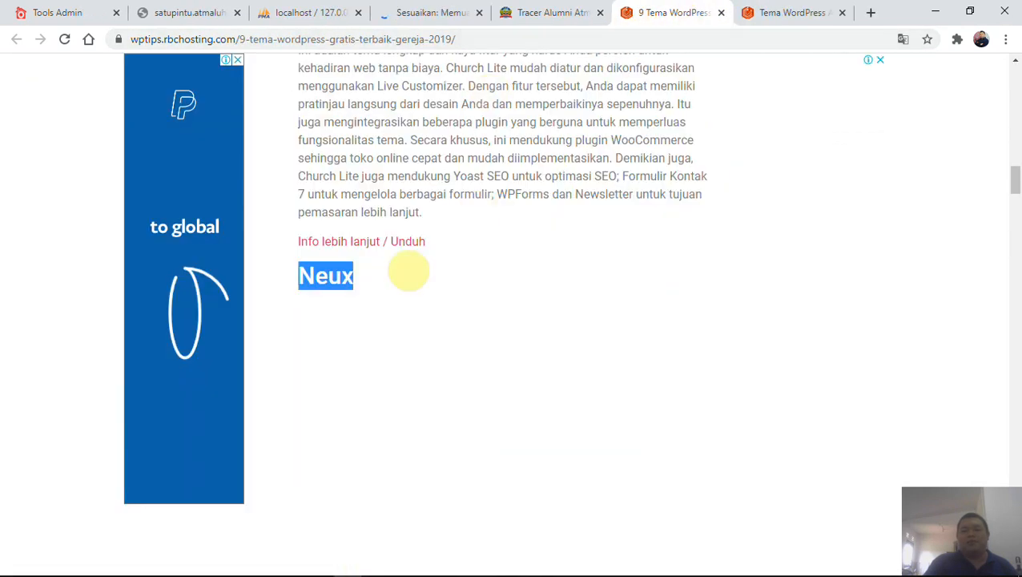
{"action": "scroll", "coordinate": [408, 273], "scroll_direction": "down", "scroll_amount": 5}
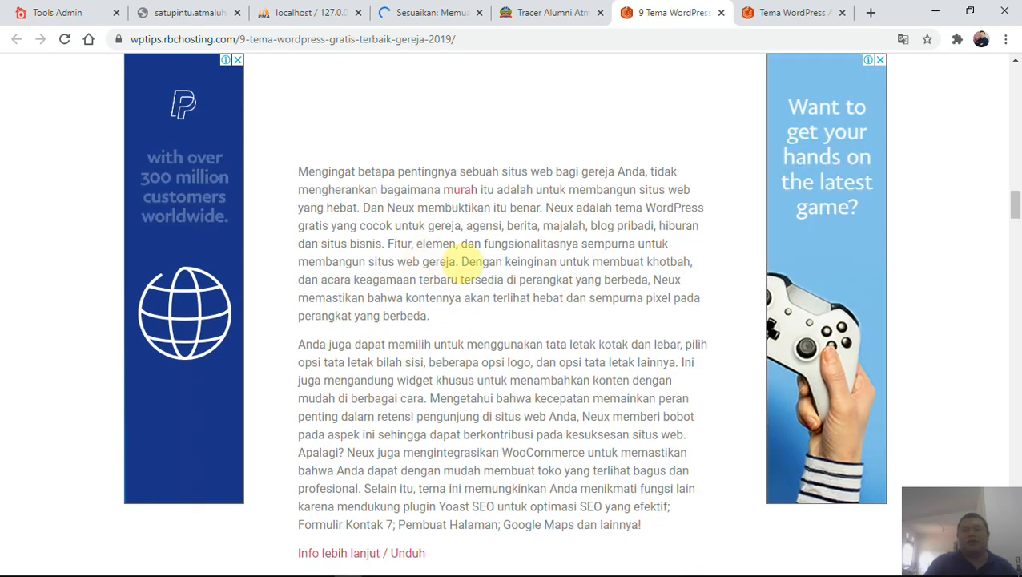
{"action": "scroll", "coordinate": [473, 254], "scroll_direction": "down", "scroll_amount": 4}
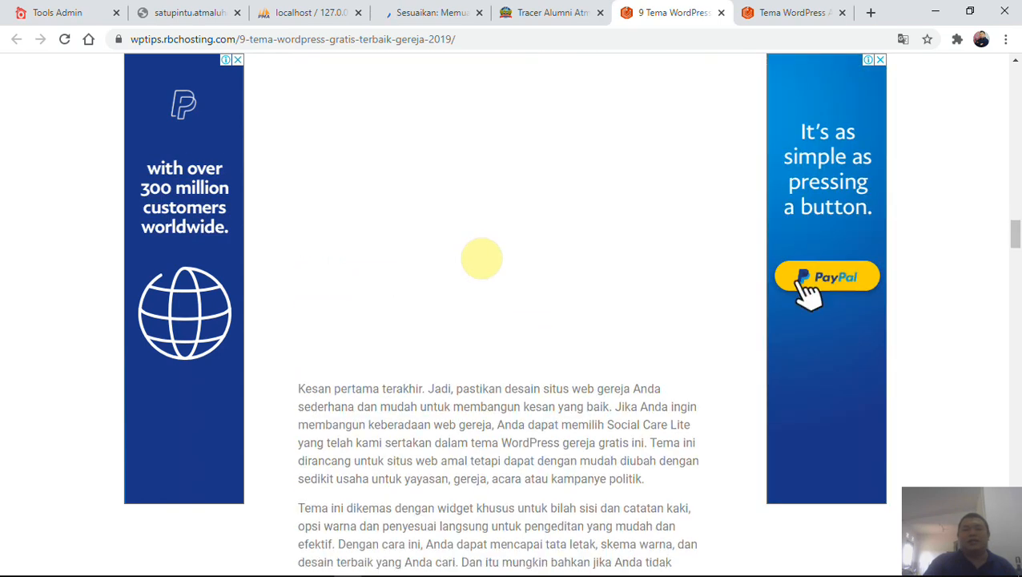
{"action": "scroll", "coordinate": [481, 257], "scroll_direction": "down", "scroll_amount": 9}
{"action": "scroll", "coordinate": [493, 264], "scroll_direction": "down", "scroll_amount": 5}
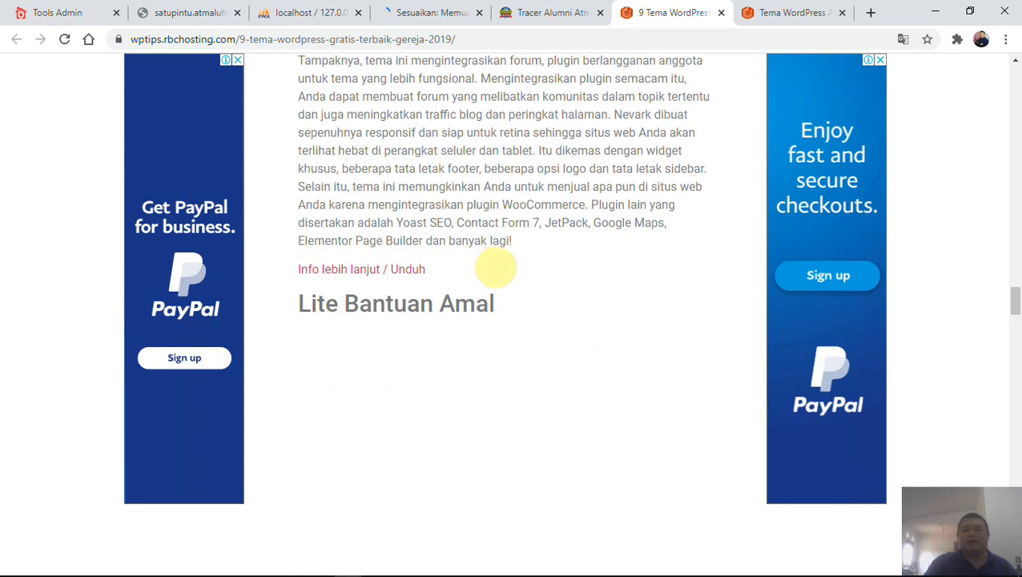